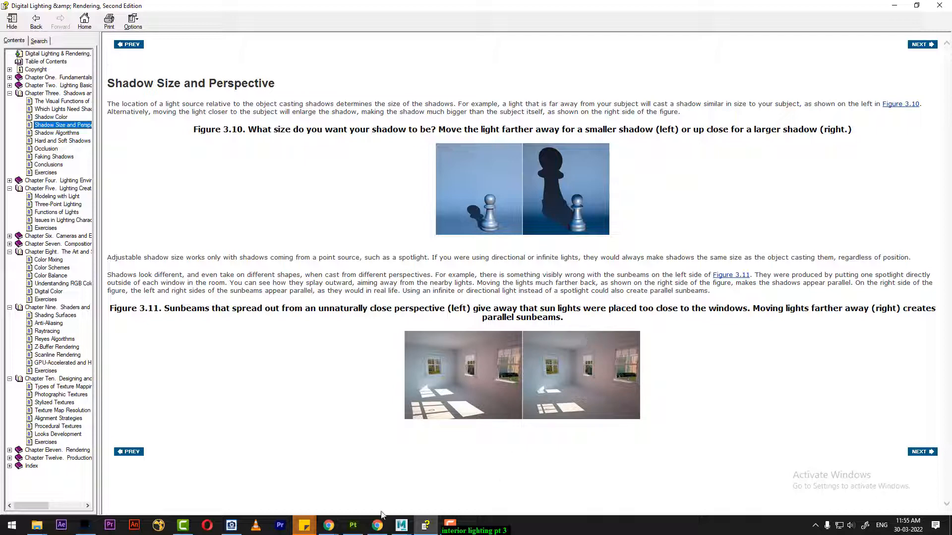
# Switch to Maya, examine the bedroom scene's rendered image in the Render View, and look over the lit room in the viewport
pyautogui.click(402, 525)
pyautogui.click(446, 494)
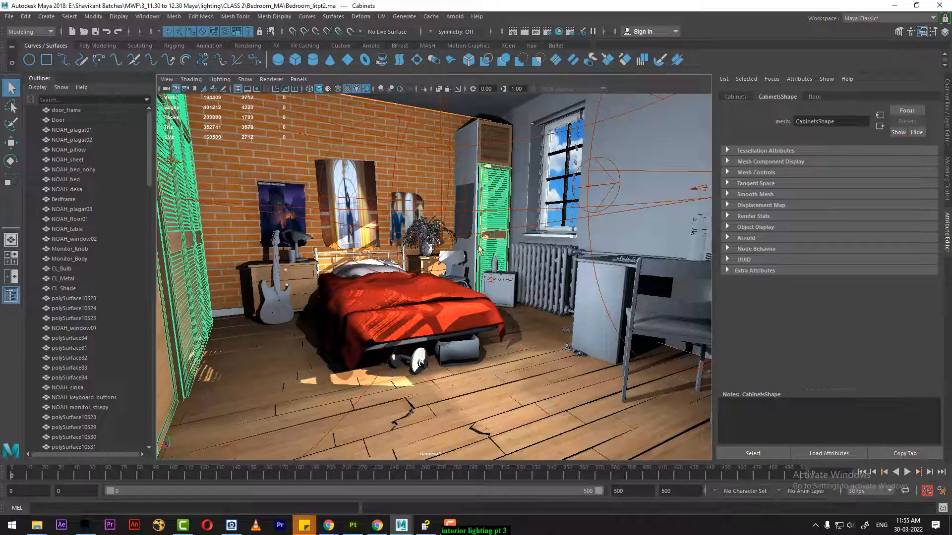
pyautogui.click(527, 32)
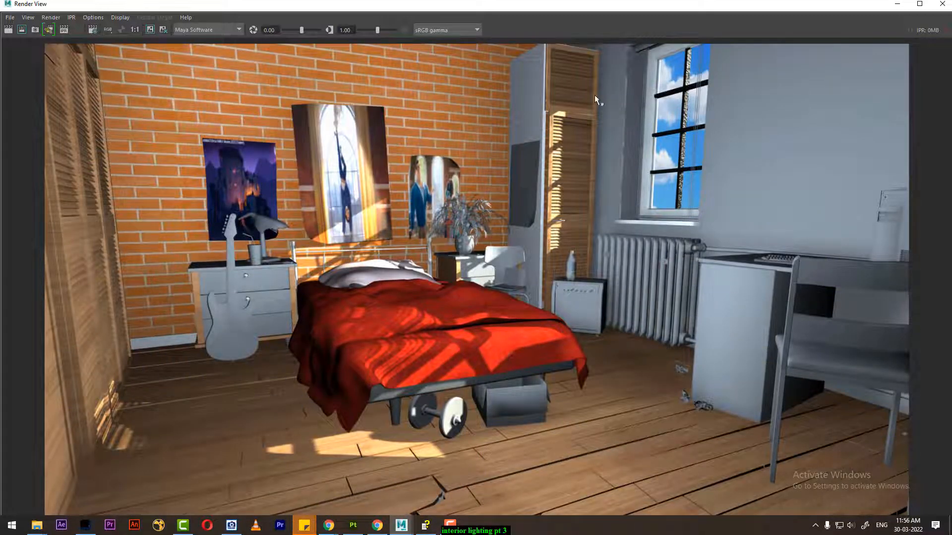
pyautogui.click(898, 5)
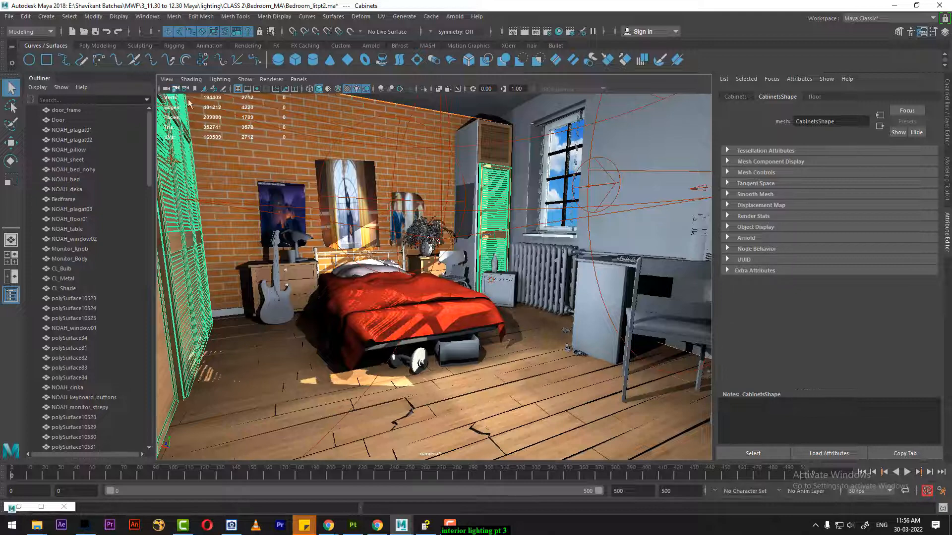
pyautogui.moveTo(422, 263)
pyautogui.keyDown('alt'); pyautogui.mouseDown()
pyautogui.moveTo(424, 253)
pyautogui.moveTo(420, 269)
pyautogui.mouseUp(); pyautogui.keyUp('alt')
pyautogui.keyDown('alt'); pyautogui.moveTo(421, 269); pyautogui.dragTo(422, 269, button='middle'); pyautogui.keyUp('alt')
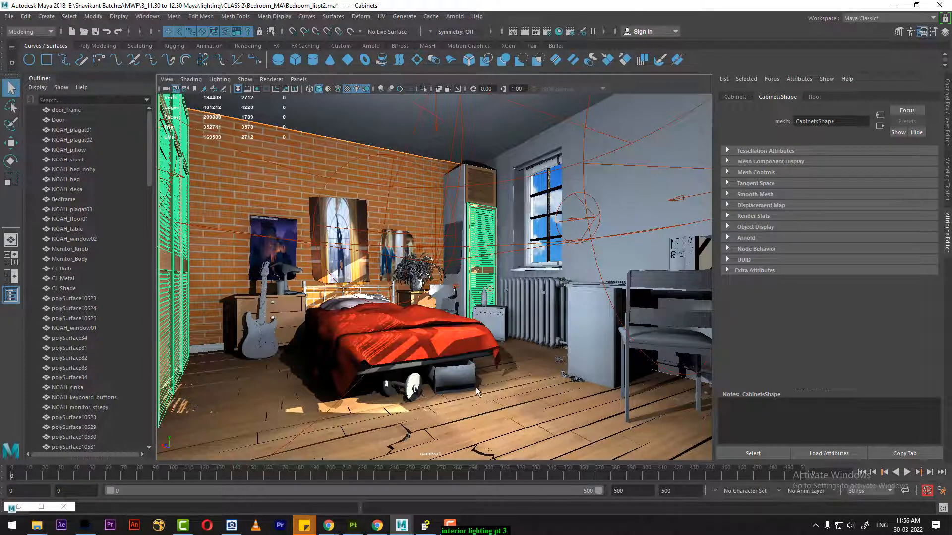
# Return to the Digital Lighting & Rendering e-book and view the Shadow Algorithms and visual functions of shadows sections of Chapter Three
pyautogui.click(427, 528)
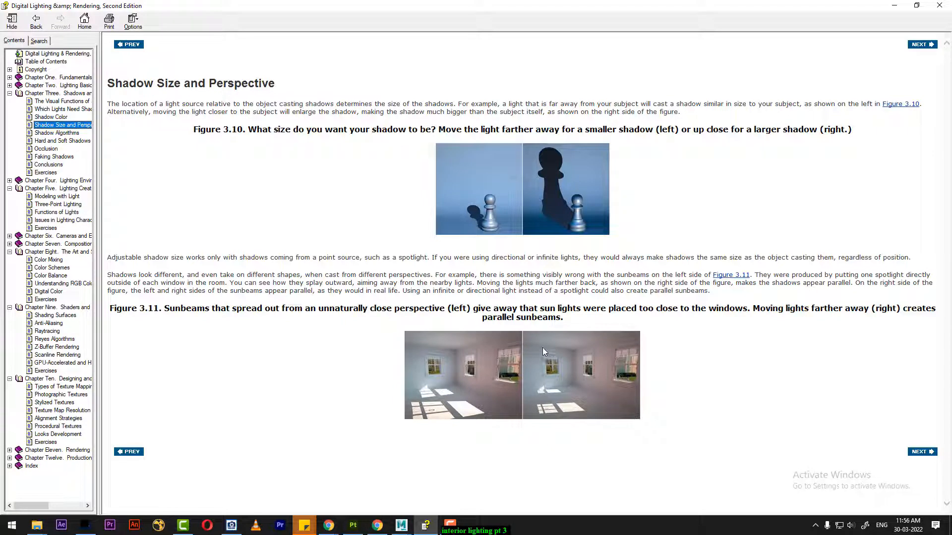
pyautogui.click(298, 325)
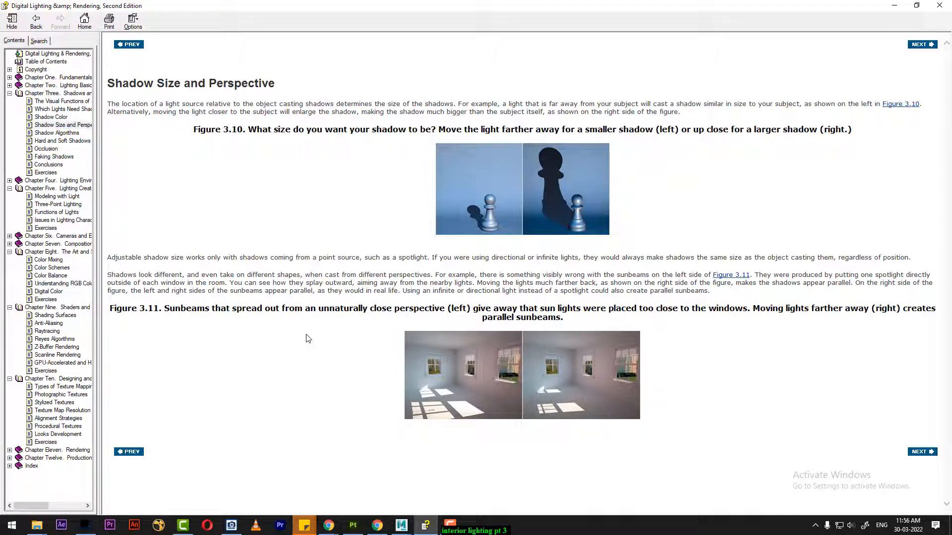
pyautogui.click(61, 133)
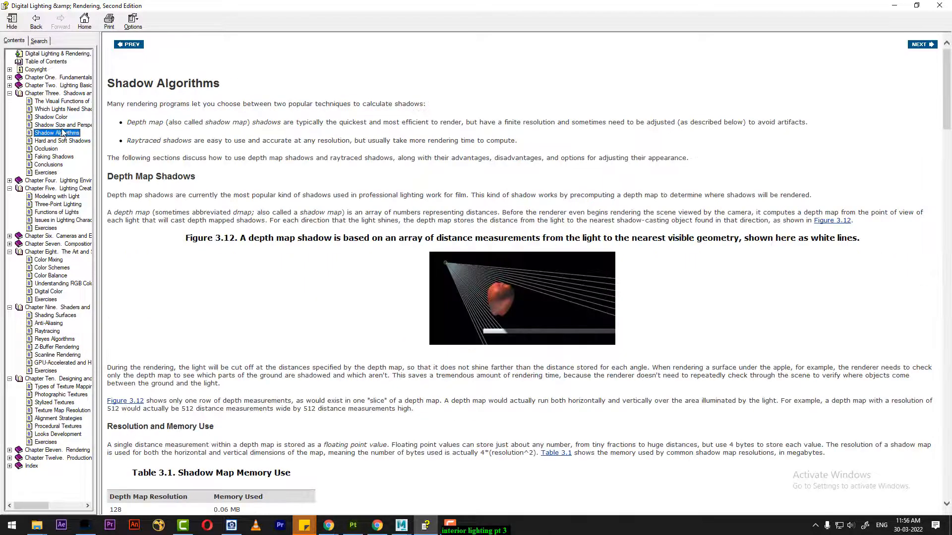
pyautogui.click(56, 101)
pyautogui.scroll(-1, 540, 210)
pyautogui.scroll(-5, 540, 211)
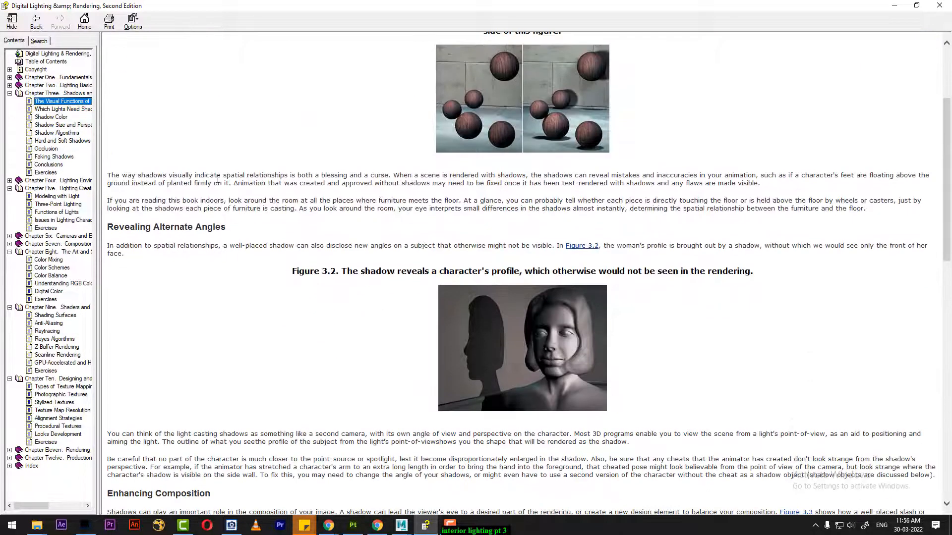
# Review the Chapter Three sections on which lights need shadows, shadow color, shadow size and perspective, and shadow algorithms
pyautogui.click(55, 110)
pyautogui.scroll(-3, 435, 214)
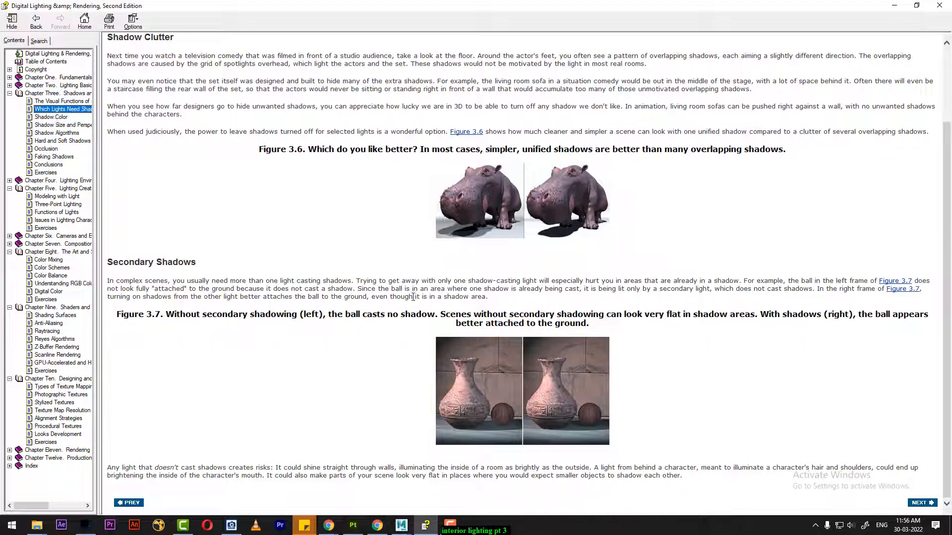
pyautogui.click(48, 117)
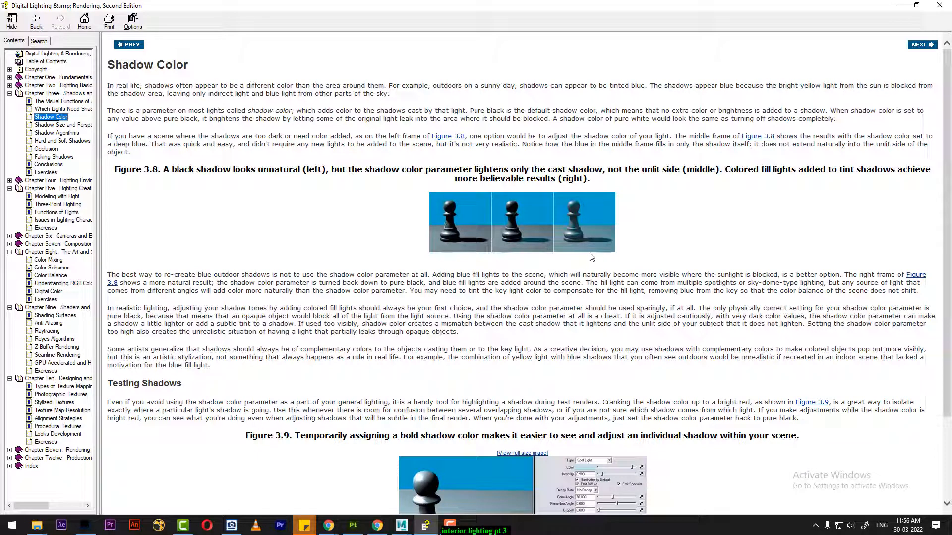
pyautogui.click(77, 126)
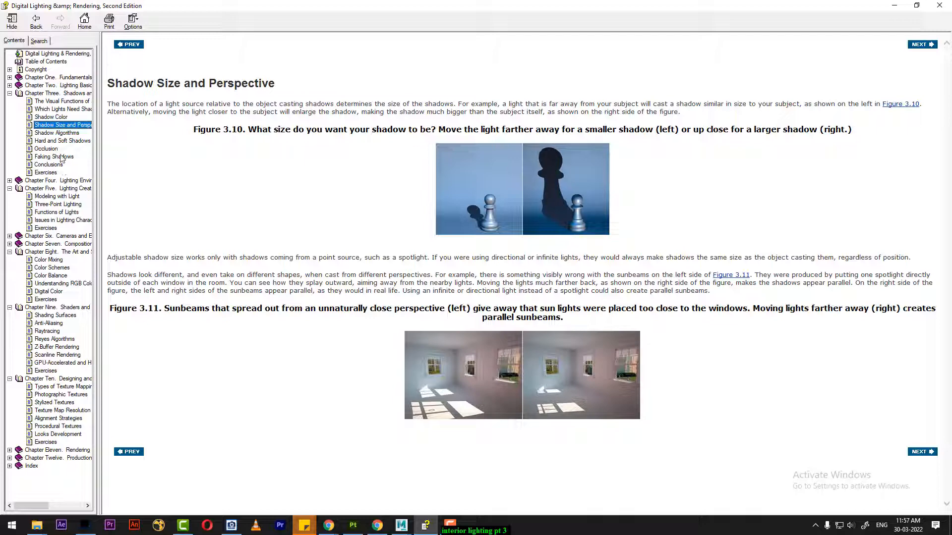
pyautogui.click(54, 134)
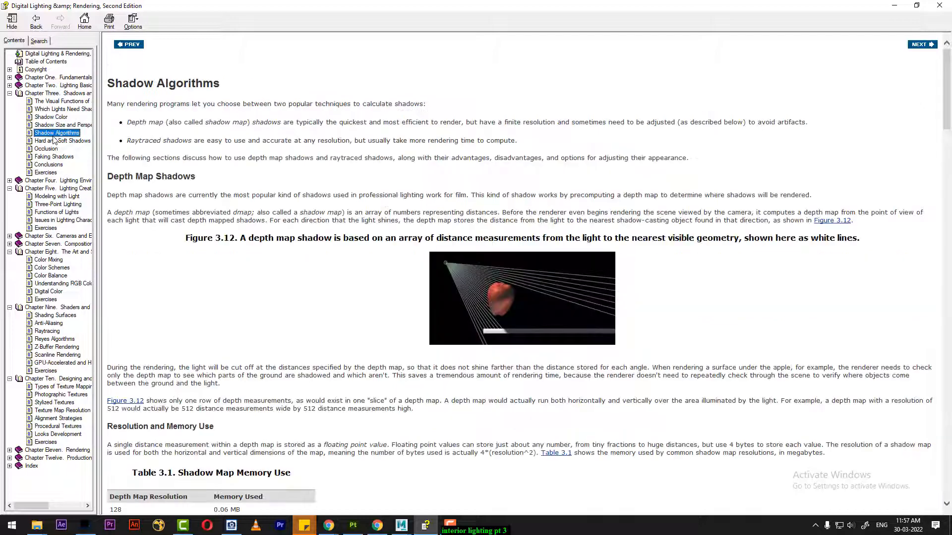
# Read the Hard and Soft Shadows section to its end, highlighting the captions of Figures 3.20 and 3.21
pyautogui.click(55, 141)
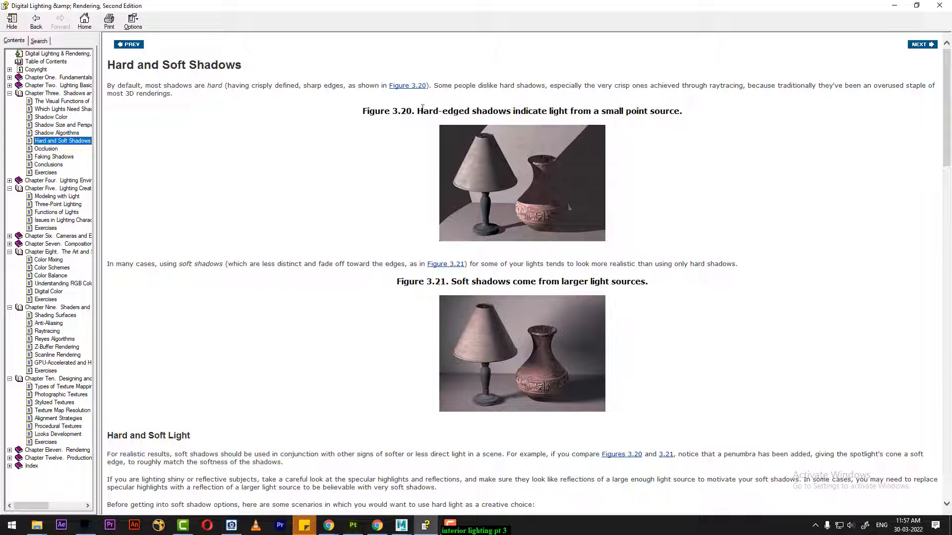
pyautogui.moveTo(417, 111); pyautogui.dragTo(570, 111)
pyautogui.moveTo(451, 283); pyautogui.dragTo(651, 284)
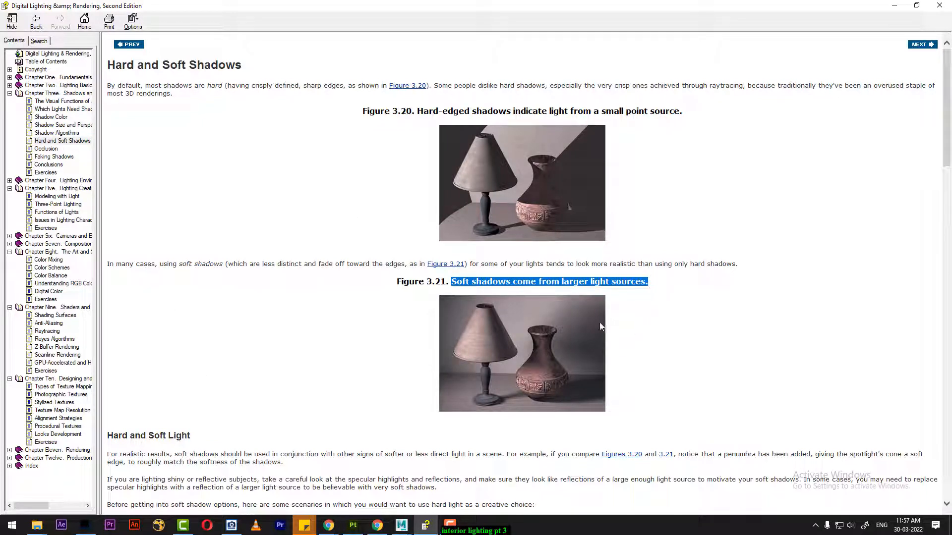
pyautogui.moveTo(587, 283); pyautogui.dragTo(644, 283)
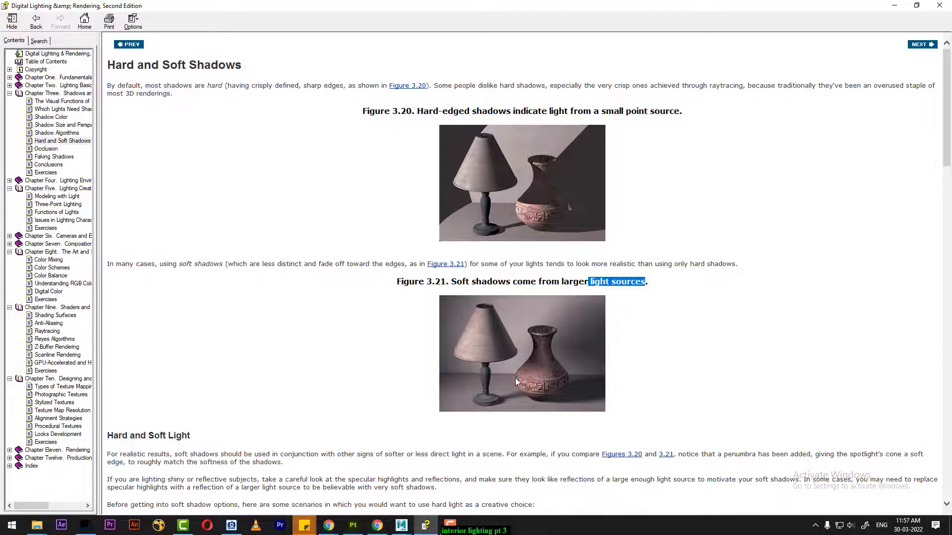
pyautogui.scroll(-7, 513, 379)
pyautogui.scroll(-4, 511, 378)
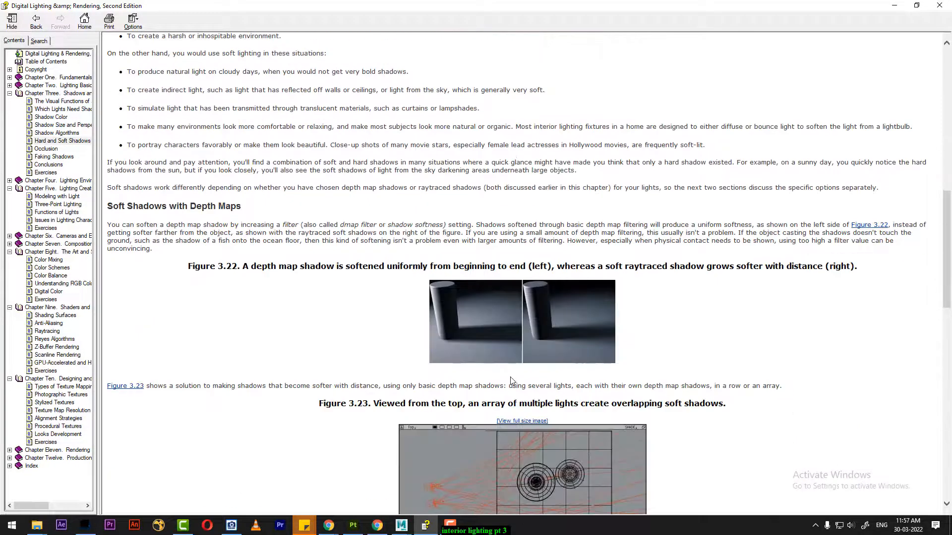
pyautogui.scroll(-7, 522, 314)
pyautogui.scroll(-1, 523, 312)
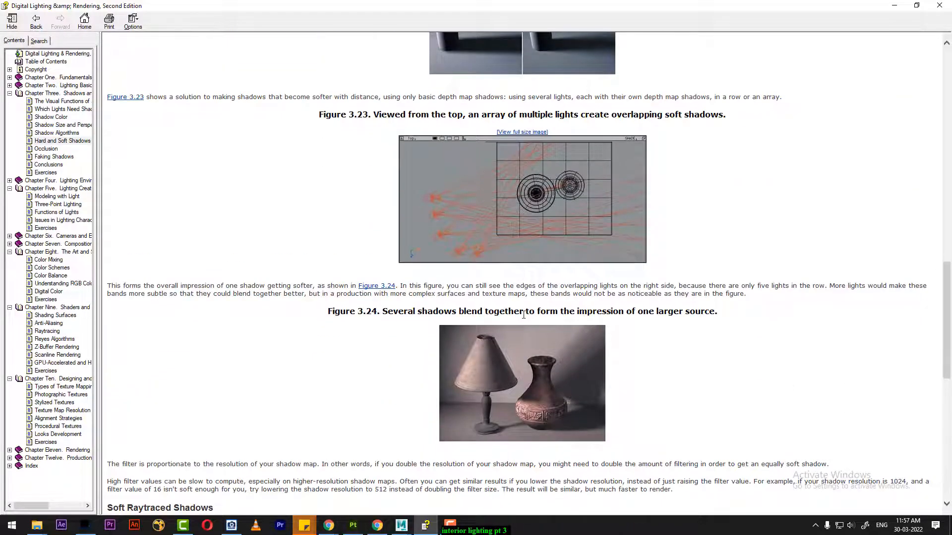
pyautogui.scroll(-6, 524, 314)
pyautogui.scroll(-4, 526, 320)
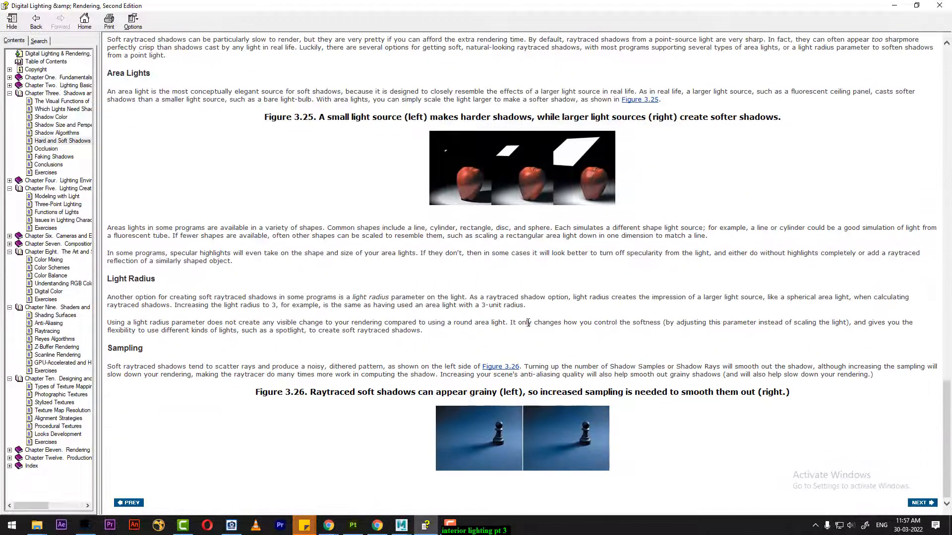
# View the Occlusion section, and read Chapter Five's Functions of Lights through its key and fill light figures
pyautogui.click(53, 150)
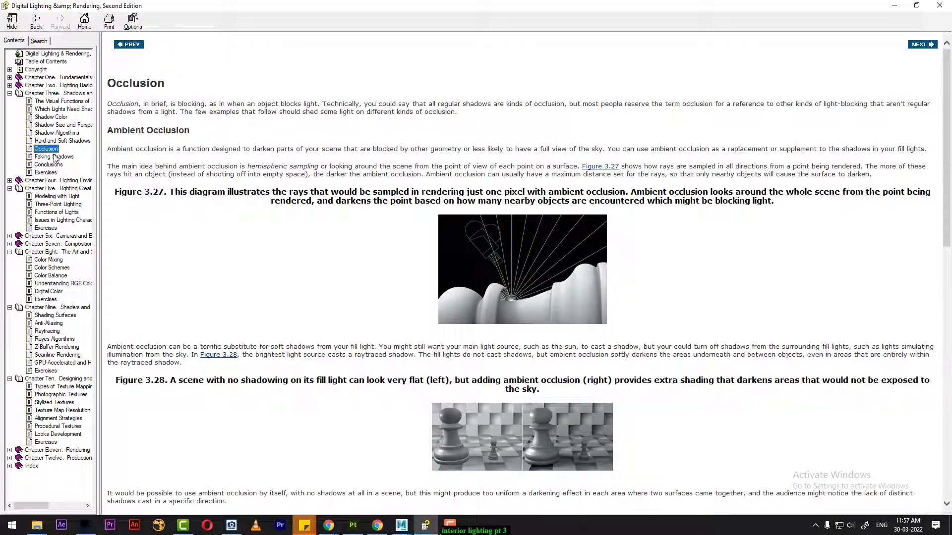
pyautogui.click(67, 213)
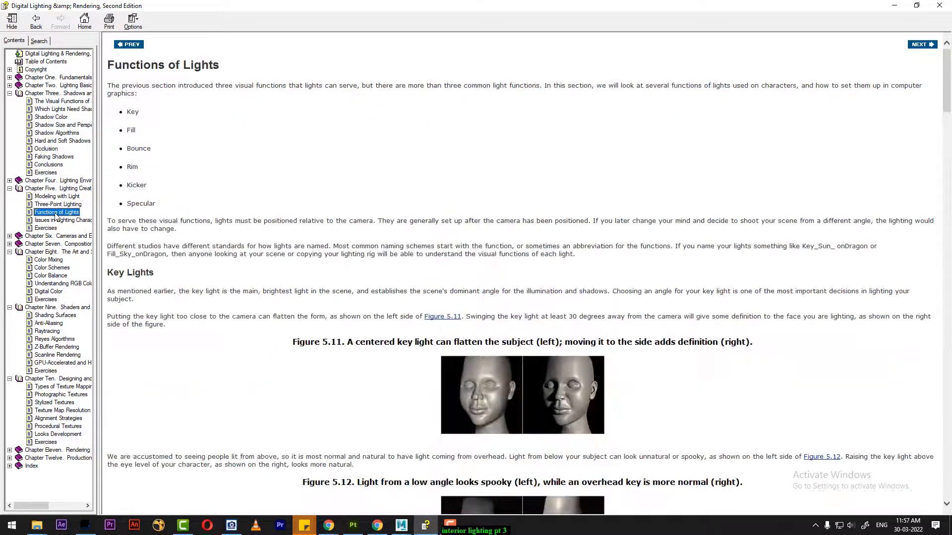
pyautogui.scroll(-2, 507, 266)
pyautogui.scroll(-15, 506, 266)
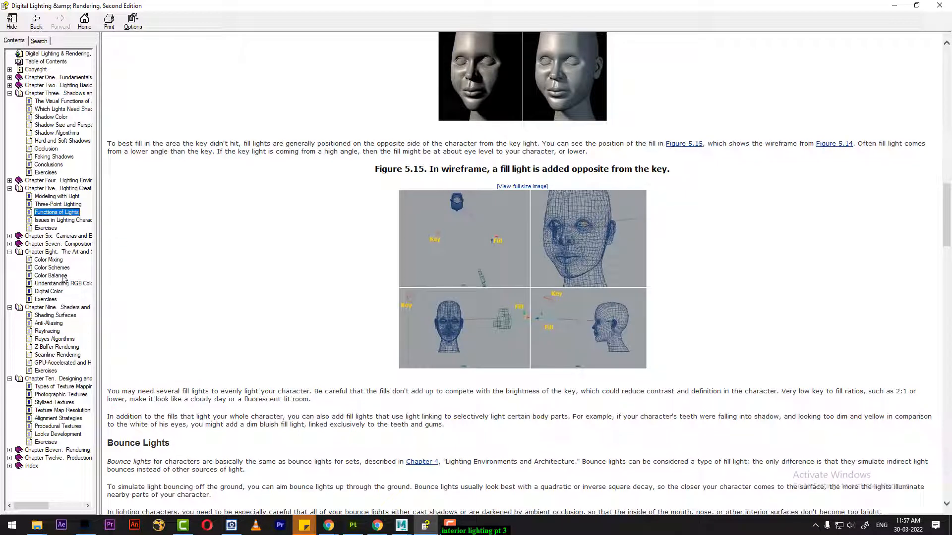
# Expand Chapter Six and read the section on understanding f-stops and depth of field through to Bokeh Effects
pyautogui.click(10, 236)
pyautogui.click(55, 244)
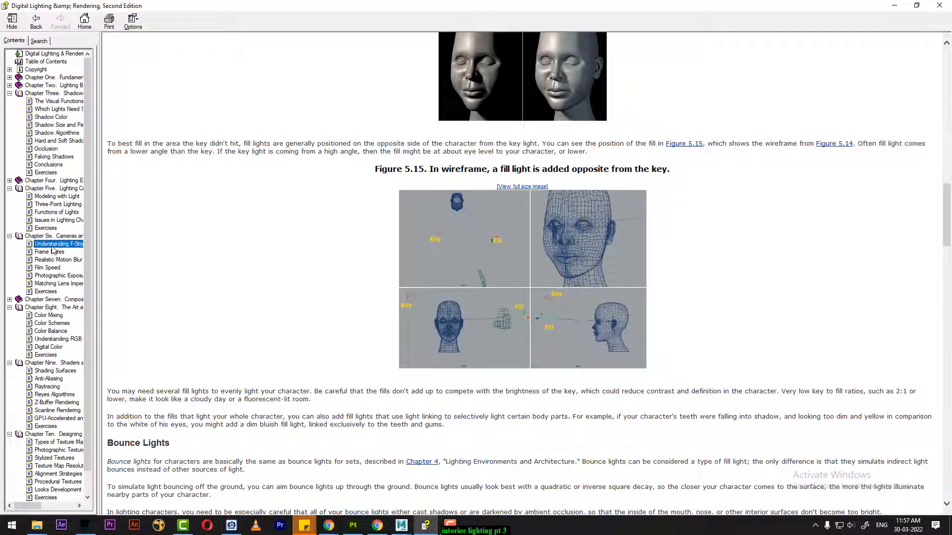
pyautogui.scroll(-14, 656, 302)
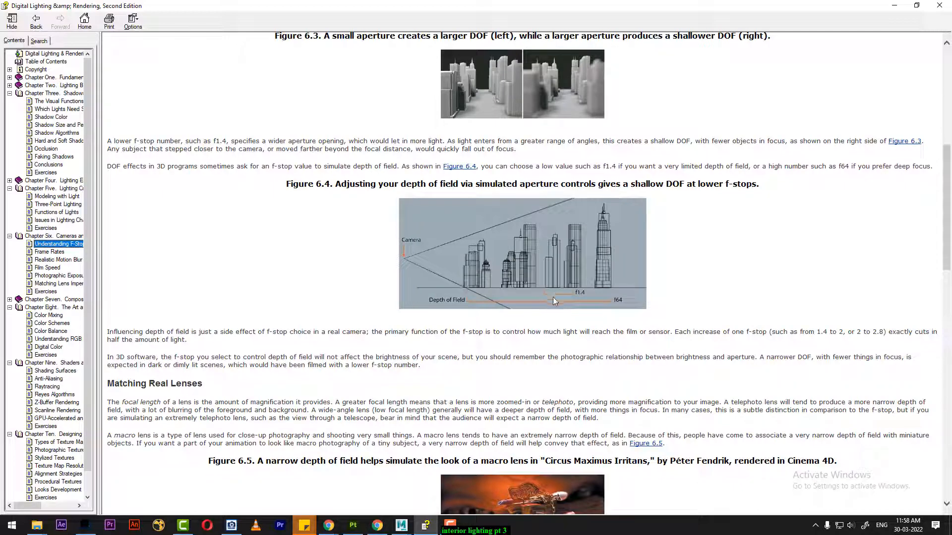
pyautogui.scroll(-20, 552, 297)
pyautogui.scroll(-9, 552, 300)
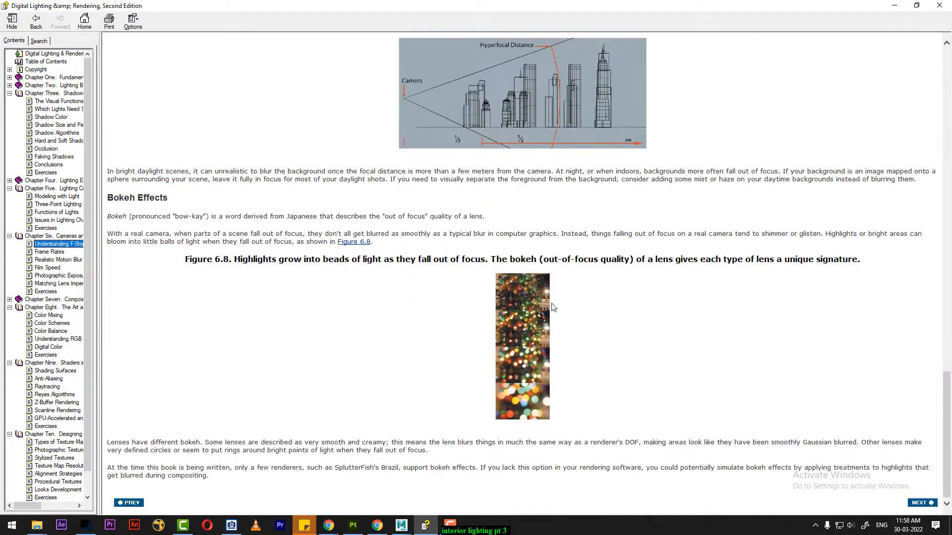
# Browse the remaining Chapter Six topics from Frame Rates and Realistic Motion Blur through Film Speed and photographic exposure to Matching Lens Imperfections
pyautogui.click(62, 252)
pyautogui.click(69, 261)
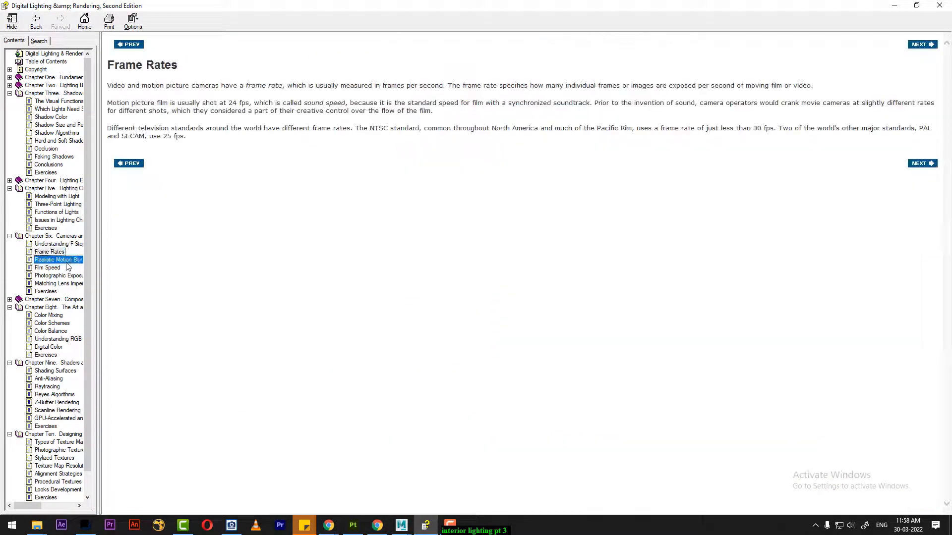
pyautogui.scroll(-10, 69, 277)
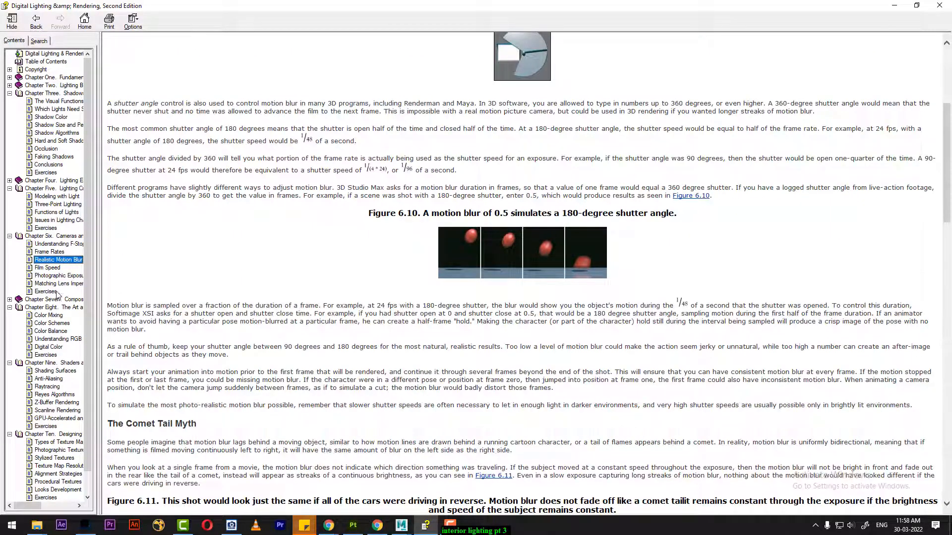
pyautogui.click(49, 267)
pyautogui.click(57, 276)
pyautogui.click(57, 283)
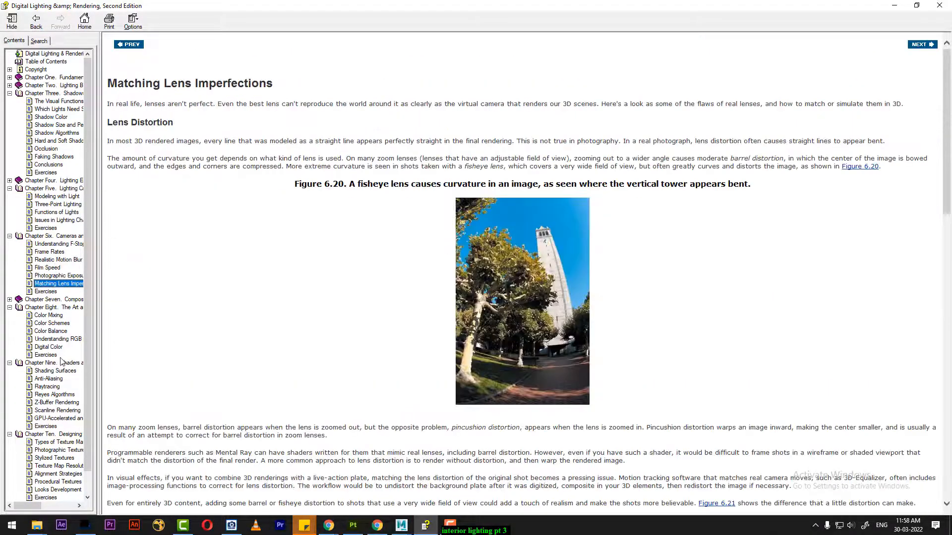
# Expand Chapter Seven and study Types of Shots, highlighting the shot size abbreviations ECU, MCU and MS in Figure 7.1's caption
pyautogui.click(10, 300)
pyautogui.click(52, 307)
pyautogui.scroll(-5, 620, 374)
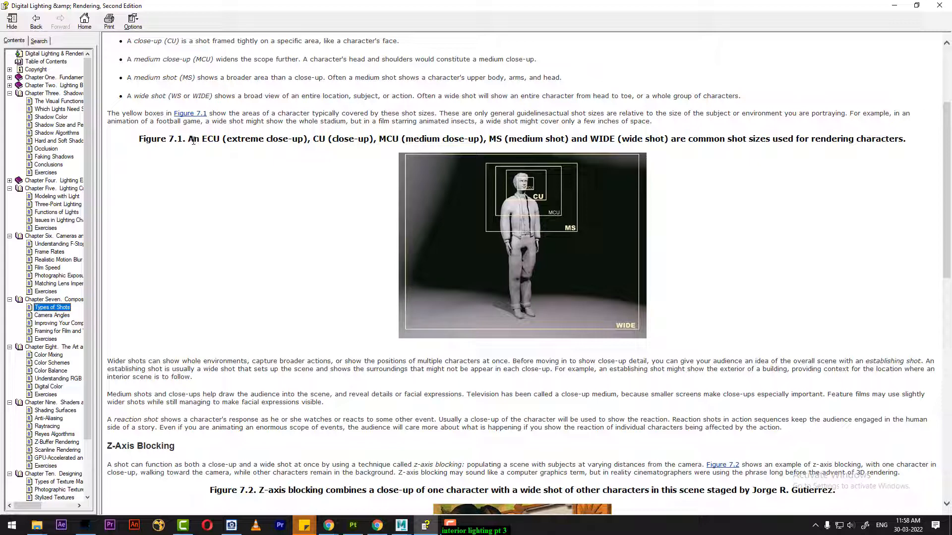
pyautogui.moveTo(203, 139); pyautogui.dragTo(222, 140)
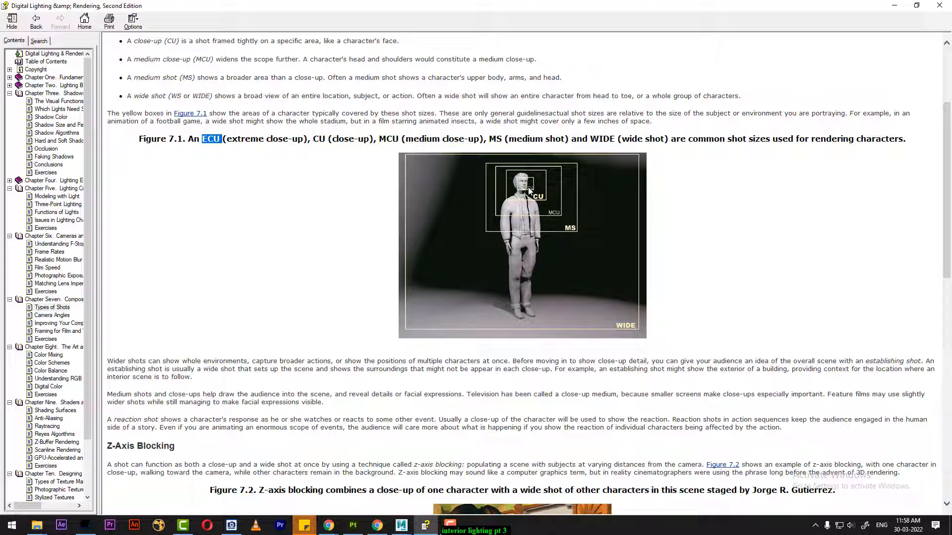
pyautogui.moveTo(312, 139); pyautogui.dragTo(402, 140)
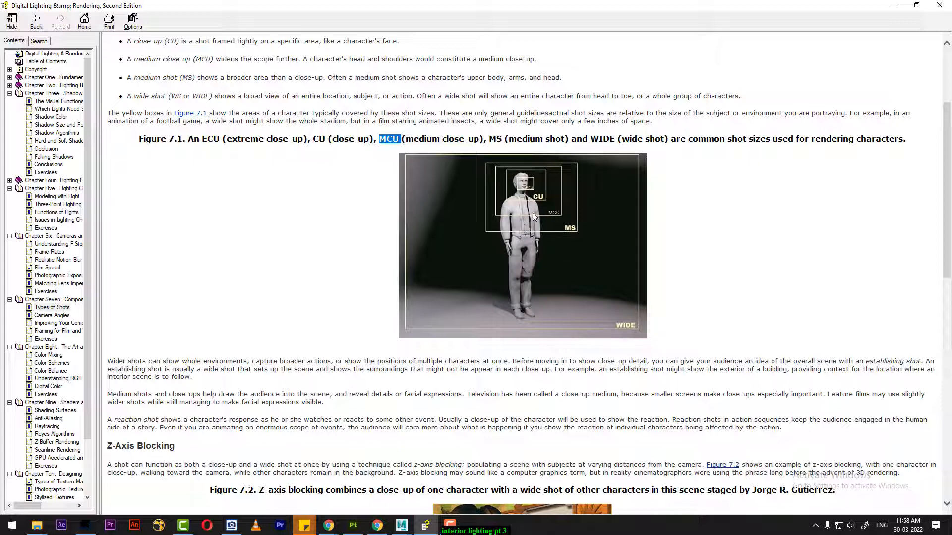
pyautogui.moveTo(502, 139); pyautogui.dragTo(489, 140)
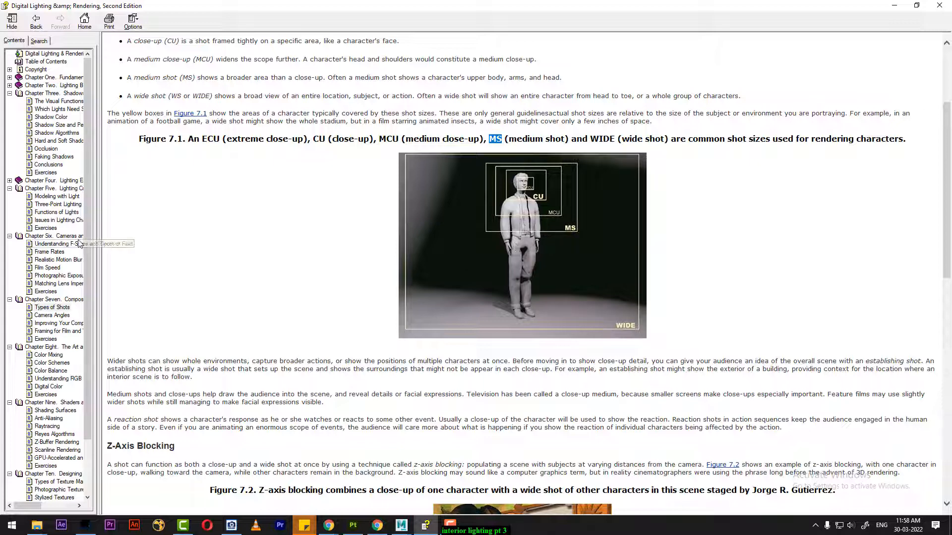
# Read the Camera Angles section, covering the line of action in Figure 7.4 and the perspective comparison in Figure 7.5
pyautogui.click(52, 316)
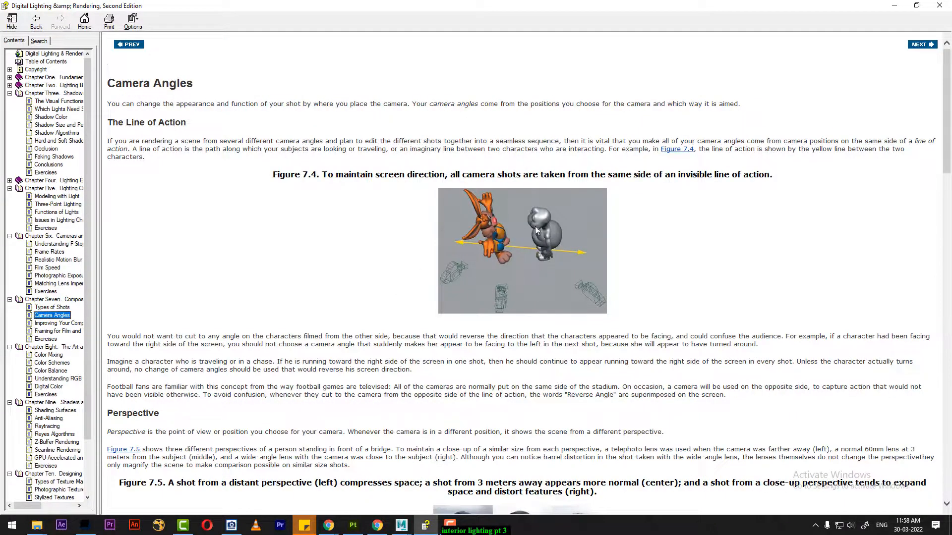
pyautogui.scroll(-3, 534, 230)
pyautogui.scroll(-3, 534, 230)
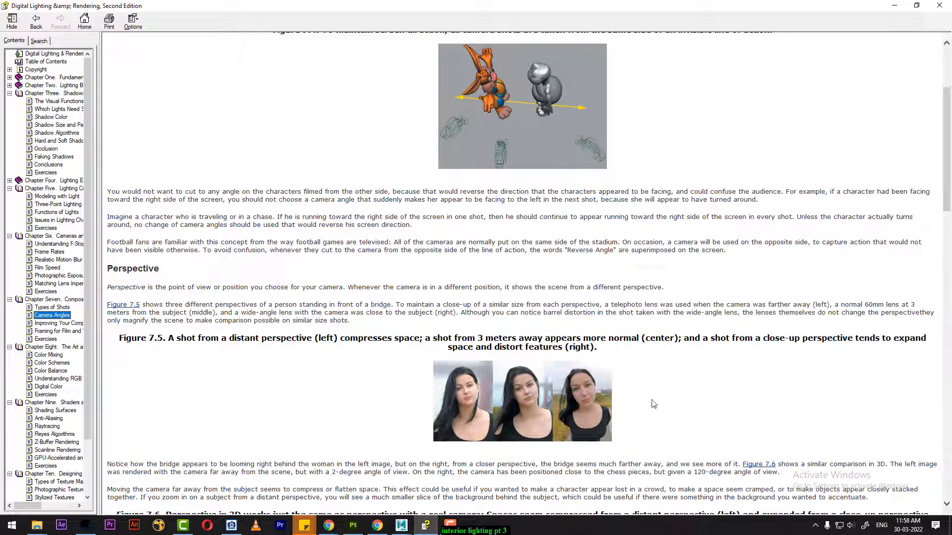
# Read Improving Your Composition, from the rule of thirds grid in Figure 7.9 to the look space example in Figure 7.11
pyautogui.click(63, 325)
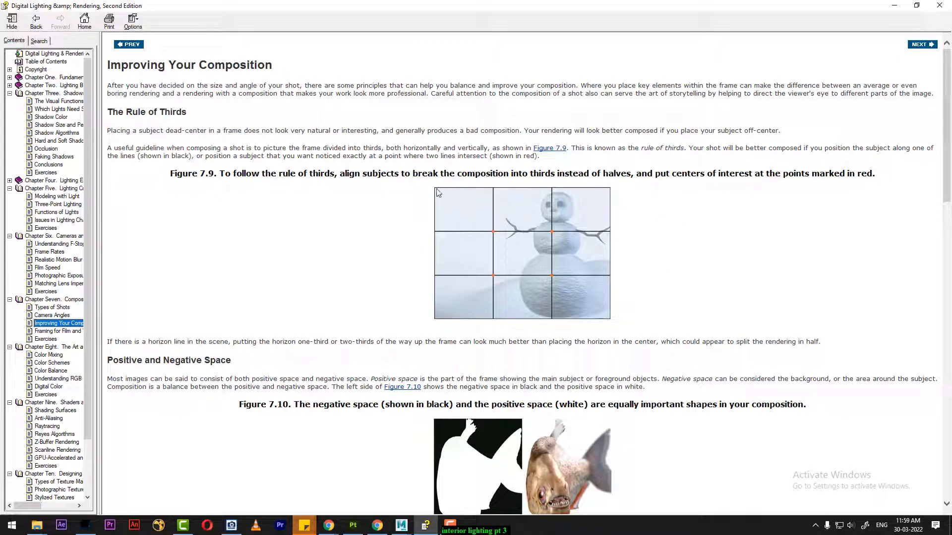
pyautogui.moveTo(437, 190); pyautogui.dragTo(604, 331)
pyautogui.click(622, 243)
pyautogui.scroll(-10, 600, 286)
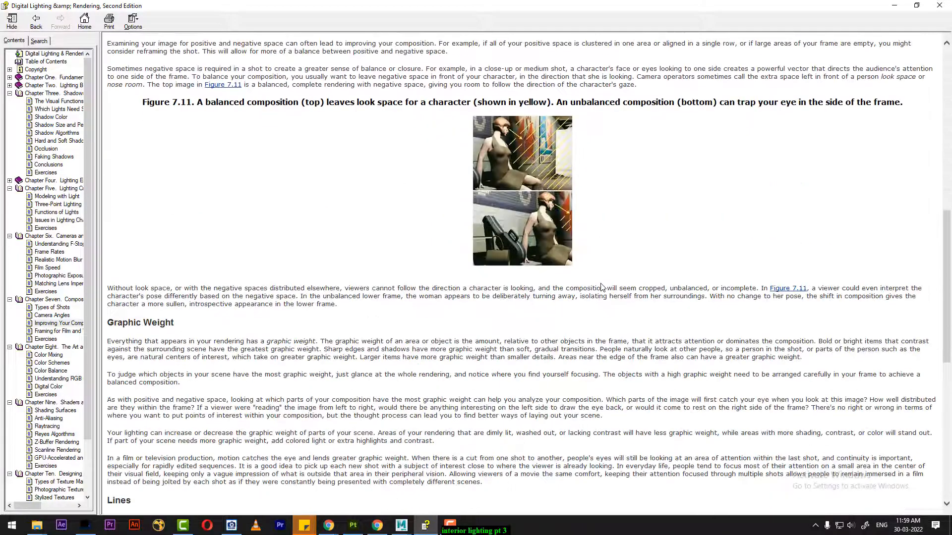
# Read the Chapter Seven section on framing for film, from anamorphic widescreen in Figure 7.14 to letterboxing versus pan and scan in Figure 7.16
pyautogui.scroll(3, 602, 287)
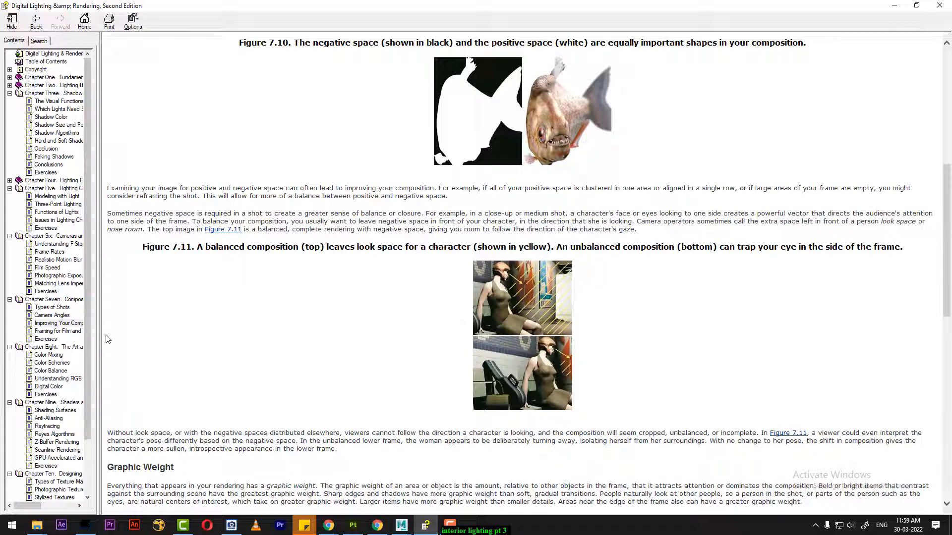
pyautogui.click(48, 332)
pyautogui.scroll(-10, 631, 312)
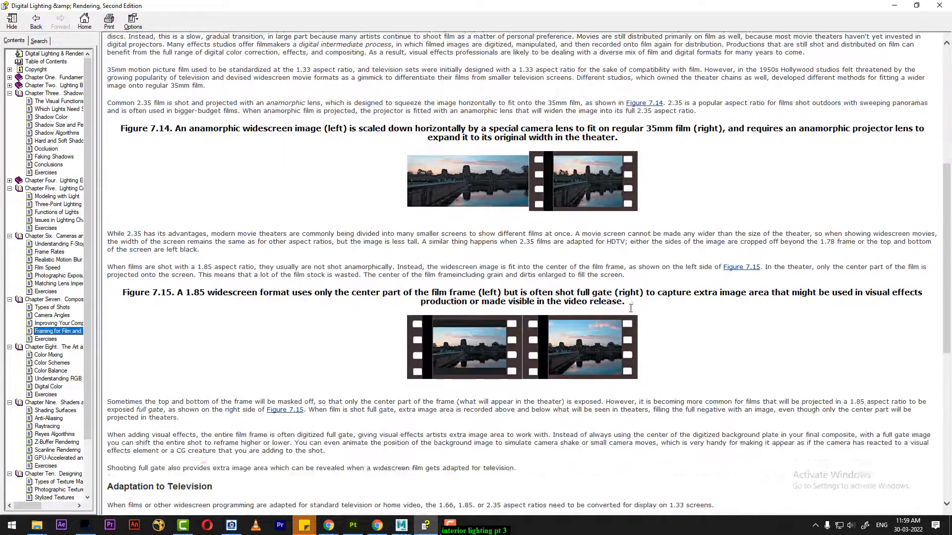
pyautogui.scroll(-5, 630, 313)
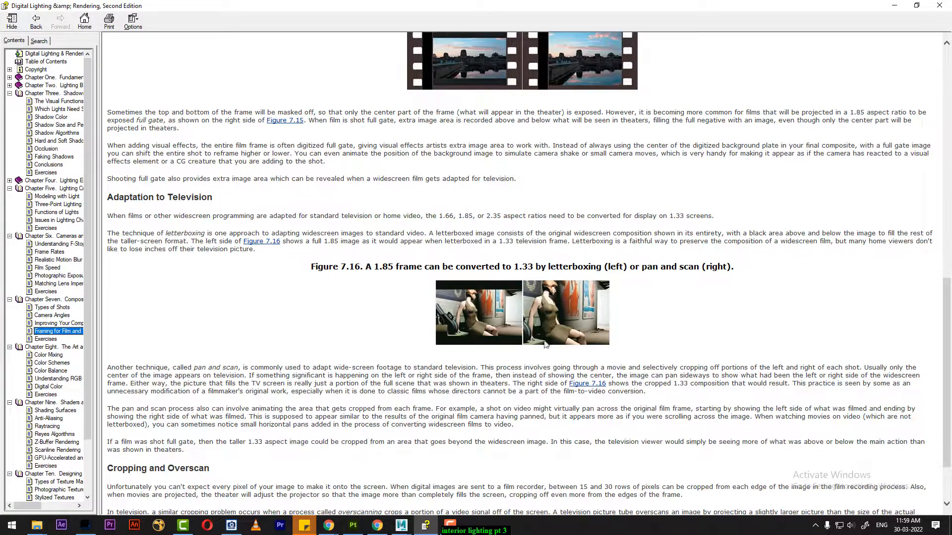
# Study Chapter Eight's Color Mixing topic through Figure 8.7, highlighting "illuminates six Lambert-shaded" in Figure 8.5's caption
pyautogui.click(49, 355)
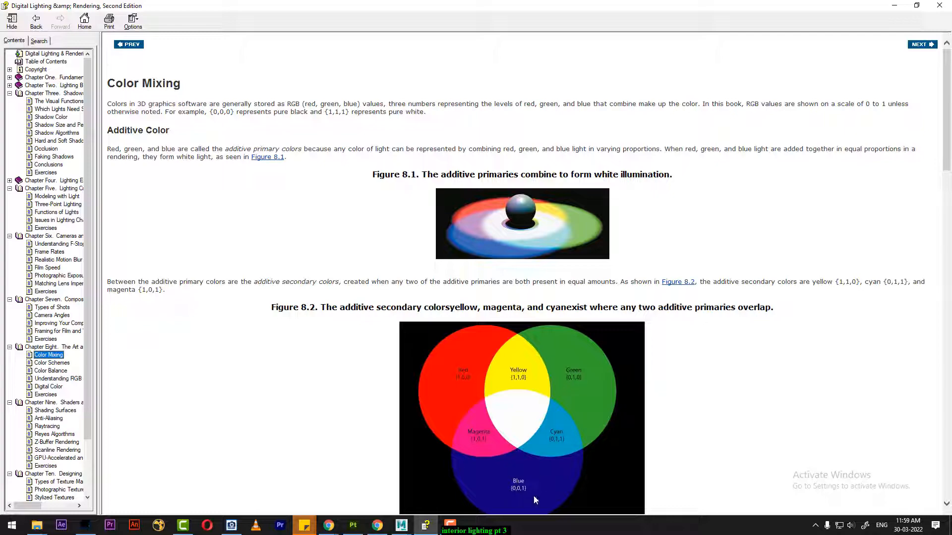
pyautogui.scroll(-3, 600, 364)
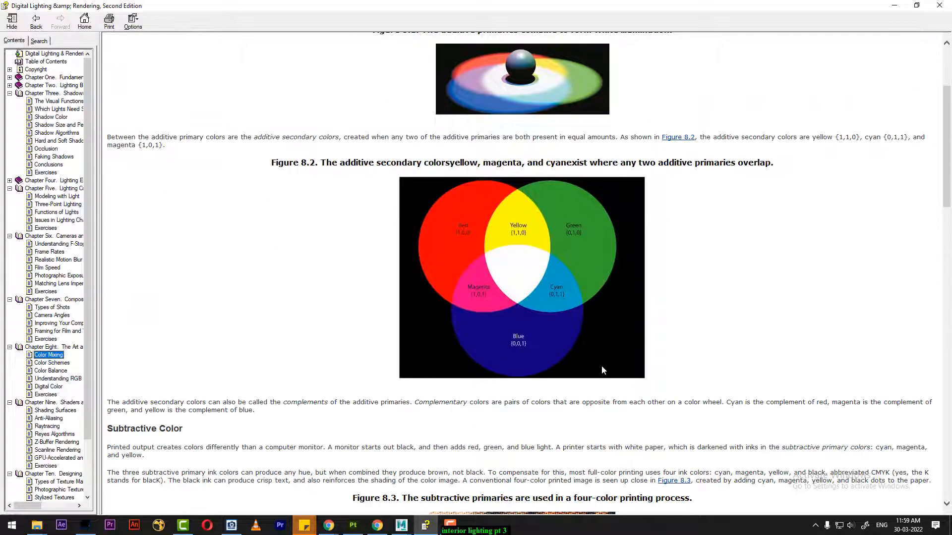
pyautogui.scroll(-15, 602, 370)
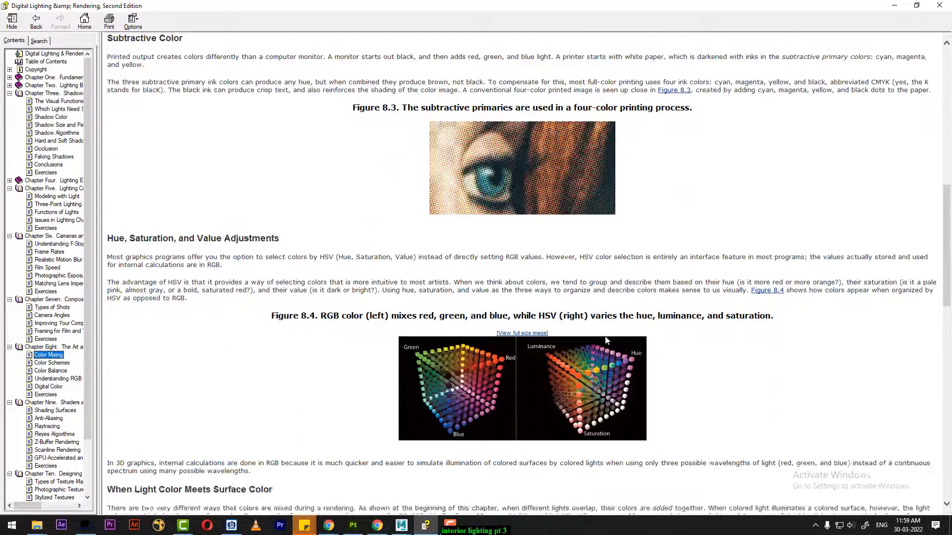
pyautogui.scroll(-3, 609, 340)
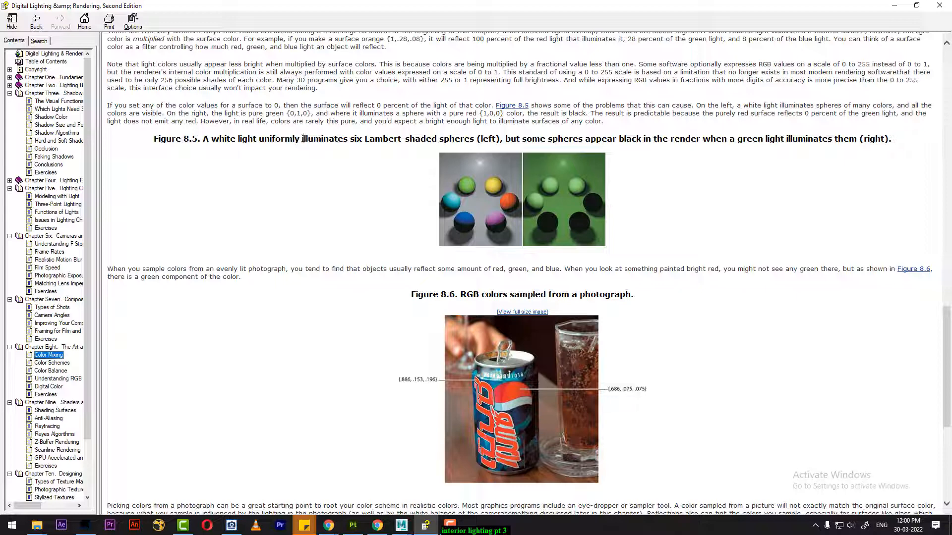
pyautogui.moveTo(303, 138); pyautogui.dragTo(425, 138)
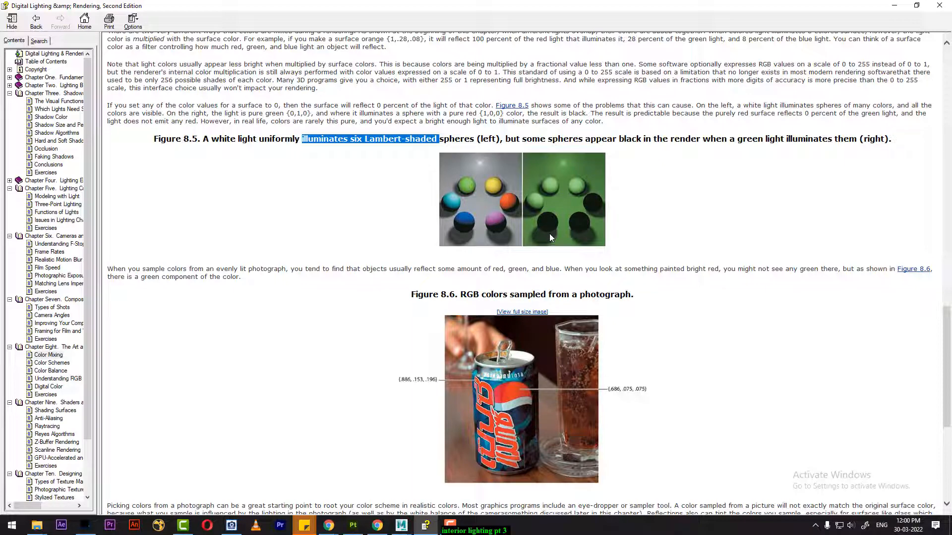
pyautogui.scroll(-5, 550, 233)
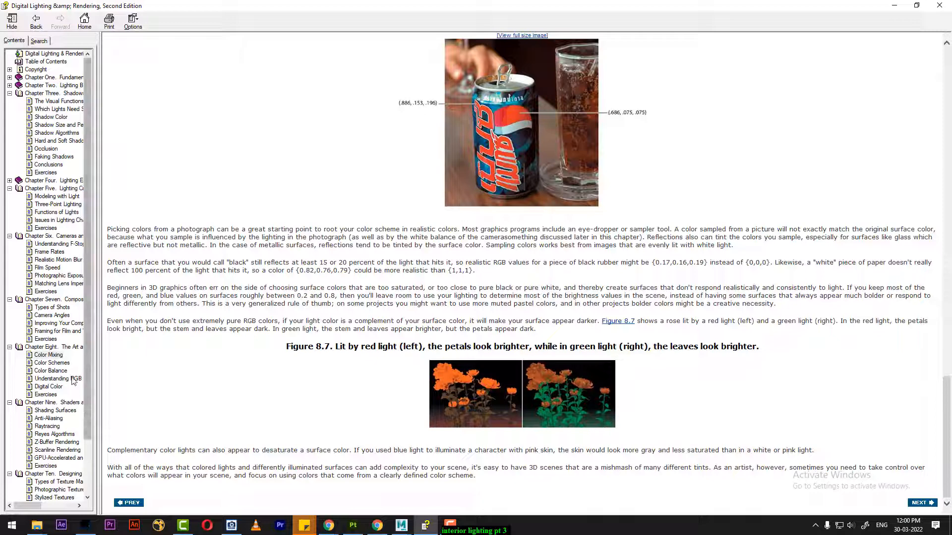
# Open the Color Balance topic and compare Figures 8.16 and 8.17, highlighting the 3200K and 5500 color balance values in their captions
pyautogui.click(51, 371)
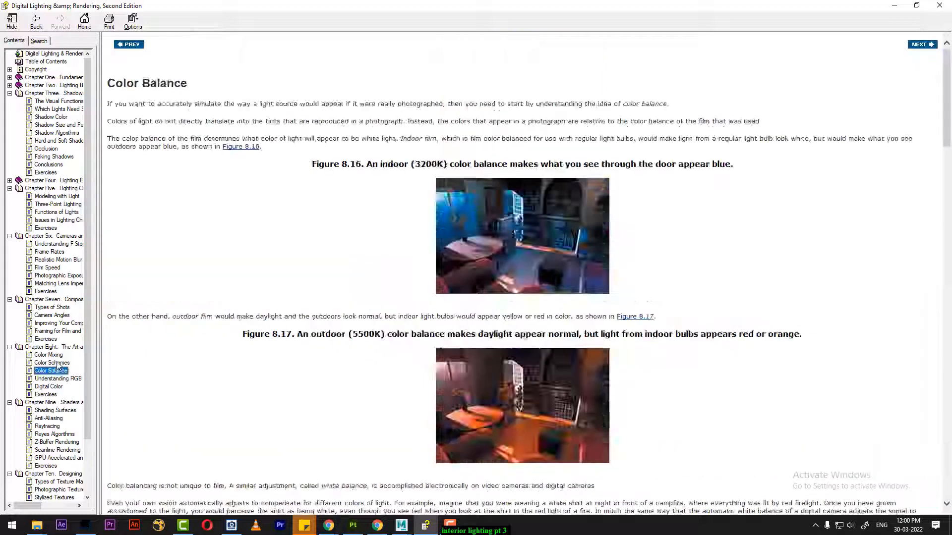
pyautogui.click(54, 363)
pyautogui.click(56, 372)
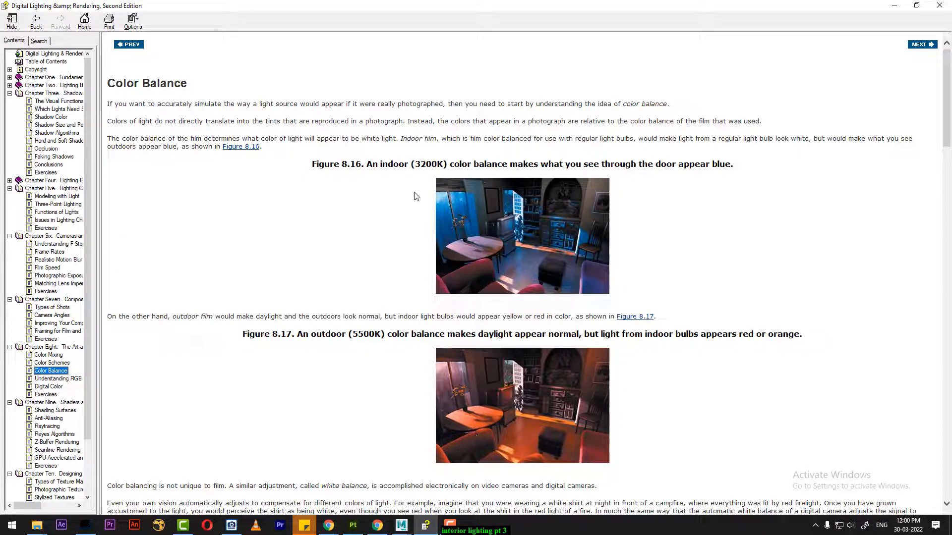
pyautogui.moveTo(414, 164); pyautogui.dragTo(442, 160)
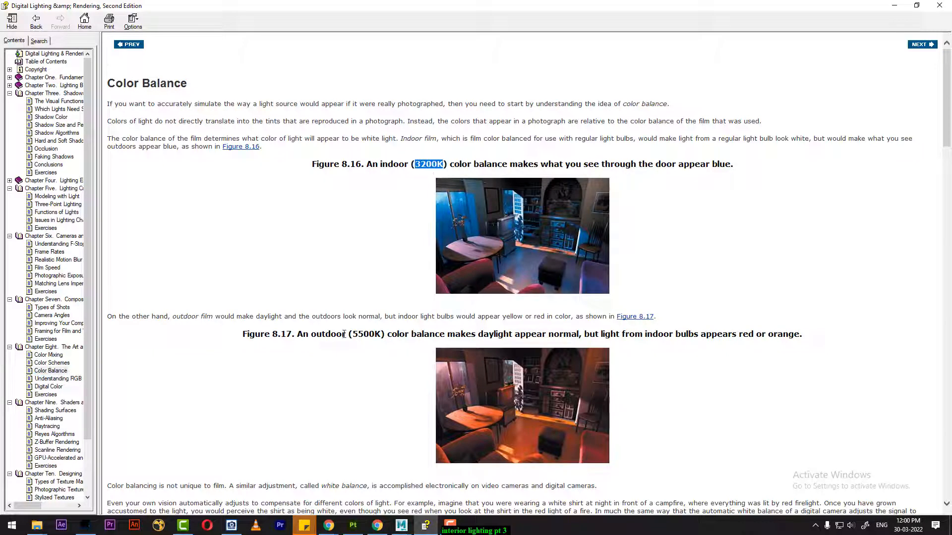
pyautogui.moveTo(355, 334); pyautogui.dragTo(376, 334)
pyautogui.scroll(-3, 436, 290)
pyautogui.scroll(-3, 436, 290)
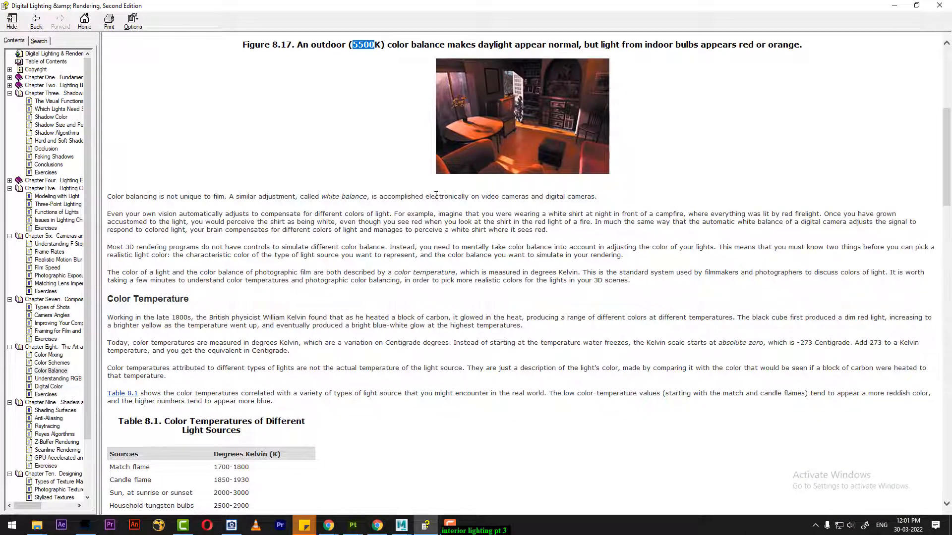
# Examine Table 8.1 of light source color temperatures, highlighting the rows from match flame to partly cloudy sky
pyautogui.scroll(-5, 437, 212)
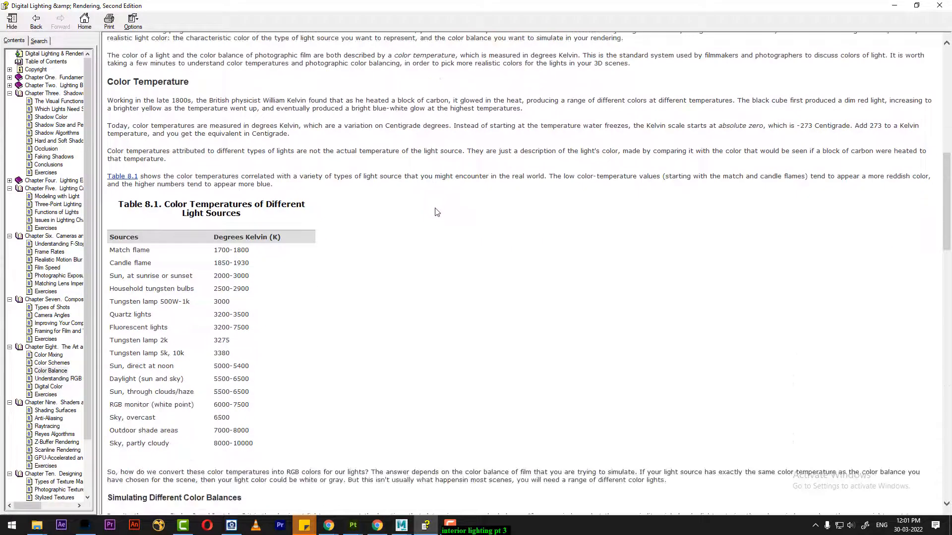
pyautogui.moveTo(164, 204); pyautogui.dragTo(180, 224)
pyautogui.click(113, 251)
pyautogui.moveTo(113, 251); pyautogui.dragTo(251, 263)
pyautogui.click(135, 290)
pyautogui.moveTo(113, 276); pyautogui.dragTo(178, 442)
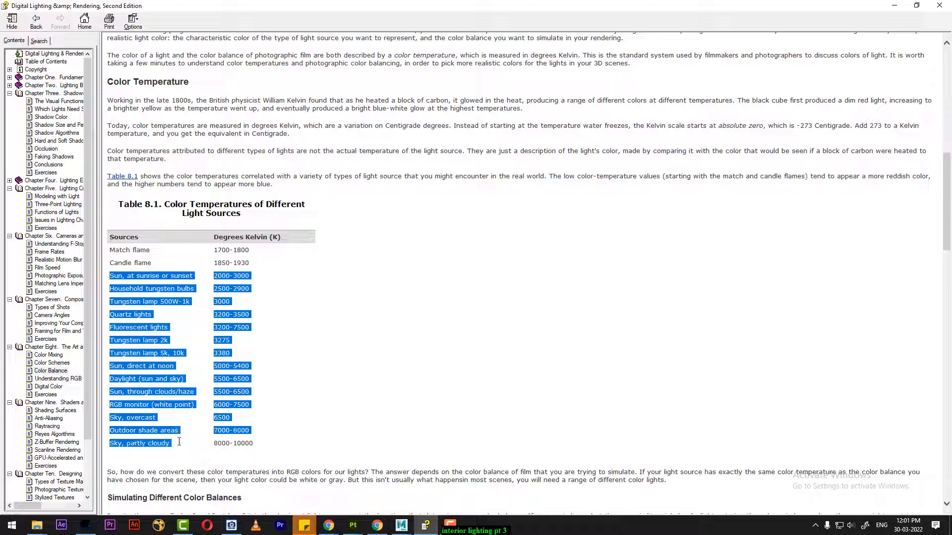
pyautogui.click(191, 380)
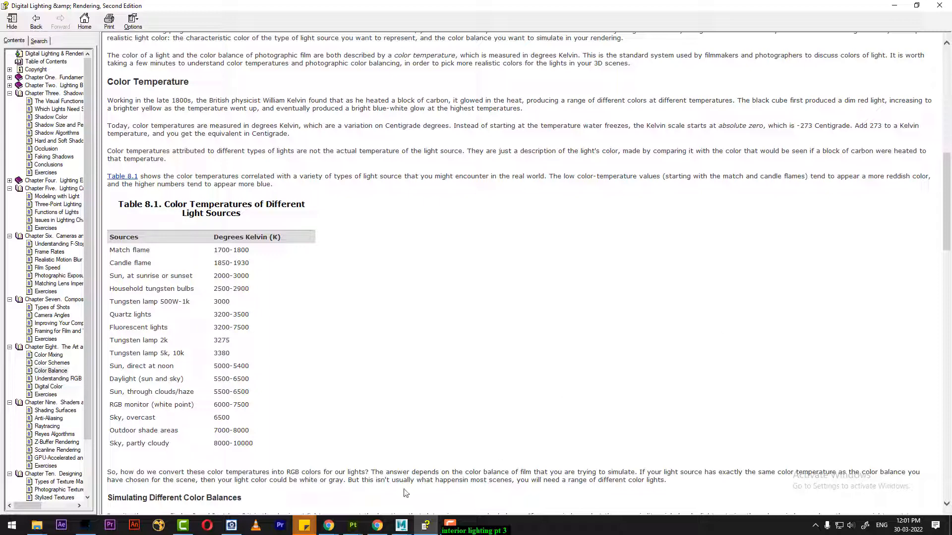
# Switch to Maya, show the four-view layout, look through camera1 in the front view, and enlarge the two lower views
pyautogui.moveTo(402, 526)
pyautogui.click(445, 477)
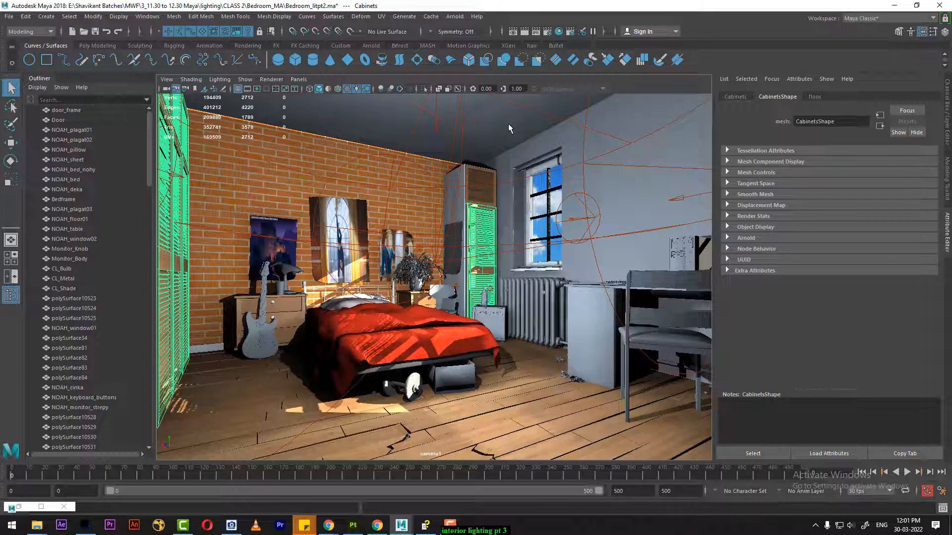
pyautogui.press('space')
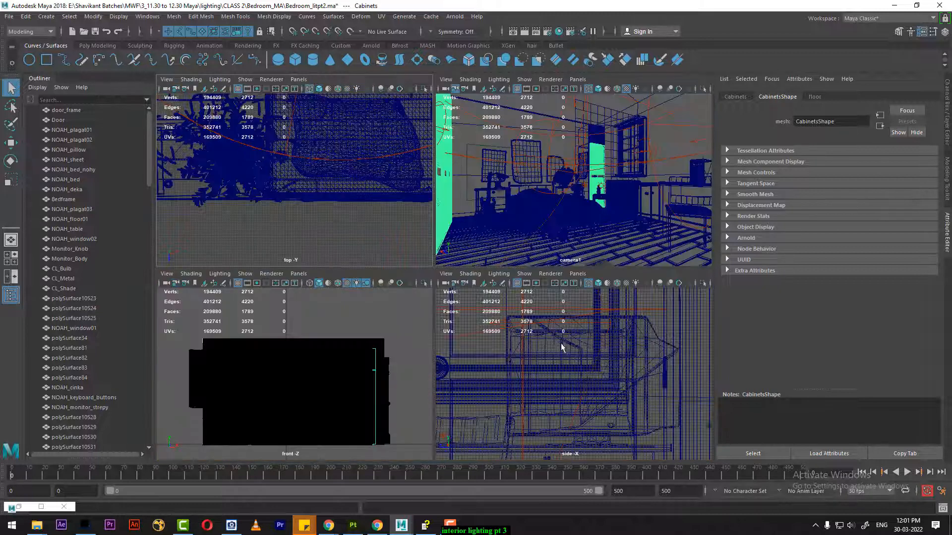
pyautogui.click(298, 274)
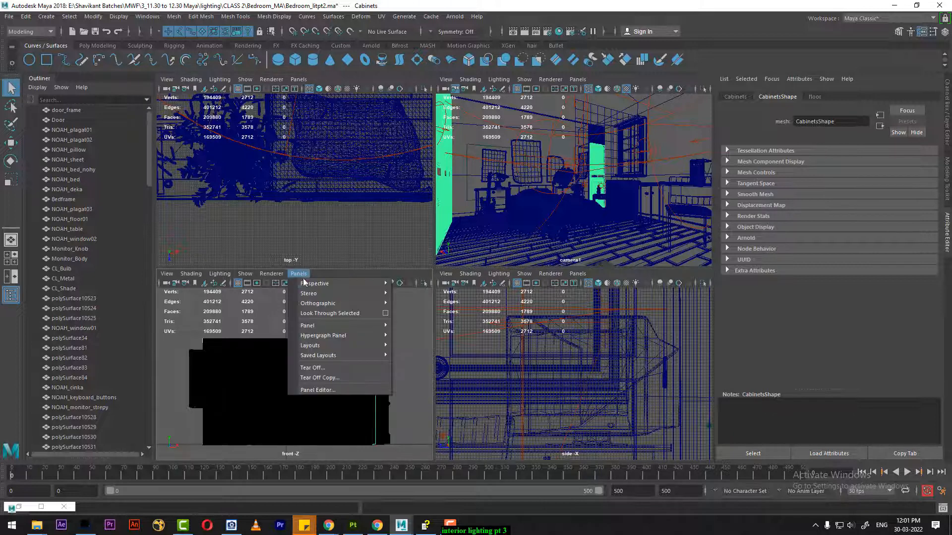
pyautogui.moveTo(314, 284)
pyautogui.click(420, 285)
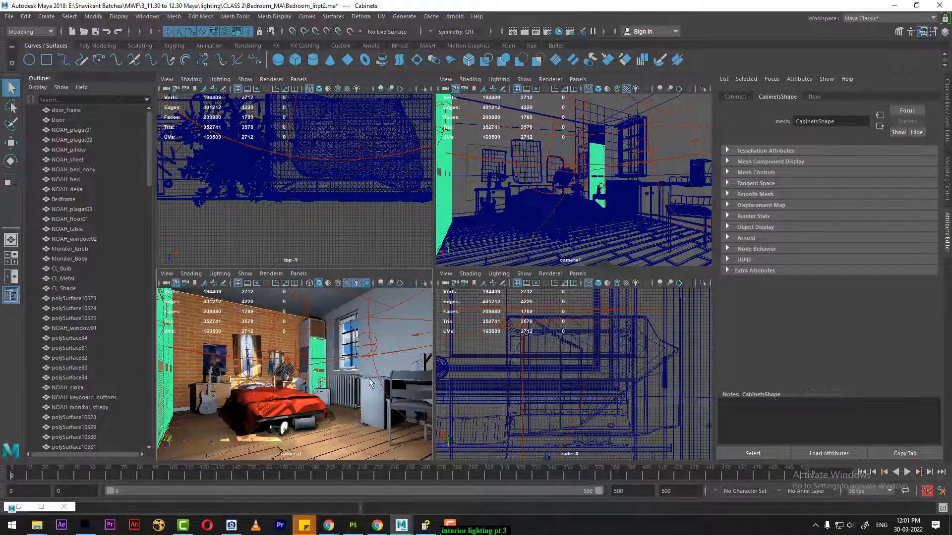
pyautogui.click(530, 389)
pyautogui.moveTo(461, 268); pyautogui.dragTo(462, 169)
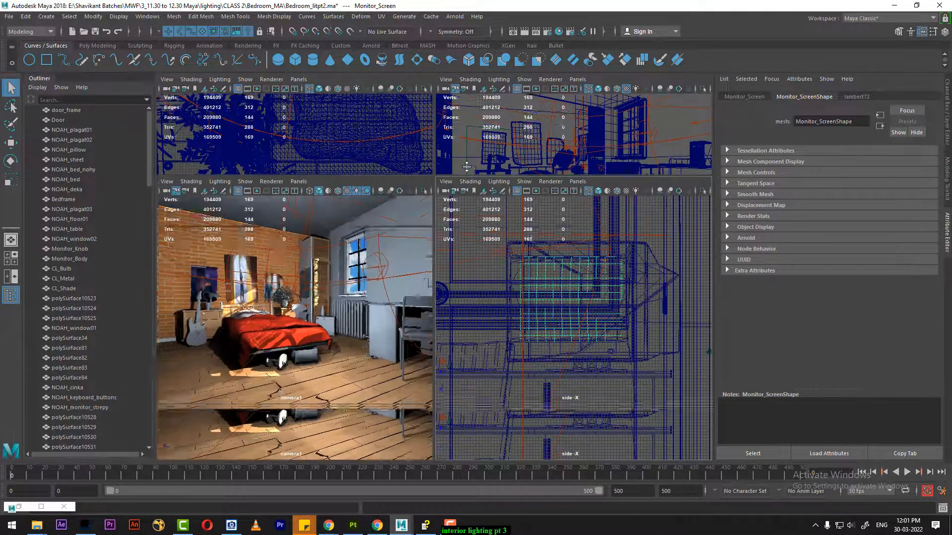
# Change the side view to the perspective camera and aim it across the bedroom
pyautogui.press('space')
pyautogui.moveTo(596, 398); pyautogui.dragTo(597, 383)
pyautogui.moveTo(605, 348)
pyautogui.keyDown('alt'); pyautogui.mouseDown()
pyautogui.moveTo(616, 348)
pyautogui.moveTo(592, 347)
pyautogui.moveTo(595, 334)
pyautogui.mouseUp(); pyautogui.keyUp('alt')
pyautogui.keyDown('alt'); pyautogui.moveTo(624, 375); pyautogui.dragTo(633, 321); pyautogui.keyUp('alt')
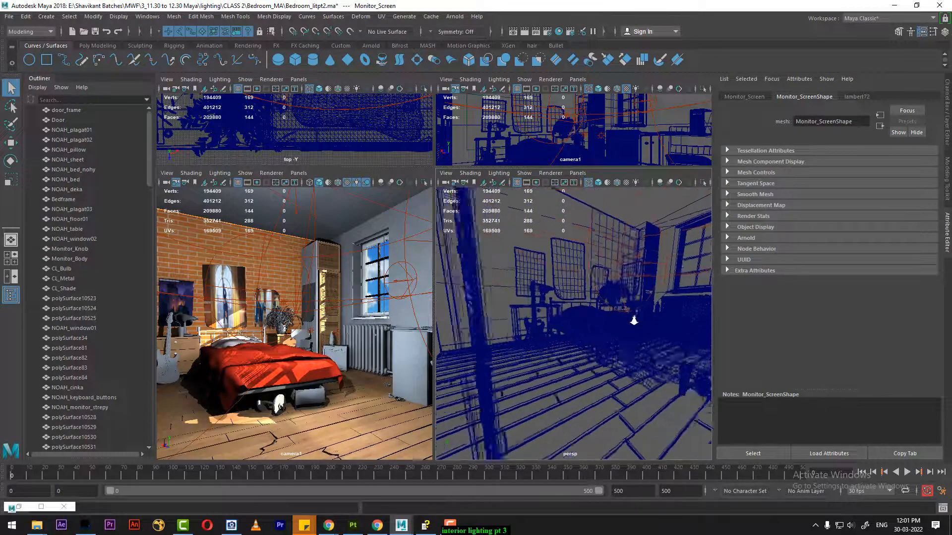
pyautogui.keyDown('alt'); pyautogui.moveTo(633, 320); pyautogui.dragTo(621, 329, button='middle'); pyautogui.keyUp('alt')
# Display the perspective view shaded and textured with scene lights and shadows enabled, framing the red bed
pyautogui.press('5')
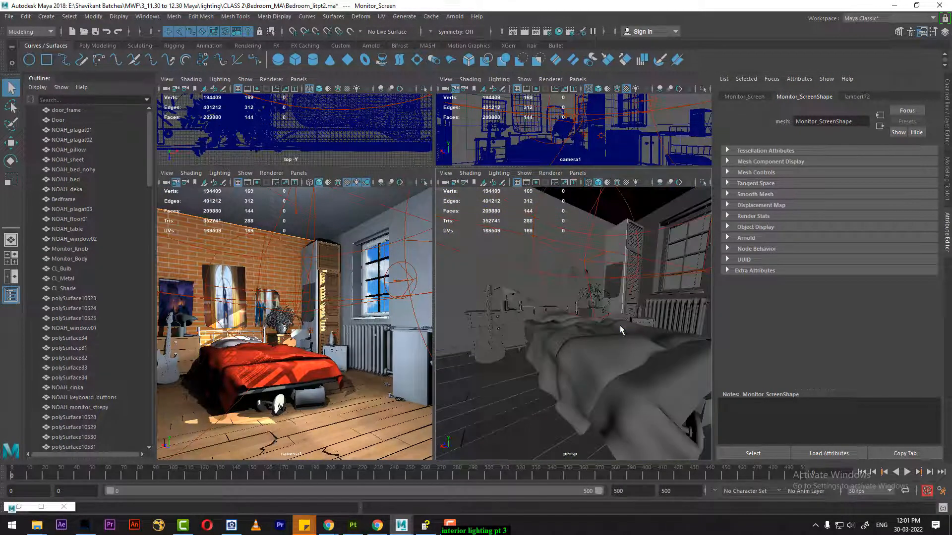
pyautogui.press('6')
pyautogui.keyDown('alt'); pyautogui.moveTo(622, 346); pyautogui.dragTo(586, 295); pyautogui.keyUp('alt')
pyautogui.press('7')
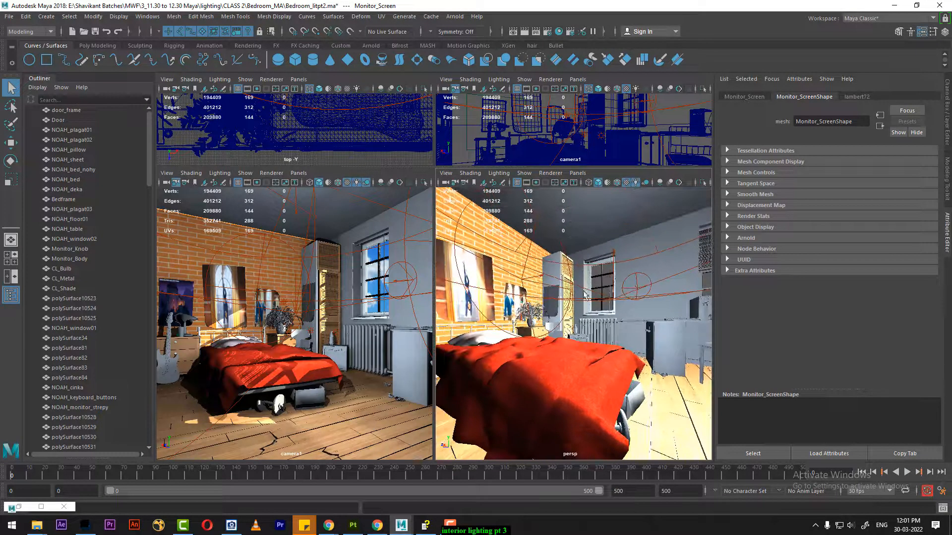
pyautogui.click(499, 173)
pyautogui.click(511, 254)
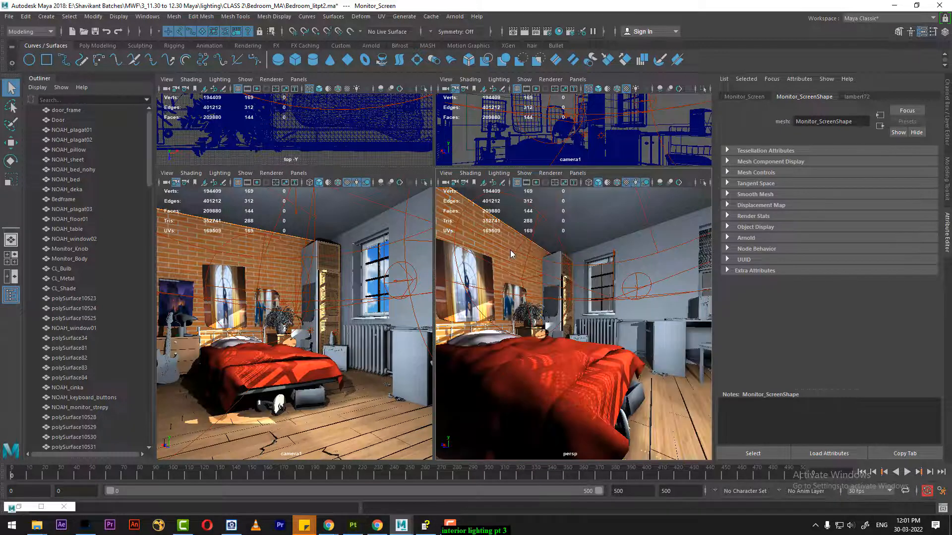
pyautogui.keyDown('alt'); pyautogui.moveTo(513, 257); pyautogui.dragTo(586, 383); pyautogui.keyUp('alt')
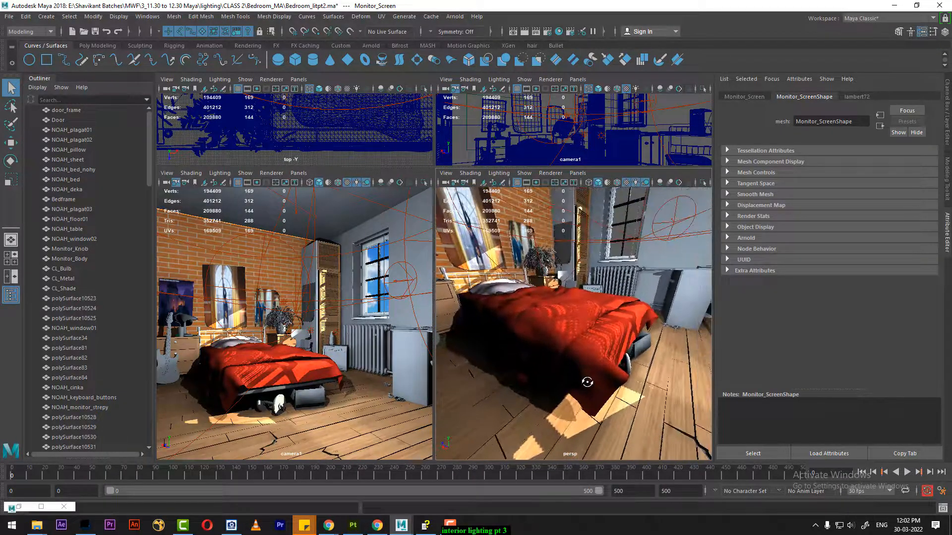
# Duplicate the L_fill_lit1 spot light and move the copy into the room, low beside the bed
pyautogui.click(391, 282)
pyautogui.press('w')
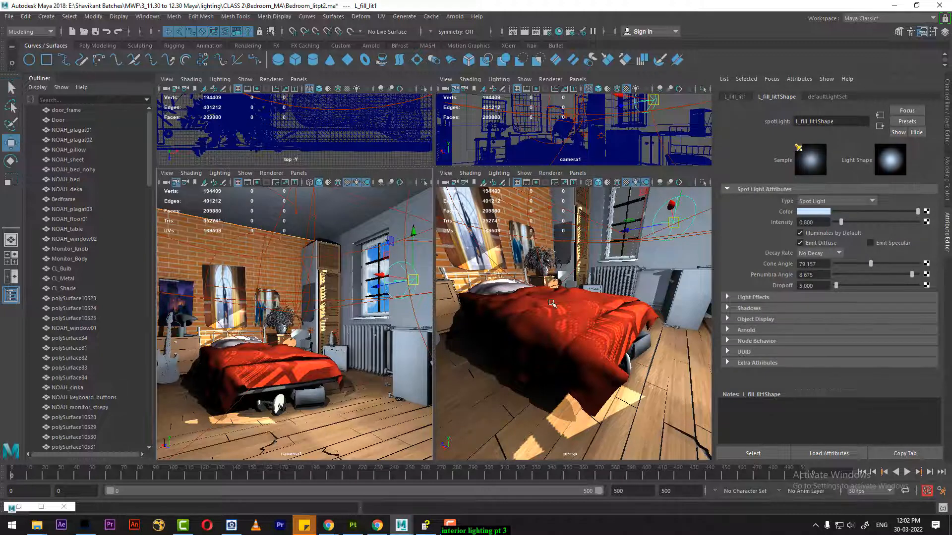
pyautogui.click(646, 229)
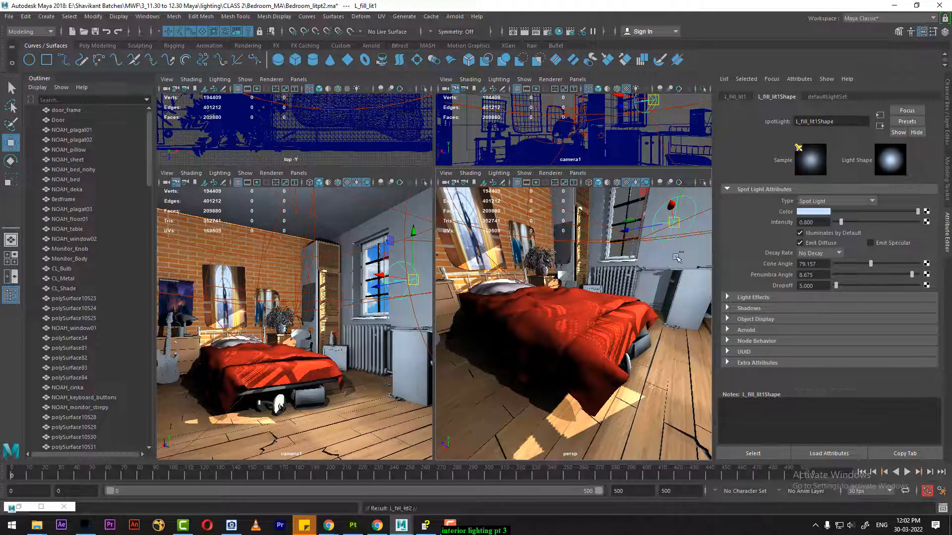
pyautogui.keyDown('alt'); pyautogui.moveTo(645, 229); pyautogui.dragTo(639, 299, button='right'); pyautogui.keyUp('alt')
pyautogui.moveTo(615, 252); pyautogui.dragTo(562, 314)
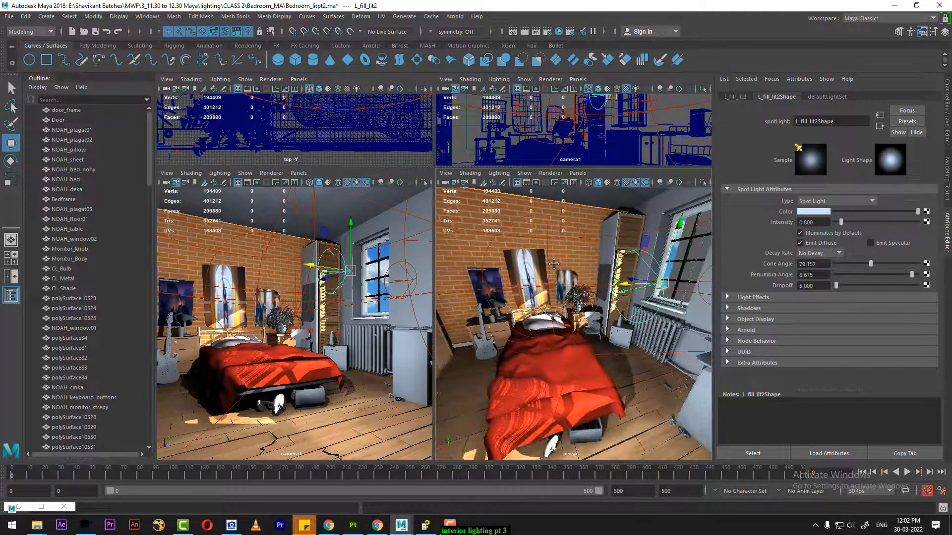
pyautogui.hotkey('ctrl', 'z')
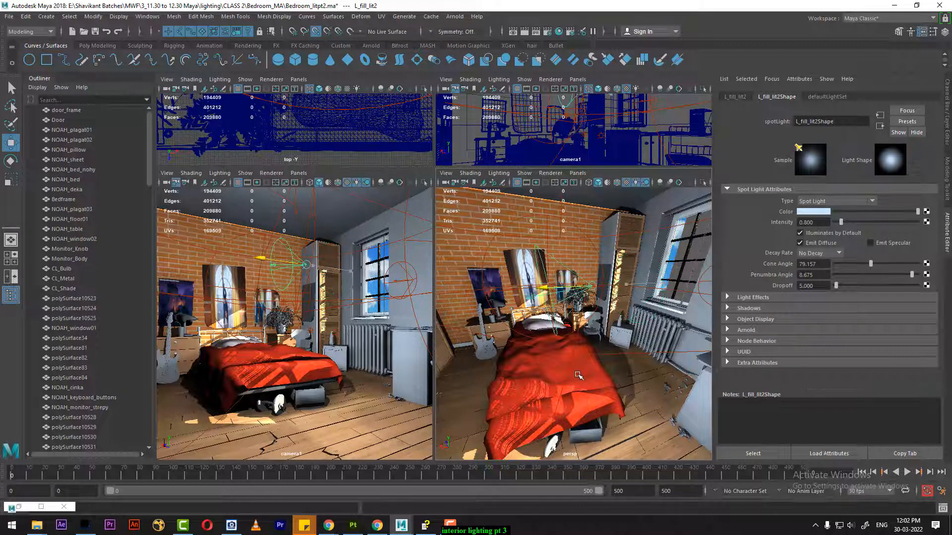
pyautogui.moveTo(596, 231); pyautogui.dragTo(594, 371)
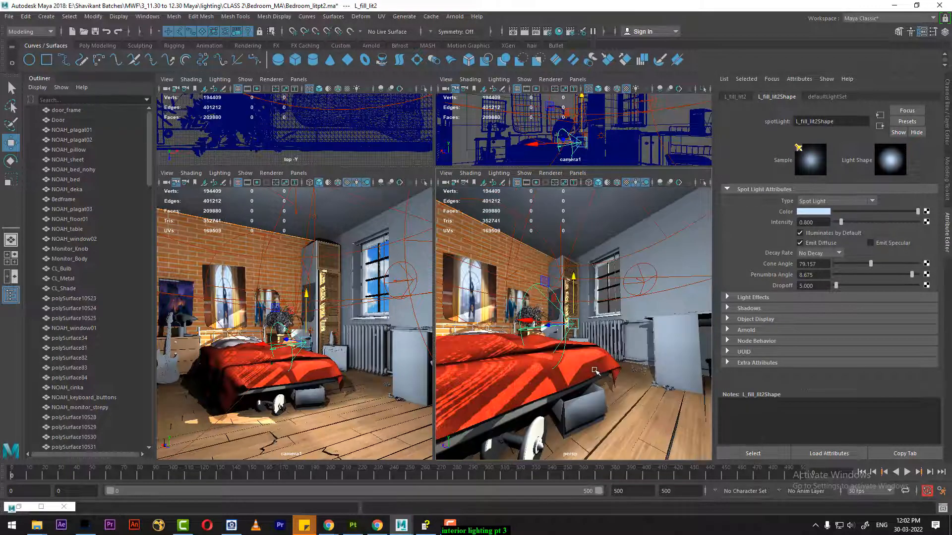
# Maximize the perspective view and rotate the duplicated fill light so its cone points upward from beside the bed
pyautogui.press('space')
pyautogui.keyDown('alt'); pyautogui.moveTo(487, 350); pyautogui.dragTo(542, 335); pyautogui.keyUp('alt')
pyautogui.press('e')
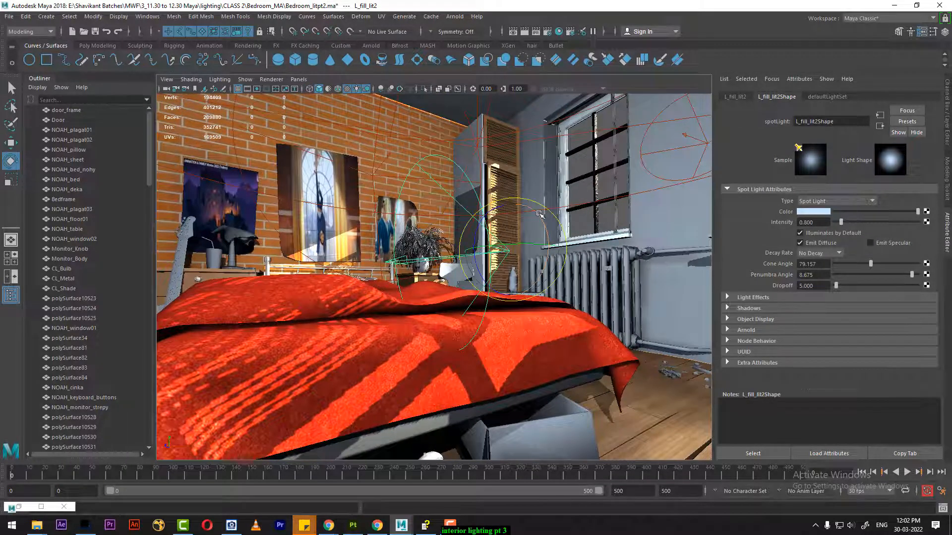
pyautogui.keyDown('alt'); pyautogui.moveTo(539, 213); pyautogui.dragTo(438, 281); pyautogui.keyUp('alt')
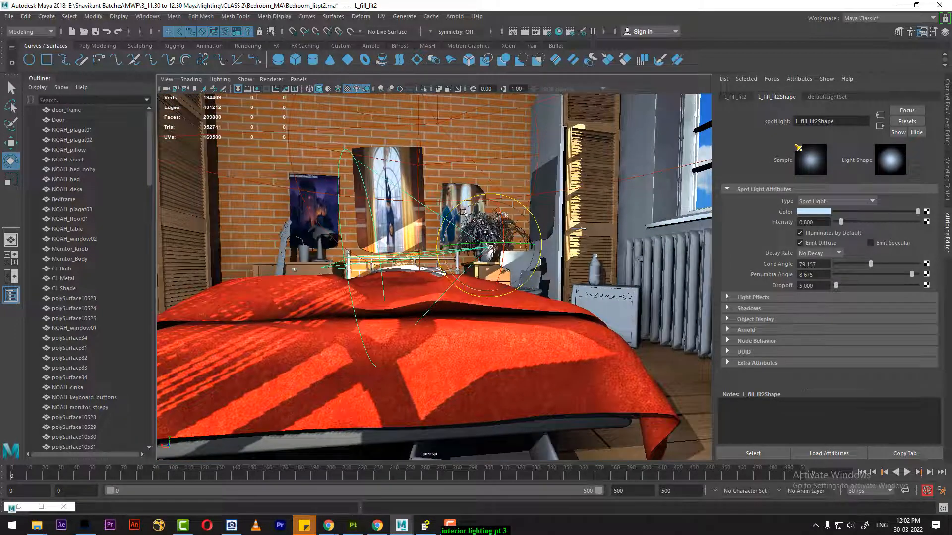
pyautogui.keyDown('alt'); pyautogui.moveTo(467, 206); pyautogui.dragTo(461, 301); pyautogui.keyUp('alt')
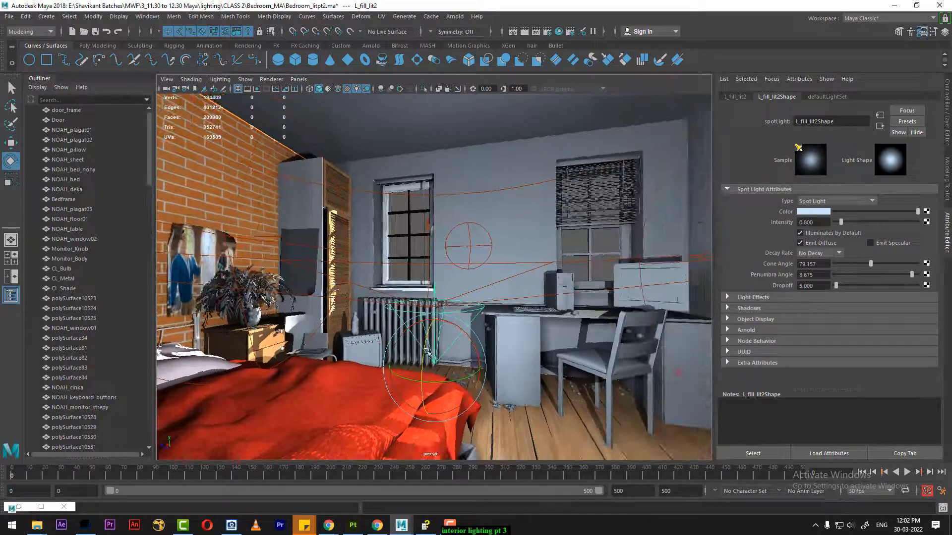
pyautogui.moveTo(426, 351); pyautogui.dragTo(486, 355)
pyautogui.press('w')
pyautogui.keyDown('alt'); pyautogui.moveTo(486, 355); pyautogui.dragTo(473, 355, button='middle'); pyautogui.keyUp('alt')
pyautogui.keyDown('alt'); pyautogui.moveTo(473, 354); pyautogui.dragTo(528, 348); pyautogui.keyUp('alt')
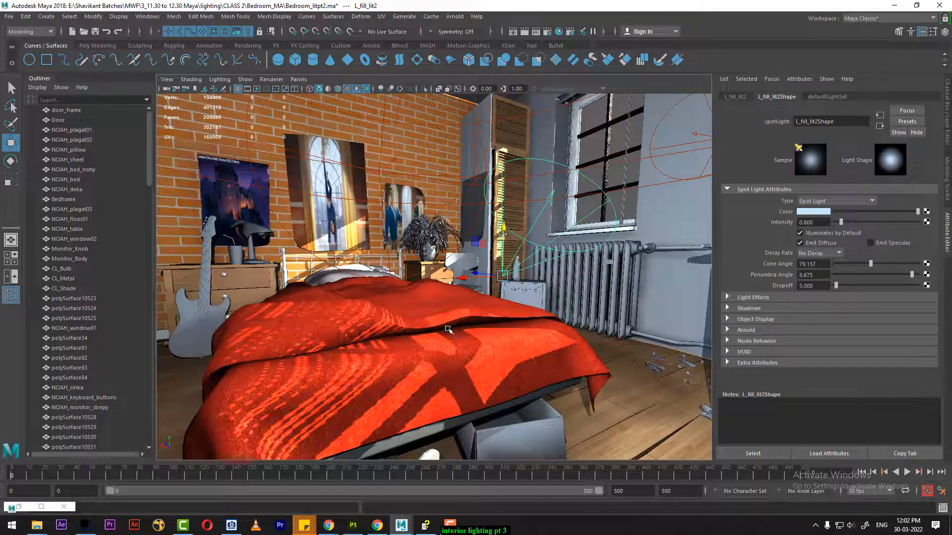
# Move the L_fill_lit2 spot light from beside the bed to the edge of the red blanket near its foot
pyautogui.moveTo(517, 280); pyautogui.dragTo(389, 345)
pyautogui.scroll(-4, 457, 316)
pyautogui.keyDown('alt'); pyautogui.moveTo(459, 318); pyautogui.dragTo(549, 333); pyautogui.keyUp('alt')
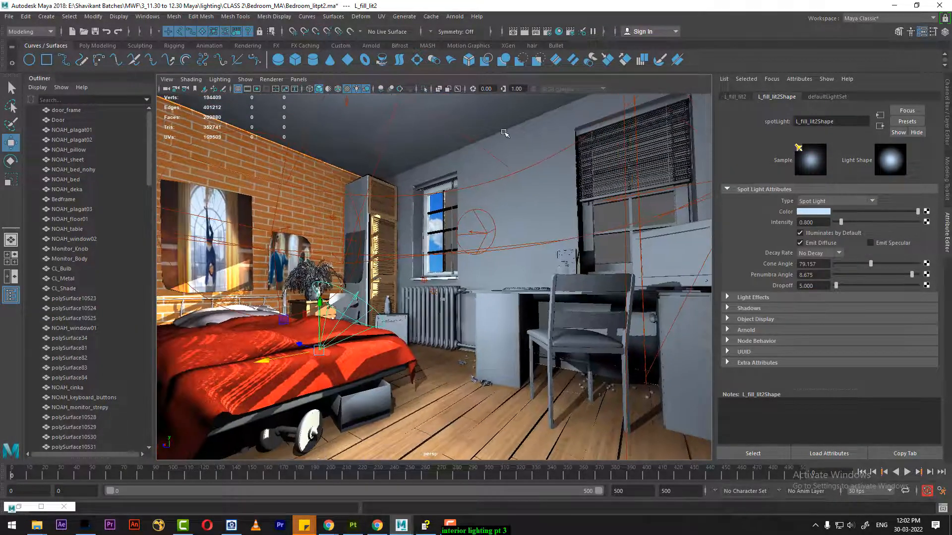
# Return to the four-view layout, render the camera1 view with Maya Software and examine the new fill lighting
pyautogui.press('space')
pyautogui.click(384, 241)
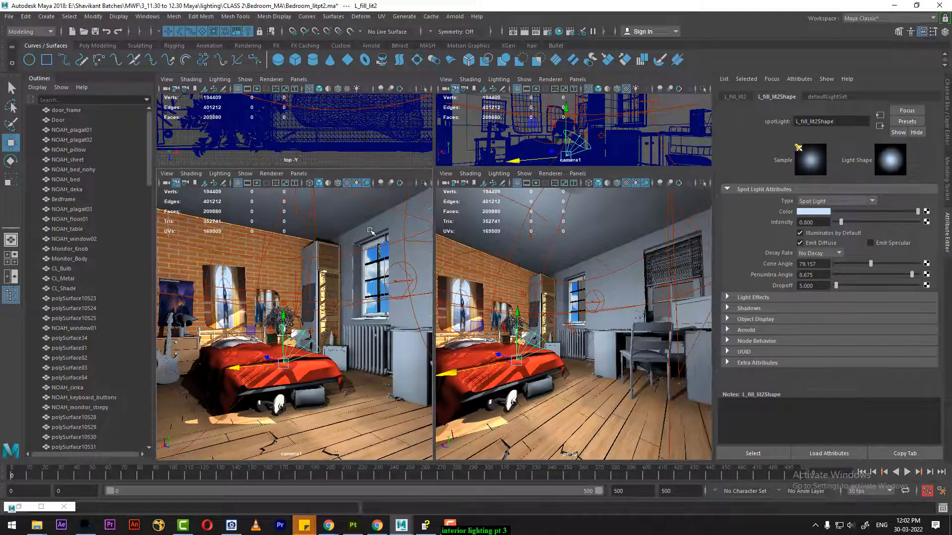
pyautogui.click(514, 32)
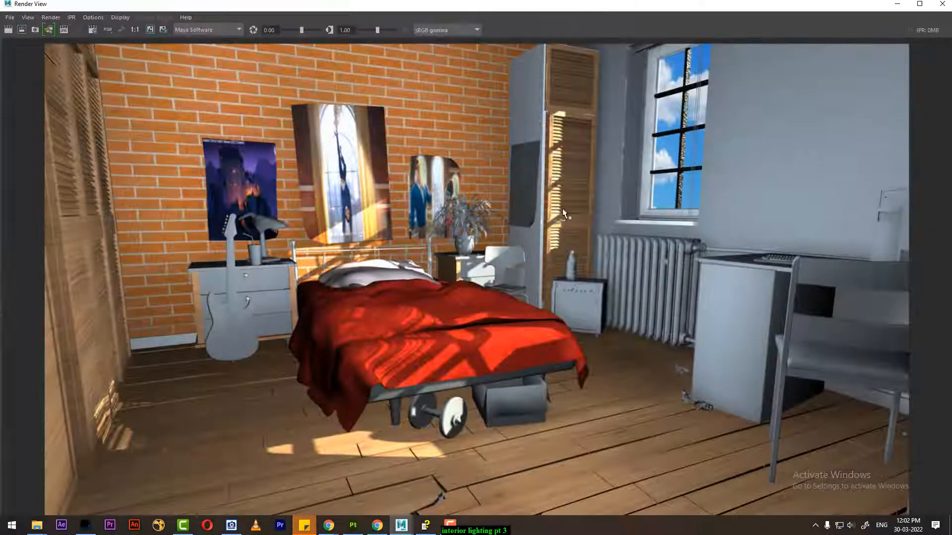
pyautogui.click(9, 30)
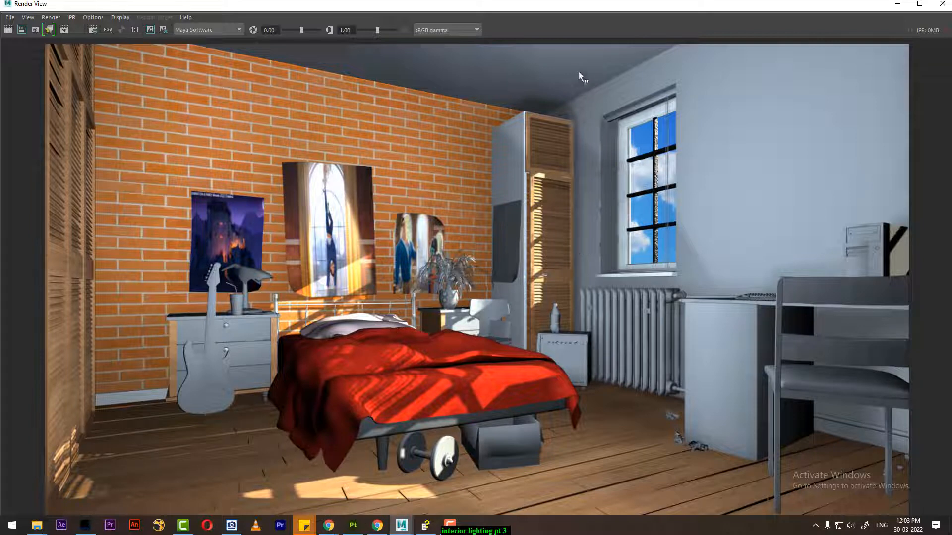
pyautogui.click(896, 3)
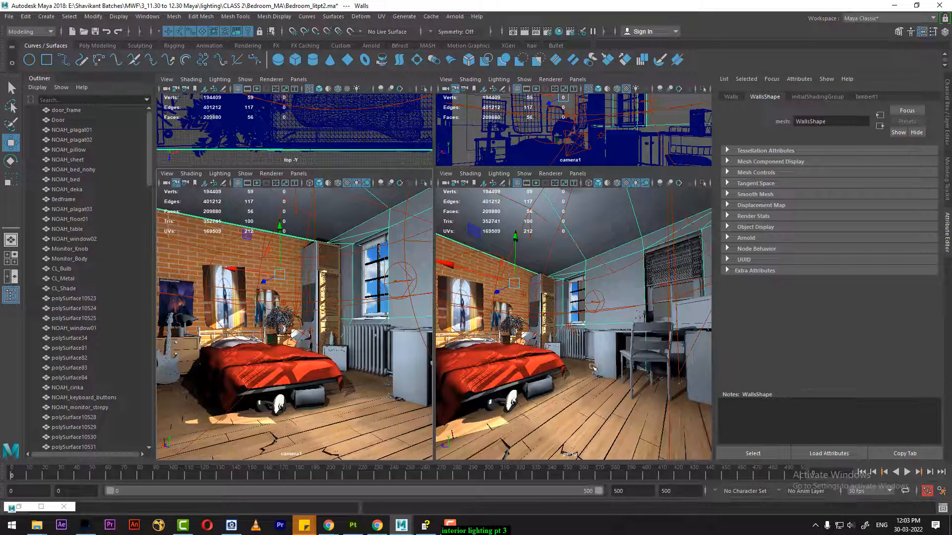
# Select L_fill_lit2 again and rotate it so its cone points straight up, with the perspective view maximized
pyautogui.click(545, 336)
pyautogui.keyDown('alt'); pyautogui.moveTo(608, 369); pyautogui.dragTo(543, 370); pyautogui.keyUp('alt')
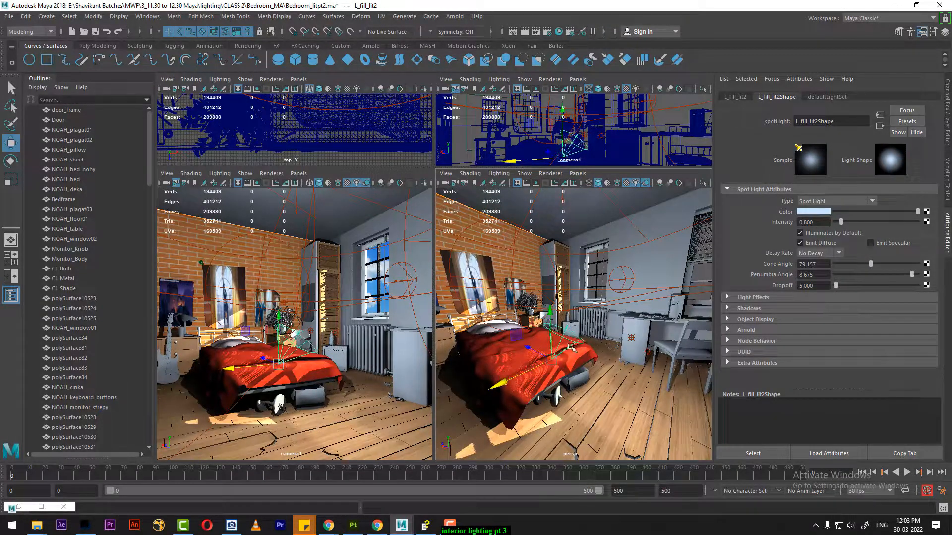
pyautogui.press('e')
pyautogui.moveTo(585, 333); pyautogui.dragTo(646, 301)
pyautogui.press('space')
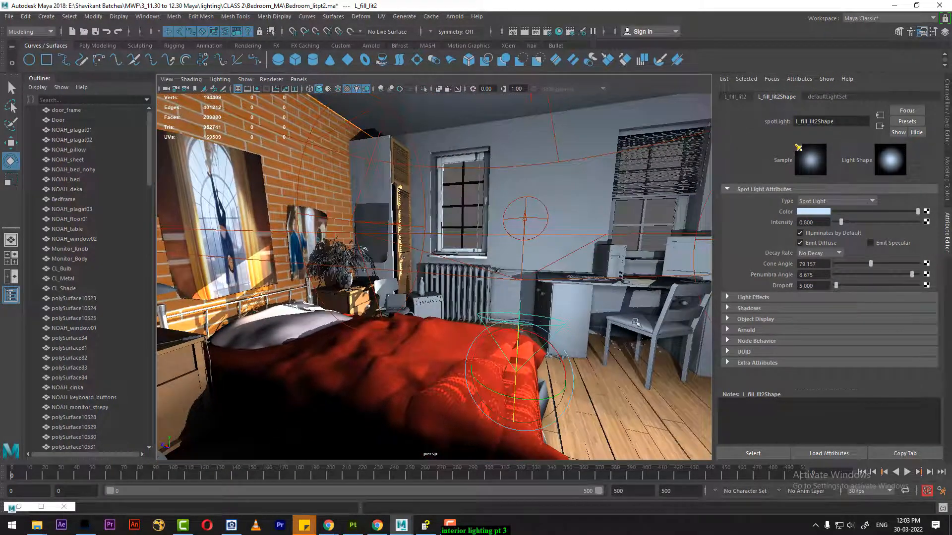
# Shift L_fill_lit2 outward past the foot of the bed and tilt its cone toward the desk and chair
pyautogui.press('w')
pyautogui.moveTo(486, 367); pyautogui.dragTo(512, 375)
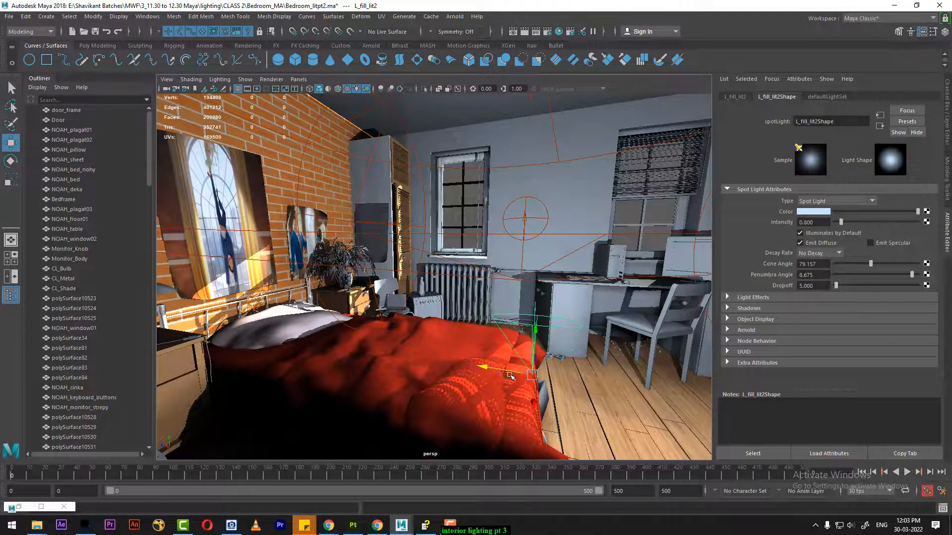
pyautogui.press('e')
pyautogui.moveTo(570, 351); pyautogui.dragTo(635, 235)
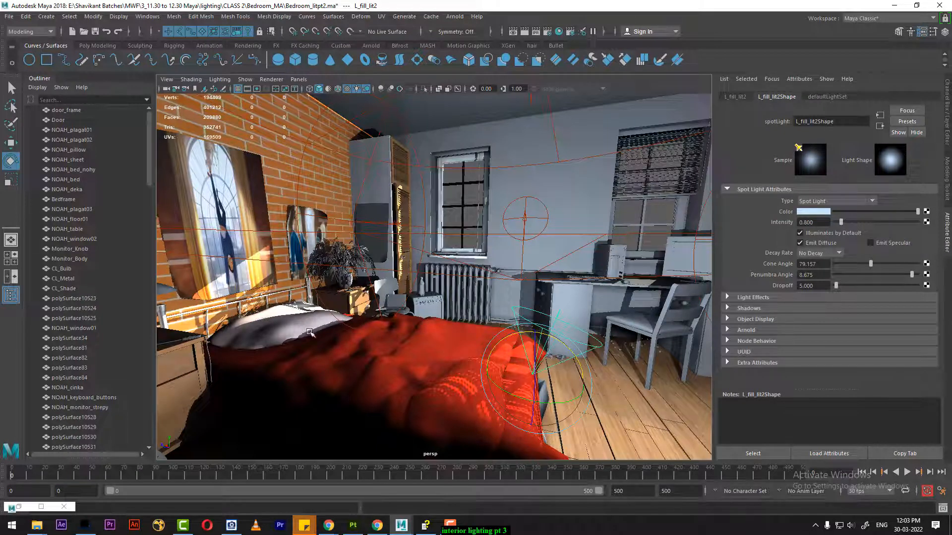
# Duplicate the L_fill_lit2 spot light and move the copy back to the headboard end of the bed
pyautogui.press('w')
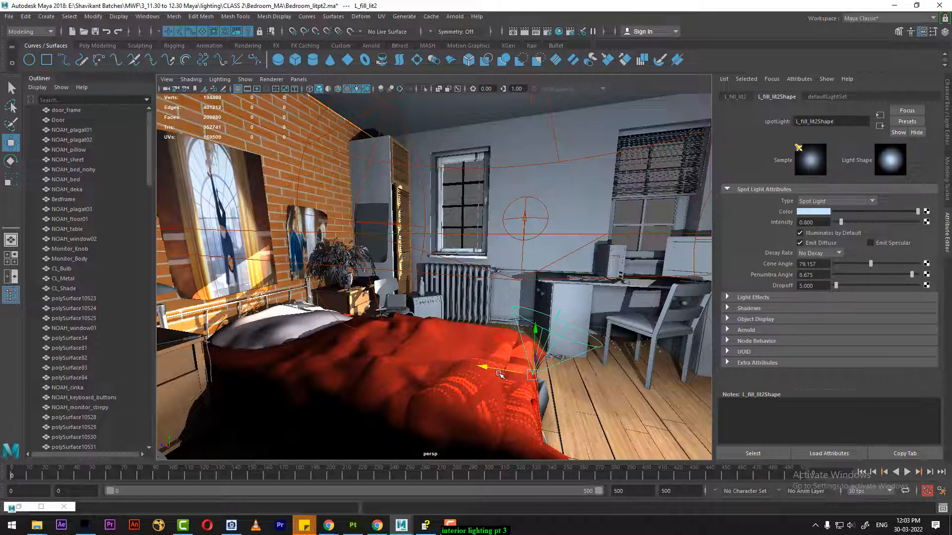
pyautogui.hotkey('ctrl', 'd')
pyautogui.moveTo(489, 368); pyautogui.dragTo(345, 290)
pyautogui.press('f')
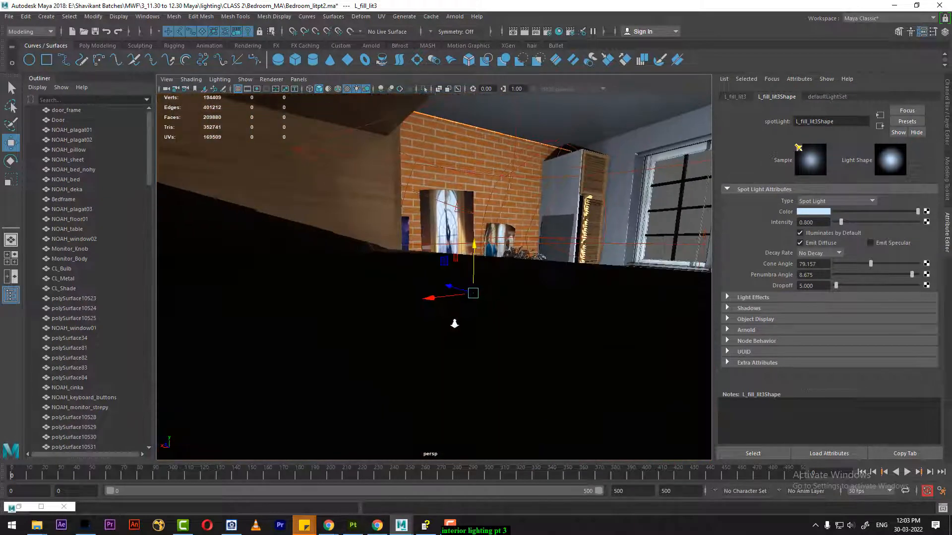
# Restore the four-view layout and reduce the render image size to 640 x 360 pixels, keeping the width/height ratio
pyautogui.press('space')
pyautogui.click(328, 353)
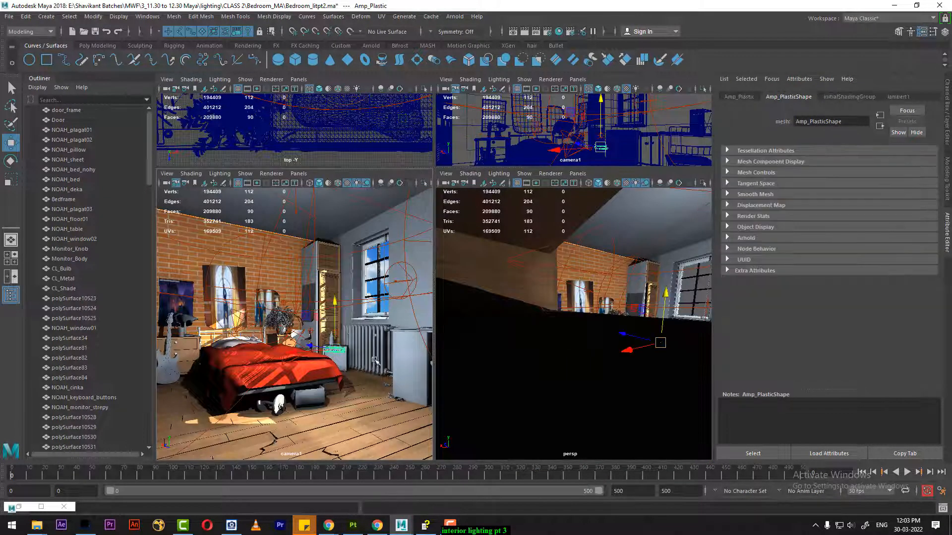
pyautogui.click(548, 32)
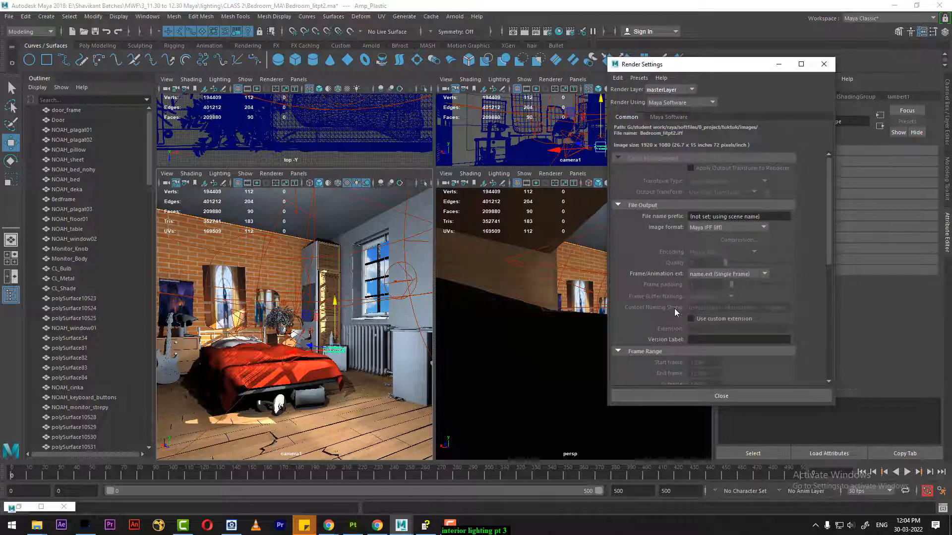
pyautogui.scroll(-3, 674, 309)
pyautogui.scroll(-3, 693, 367)
pyautogui.moveTo(706, 324); pyautogui.dragTo(630, 330)
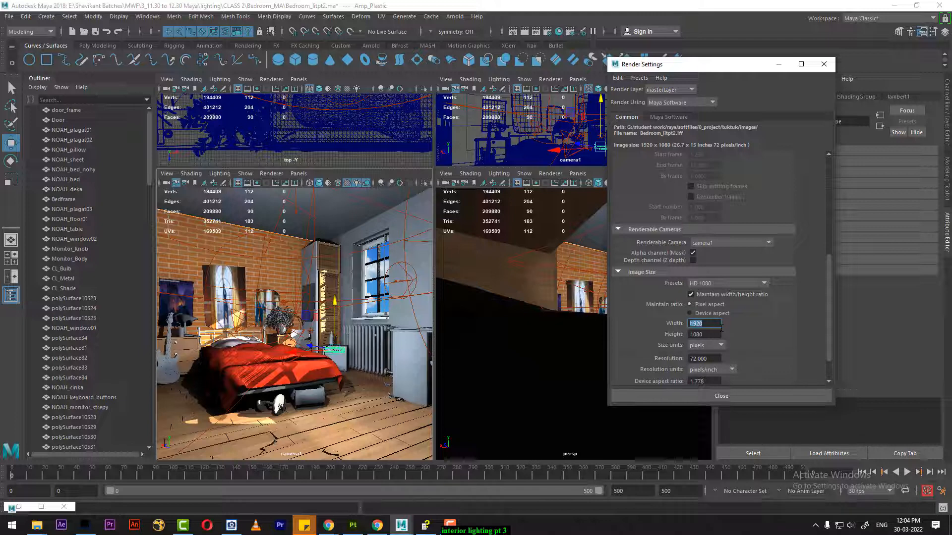
pyautogui.press('Return')
pyautogui.click(294, 368)
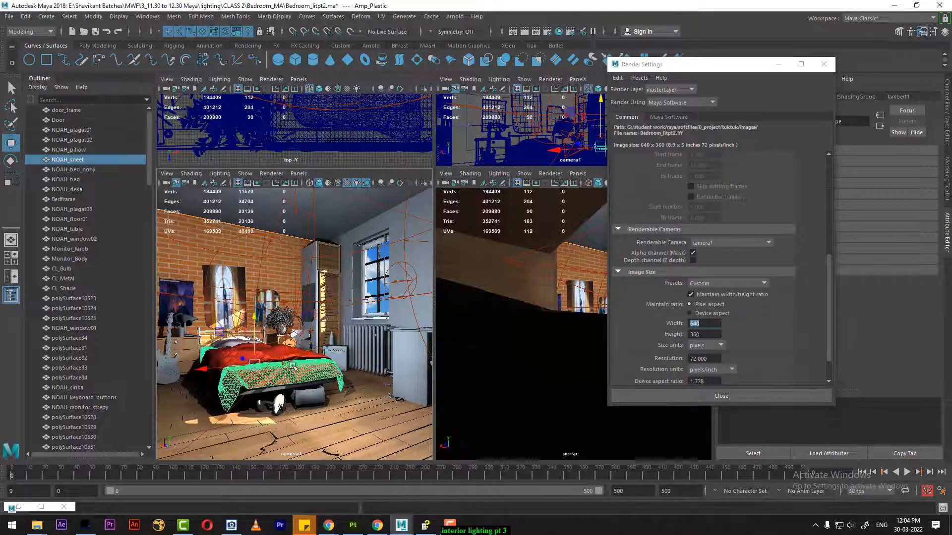
# Render the camera1 view at the reduced size, examine the lighting, and close the render settings
pyautogui.click(523, 31)
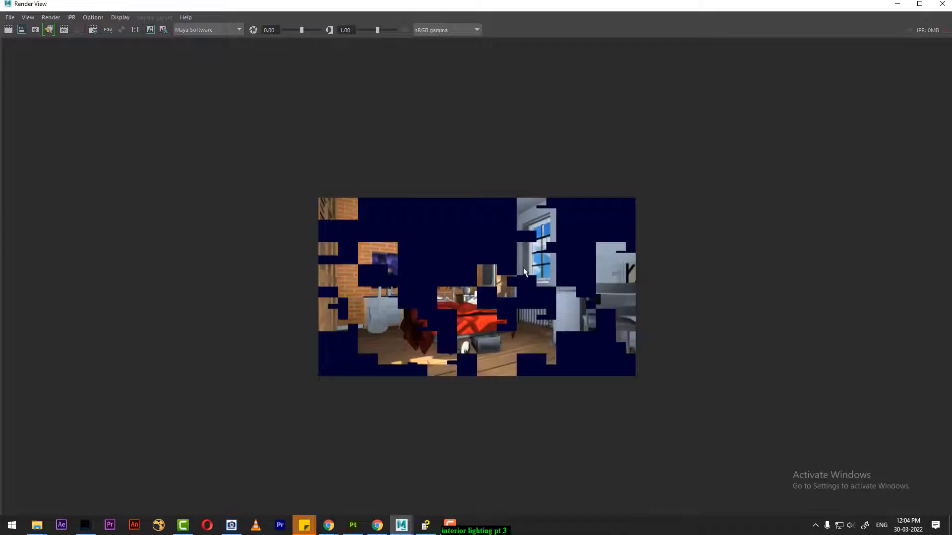
pyautogui.scroll(1, 523, 267)
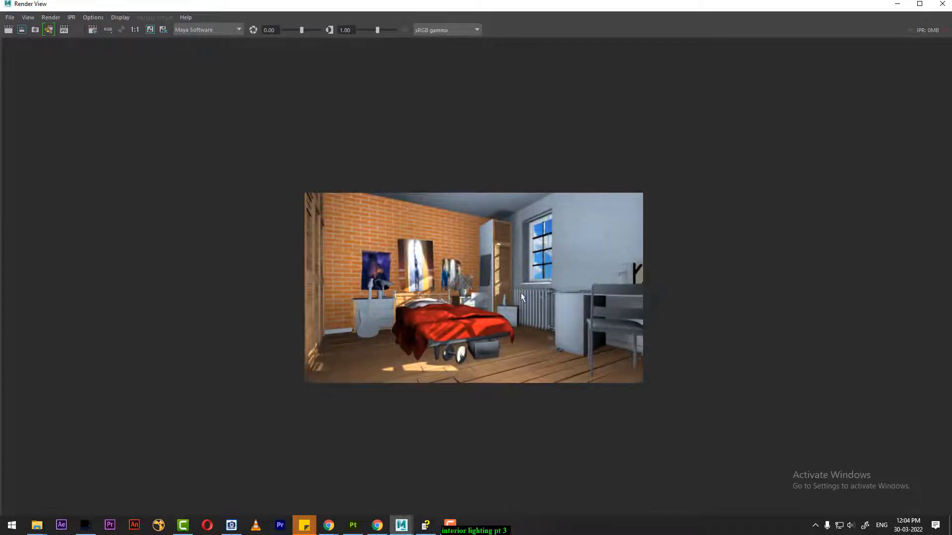
pyautogui.click(897, 4)
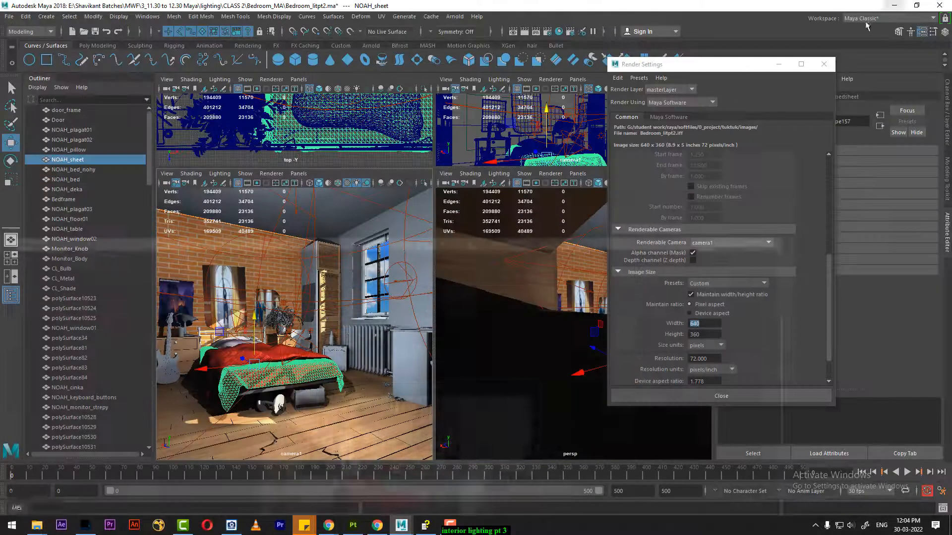
pyautogui.click(824, 64)
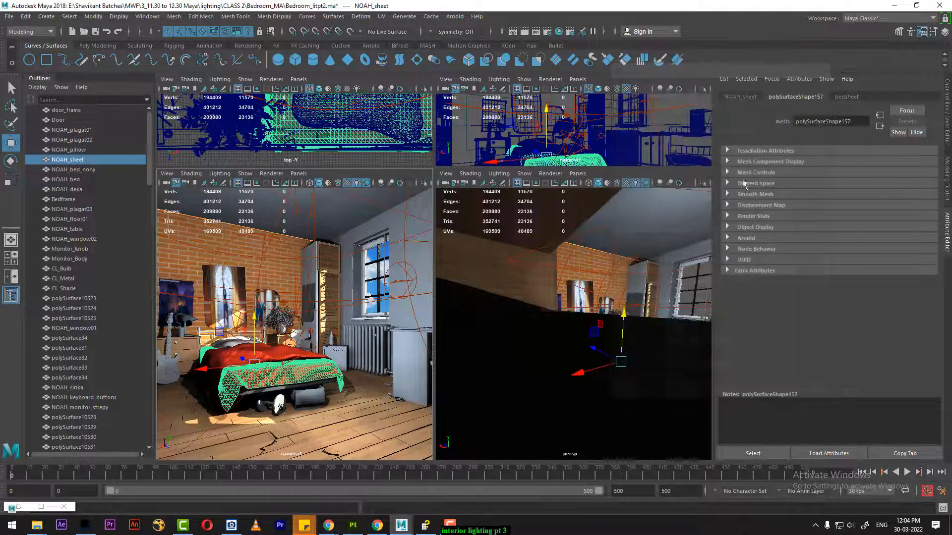
# Select the L_fill_lit2 light at the foot of the bed in the perspective view and set its intensity to 0.5
pyautogui.keyDown('alt'); pyautogui.moveTo(623, 362); pyautogui.dragTo(640, 388); pyautogui.keyUp('alt')
pyautogui.press('f')
pyautogui.scroll(5, 606, 392)
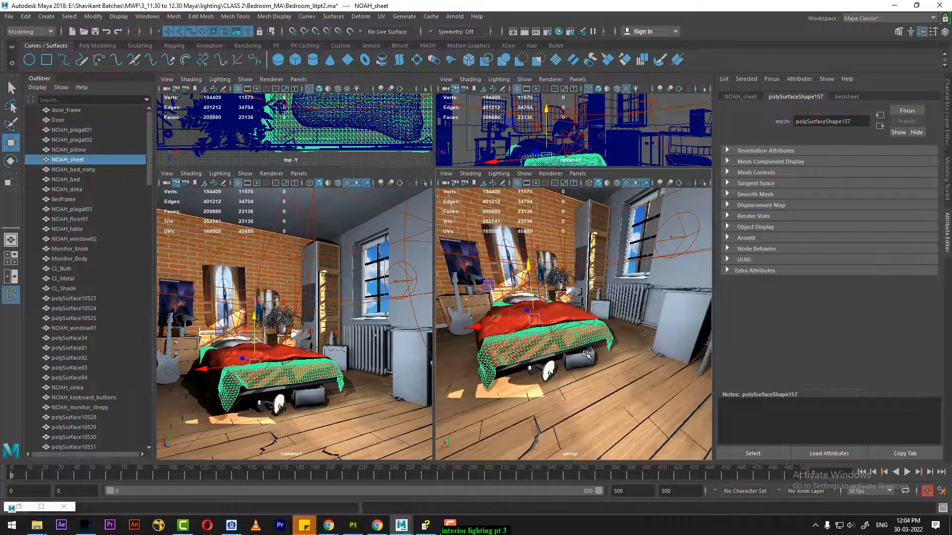
pyautogui.press('space')
pyautogui.keyDown('alt'); pyautogui.moveTo(582, 354); pyautogui.dragTo(568, 297); pyautogui.keyUp('alt')
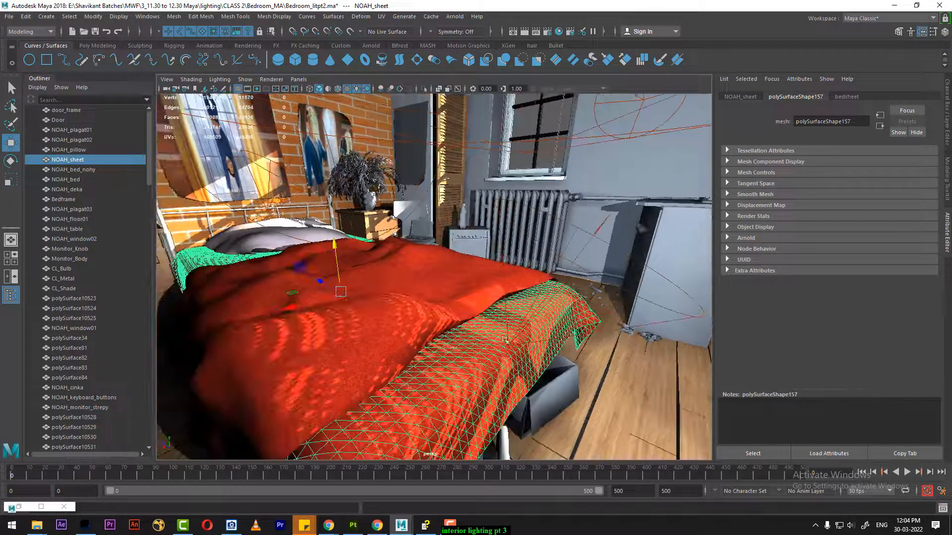
pyautogui.click(619, 247)
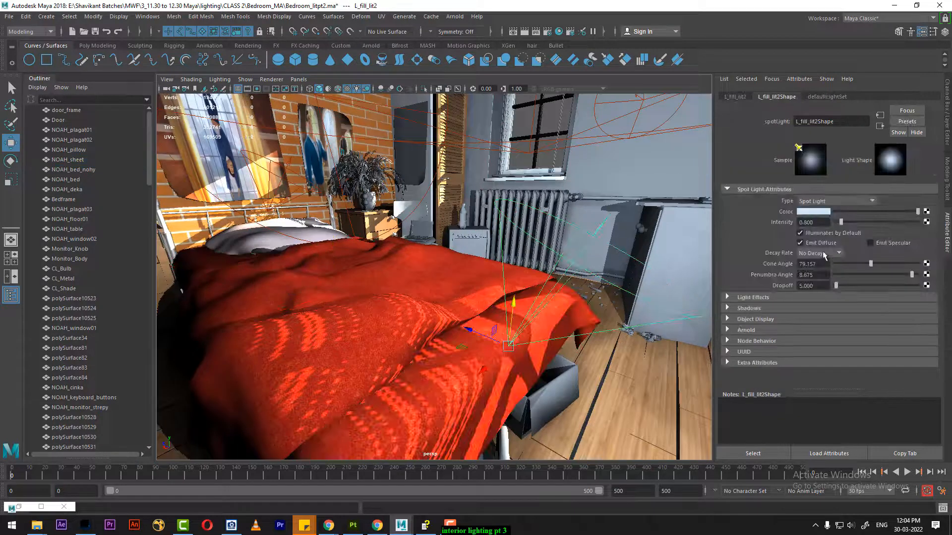
pyautogui.click(813, 222)
pyautogui.press('BackSpace')
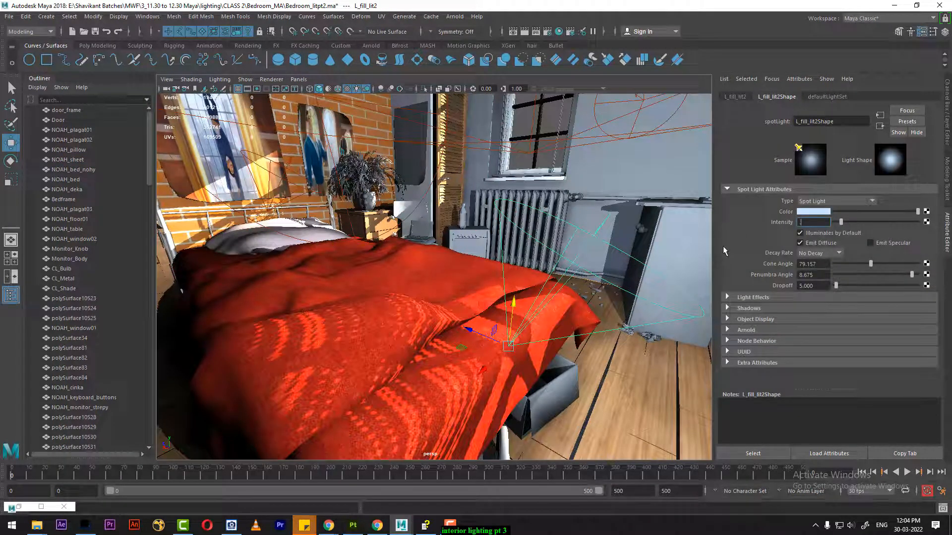
pyautogui.write('0.5')
pyautogui.press('Return')
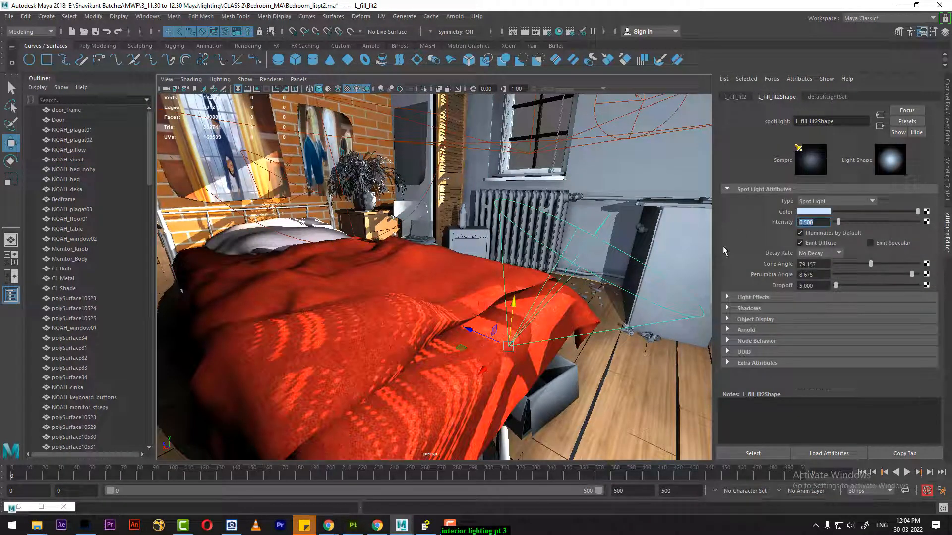
# Select the L_fill_lit3 light near the headboard and set its intensity to 0.5
pyautogui.click(279, 175)
pyautogui.doubleClick(813, 223)
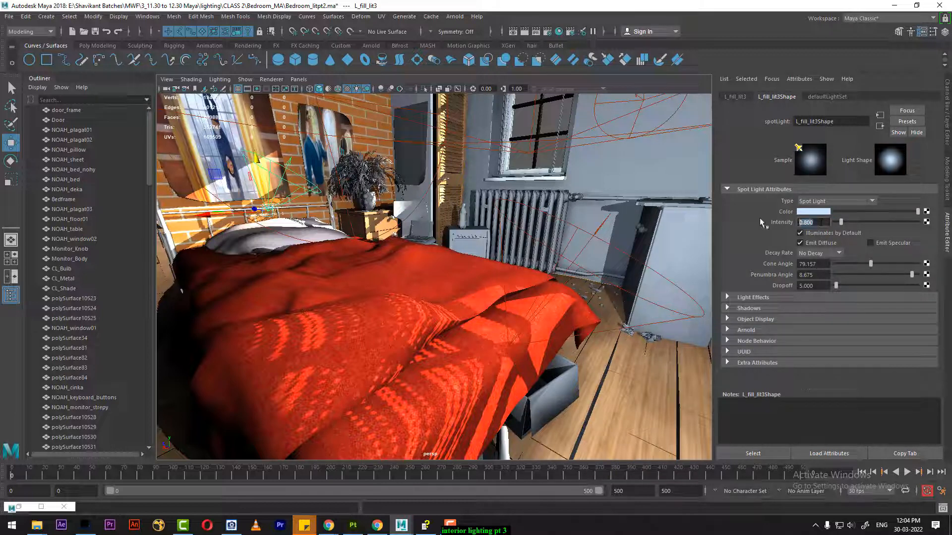
pyautogui.press('BackSpace')
pyautogui.write('0.5')
pyautogui.press('Return')
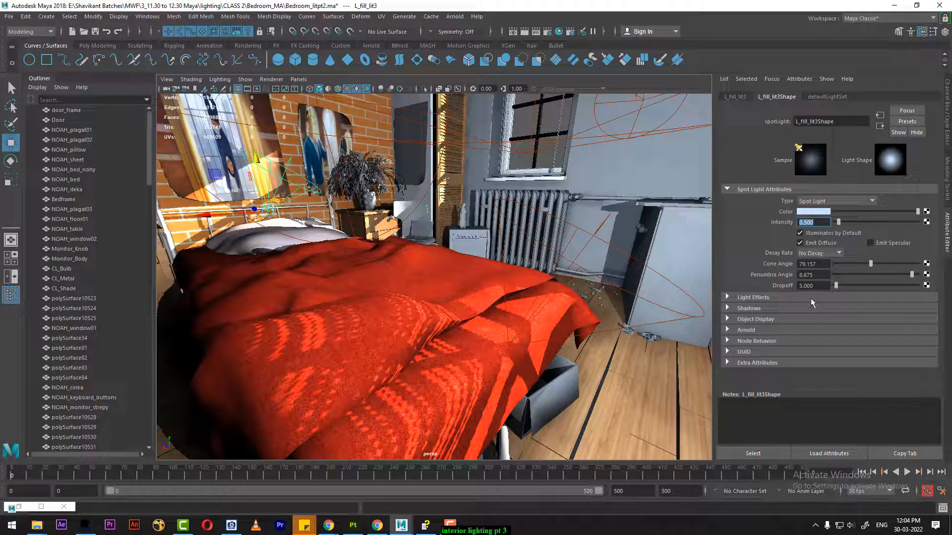
# Try a pale yellow and a pale pink as the light color of L_fill_lit3
pyautogui.click(813, 212)
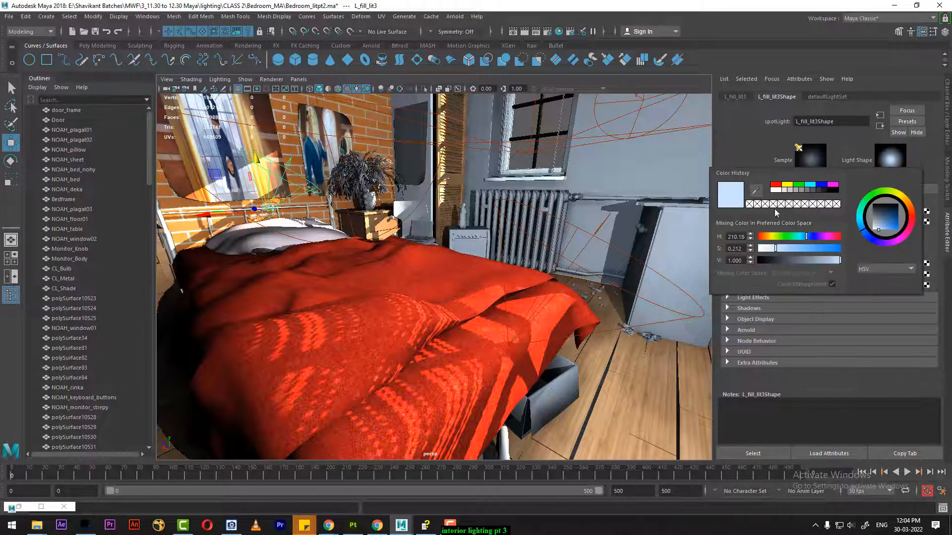
pyautogui.click(787, 185)
pyautogui.click(776, 251)
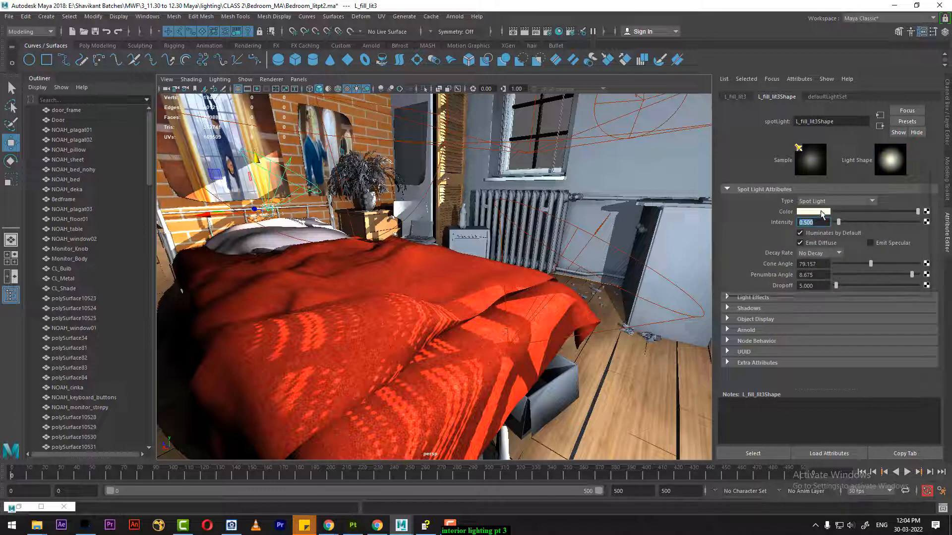
pyautogui.click(824, 214)
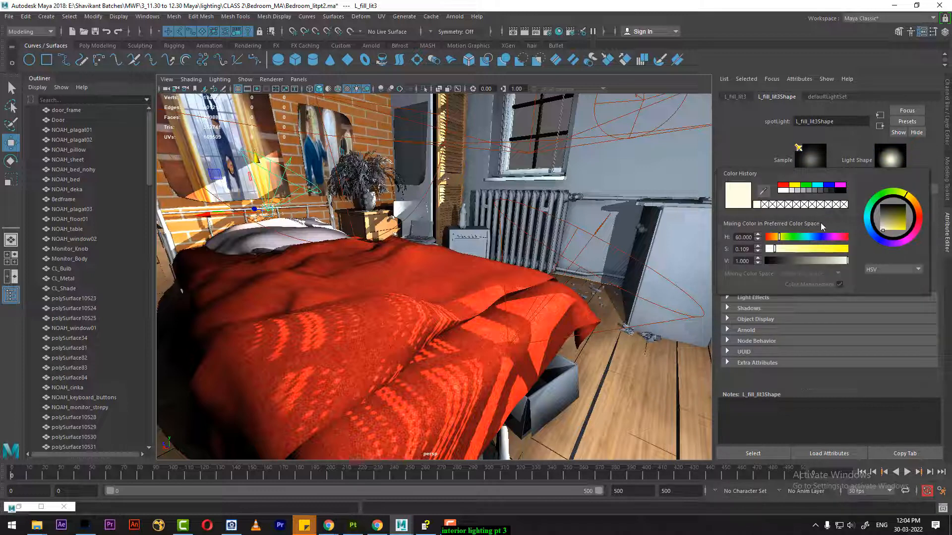
pyautogui.click(783, 186)
pyautogui.moveTo(795, 248); pyautogui.dragTo(776, 249)
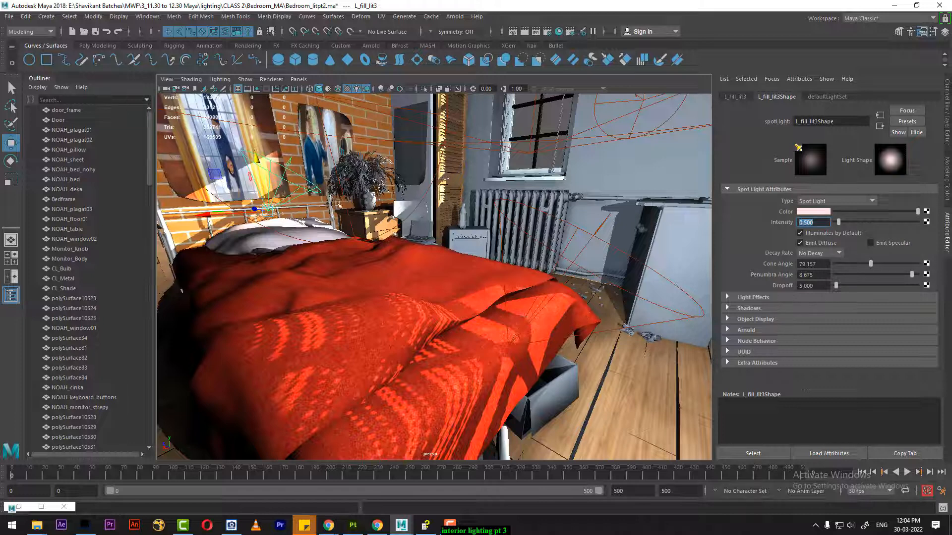
# Change the L_fill_lit3 light color to a neutral light gray with saturation 0 and value 0.890
pyautogui.click(313, 185)
pyautogui.click(807, 212)
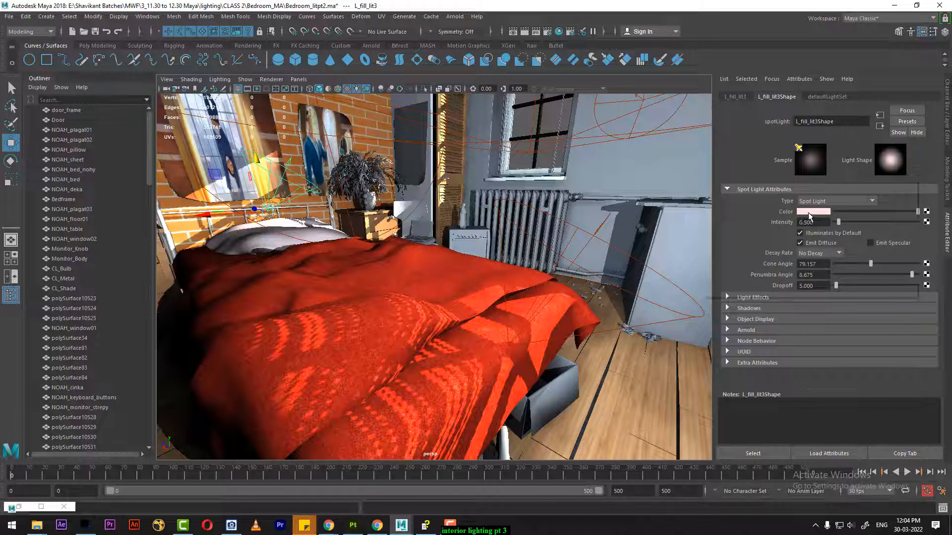
pyautogui.click(751, 205)
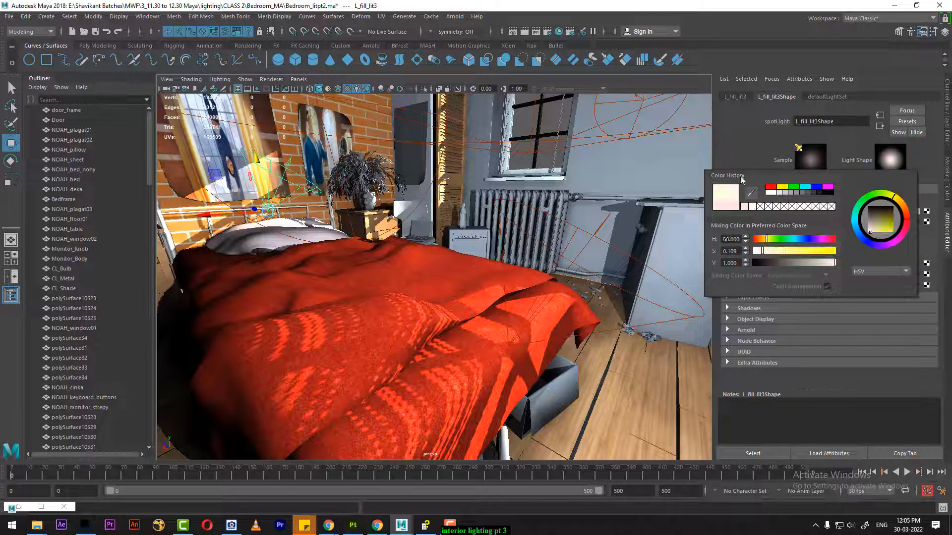
pyautogui.click(778, 194)
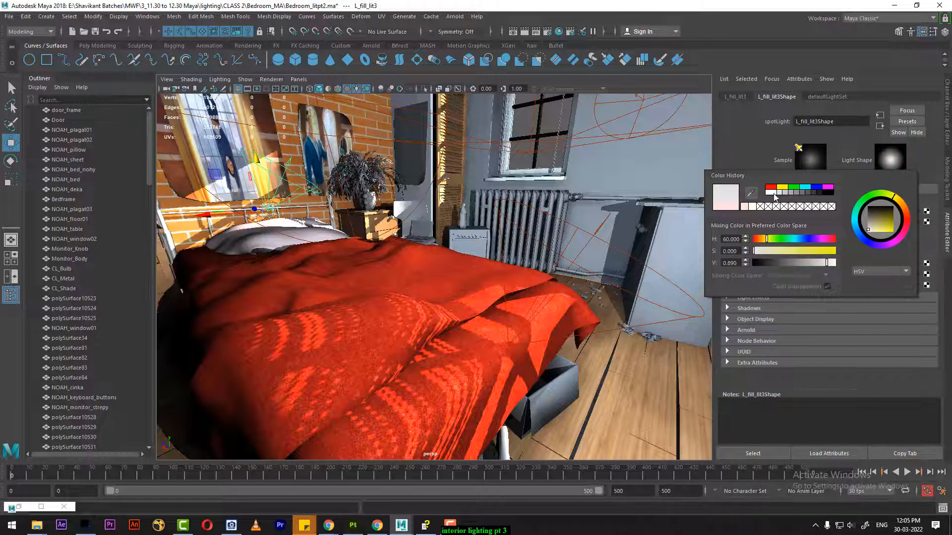
# Recolor L_fill_lit2 with a recent swatch from the color history and return to the four-view layout with camera1 active
pyautogui.click(608, 241)
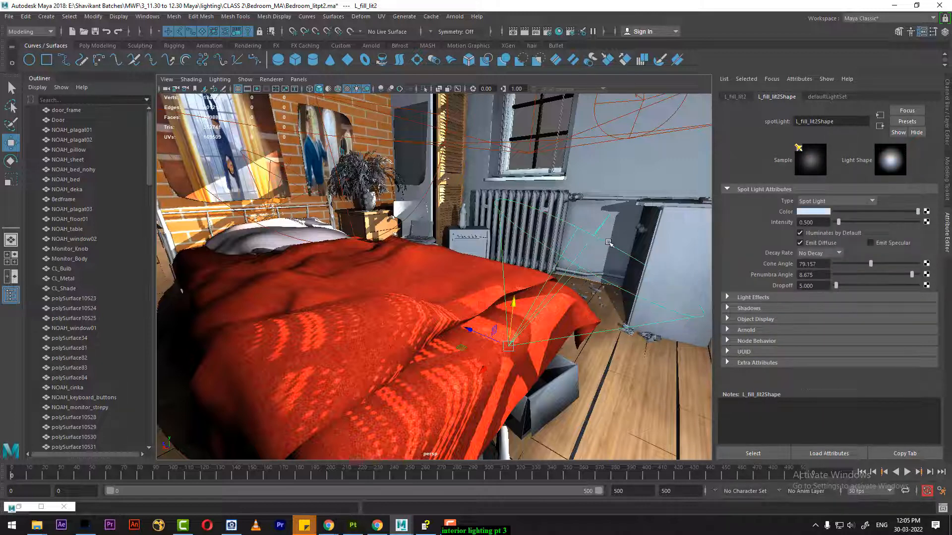
pyautogui.click(808, 213)
pyautogui.click(751, 206)
pyautogui.press('space')
pyautogui.click(347, 328)
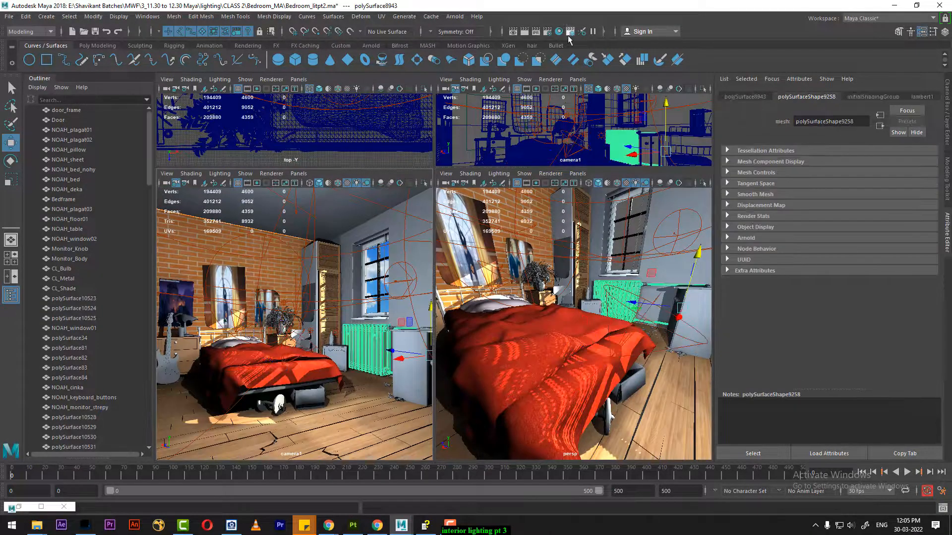
# Render a test image of the camera1 view and minimize the render window
pyautogui.click(525, 32)
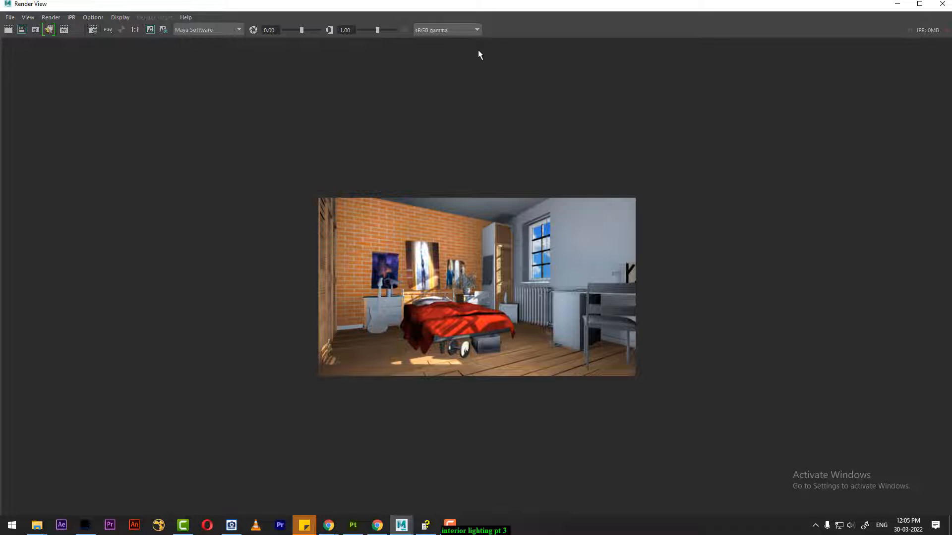
pyautogui.click(897, 4)
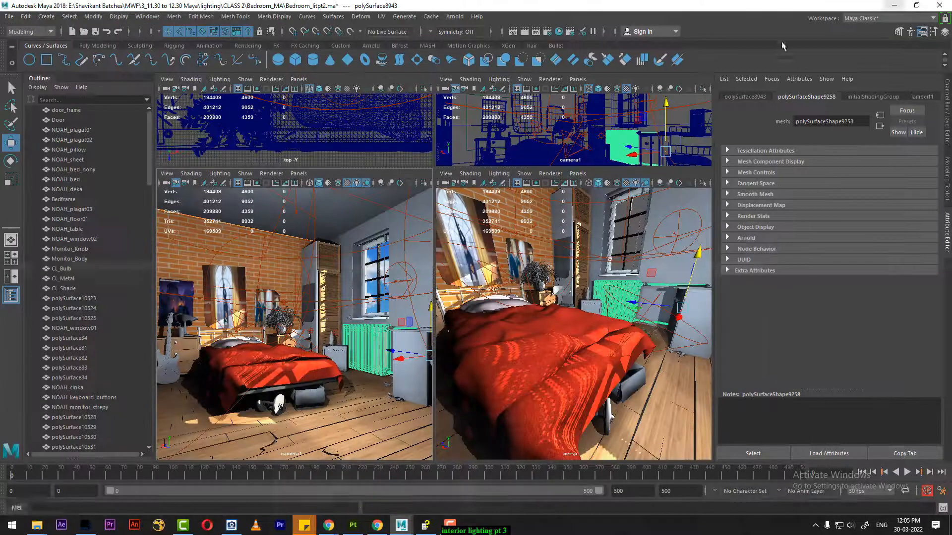
# Set the depth map shadows of the L_fill_lit3 light to filter size 6 and resolution 128
pyautogui.click(508, 274)
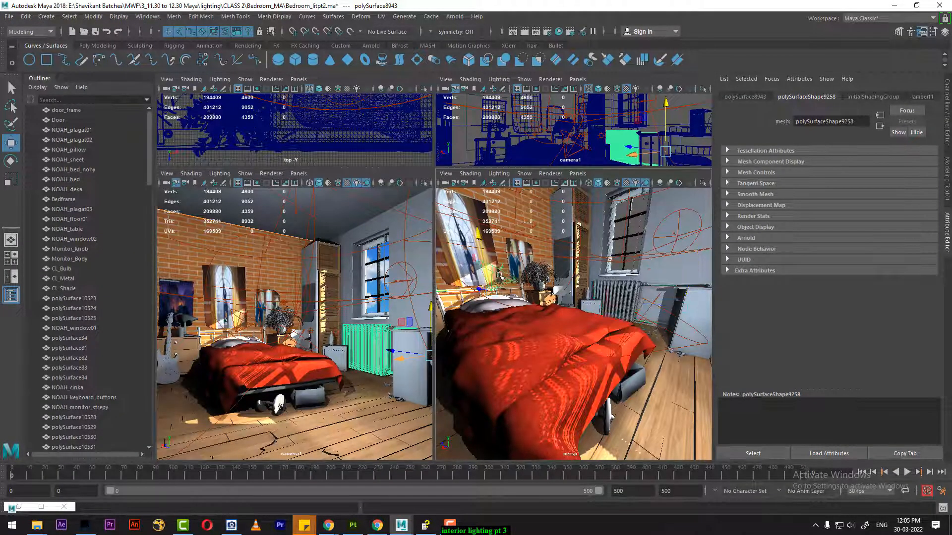
pyautogui.click(749, 308)
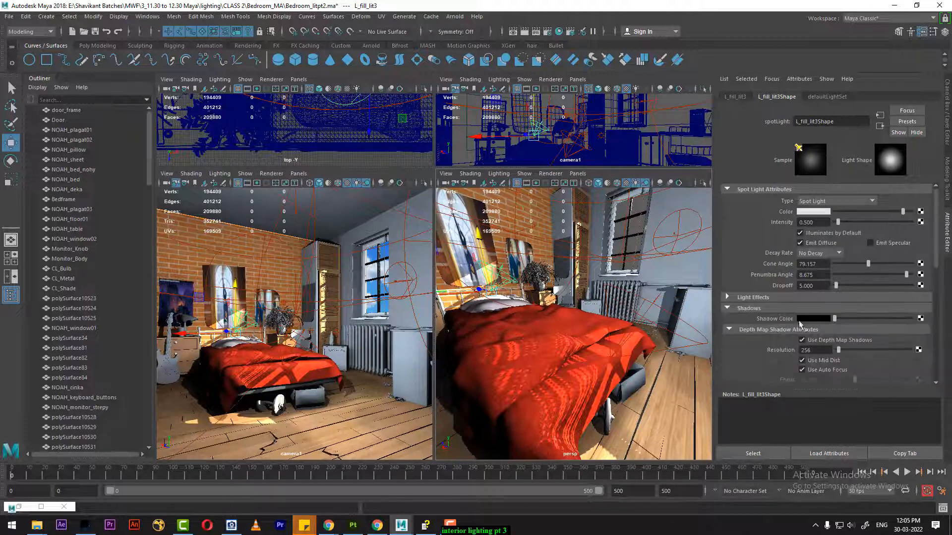
pyautogui.scroll(-3, 841, 351)
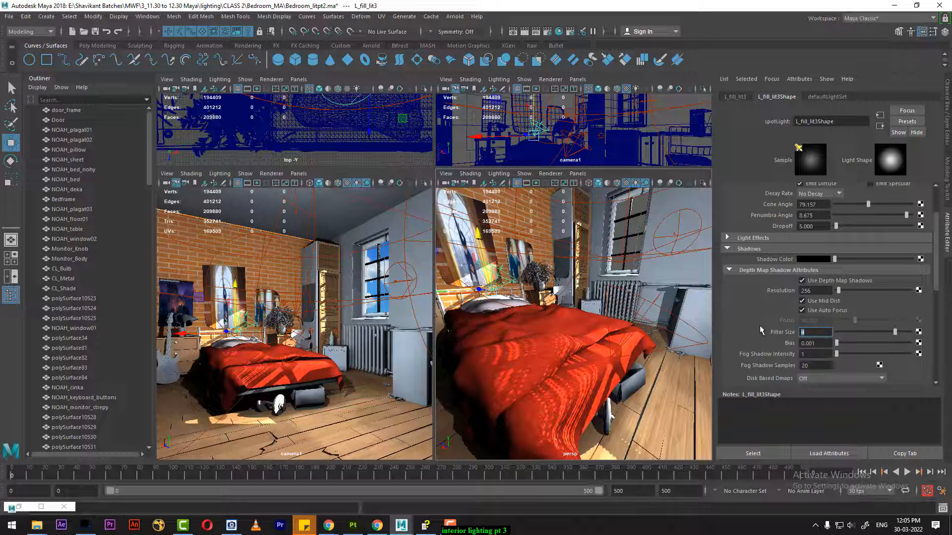
pyautogui.write('6')
pyautogui.press('Return')
pyautogui.moveTo(829, 291); pyautogui.dragTo(727, 280)
pyautogui.write('128')
pyautogui.press('Return')
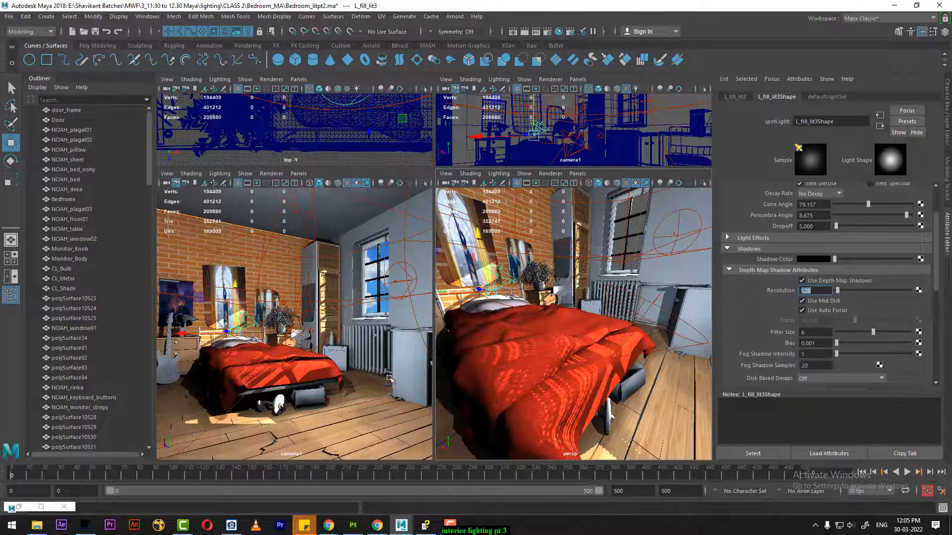
# Select the L_fill_lit2 light and set its depth map shadow resolution to 128 and filter size to 6
pyautogui.click(308, 342)
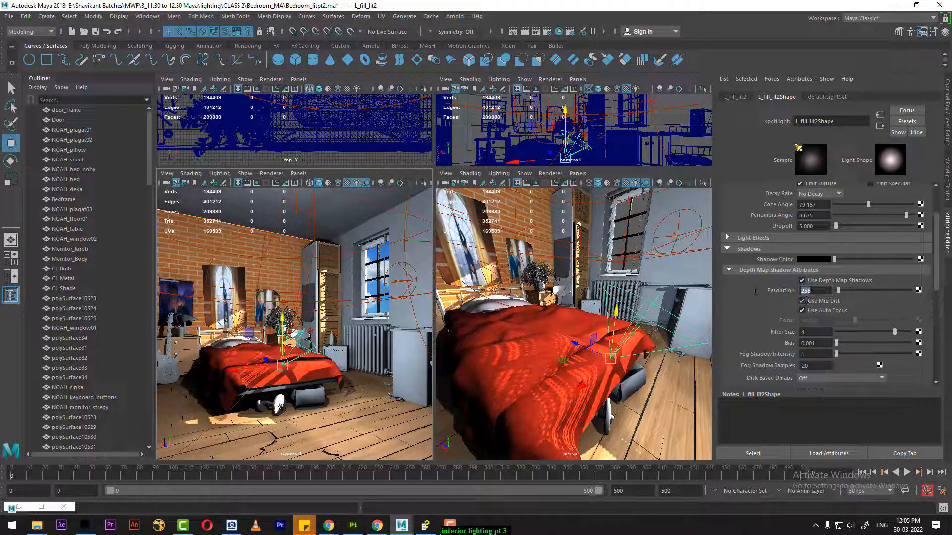
pyautogui.write('128')
pyautogui.press('Return')
pyautogui.press('Tab')
pyautogui.write('6')
pyautogui.press('Return')
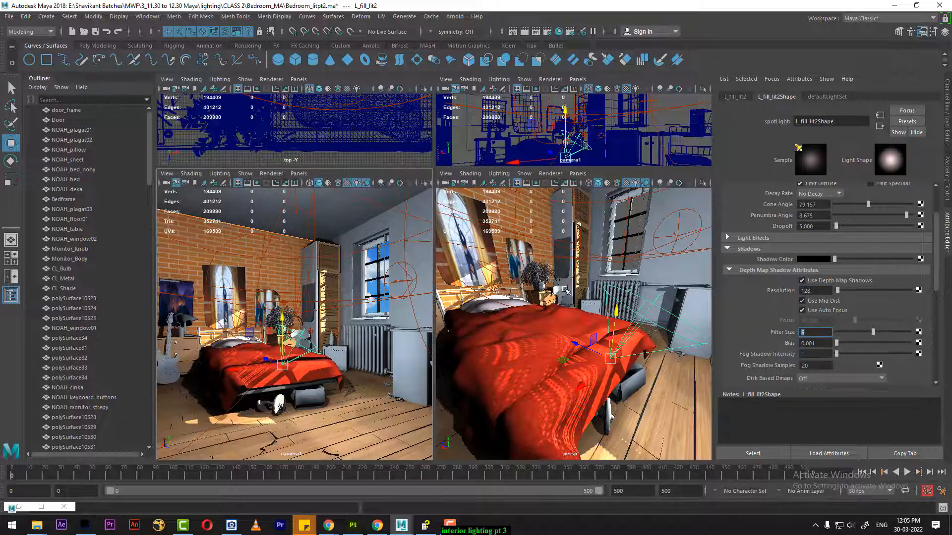
# Render the camera1 view again and examine the softened shadows in the enlarged image
pyautogui.click(391, 314)
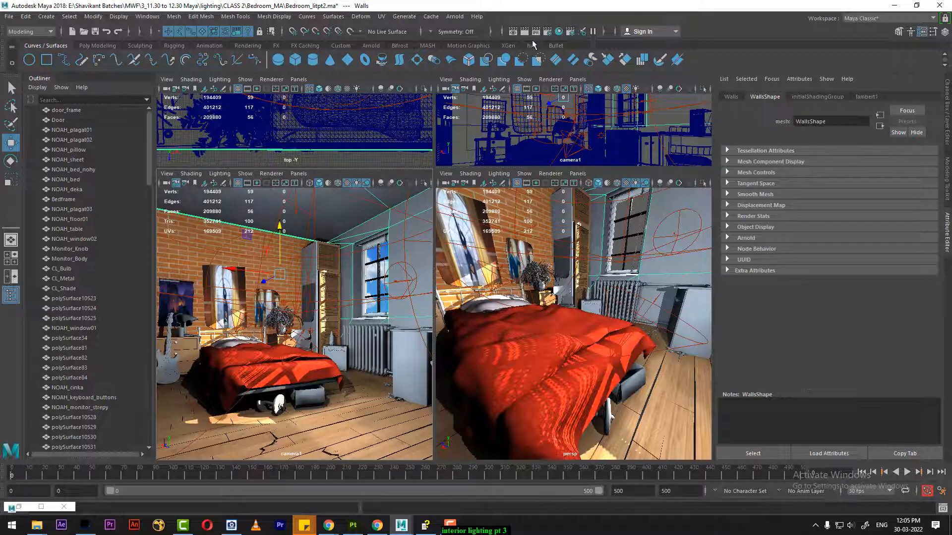
pyautogui.click(524, 31)
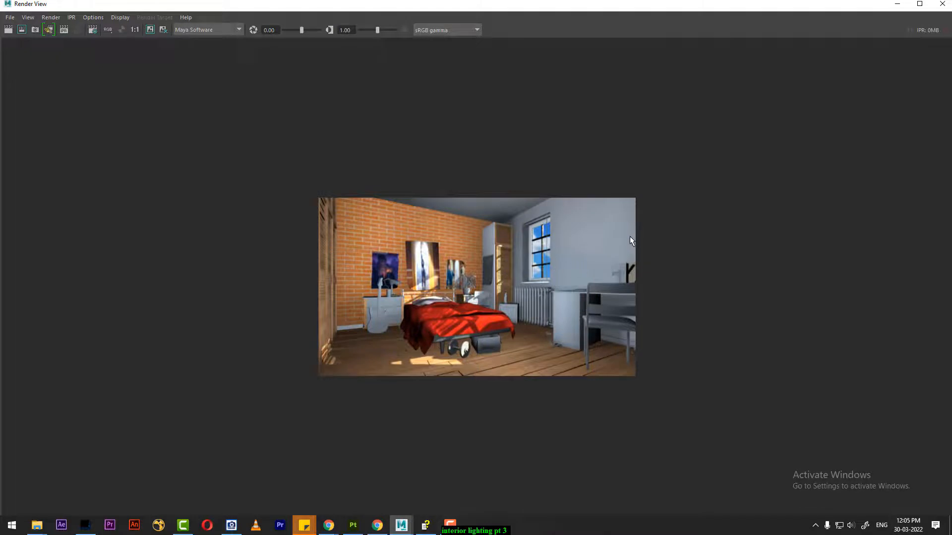
pyautogui.scroll(4, 511, 314)
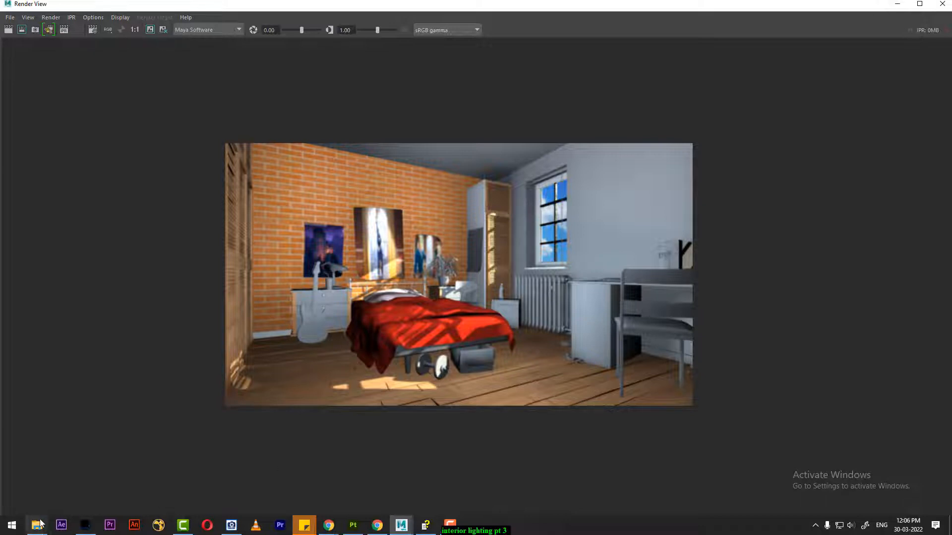
# Open the lighting6 reference image from the lighting folder on drive E and shrink its viewer to a small window
pyautogui.moveTo(38, 525)
pyautogui.click(181, 501)
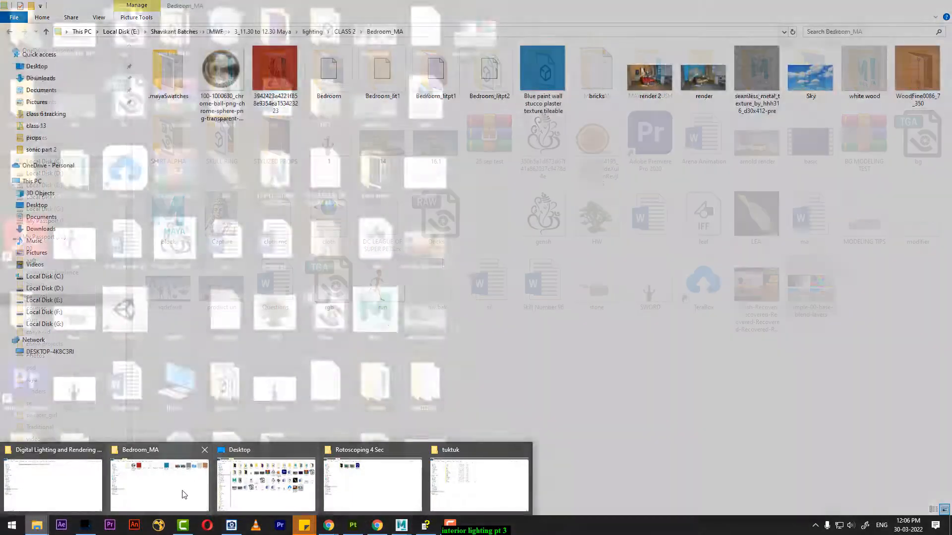
pyautogui.click(347, 32)
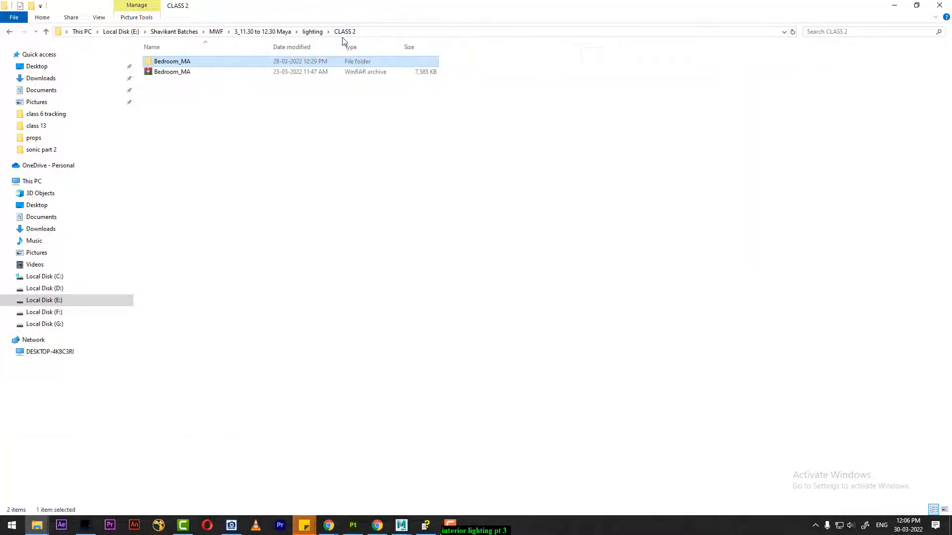
pyautogui.click(309, 31)
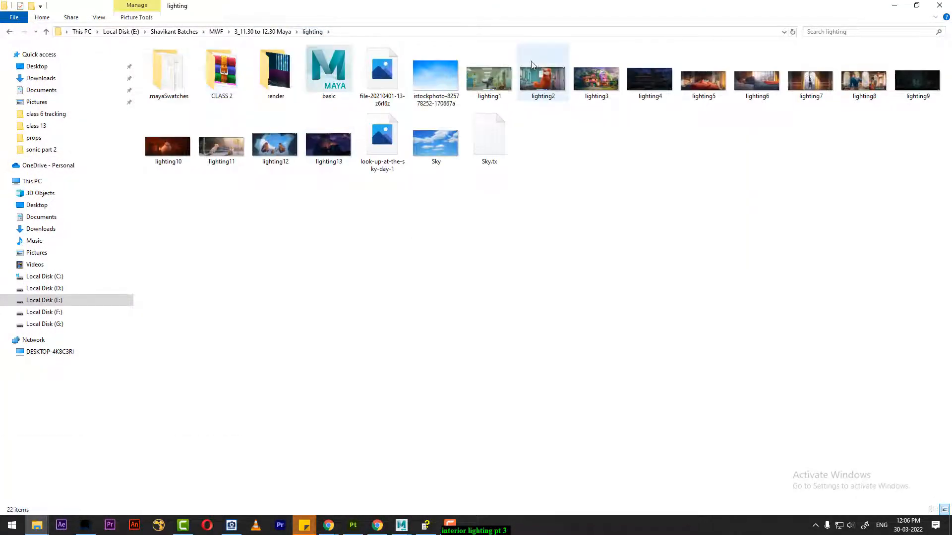
pyautogui.doubleClick(747, 89)
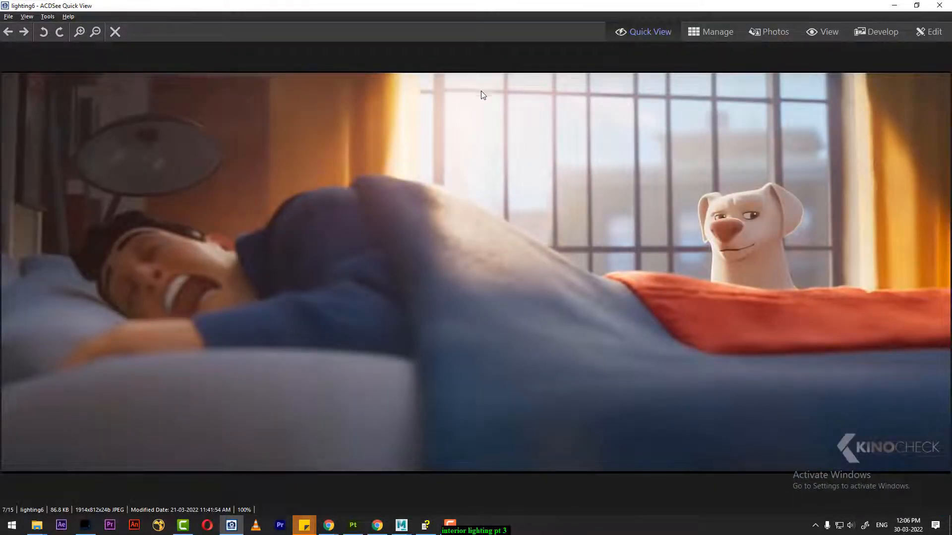
pyautogui.click(939, 5)
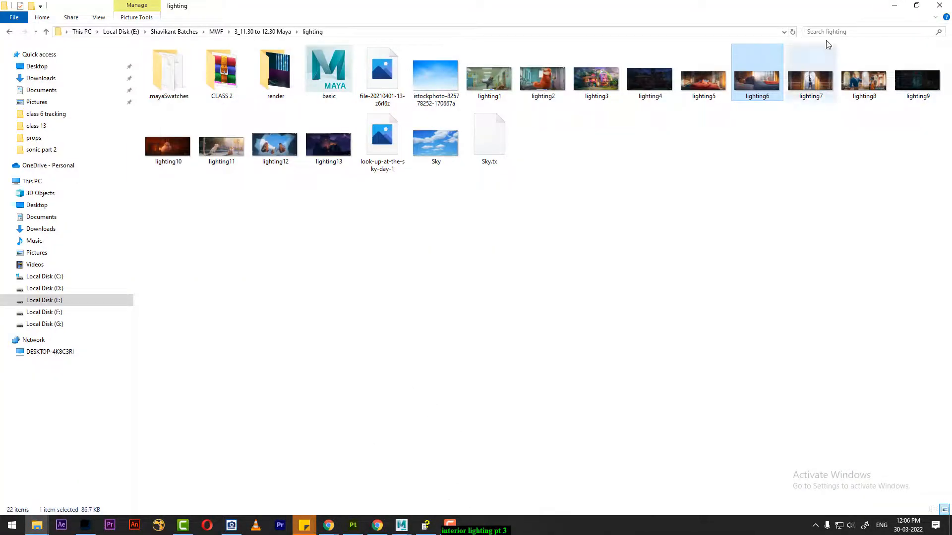
pyautogui.doubleClick(760, 87)
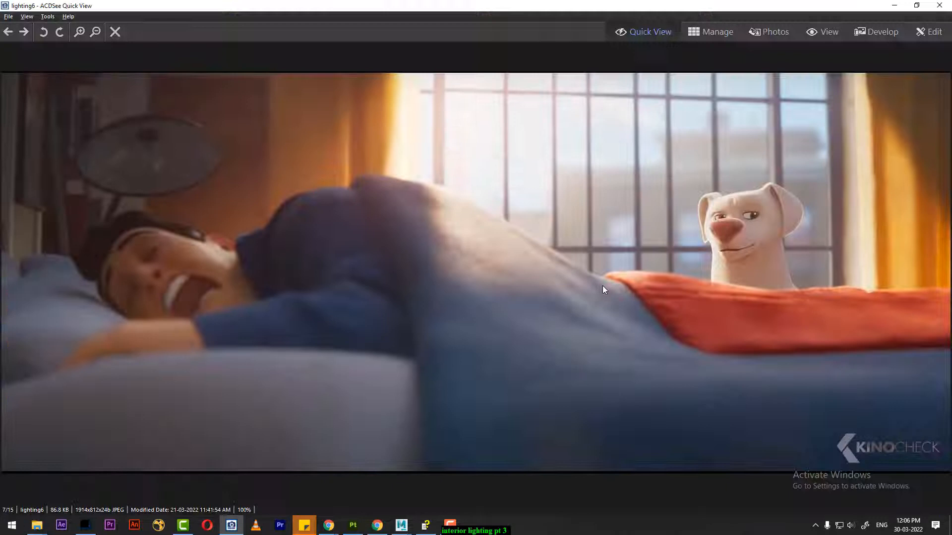
pyautogui.doubleClick(650, 5)
# Switch back to Maya, compare the render with the lighting6 reference, and place the reference beside the viewports
pyautogui.click(401, 526)
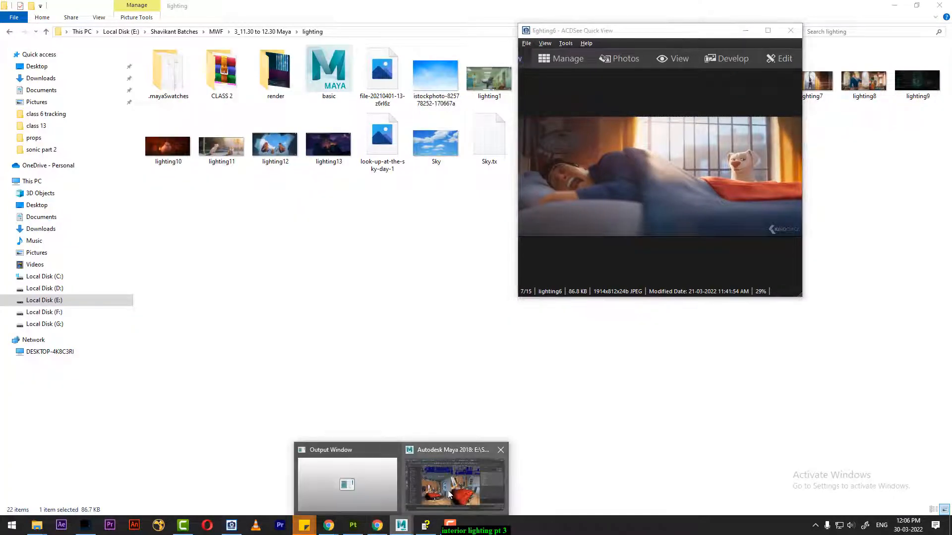
pyautogui.click(449, 494)
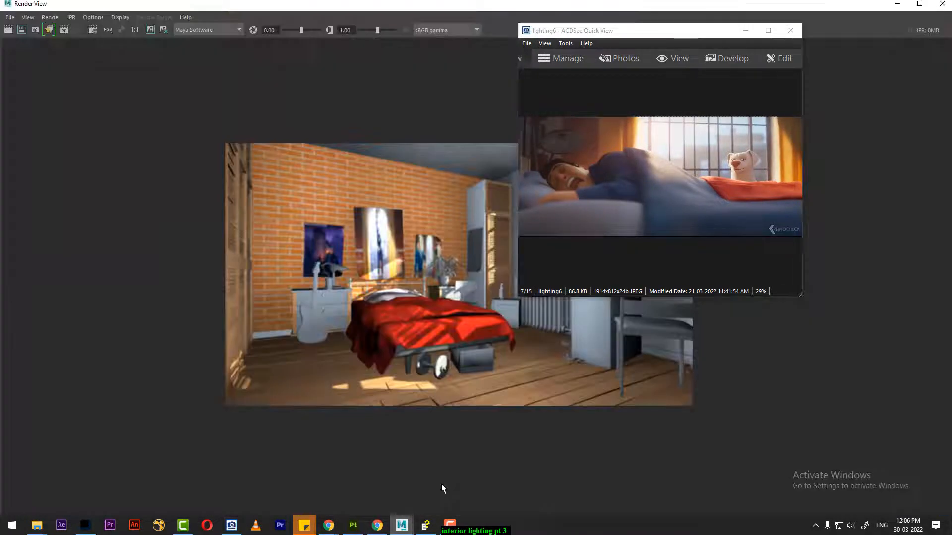
pyautogui.click(921, 6)
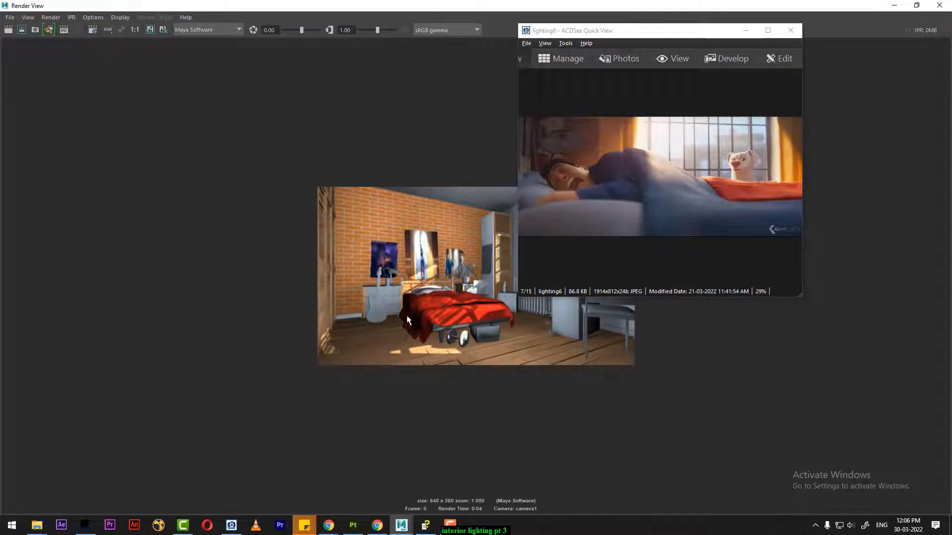
pyautogui.scroll(1, 409, 323)
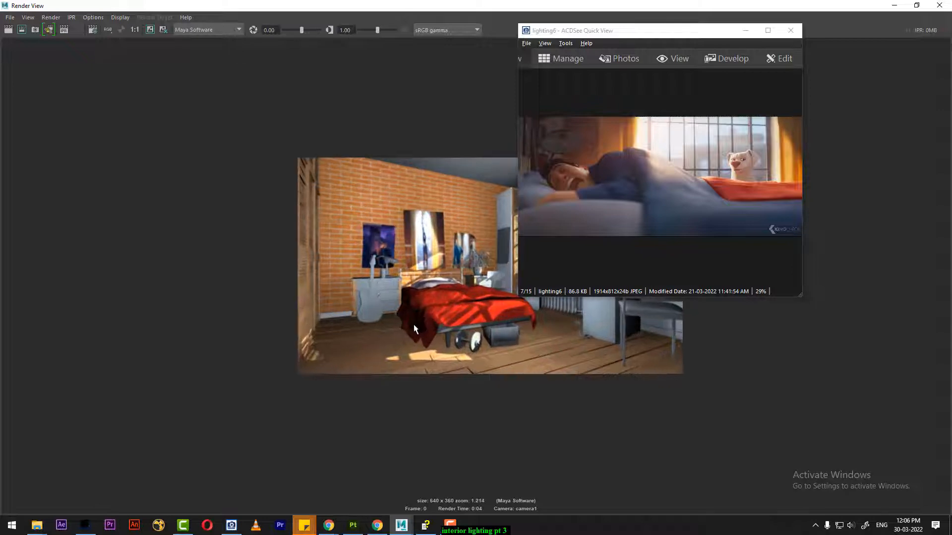
pyautogui.click(894, 5)
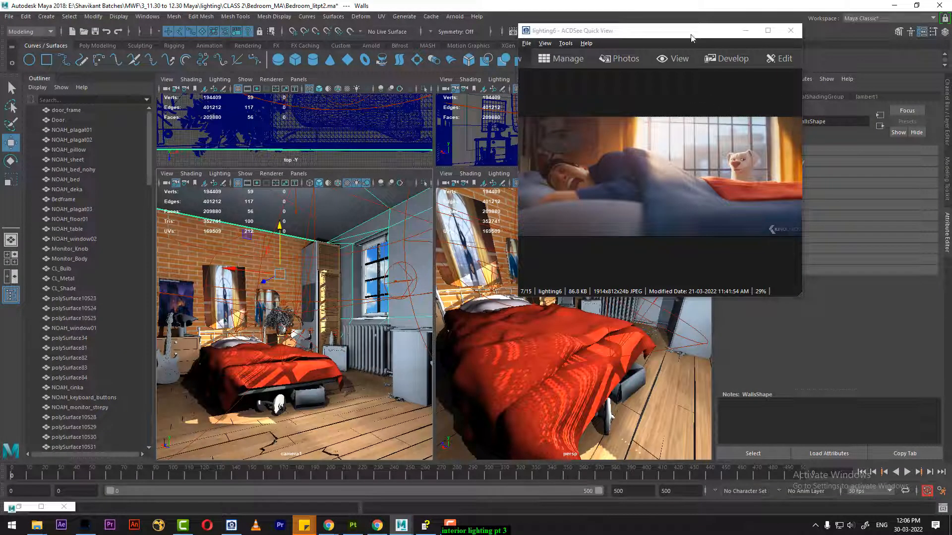
pyautogui.moveTo(691, 37); pyautogui.dragTo(879, 85)
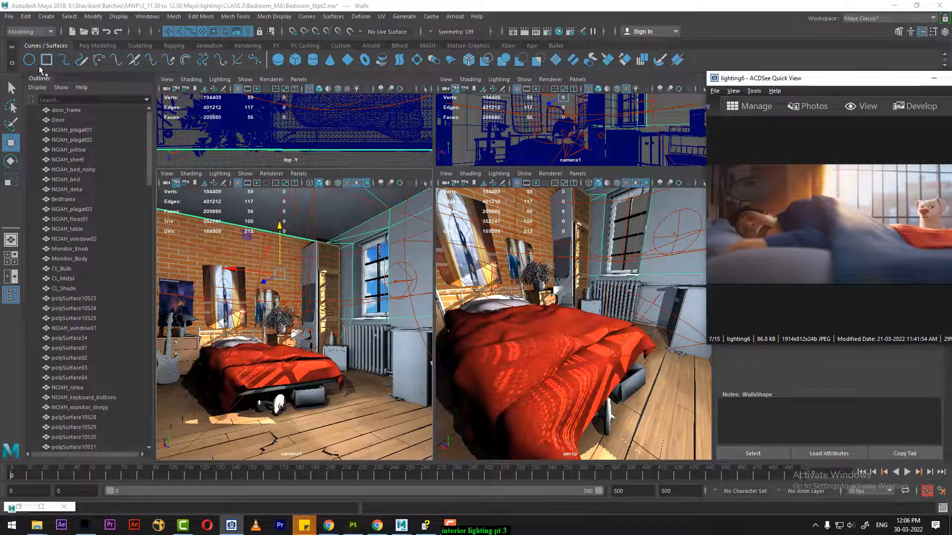
# Filter the Outliner to show only cameras and lights, and select L_fill_lit2
pyautogui.click(61, 88)
pyautogui.moveTo(110, 106)
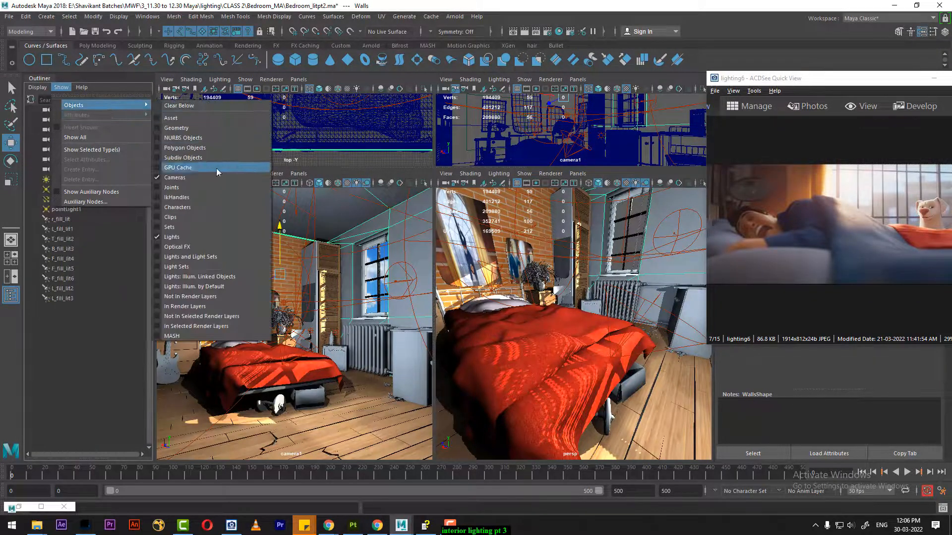
pyautogui.click(109, 289)
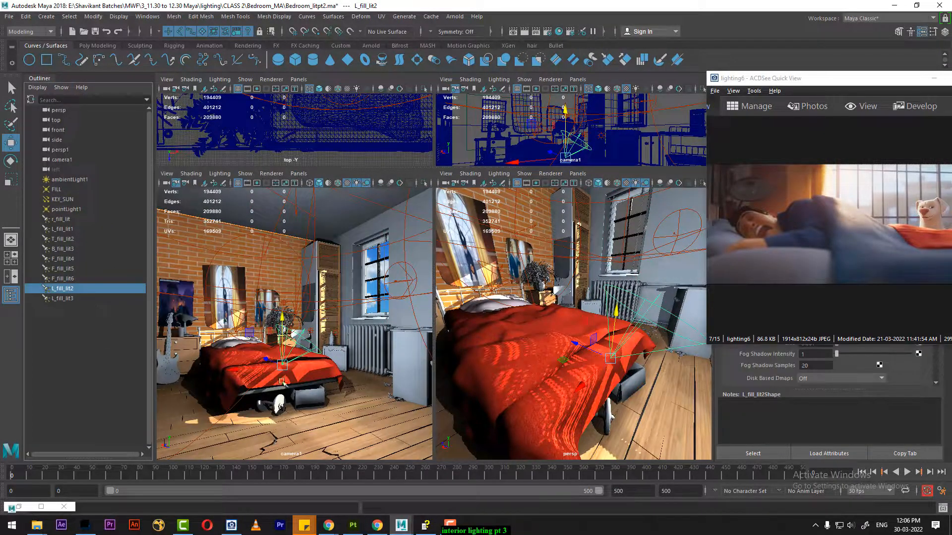
# Create a new point light and rename it cloth_fill
pyautogui.keyDown('alt'); pyautogui.moveTo(599, 391); pyautogui.dragTo(556, 364); pyautogui.keyUp('alt')
pyautogui.keyDown('alt'); pyautogui.moveTo(564, 391); pyautogui.dragTo(583, 384, button='middle'); pyautogui.keyUp('alt')
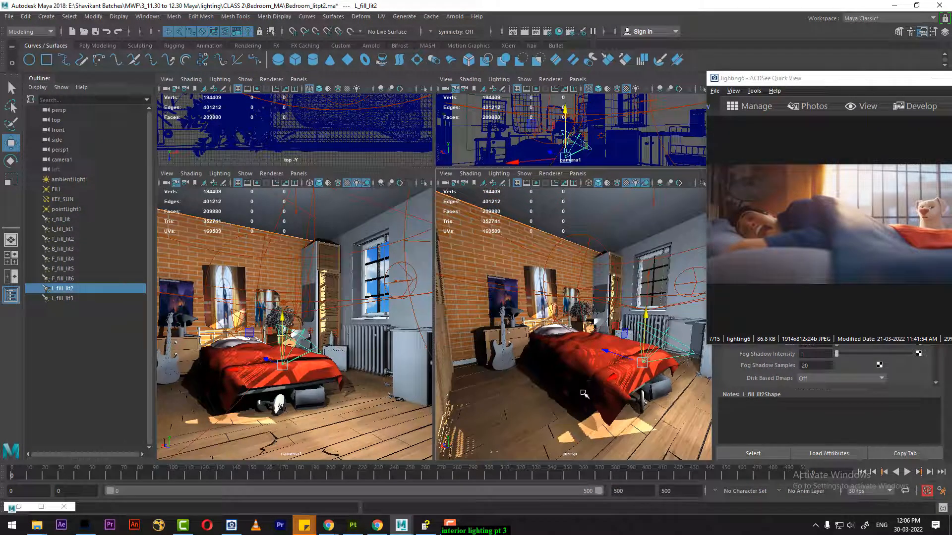
pyautogui.click(46, 16)
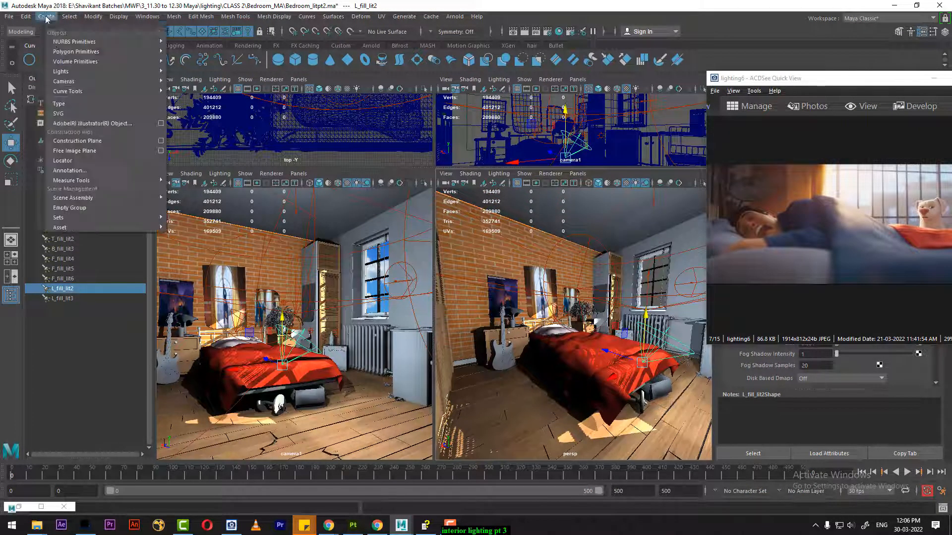
pyautogui.moveTo(101, 73)
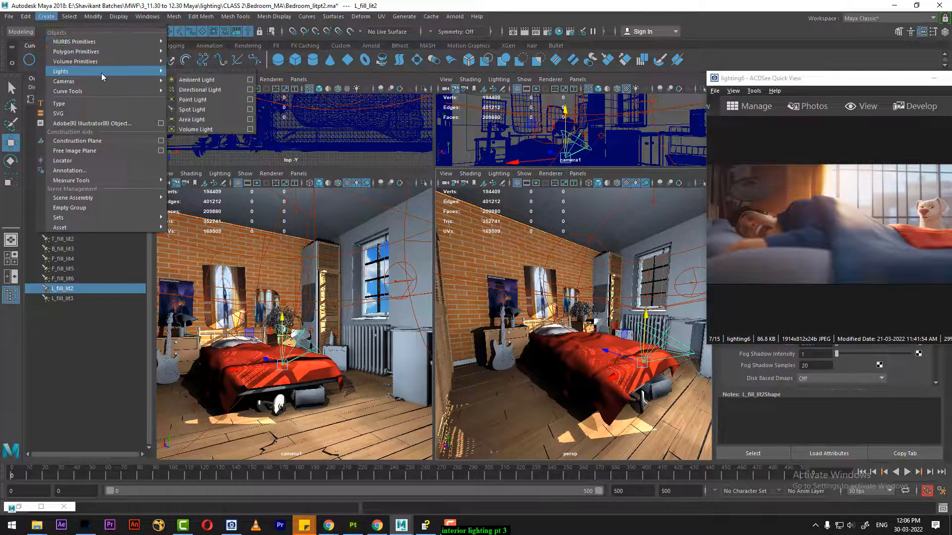
pyautogui.click(197, 101)
pyautogui.doubleClick(66, 308)
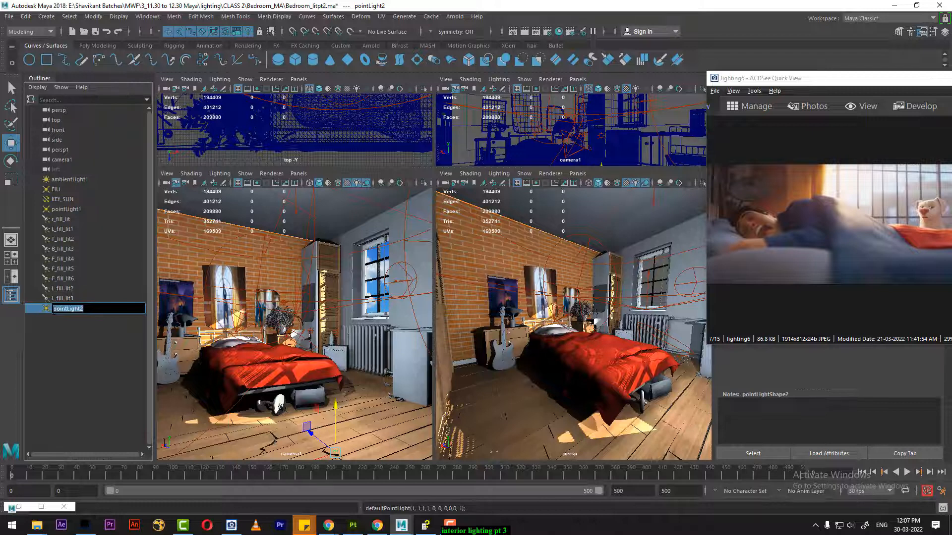
pyautogui.write('cloth_fill')
pyautogui.press('Return')
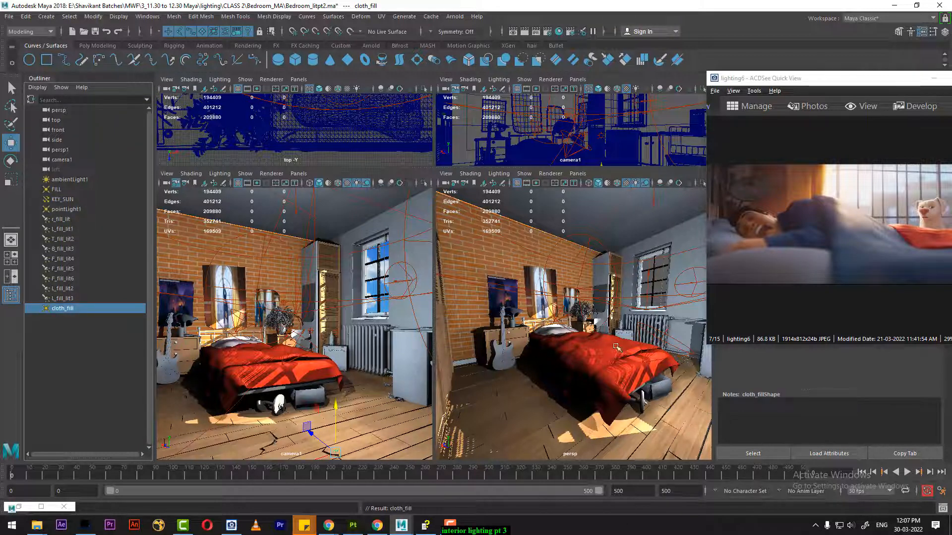
# Raise the cloth_fill light above the floor and place it beside the bed near the guitar
pyautogui.moveTo(335, 410); pyautogui.dragTo(333, 350)
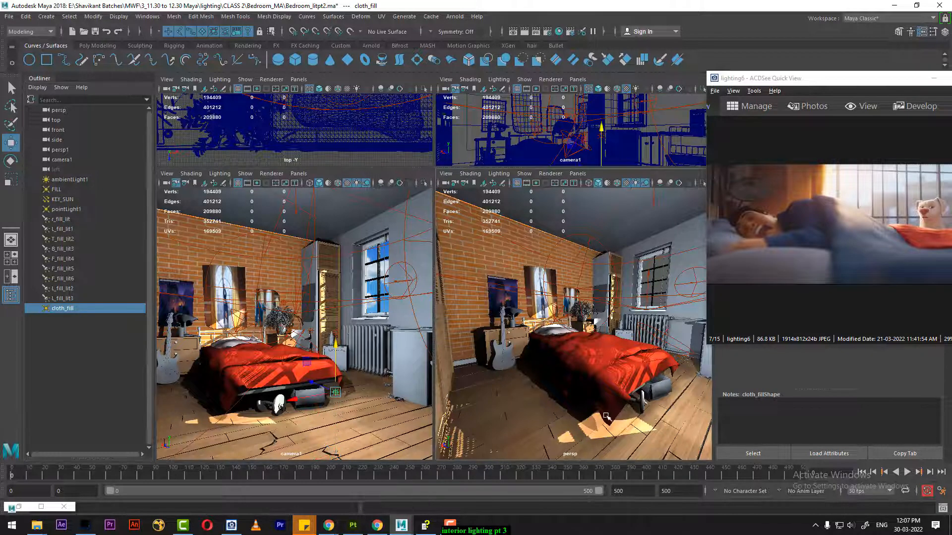
pyautogui.keyDown('alt'); pyautogui.moveTo(540, 381); pyautogui.dragTo(524, 350); pyautogui.keyUp('alt')
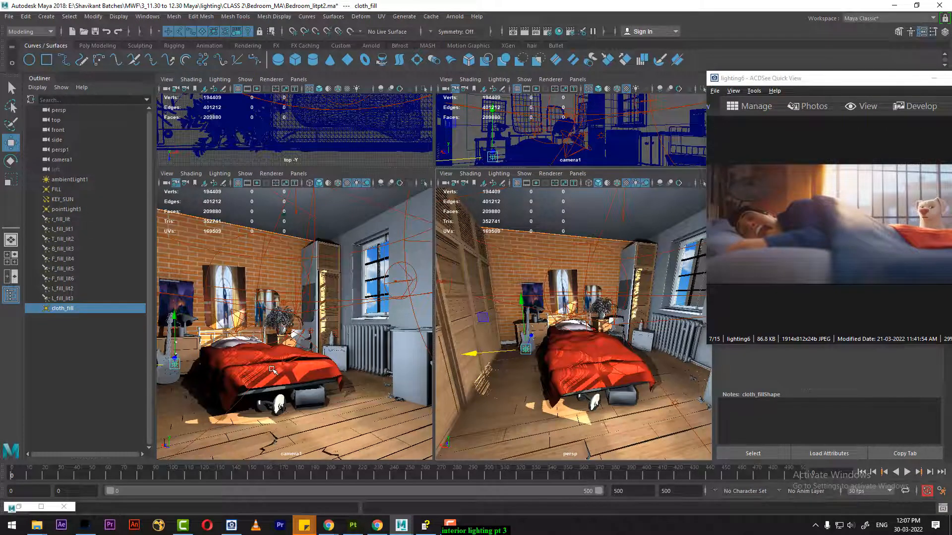
# Render the camera1 view with the cloth_fill light and keep the image in the render view
pyautogui.click(285, 377)
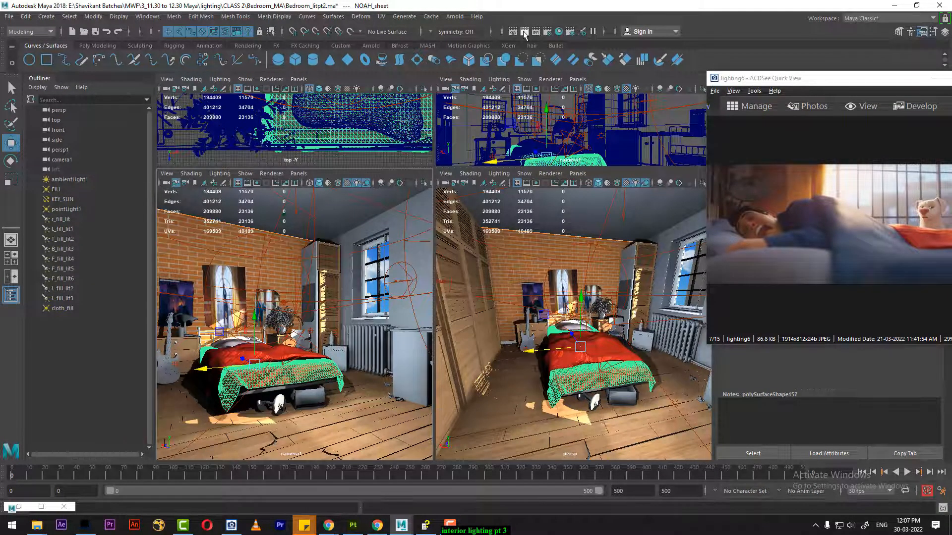
pyautogui.click(523, 33)
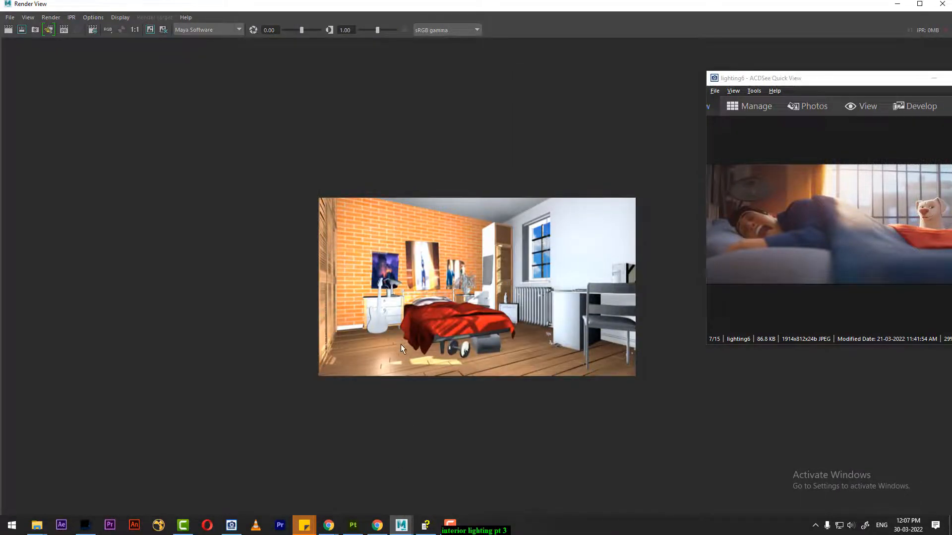
pyautogui.click(150, 30)
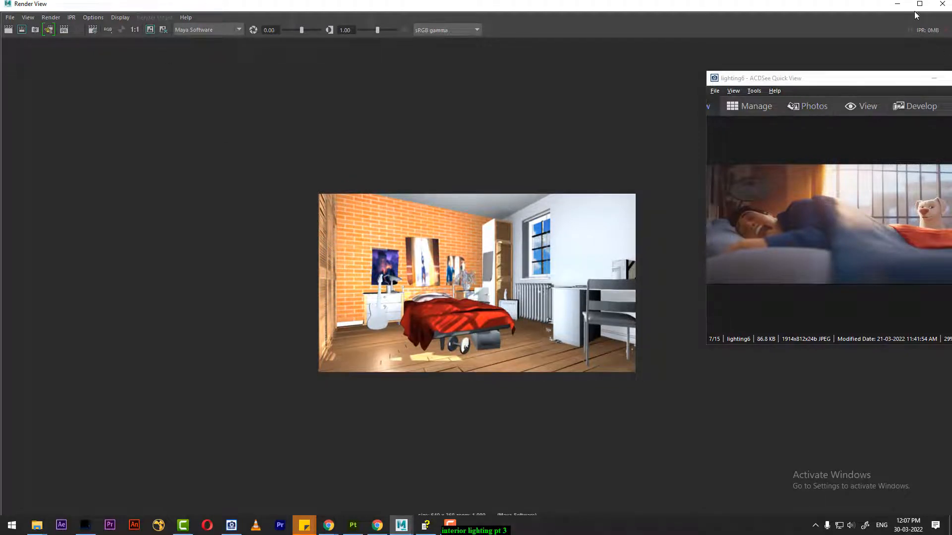
# Hide everything except the red blanket on the bed and the cloth_fill light
pyautogui.click(898, 6)
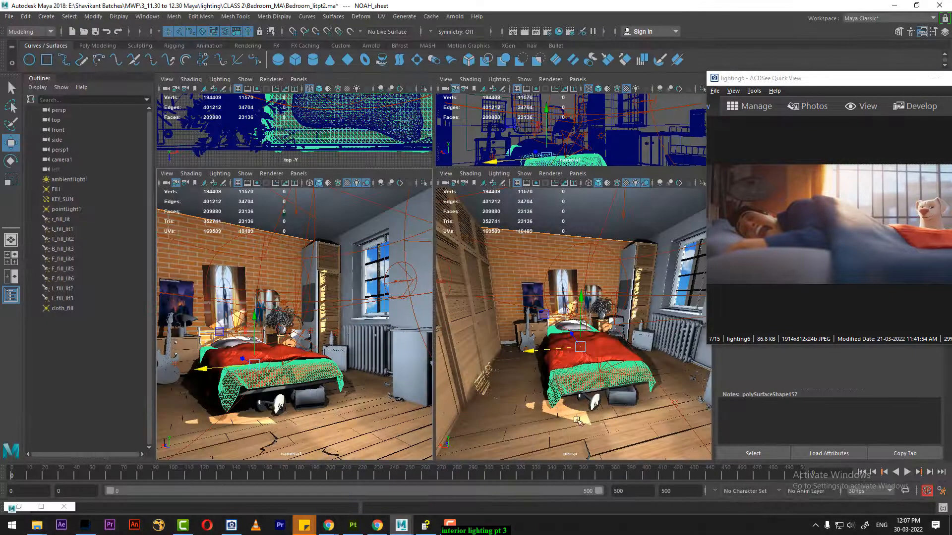
pyautogui.click(543, 377)
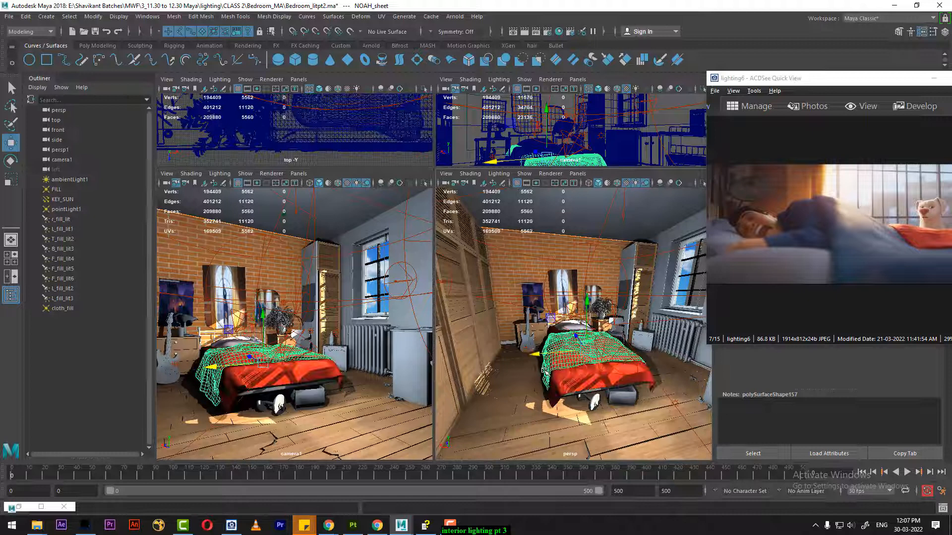
pyautogui.click(525, 350)
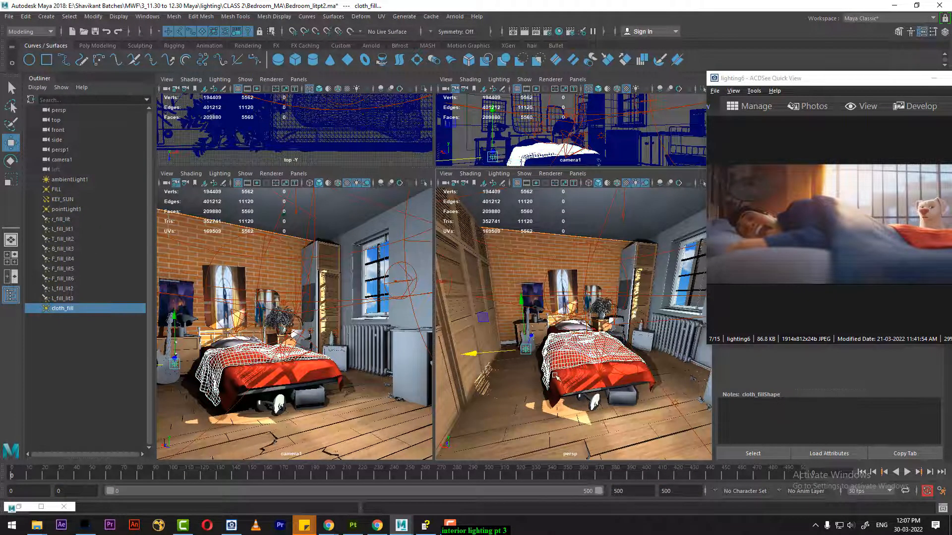
pyautogui.hotkey('alt', 'h')
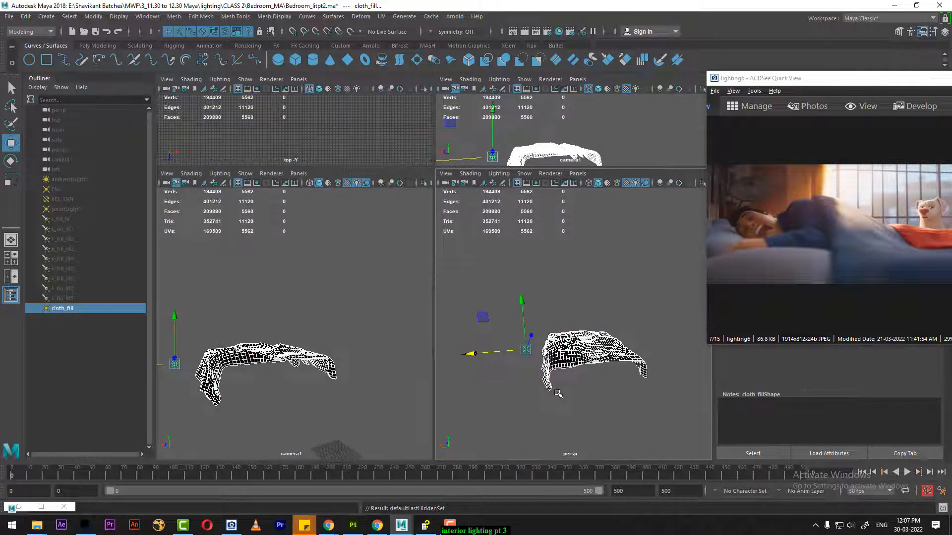
# Show the isolated blanket in the full perspective view with textures and scene lighting, and test render it lit by cloth_fill
pyautogui.moveTo(573, 392)
pyautogui.keyDown('alt'); pyautogui.mouseDown()
pyautogui.moveTo(592, 392)
pyautogui.moveTo(551, 395)
pyautogui.mouseUp(); pyautogui.keyUp('alt')
pyautogui.press('space')
pyautogui.click(569, 384)
pyautogui.press('4')
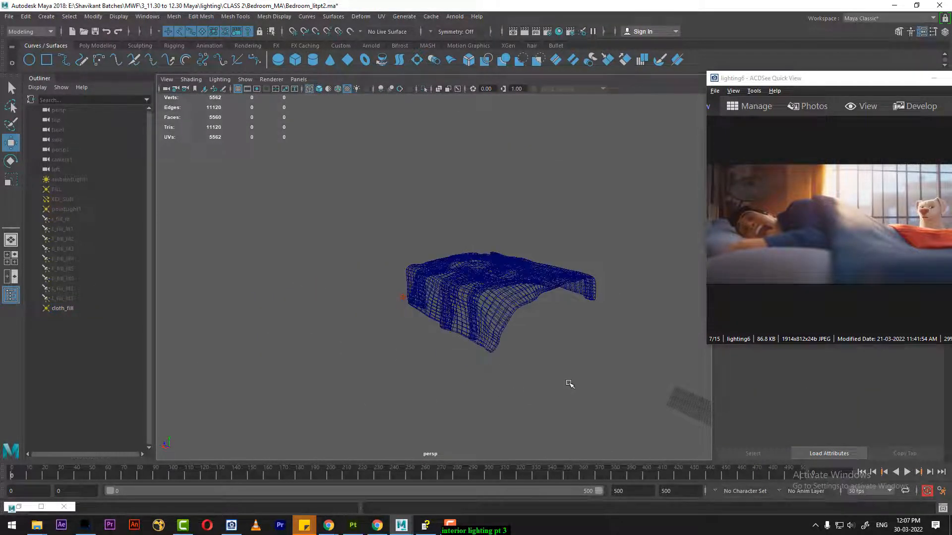
pyautogui.press('6')
pyautogui.press('7')
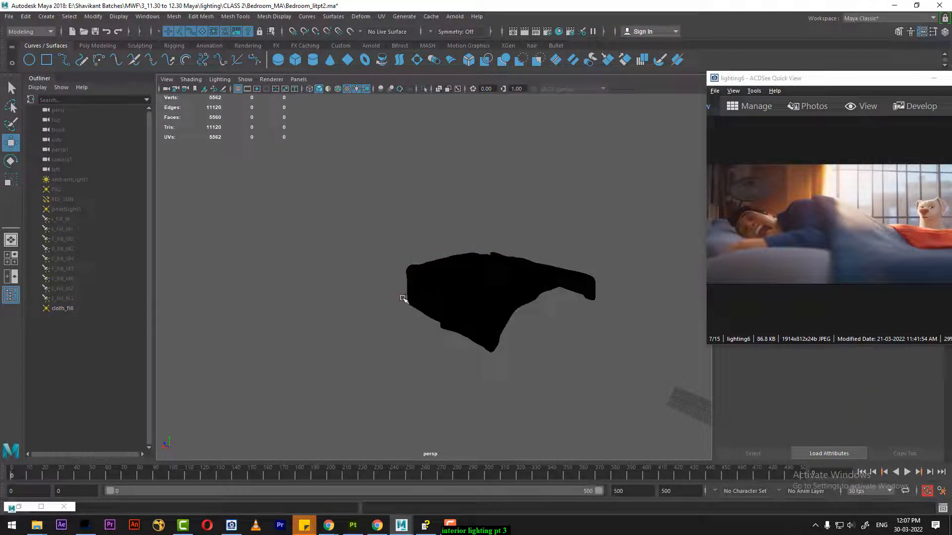
pyautogui.click(403, 297)
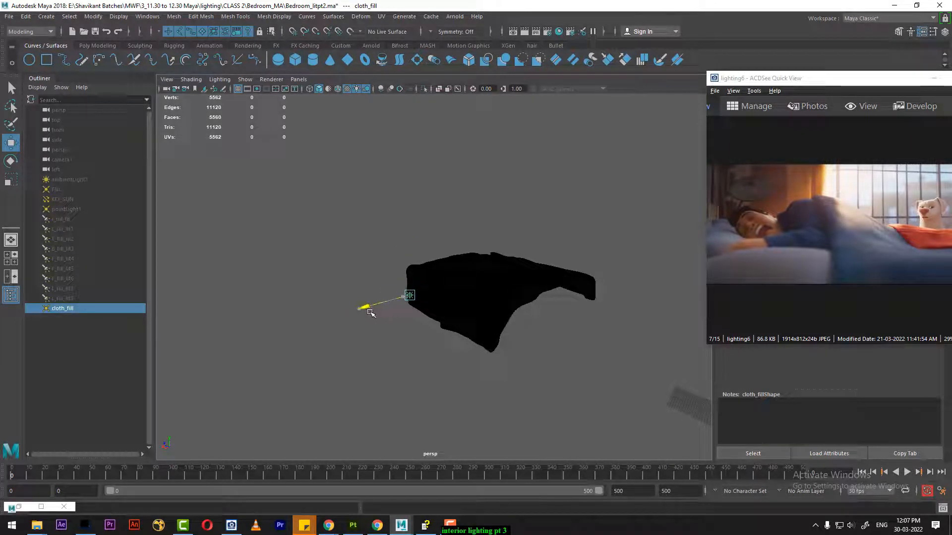
pyautogui.keyDown('alt'); pyautogui.moveTo(365, 308); pyautogui.dragTo(499, 336); pyautogui.keyUp('alt')
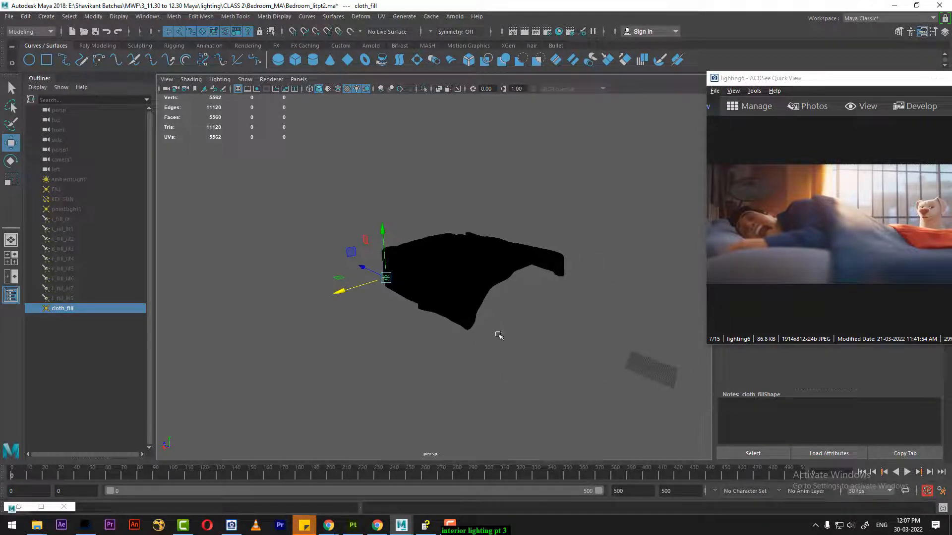
pyautogui.click(523, 32)
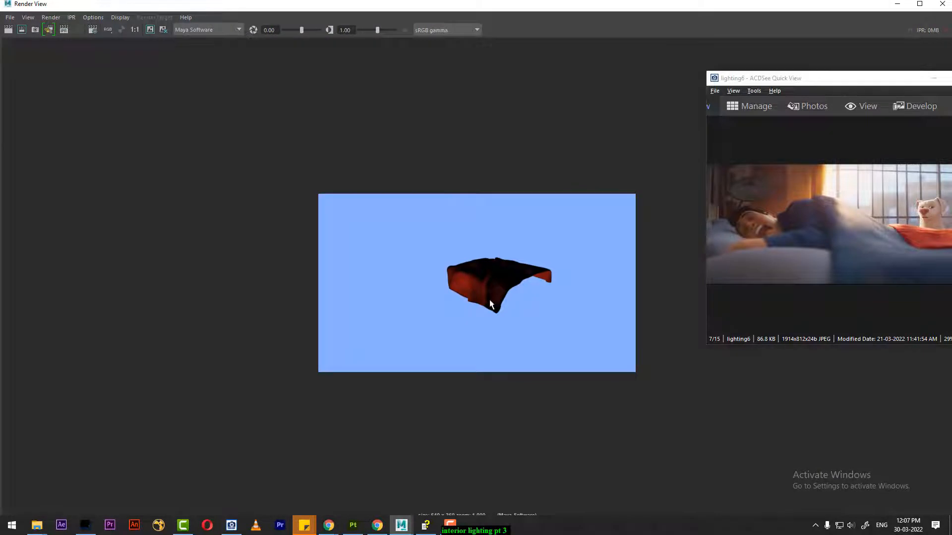
pyautogui.click(896, 4)
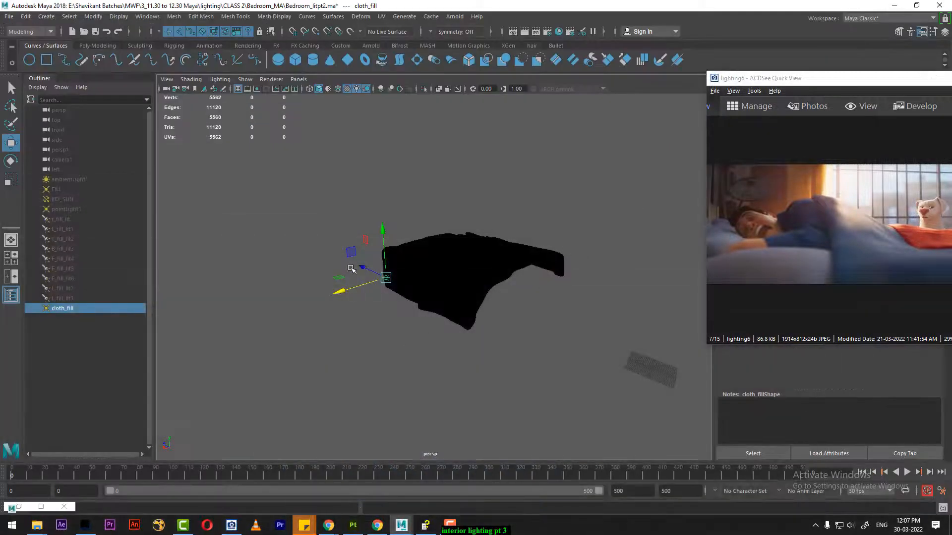
# Move the cloth_fill light along the blanket's side toward its front corner and render the perspective view again
pyautogui.moveTo(363, 268); pyautogui.dragTo(446, 303)
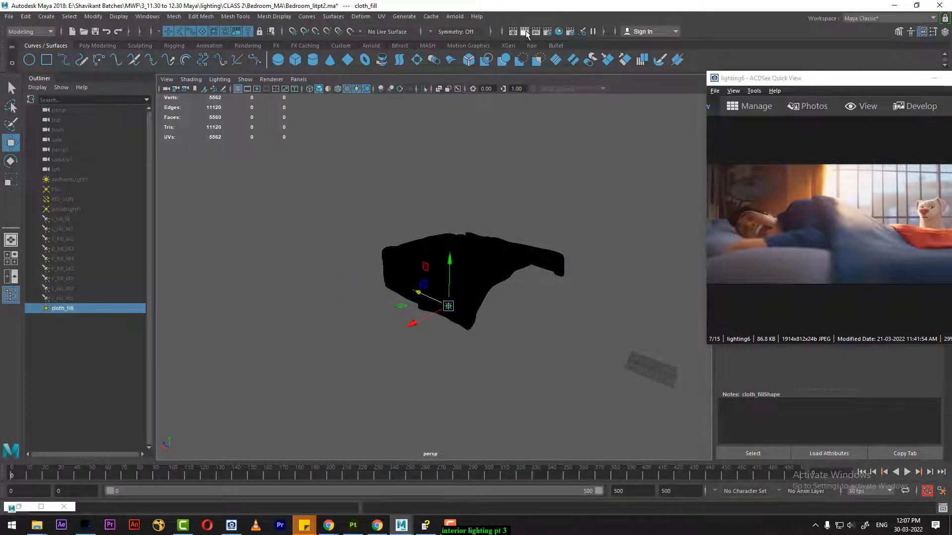
pyautogui.click(524, 32)
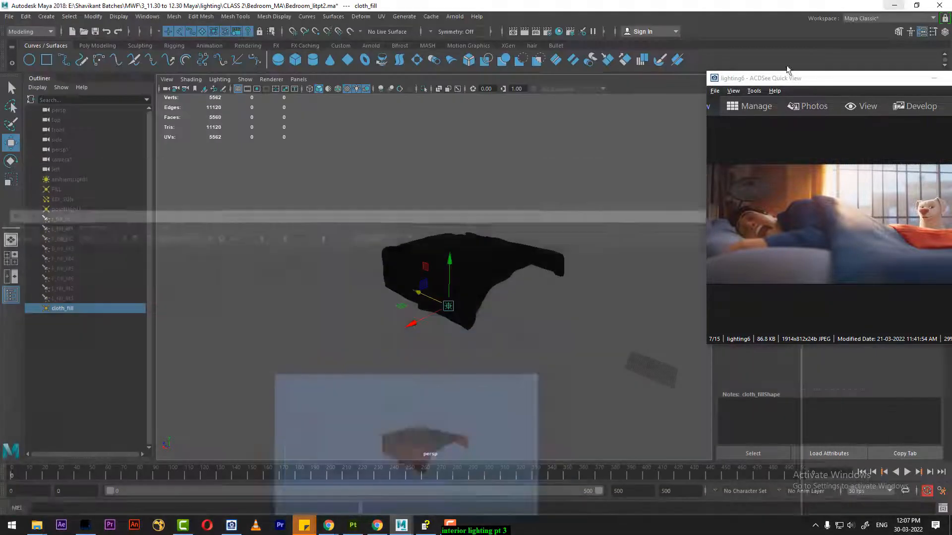
pyautogui.click(897, 4)
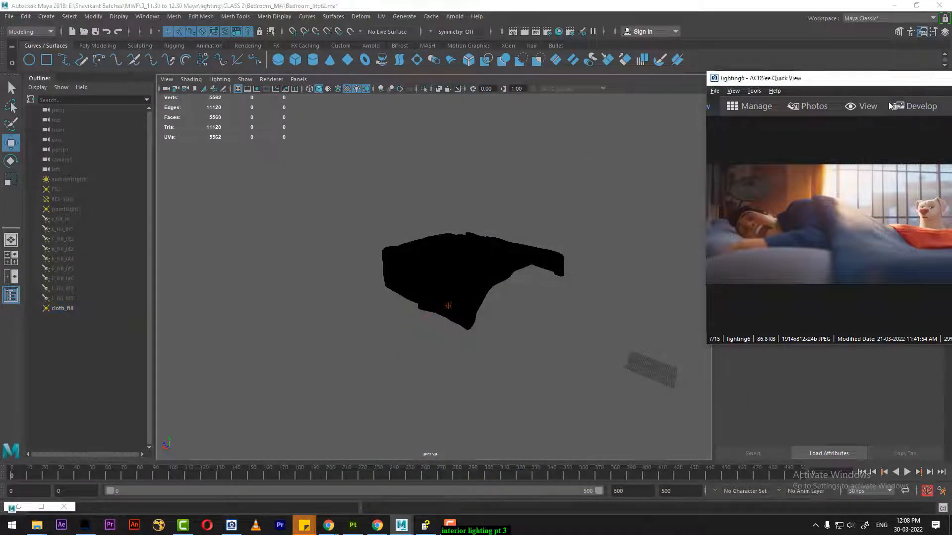
# Turn off Illuminates by Default on the cloth_fill light and render the perspective view to check the blanket
pyautogui.moveTo(884, 79); pyautogui.dragTo(581, 393)
pyautogui.click(466, 309)
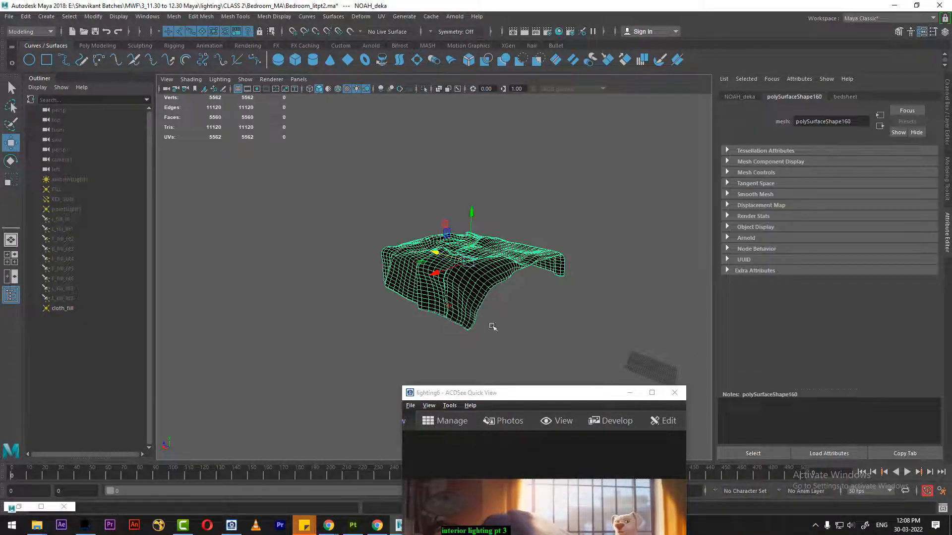
pyautogui.keyDown('alt'); pyautogui.moveTo(492, 325); pyautogui.dragTo(441, 308); pyautogui.keyUp('alt')
pyautogui.click(473, 285)
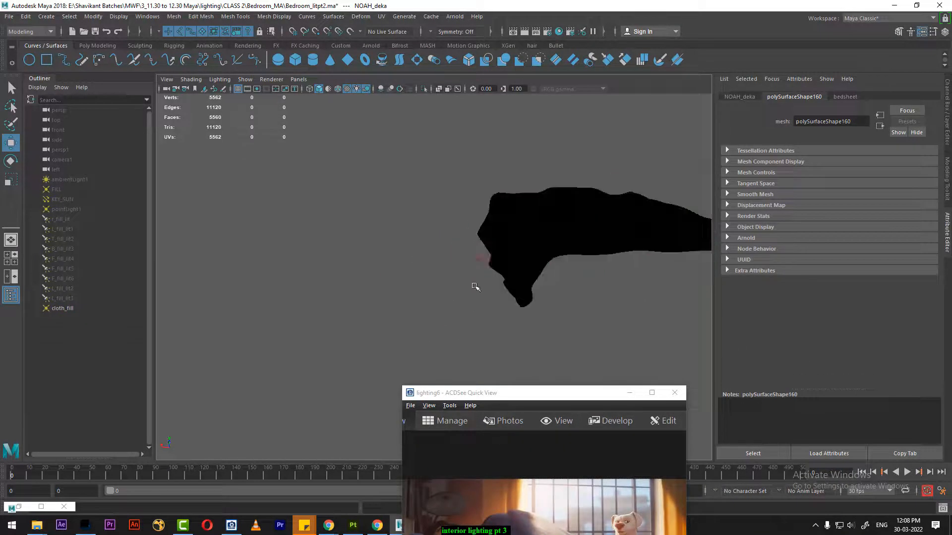
pyautogui.click(479, 261)
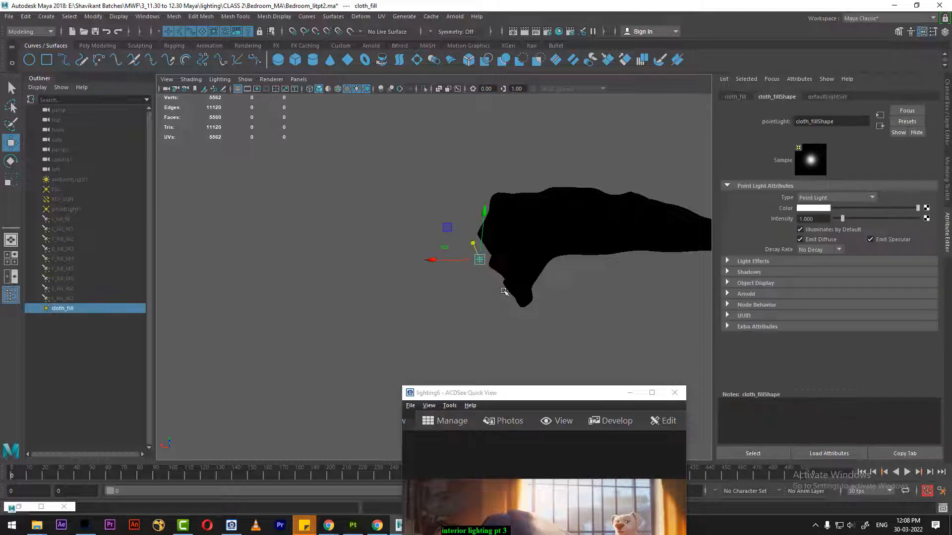
pyautogui.click(840, 232)
pyautogui.click(528, 32)
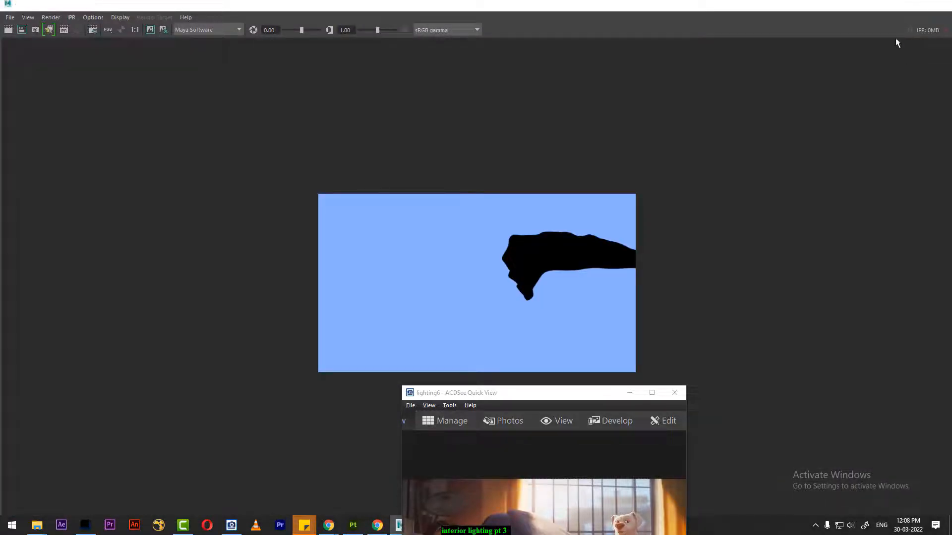
pyautogui.click(942, 4)
# Make a light link between the blanket and the cloth_fill light, and render the perspective view
pyautogui.click(574, 243)
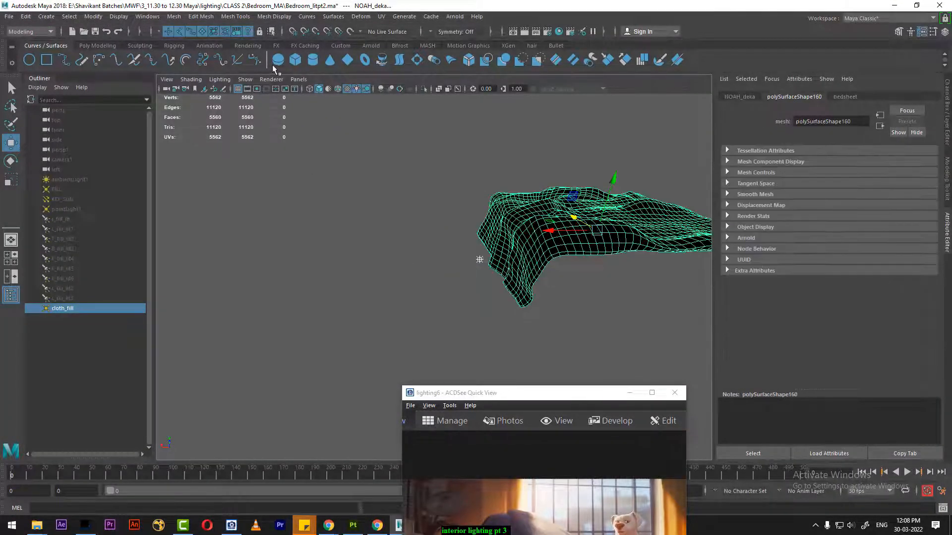
pyautogui.click(39, 31)
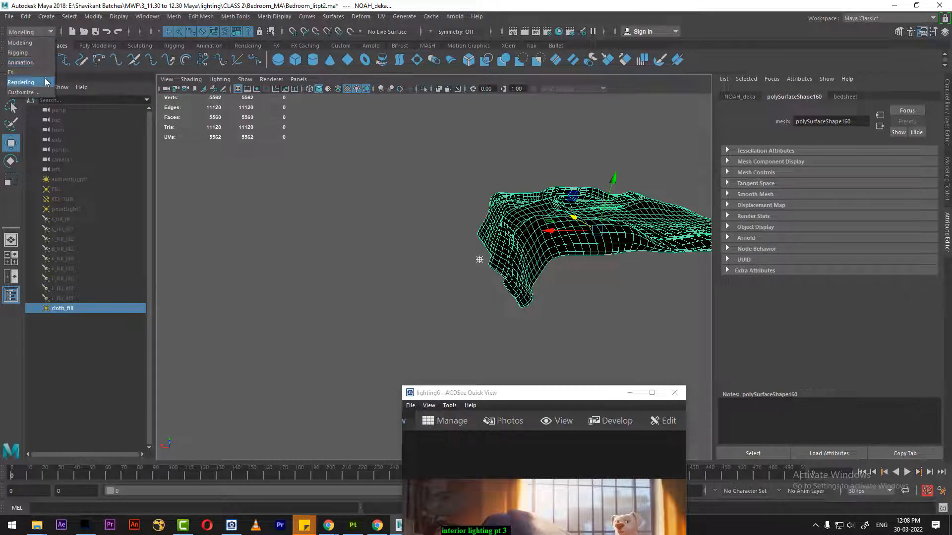
pyautogui.click(27, 82)
pyautogui.click(197, 19)
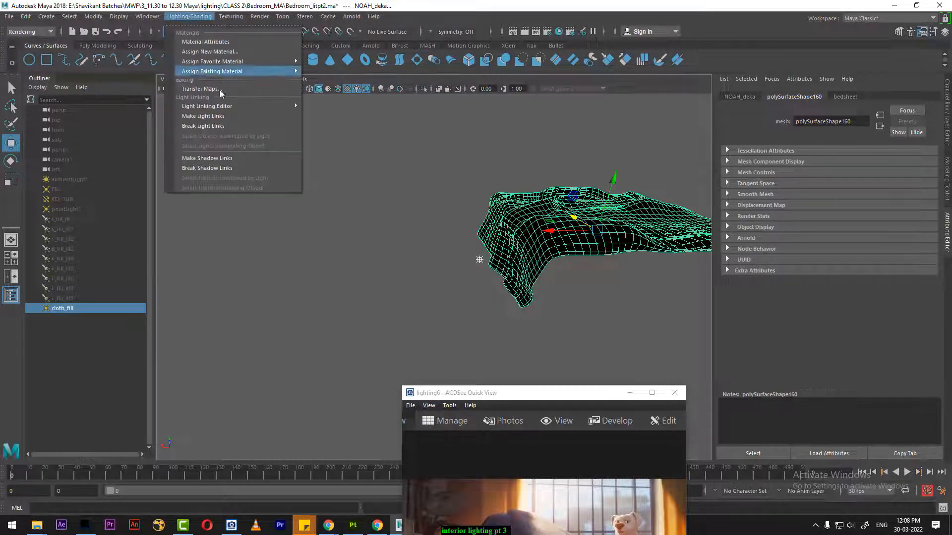
pyautogui.moveTo(230, 116)
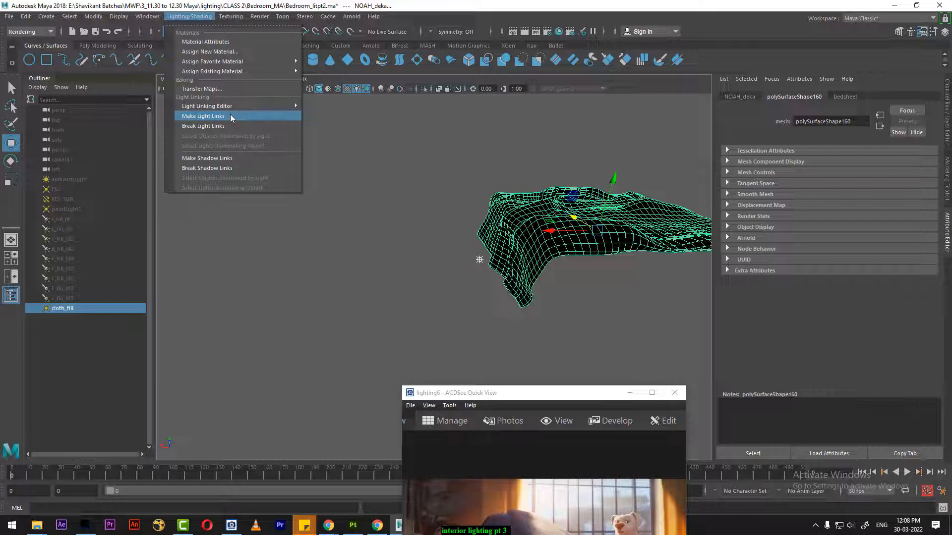
pyautogui.click(231, 116)
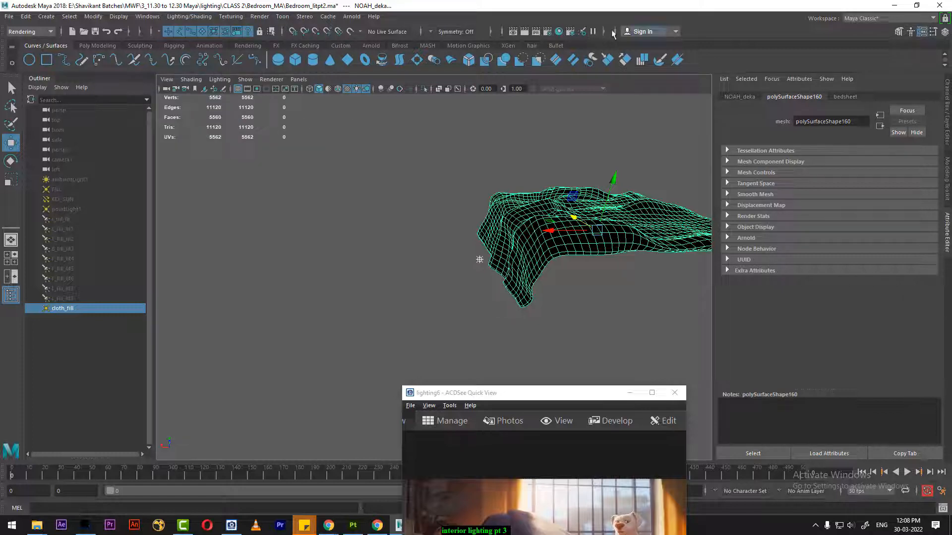
pyautogui.click(515, 31)
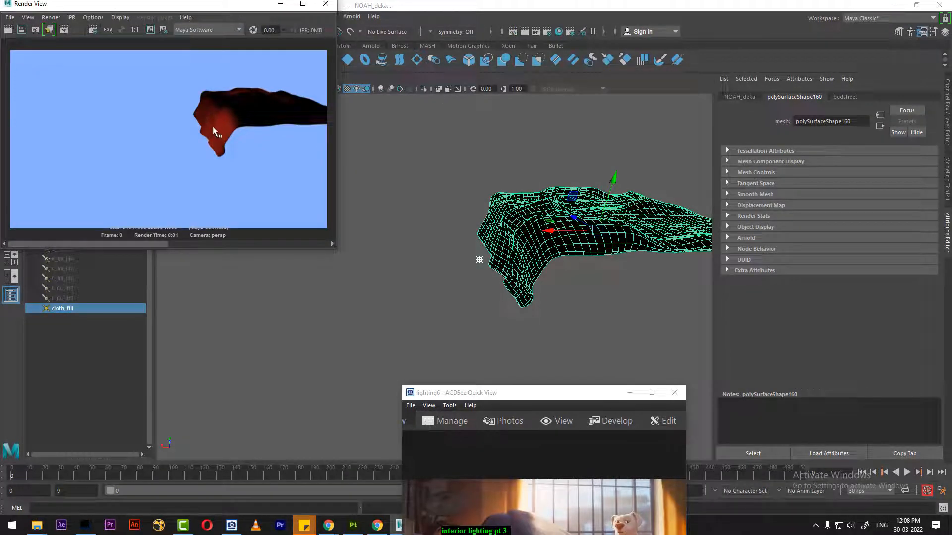
pyautogui.click(466, 263)
pyautogui.moveTo(467, 255); pyautogui.dragTo(483, 267)
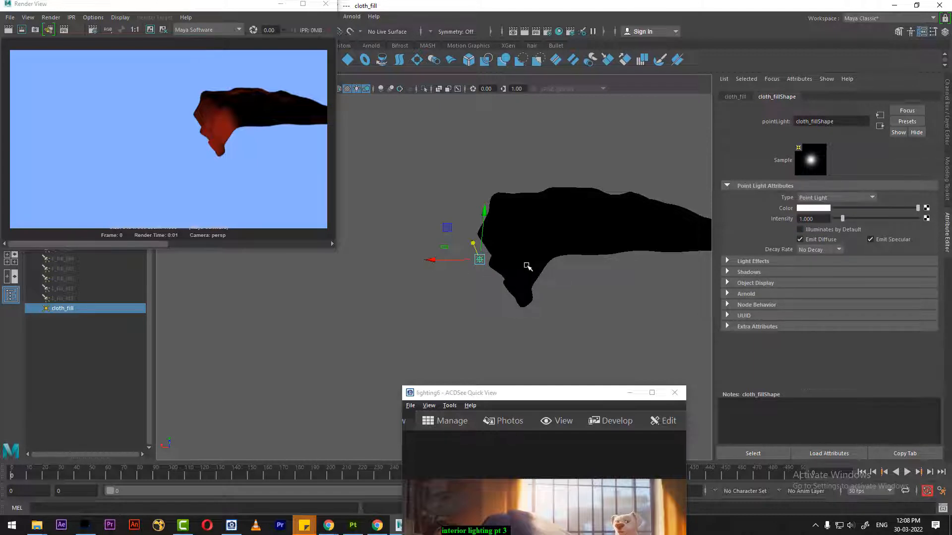
pyautogui.moveTo(194, 6); pyautogui.dragTo(188, 119)
pyautogui.click(189, 16)
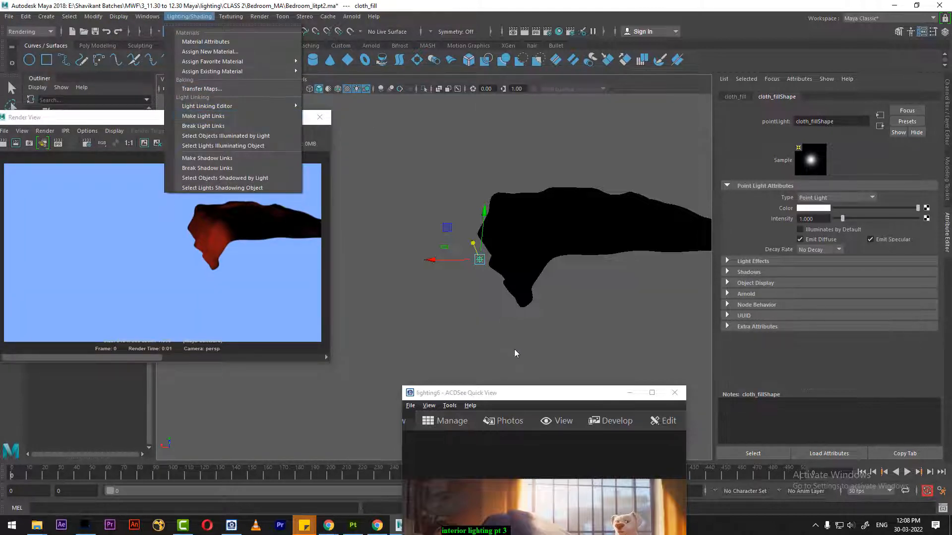
pyautogui.click(486, 358)
# Unhide the room objects and render the camera1 view with cloth_fill linked to the blanket
pyautogui.click(427, 323)
pyautogui.click(275, 121)
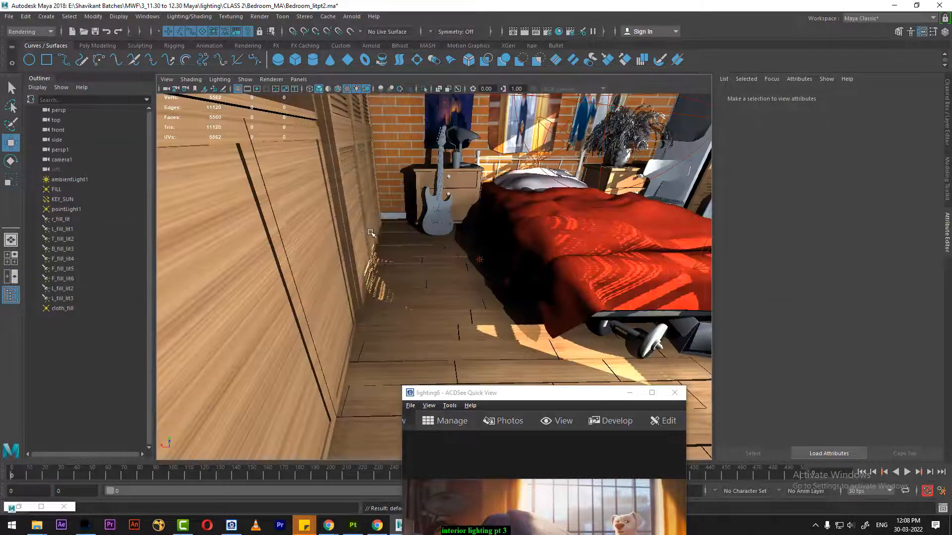
pyautogui.press('space')
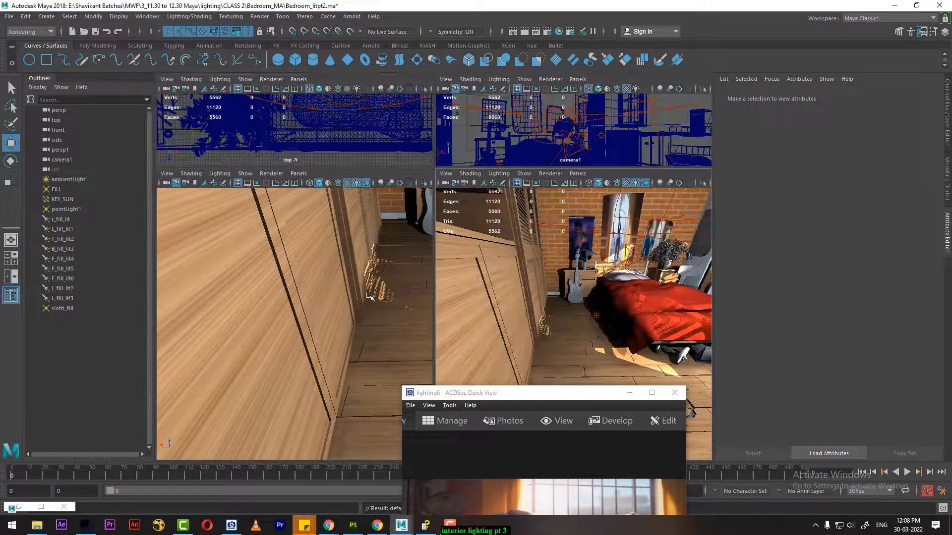
pyautogui.click(352, 325)
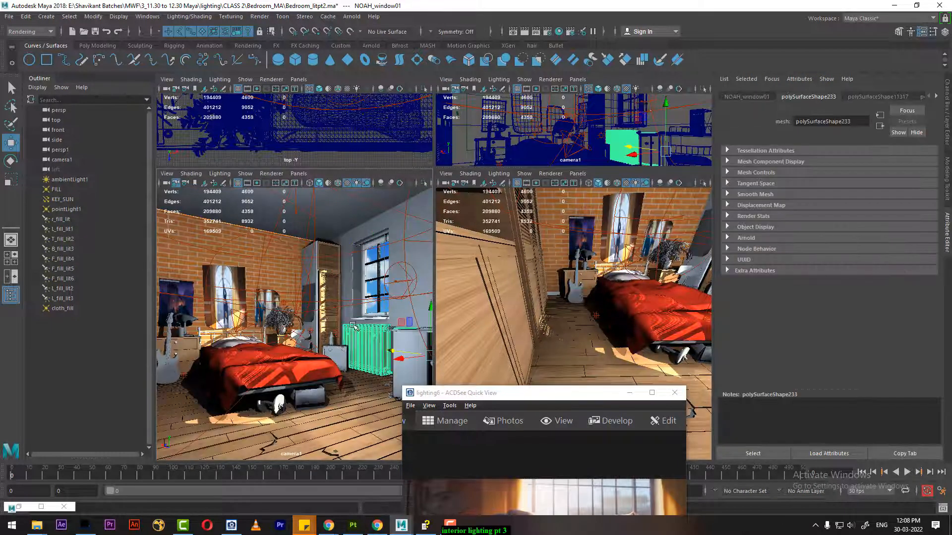
pyautogui.click(352, 326)
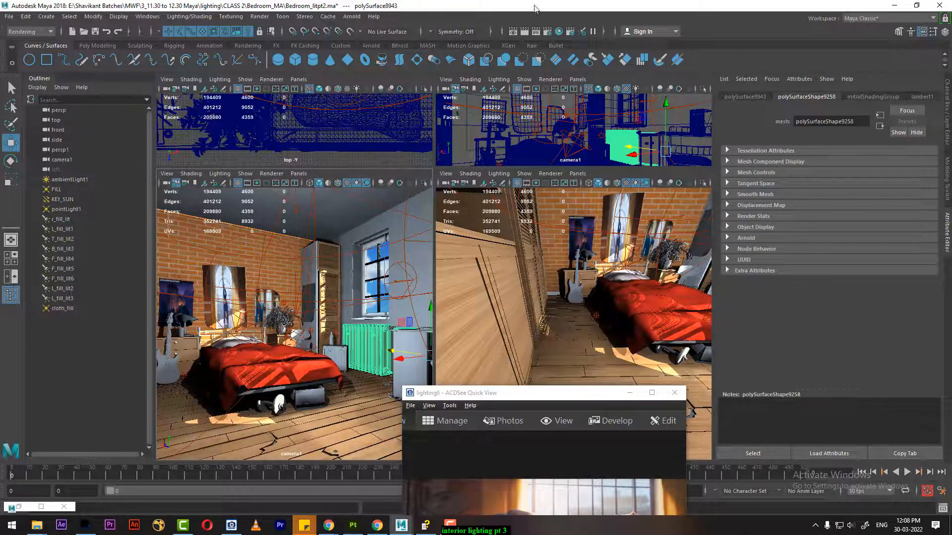
pyautogui.click(524, 31)
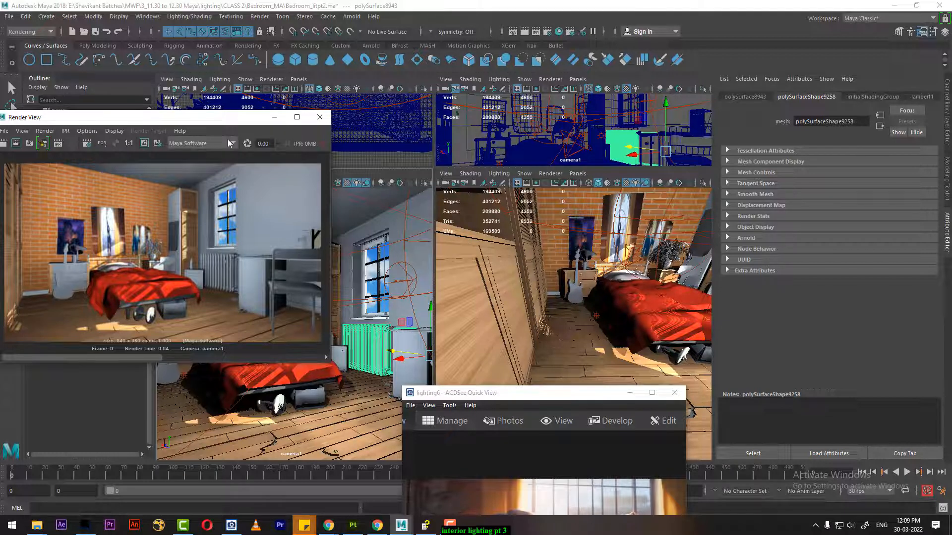
pyautogui.click(275, 118)
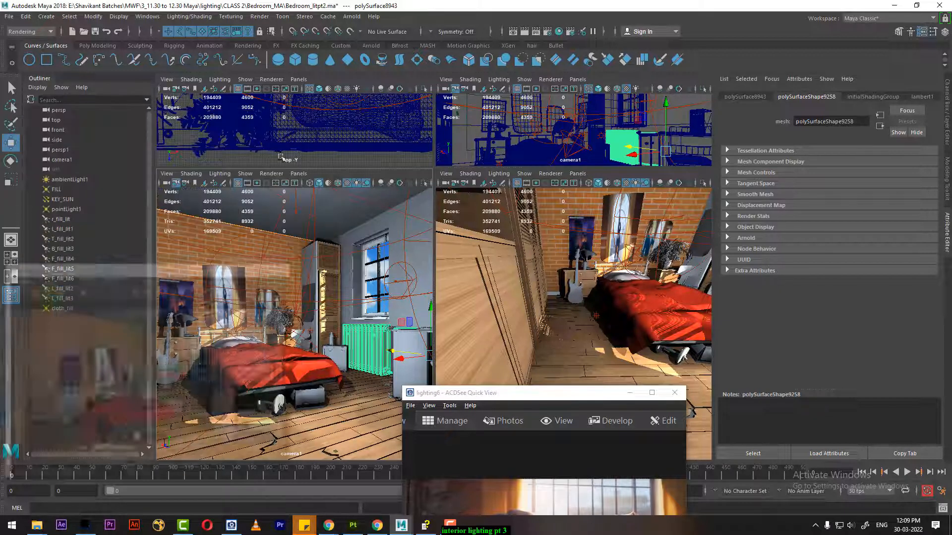
# Make a light link between the bed sheet hanging over the foot of the bed and the cloth_fill light
pyautogui.click(182, 376)
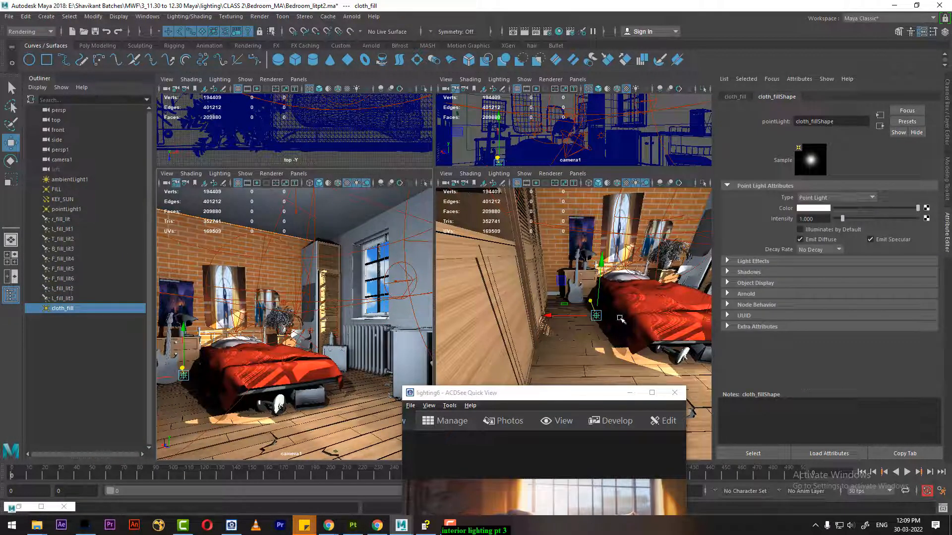
pyautogui.keyDown('alt'); pyautogui.moveTo(620, 320); pyautogui.dragTo(459, 296); pyautogui.keyUp('alt')
pyautogui.press('space')
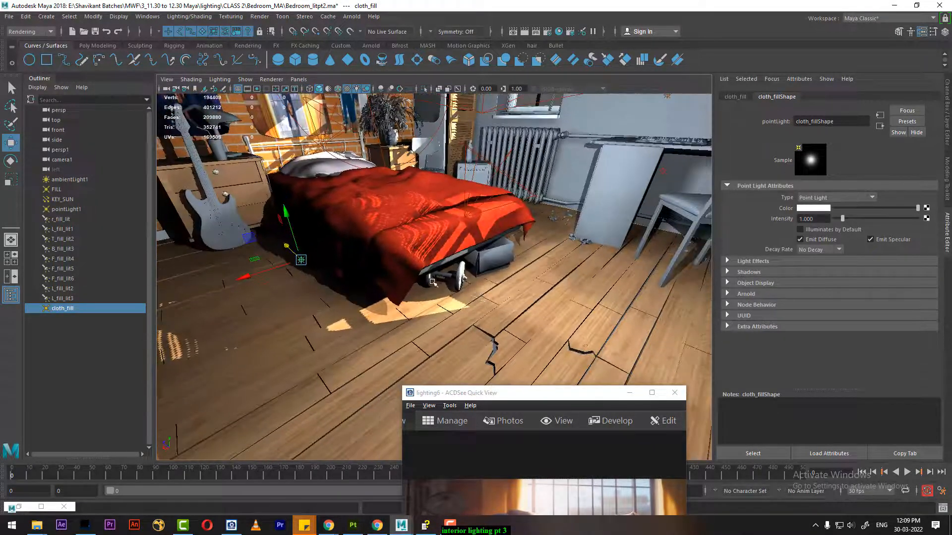
pyautogui.click(415, 261)
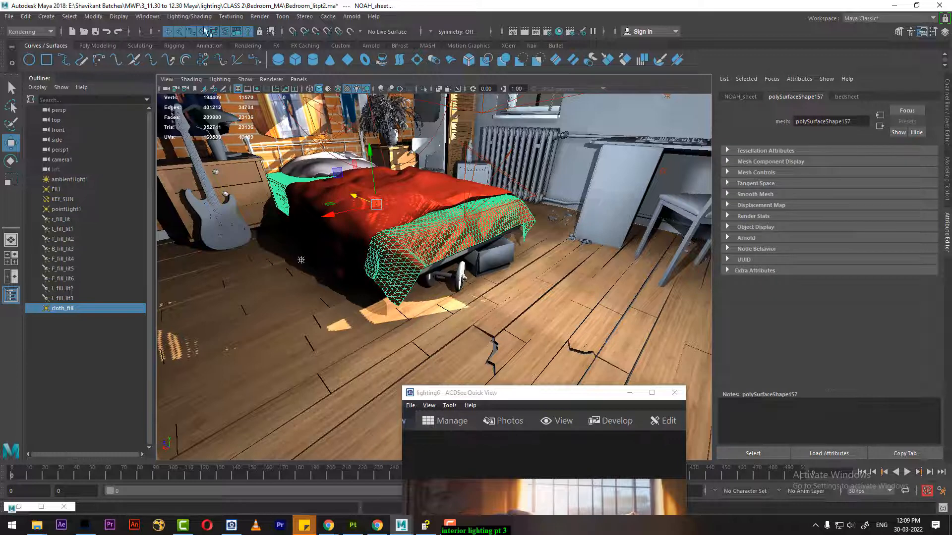
pyautogui.click(191, 18)
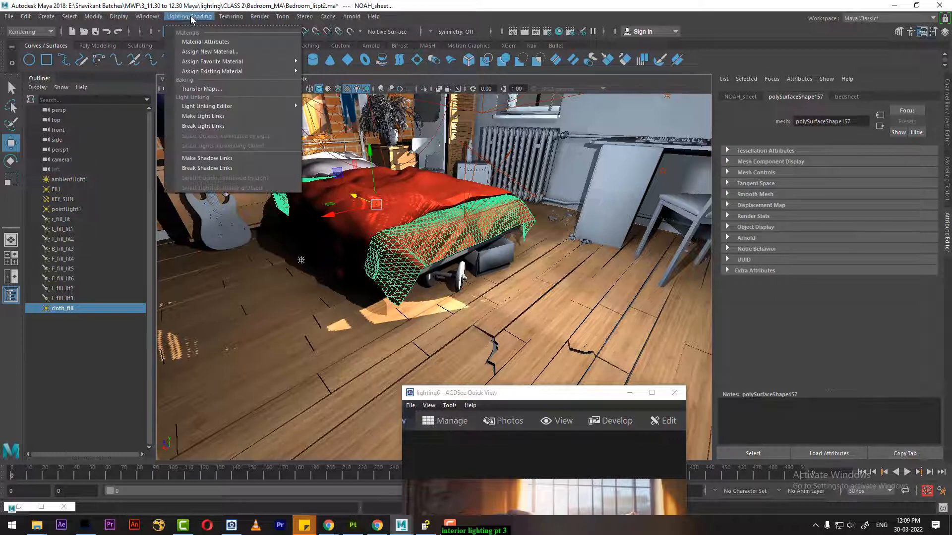
pyautogui.click(219, 117)
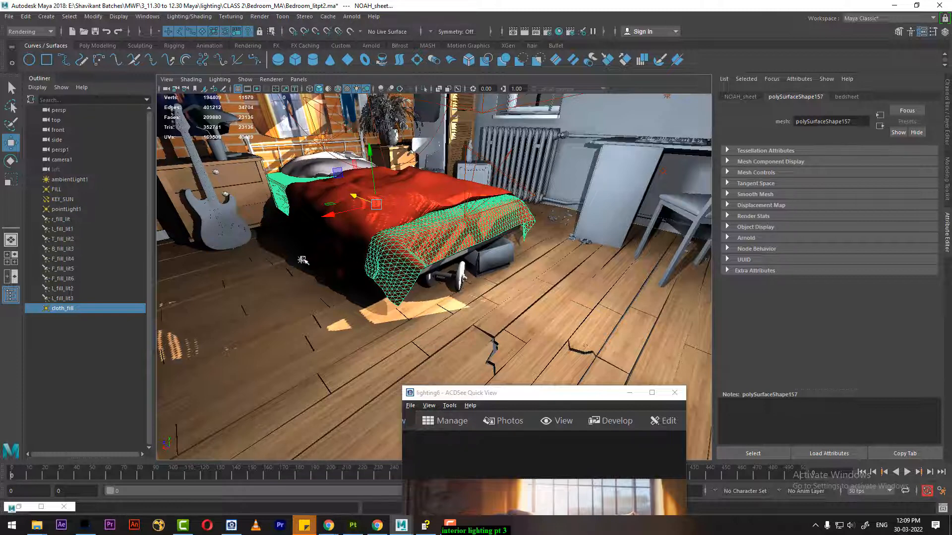
# Shift the cloth_fill light along the bed's side toward the blanket's front corner and render the camera1 view
pyautogui.click(303, 260)
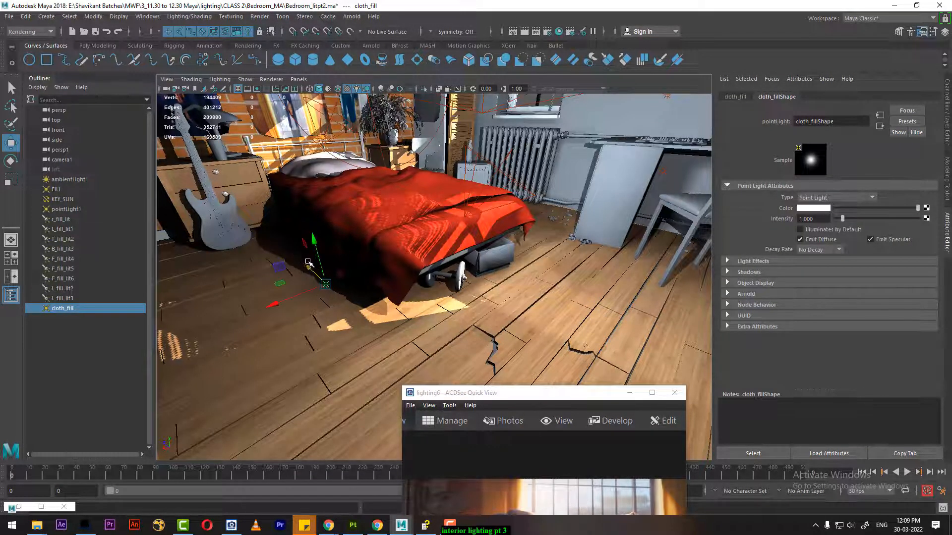
pyautogui.press('space')
pyautogui.click(316, 313)
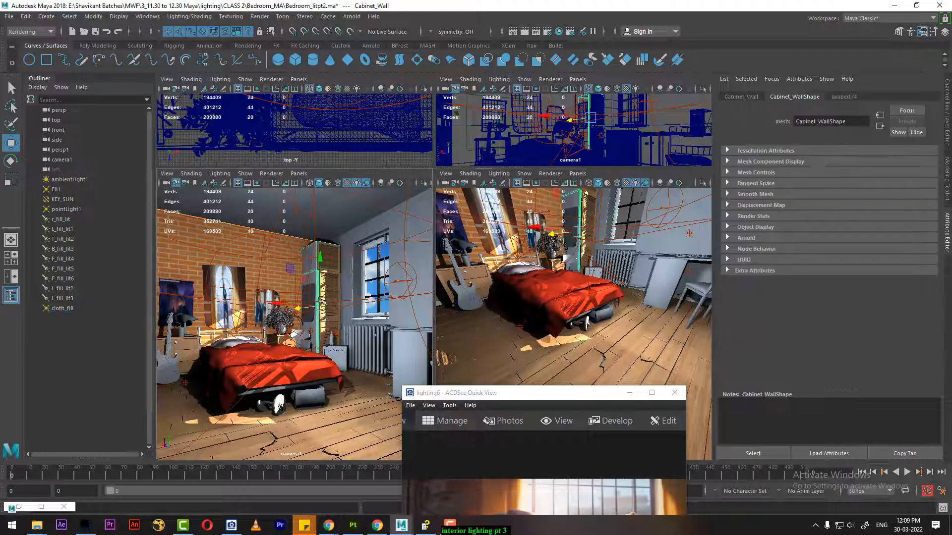
pyautogui.click(559, 31)
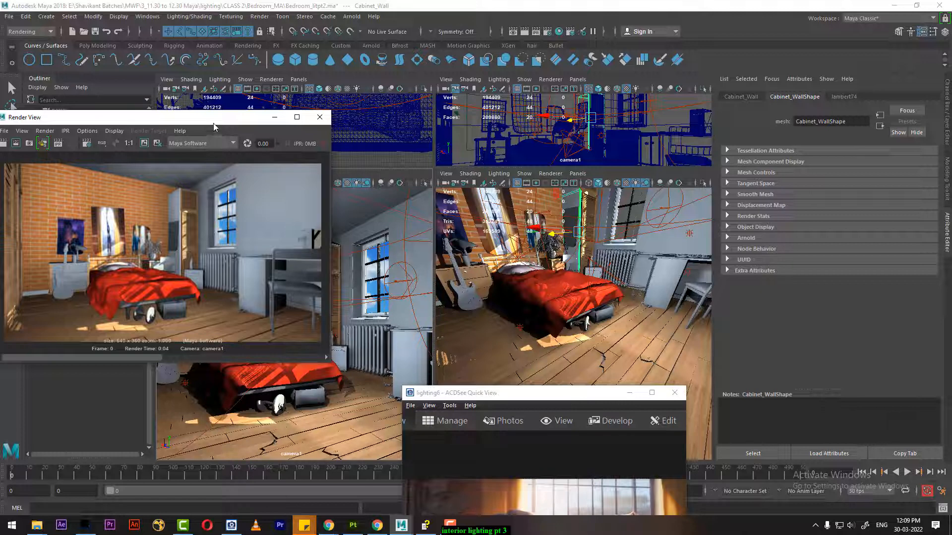
pyautogui.moveTo(214, 121); pyautogui.dragTo(513, 101)
# Set the cloth_fill light's intensity to 0.5 and render the camera1 view again
pyautogui.click(186, 382)
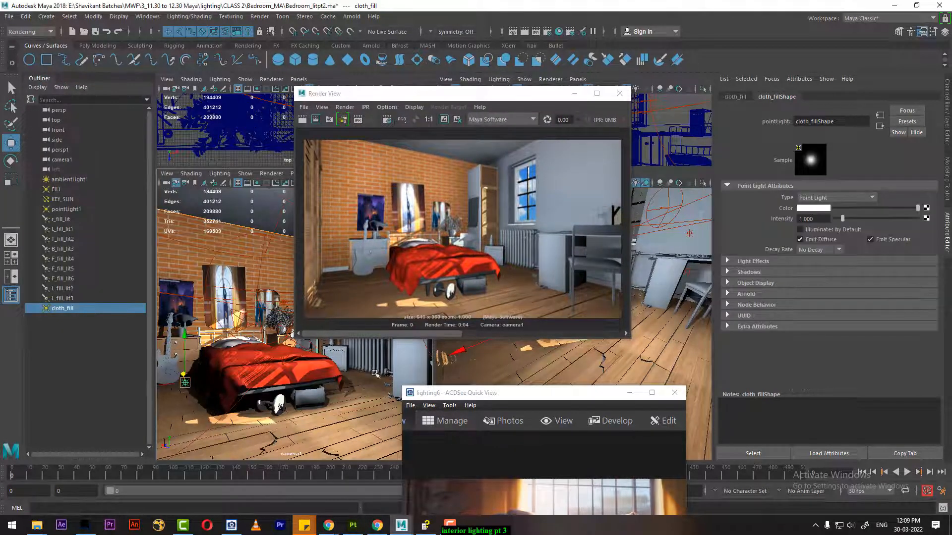
pyautogui.click(813, 218)
pyautogui.write('.5')
pyautogui.press('Return')
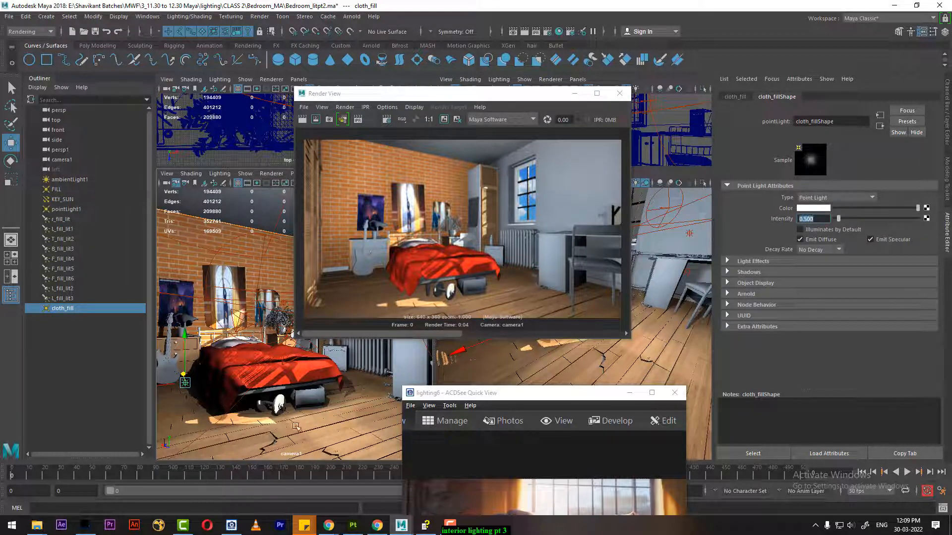
pyautogui.click(323, 412)
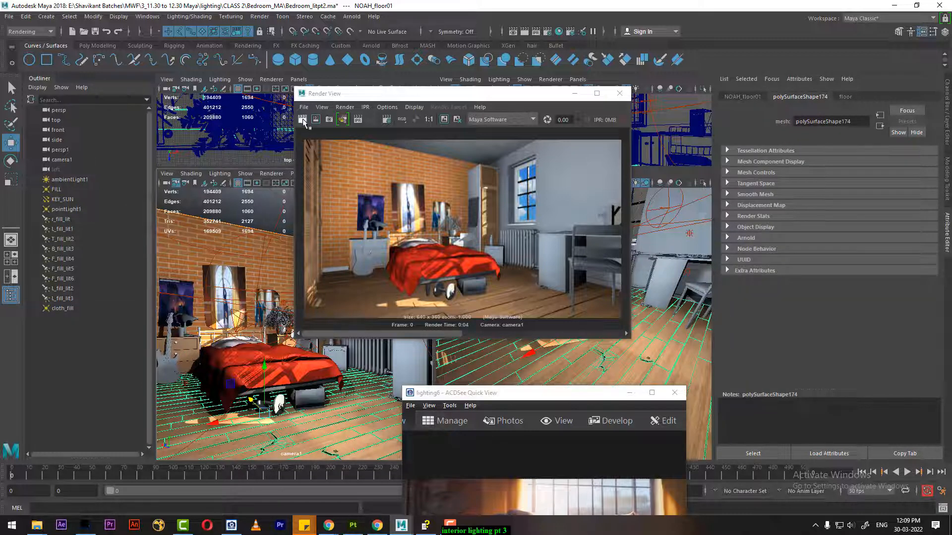
pyautogui.click(301, 119)
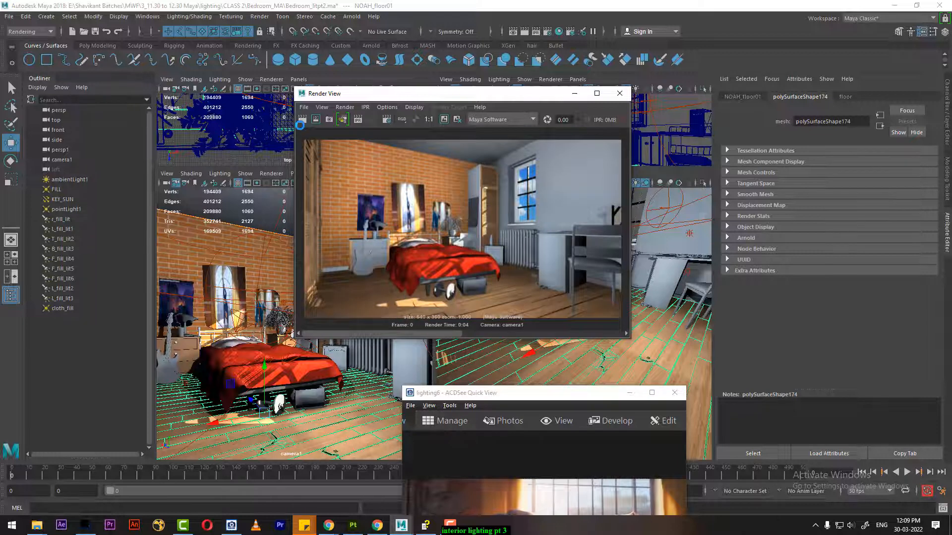
pyautogui.moveTo(405, 332); pyautogui.dragTo(362, 322)
pyautogui.click(574, 93)
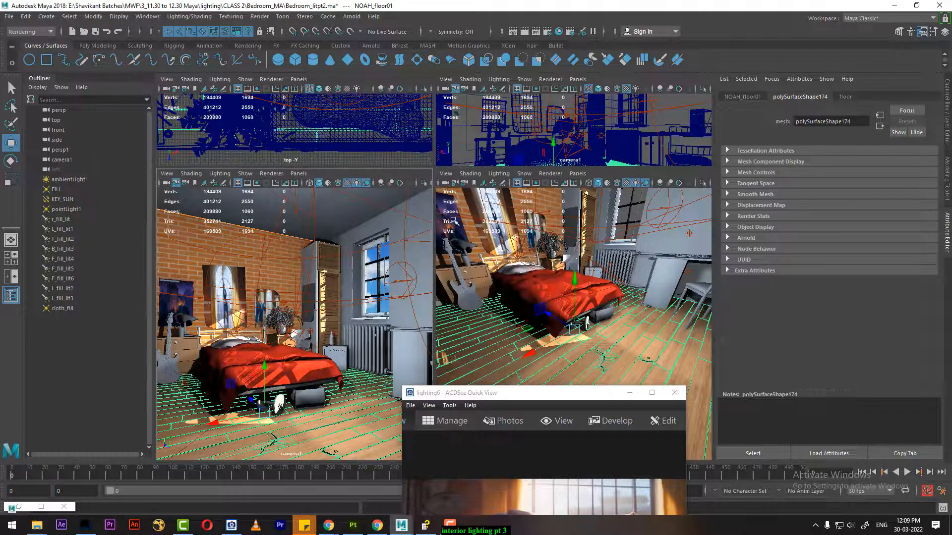
# Turn off Emit Specular on the cloth_fill light and render the camera1 view to check the bed
pyautogui.click(185, 382)
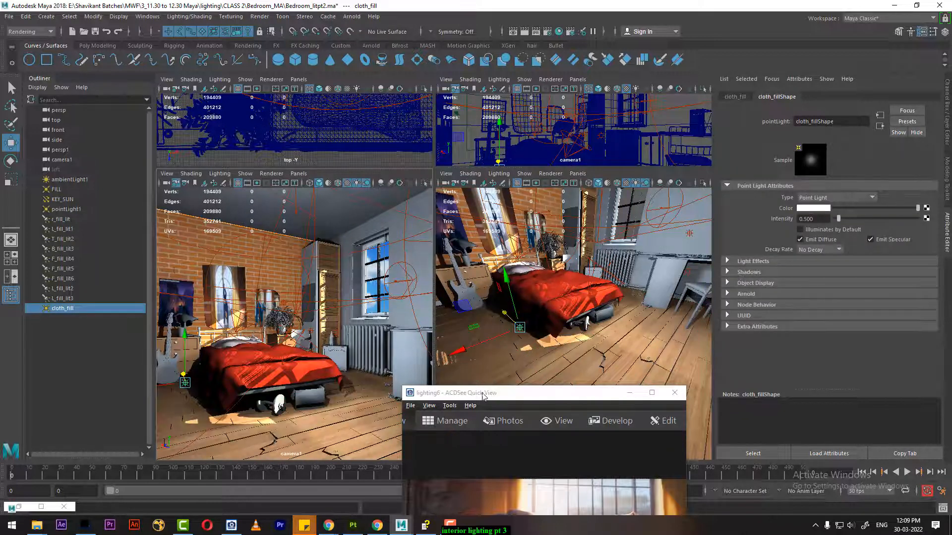
pyautogui.moveTo(493, 393); pyautogui.dragTo(99, 449)
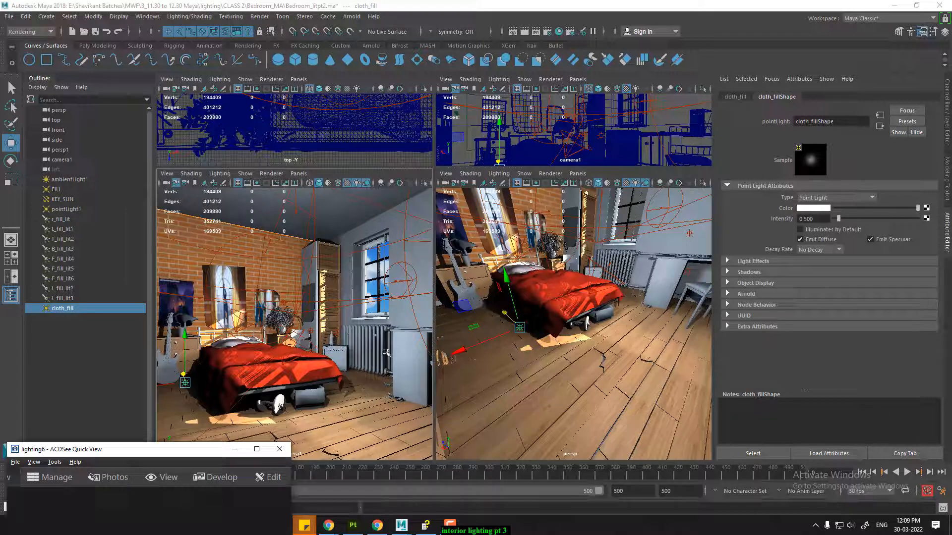
pyautogui.click(513, 32)
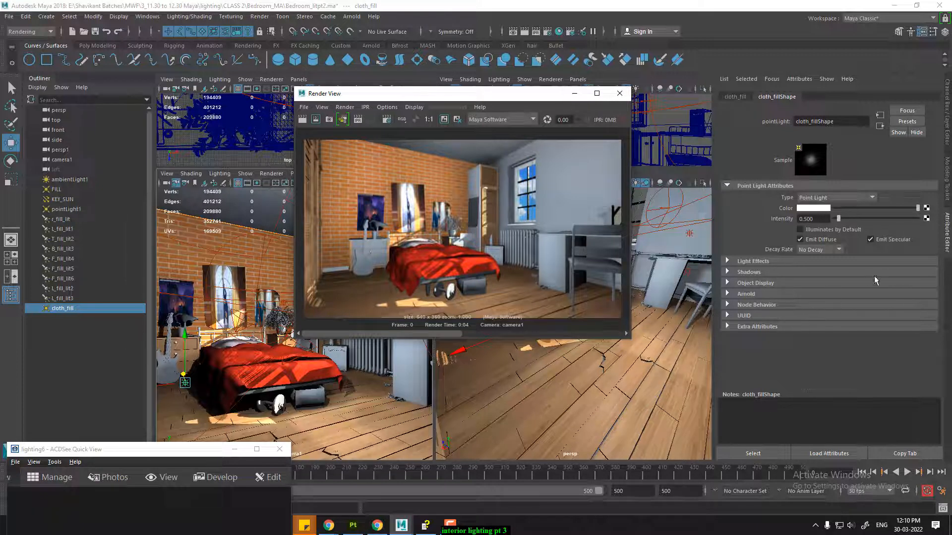
pyautogui.click(887, 240)
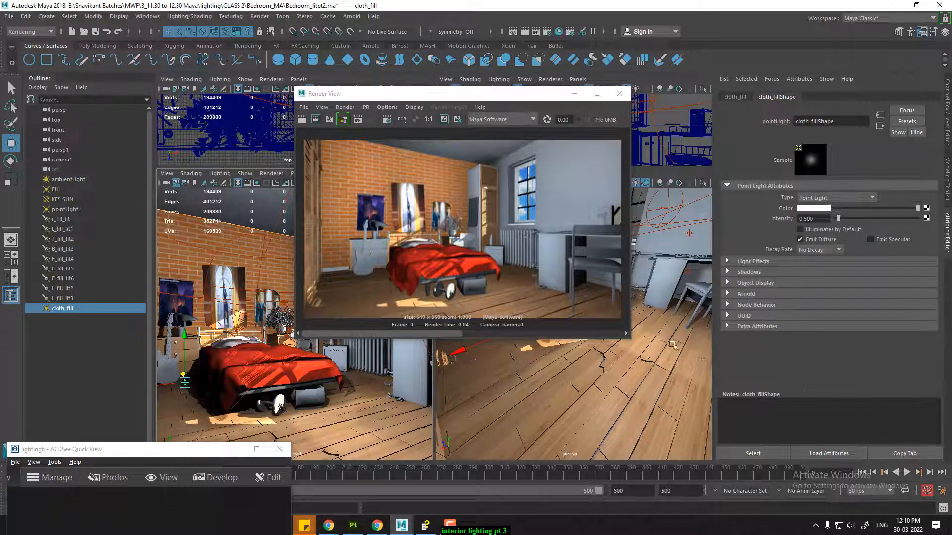
pyautogui.click(333, 405)
pyautogui.click(300, 120)
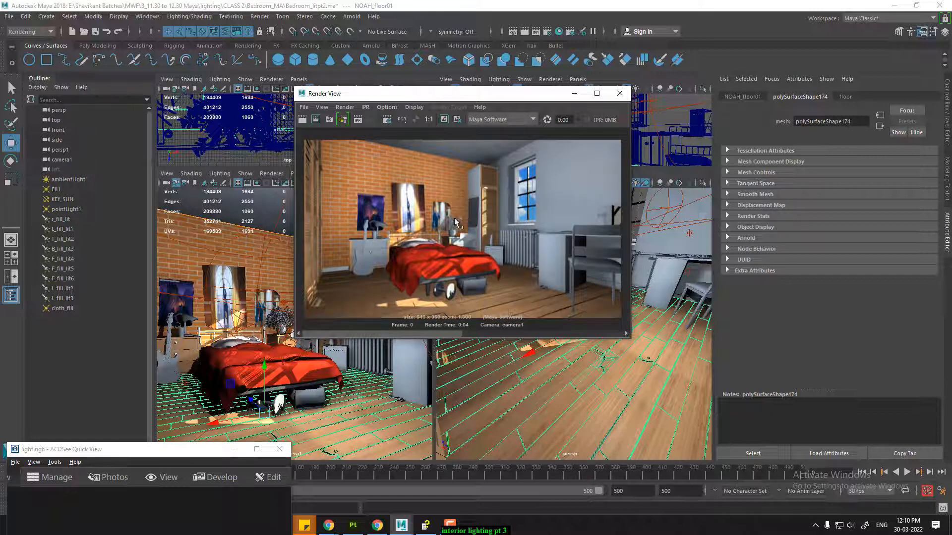
pyautogui.click(619, 94)
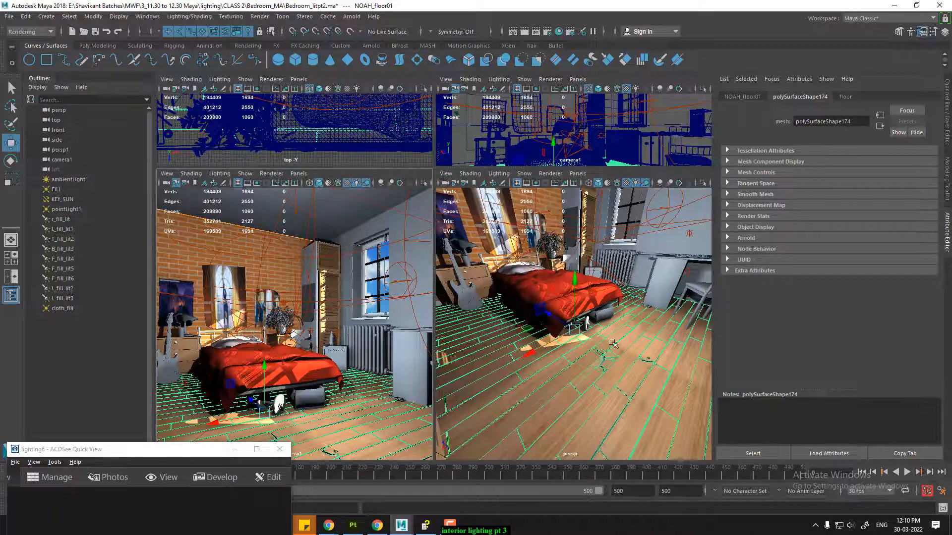
# Raise Out Glow Color slightly on the sky material of the plane outside the window and render the camera1 view
pyautogui.press('f')
pyautogui.keyDown('alt'); pyautogui.moveTo(621, 318); pyautogui.dragTo(575, 305); pyautogui.keyUp('alt')
pyautogui.click(637, 247)
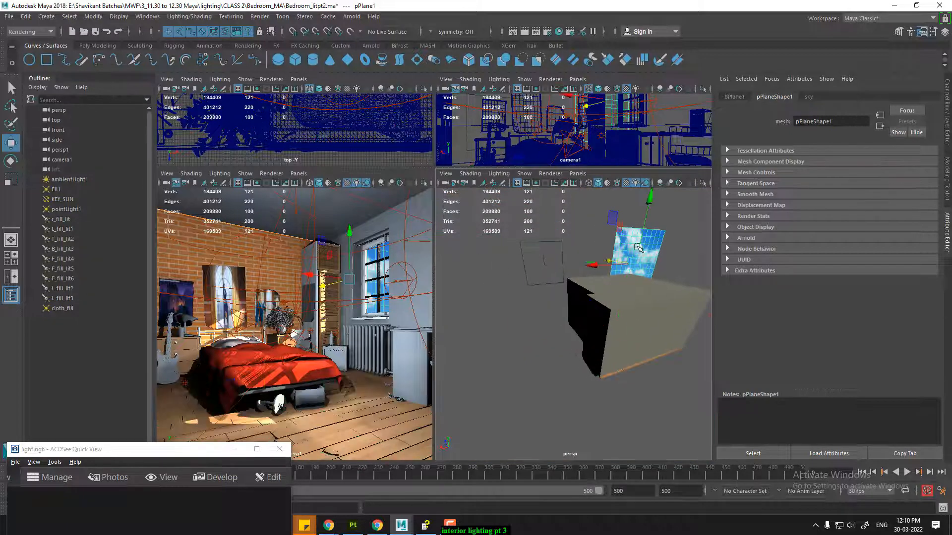
pyautogui.rightClick(641, 239)
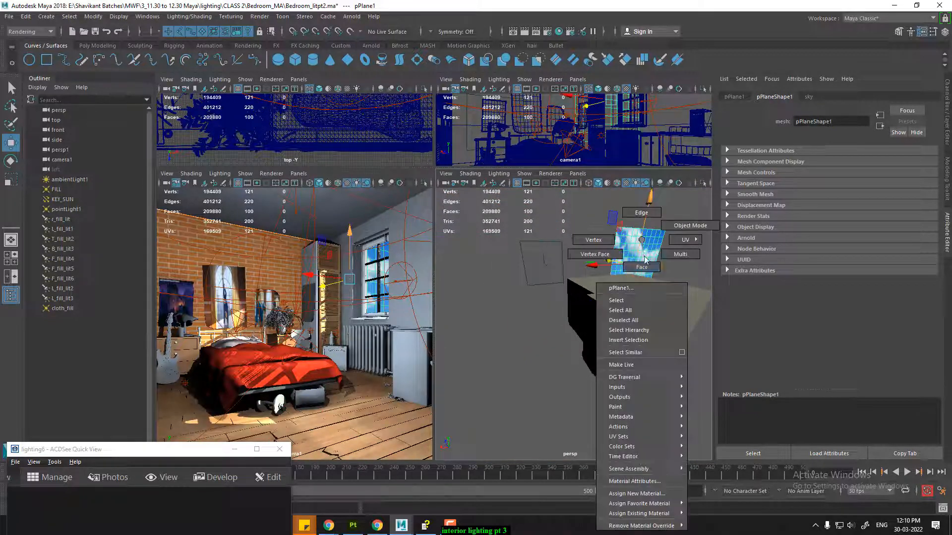
pyautogui.click(659, 481)
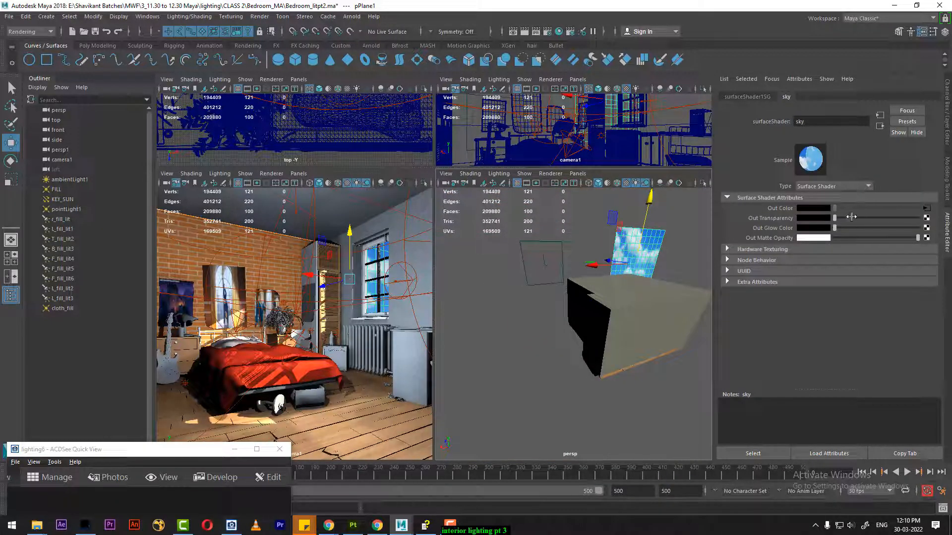
pyautogui.moveTo(835, 228); pyautogui.dragTo(849, 229)
pyautogui.click(335, 303)
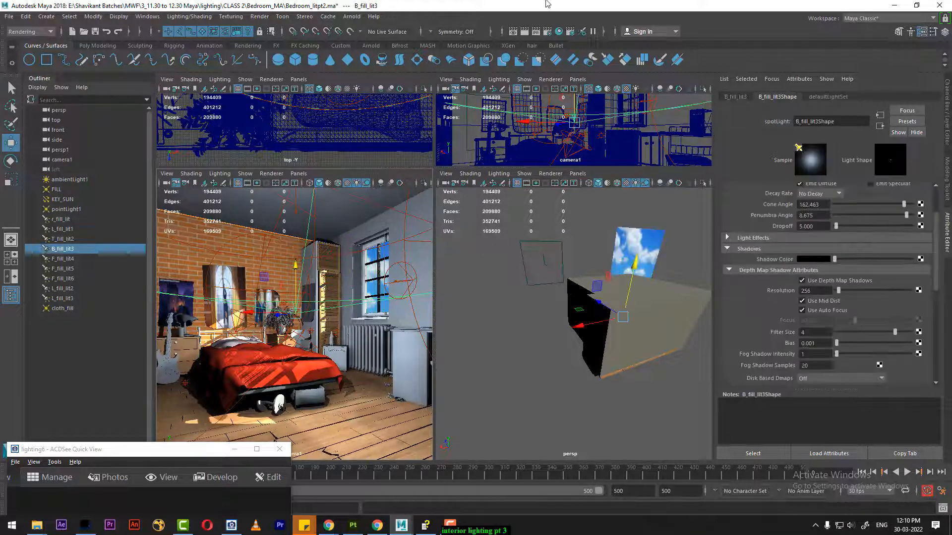
pyautogui.click(514, 31)
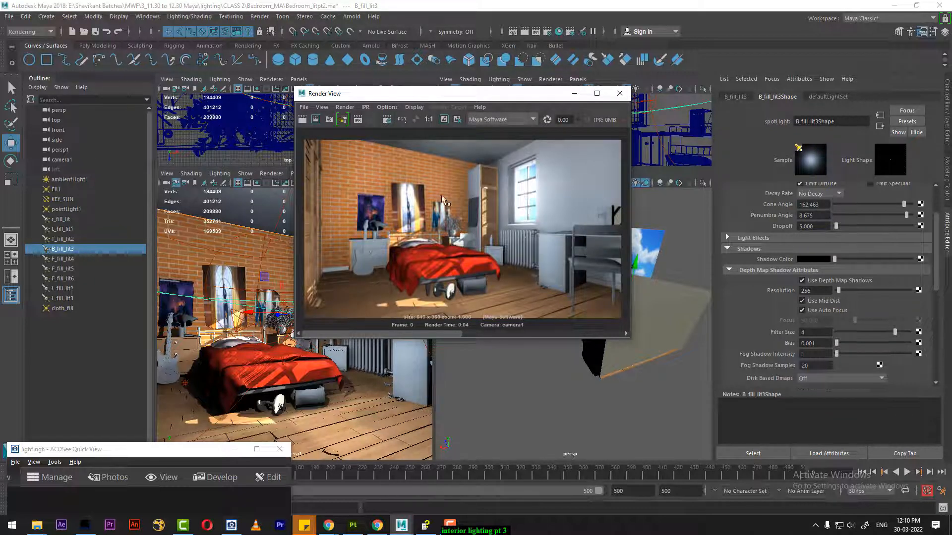
# Reduce the sky material's Out Glow Color to just above black and render the camera1 view again
pyautogui.moveTo(486, 98); pyautogui.dragTo(449, 326)
pyautogui.click(648, 240)
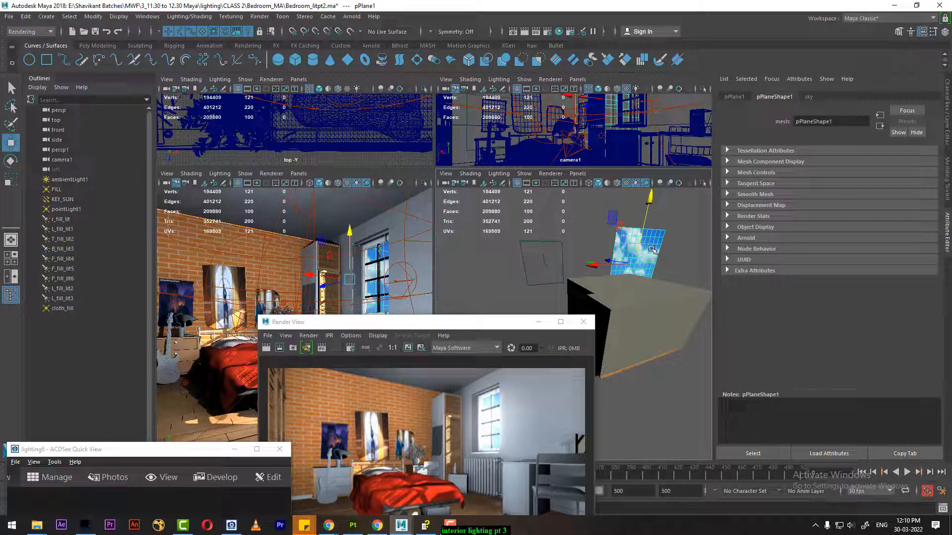
pyautogui.moveTo(651, 249); pyautogui.dragTo(665, 470, button='right')
pyautogui.moveTo(849, 228); pyautogui.dragTo(837, 226)
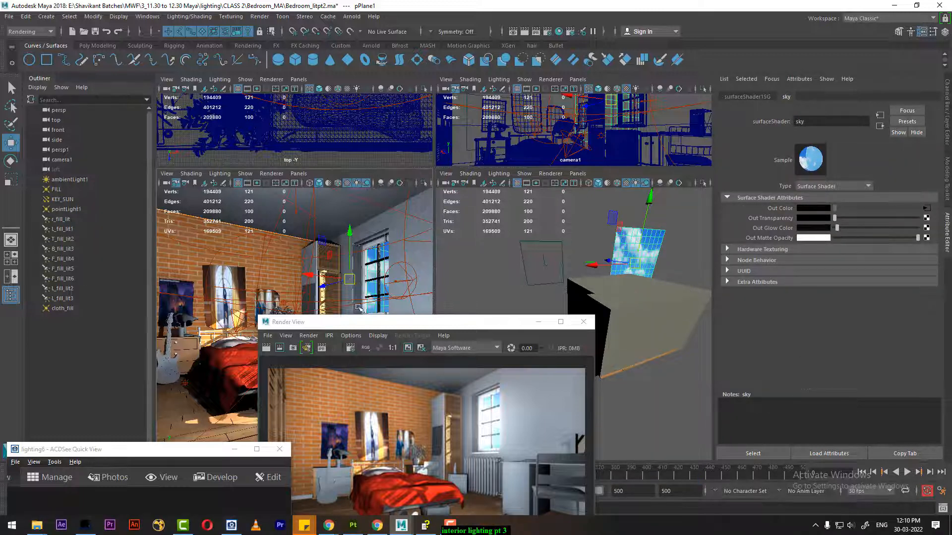
pyautogui.click(265, 349)
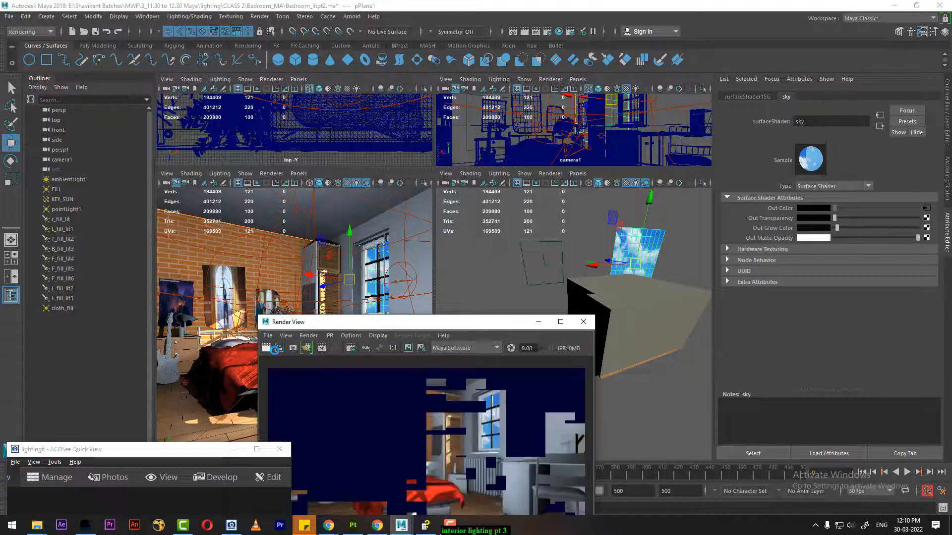
# Nudge the sky material's Out Glow Color up a little and start an IPR render of the camera1 view
pyautogui.click(839, 228)
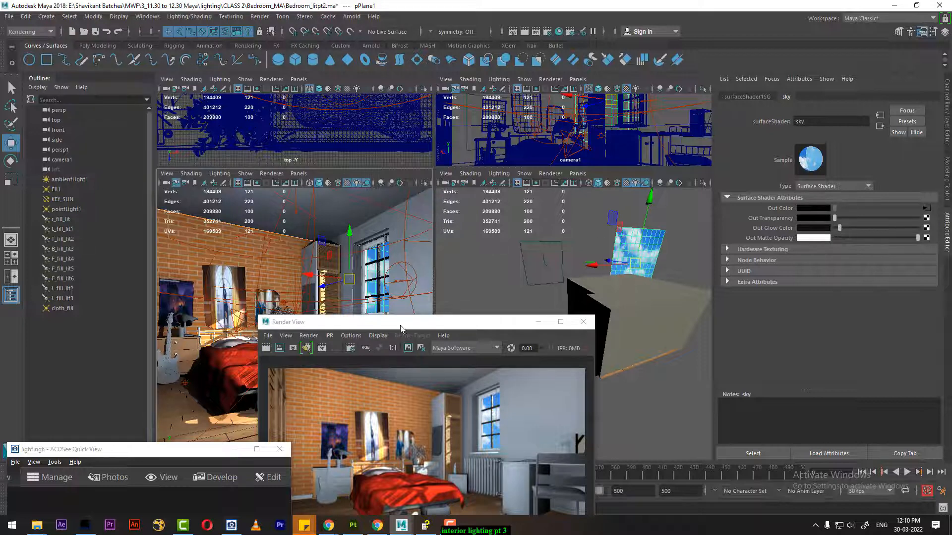
pyautogui.moveTo(401, 328); pyautogui.dragTo(485, 210)
pyautogui.moveTo(549, 268); pyautogui.dragTo(594, 336)
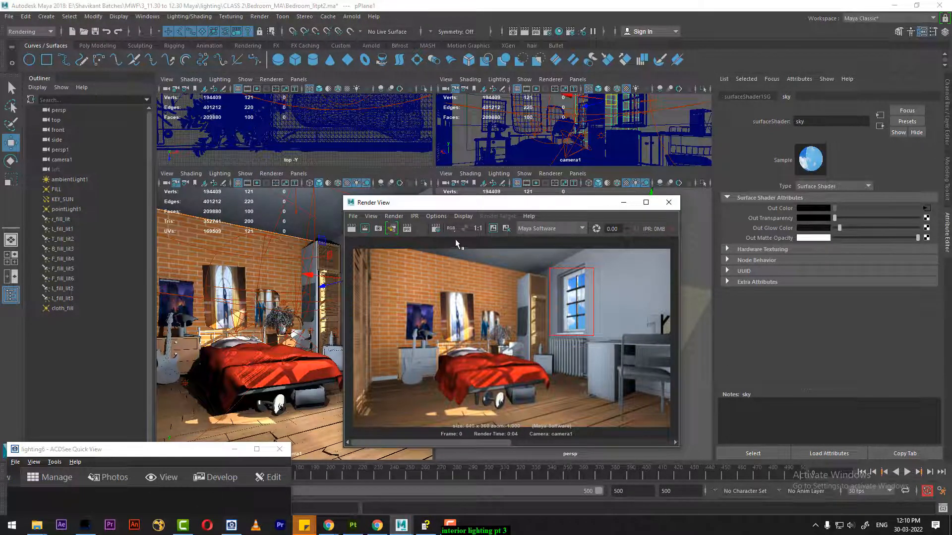
pyautogui.click(407, 228)
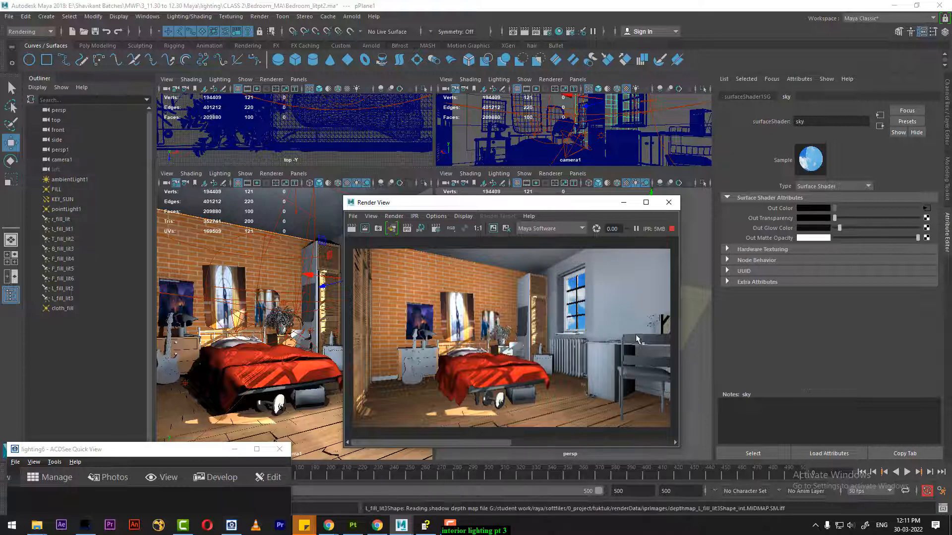
# Try a much stronger Out Glow Color on the sky material and refresh the window region in the IPR render
pyautogui.click(841, 229)
pyautogui.moveTo(841, 229); pyautogui.dragTo(863, 228)
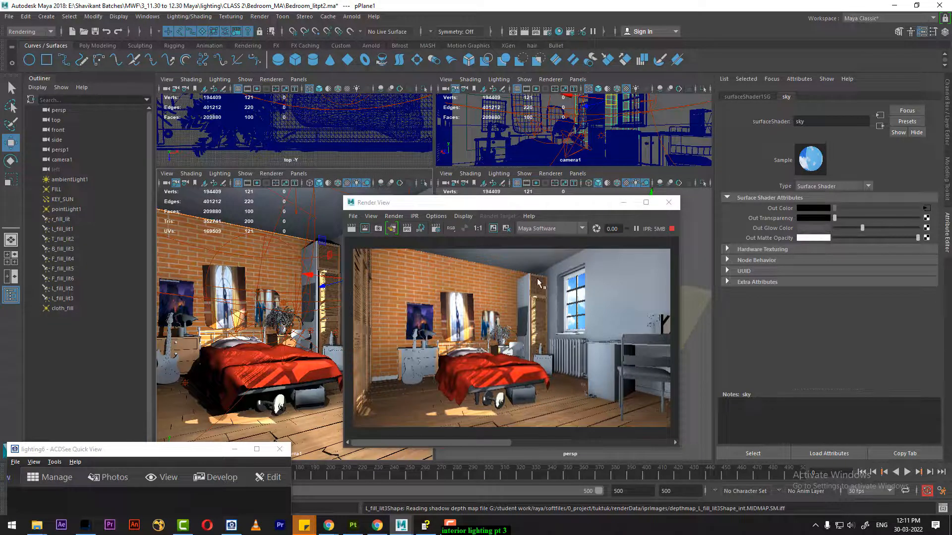
pyautogui.moveTo(556, 263); pyautogui.dragTo(593, 339)
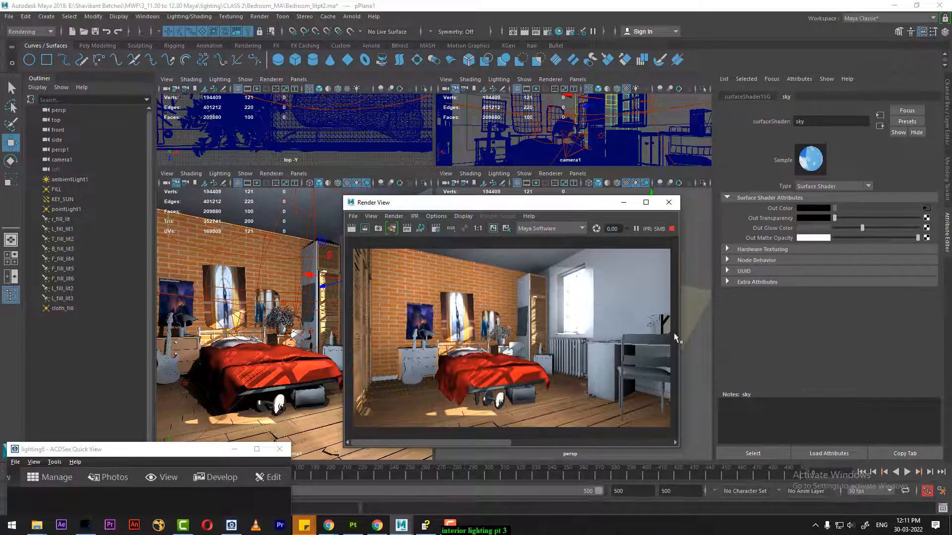
# Lower the sky material's Out Glow Color in small steps to a faint glow, refreshing the window region after each change
pyautogui.moveTo(861, 229); pyautogui.dragTo(848, 229)
pyautogui.moveTo(551, 268); pyautogui.dragTo(593, 337)
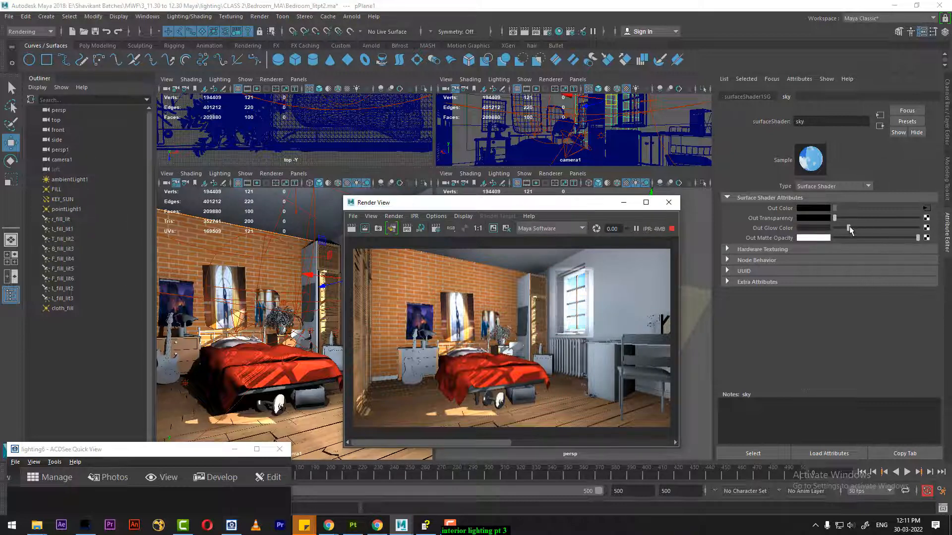
pyautogui.moveTo(848, 228); pyautogui.dragTo(845, 231)
pyautogui.moveTo(557, 270); pyautogui.dragTo(590, 344)
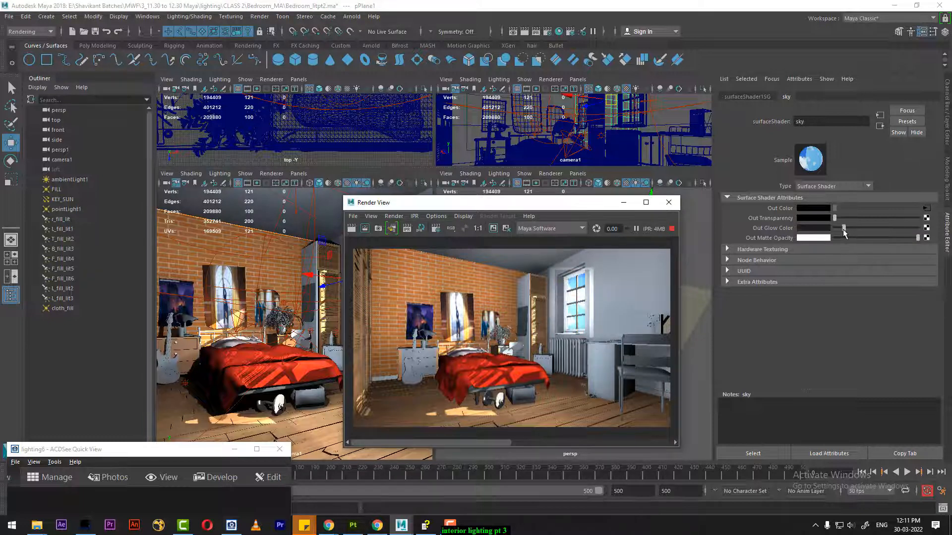
pyautogui.moveTo(844, 230); pyautogui.dragTo(840, 229)
pyautogui.moveTo(558, 267); pyautogui.dragTo(593, 337)
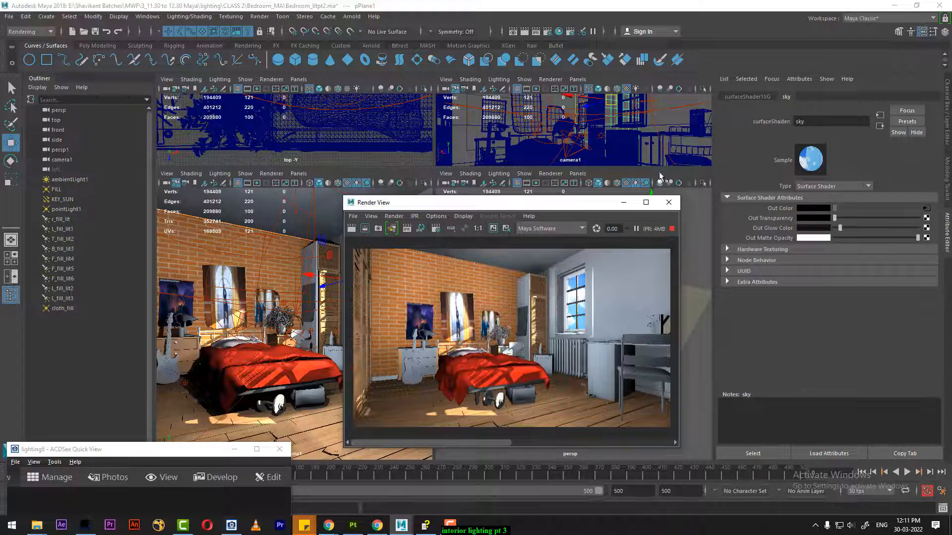
# Create an area light, with the outside of the window wall framed in the perspective view
pyautogui.click(623, 204)
pyautogui.keyDown('alt'); pyautogui.moveTo(662, 328); pyautogui.dragTo(576, 321); pyautogui.keyUp('alt')
pyautogui.press('f')
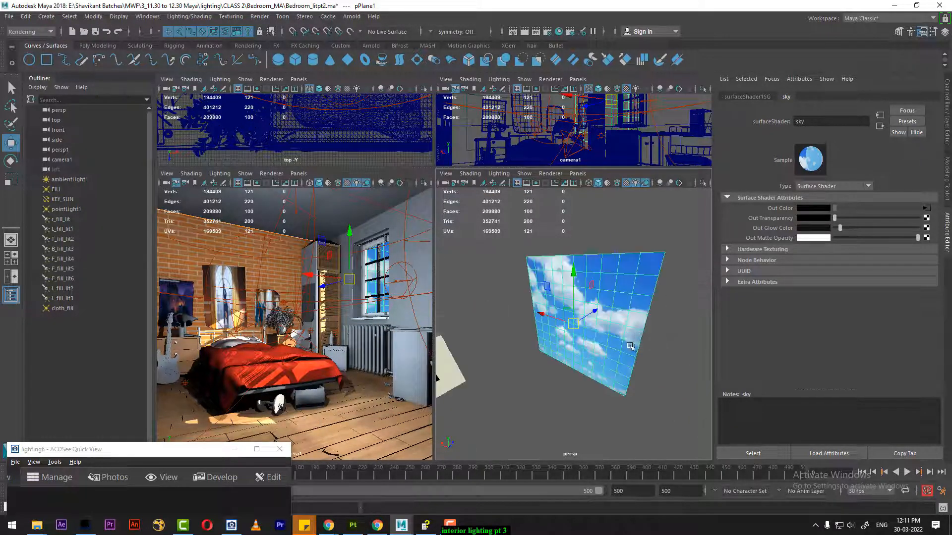
pyautogui.keyDown('alt'); pyautogui.moveTo(631, 345); pyautogui.dragTo(503, 371); pyautogui.keyUp('alt')
pyautogui.keyDown('alt'); pyautogui.moveTo(504, 371); pyautogui.dragTo(618, 378, button='right'); pyautogui.keyUp('alt')
pyautogui.keyDown('alt'); pyautogui.moveTo(618, 378); pyautogui.dragTo(644, 358, button='middle'); pyautogui.keyUp('alt')
pyautogui.keyDown('alt'); pyautogui.moveTo(644, 358); pyautogui.dragTo(539, 346); pyautogui.keyUp('alt')
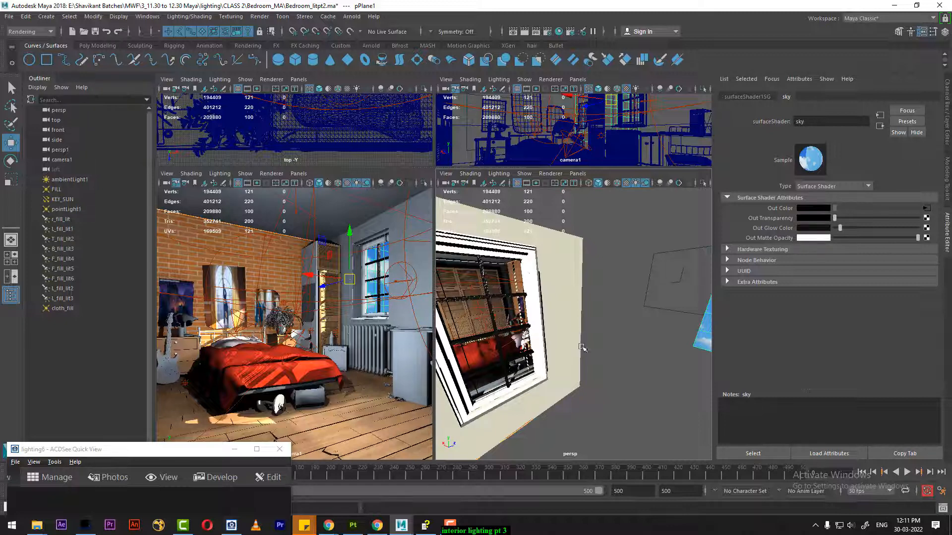
pyautogui.keyDown('alt'); pyautogui.moveTo(581, 348); pyautogui.dragTo(642, 304); pyautogui.keyUp('alt')
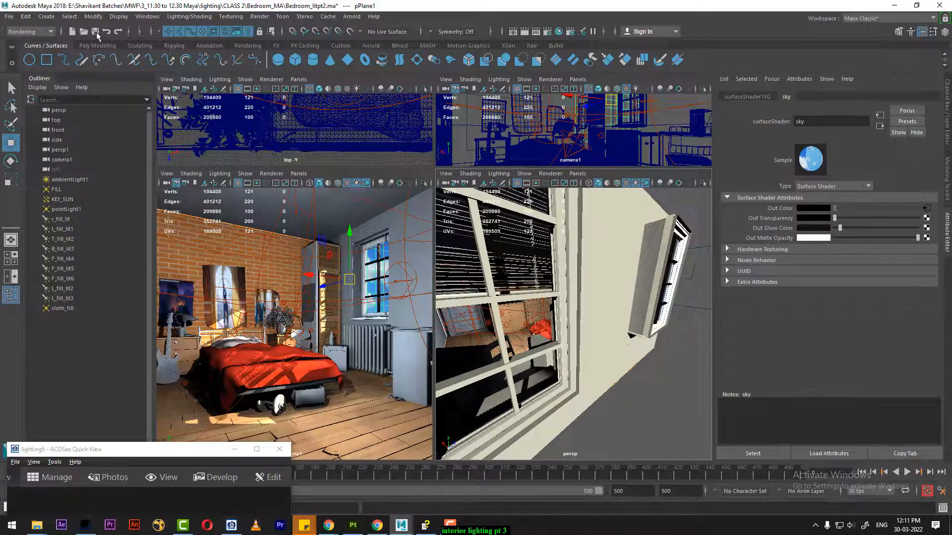
pyautogui.click(46, 17)
pyautogui.moveTo(98, 73)
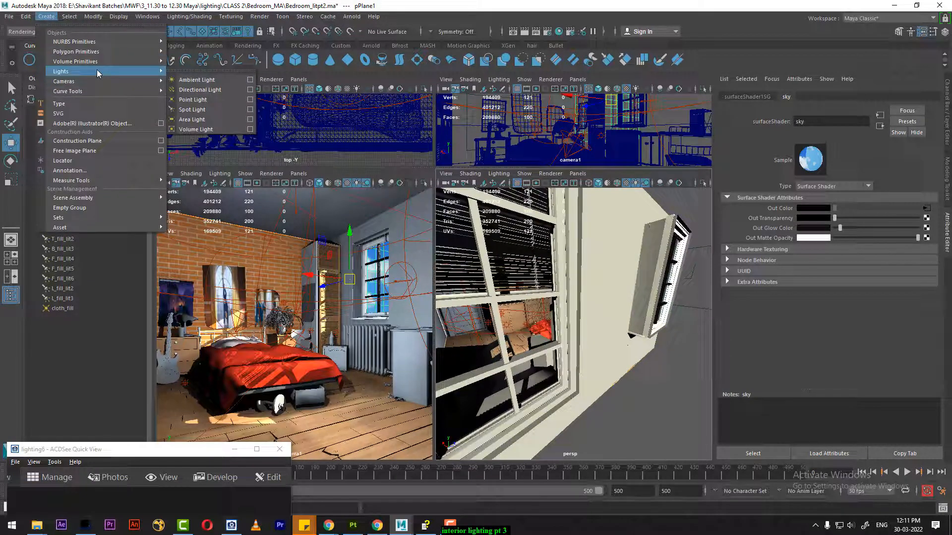
pyautogui.click(215, 121)
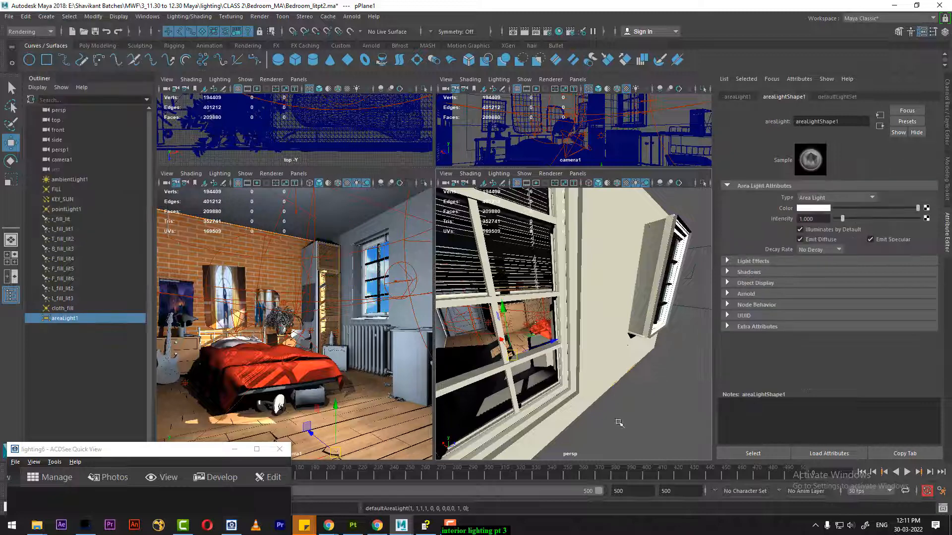
# Scale up the new area light and raise it above the floor
pyautogui.keyDown('alt'); pyautogui.moveTo(602, 418); pyautogui.dragTo(607, 386); pyautogui.keyUp('alt')
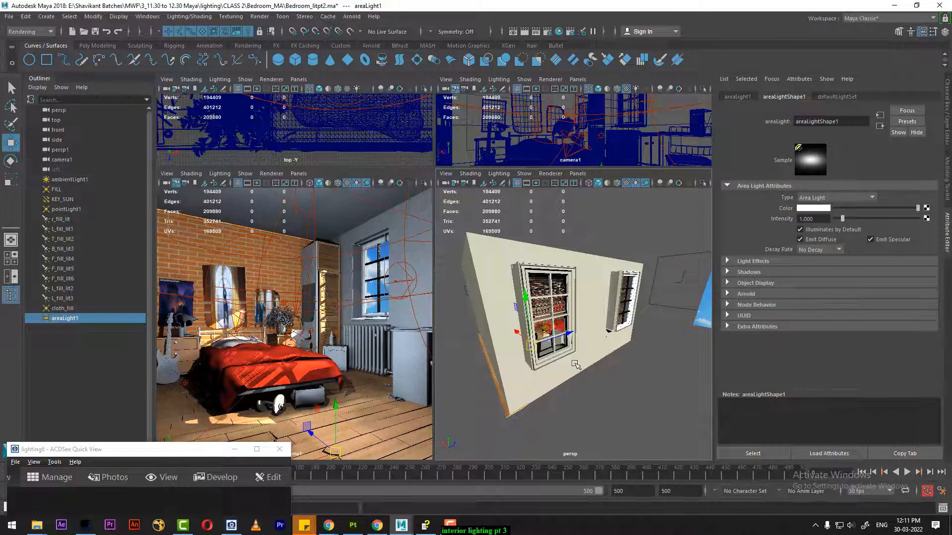
pyautogui.press('r')
pyautogui.moveTo(542, 339); pyautogui.dragTo(541, 343)
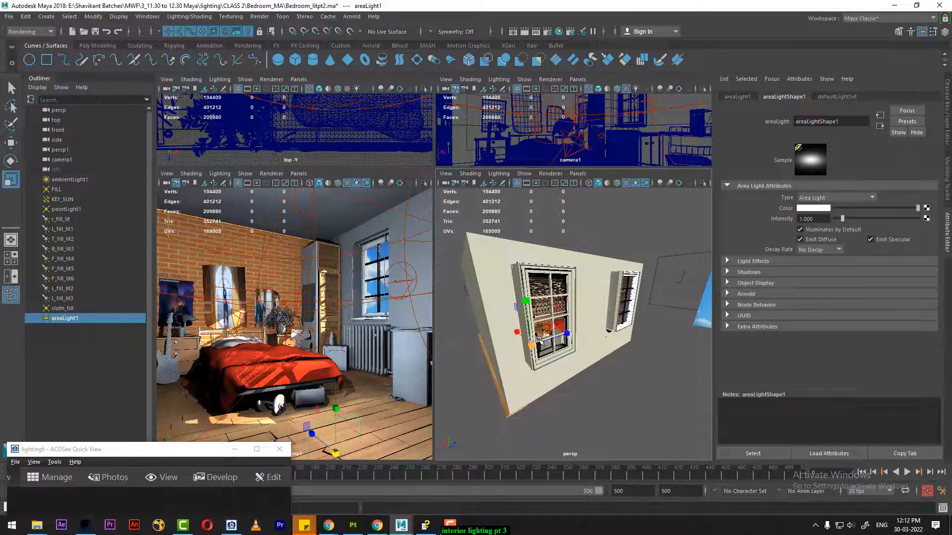
pyautogui.press('w')
pyautogui.moveTo(529, 305); pyautogui.dragTo(533, 284)
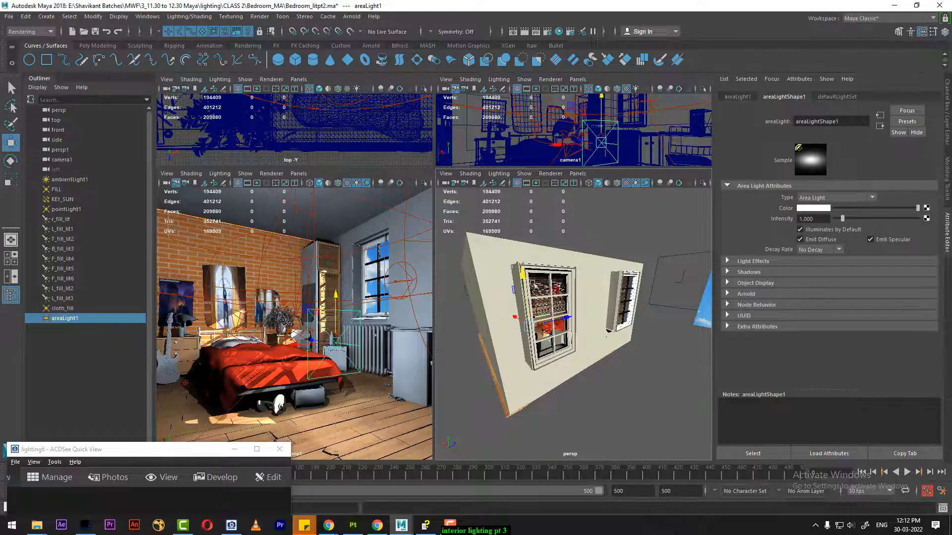
# In the top view, rotate the area light to face into the room and move it to the side-wall window visible from camera1
pyautogui.moveTo(643, 360); pyautogui.dragTo(594, 358)
pyautogui.hotkey('shift', 'f')
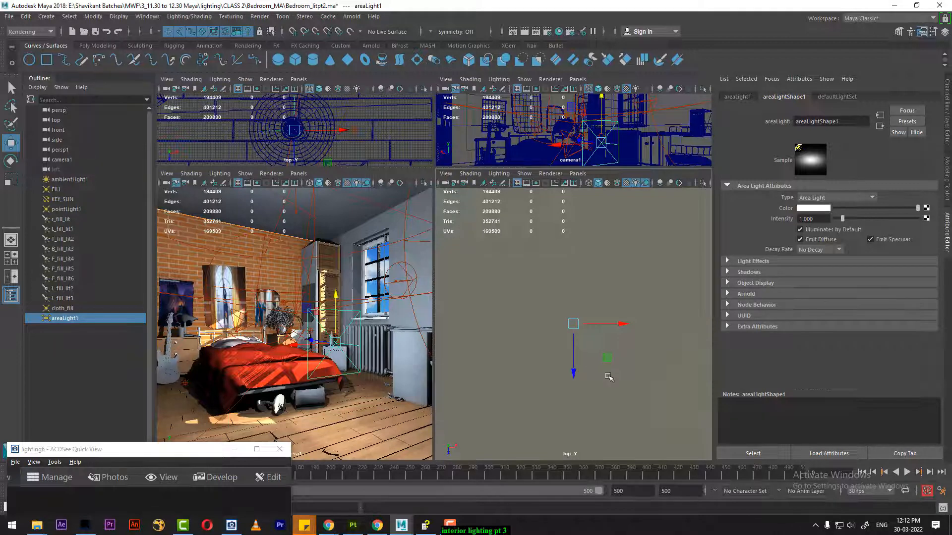
pyautogui.hotkey('shift', 'a')
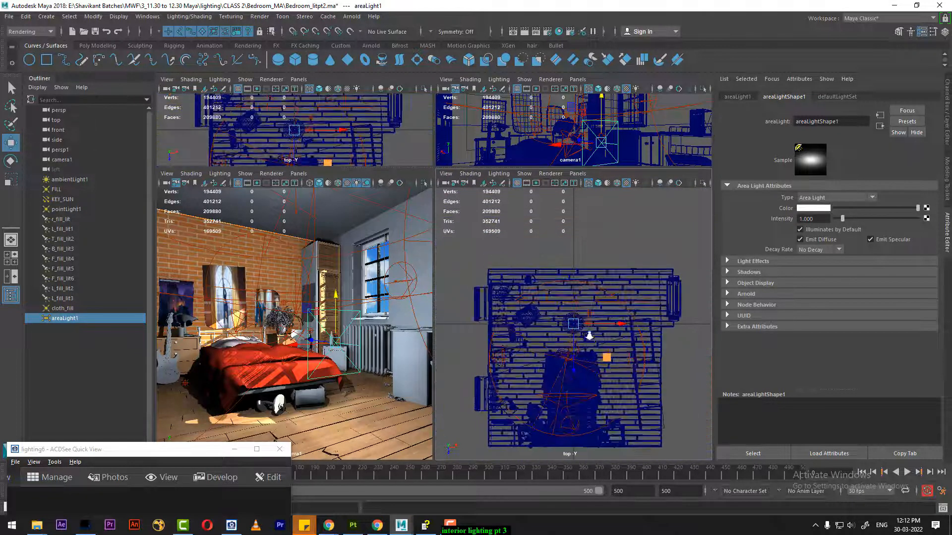
pyautogui.press('e')
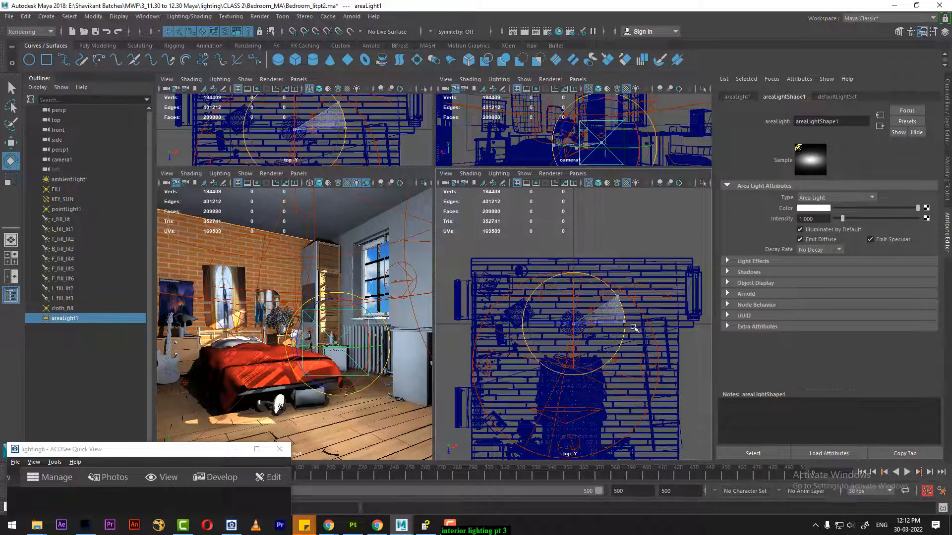
pyautogui.moveTo(636, 360); pyautogui.dragTo(622, 398)
pyautogui.press('w')
pyautogui.moveTo(572, 328); pyautogui.dragTo(469, 413)
pyautogui.keyDown('alt'); pyautogui.moveTo(531, 388); pyautogui.dragTo(579, 301, button='middle'); pyautogui.keyUp('alt')
# In the front view, raise the area light to the height of the window
pyautogui.press('space')
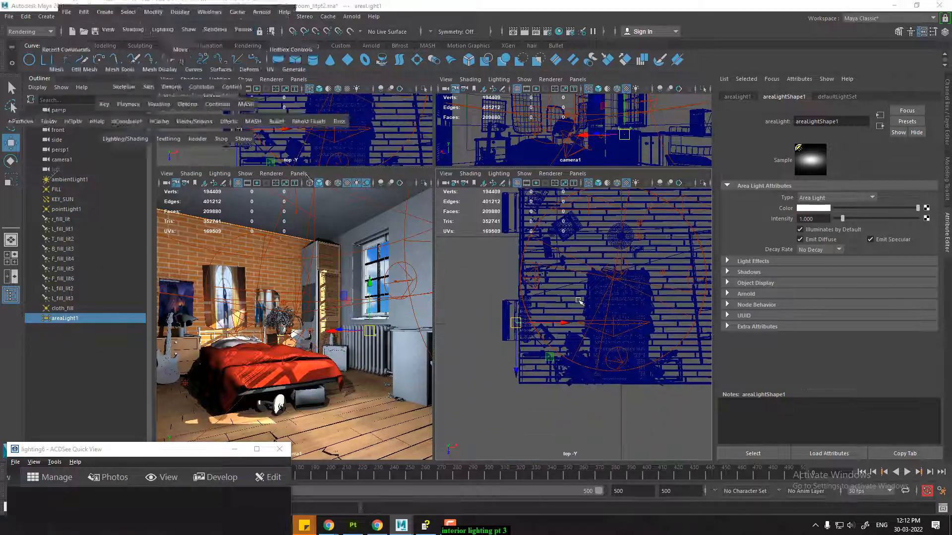
pyautogui.moveTo(578, 301); pyautogui.dragTo(580, 329)
pyautogui.press('f')
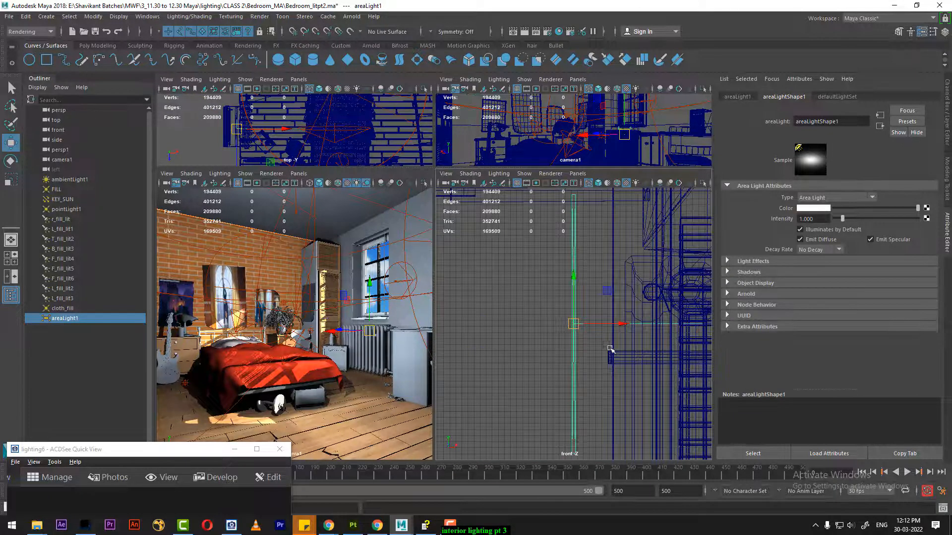
pyautogui.keyDown('alt'); pyautogui.moveTo(610, 349); pyautogui.dragTo(501, 235, button='right'); pyautogui.keyUp('alt')
pyautogui.keyDown('alt'); pyautogui.moveTo(559, 274); pyautogui.dragTo(537, 299, button='middle'); pyautogui.keyUp('alt')
pyautogui.keyDown('alt'); pyautogui.moveTo(592, 314); pyautogui.dragTo(521, 255, button='right'); pyautogui.keyUp('alt')
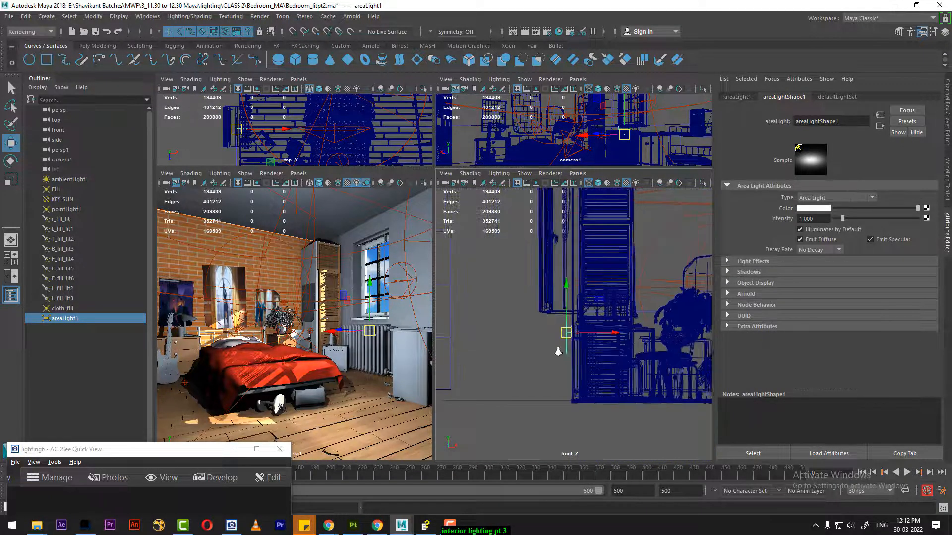
pyautogui.keyDown('alt'); pyautogui.moveTo(579, 325); pyautogui.dragTo(478, 334, button='middle'); pyautogui.keyUp('alt')
pyautogui.keyDown('alt'); pyautogui.moveTo(546, 334); pyautogui.dragTo(559, 369, button='middle'); pyautogui.keyUp('alt')
pyautogui.keyDown('alt'); pyautogui.moveTo(519, 347); pyautogui.dragTo(531, 358, button='right'); pyautogui.keyUp('alt')
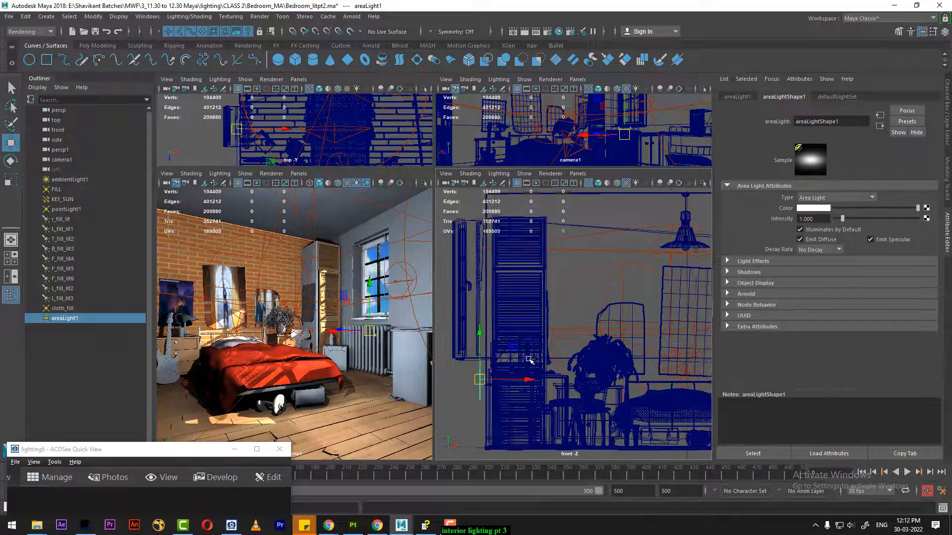
pyautogui.keyDown('alt'); pyautogui.moveTo(531, 358); pyautogui.dragTo(546, 384, button='middle'); pyautogui.keyUp('alt')
pyautogui.moveTo(498, 355); pyautogui.dragTo(501, 228)
# Scale the area light's width to fit the window and line it up with the window frame in the top view
pyautogui.press('r')
pyautogui.press('space')
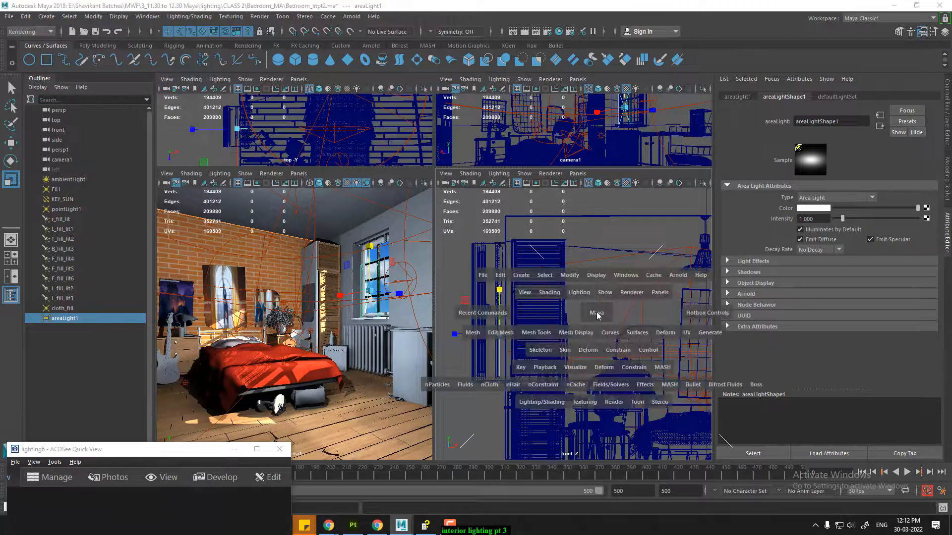
pyautogui.moveTo(551, 331); pyautogui.dragTo(547, 316)
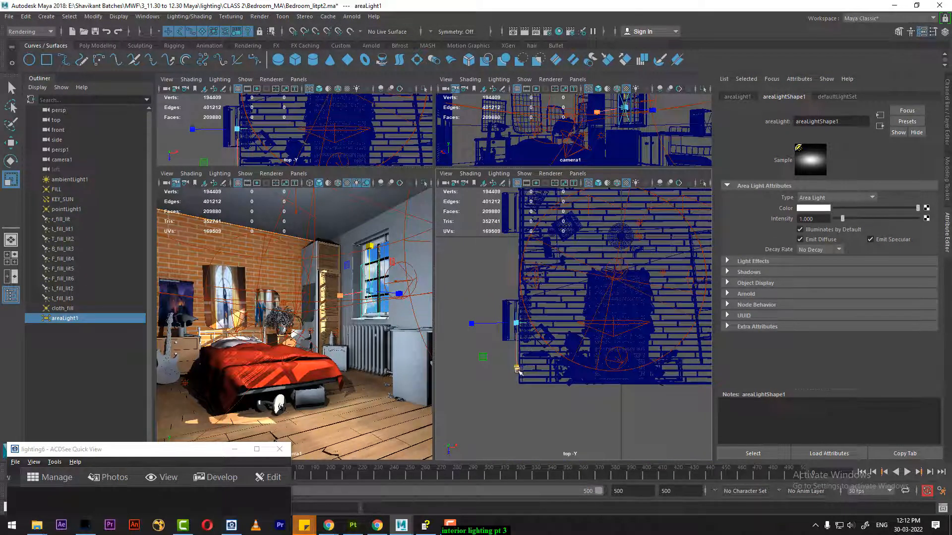
pyautogui.moveTo(517, 368); pyautogui.dragTo(517, 381)
pyautogui.press('w')
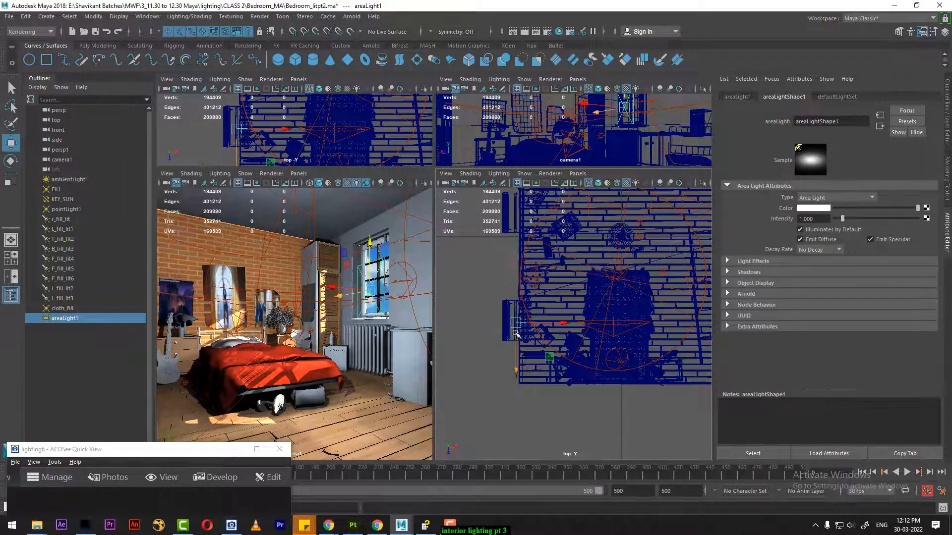
pyautogui.keyDown('alt'); pyautogui.moveTo(528, 316); pyautogui.dragTo(569, 405, button='right'); pyautogui.keyUp('alt')
pyautogui.keyDown('alt'); pyautogui.moveTo(539, 325); pyautogui.dragTo(584, 340, button='middle'); pyautogui.keyUp('alt')
pyautogui.keyDown('alt'); pyautogui.moveTo(584, 340); pyautogui.dragTo(602, 355, button='right'); pyautogui.keyUp('alt')
pyautogui.keyDown('alt'); pyautogui.moveTo(579, 335); pyautogui.dragTo(601, 341, button='middle'); pyautogui.keyUp('alt')
pyautogui.moveTo(597, 340); pyautogui.dragTo(597, 378)
# In the front view, stretch the area light vertically to the window's height and centre it on the opening
pyautogui.press('space')
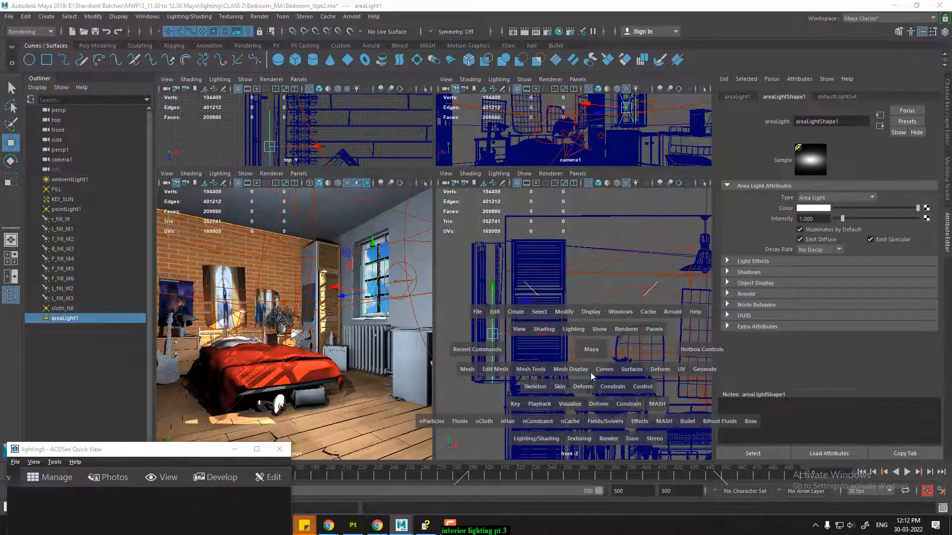
pyautogui.keyDown('alt'); pyautogui.moveTo(521, 341); pyautogui.dragTo(580, 340, button='middle'); pyautogui.keyUp('alt')
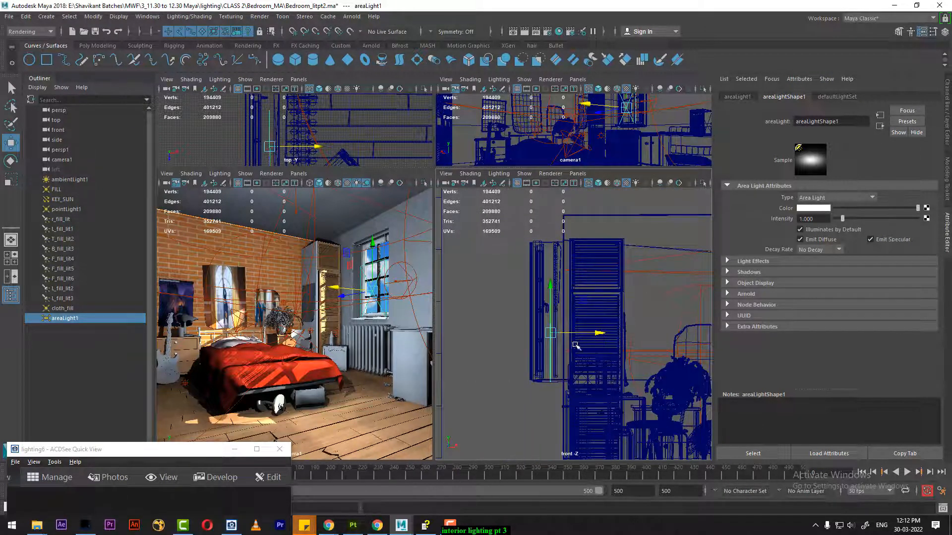
pyautogui.press('r')
pyautogui.moveTo(564, 331); pyautogui.dragTo(563, 329)
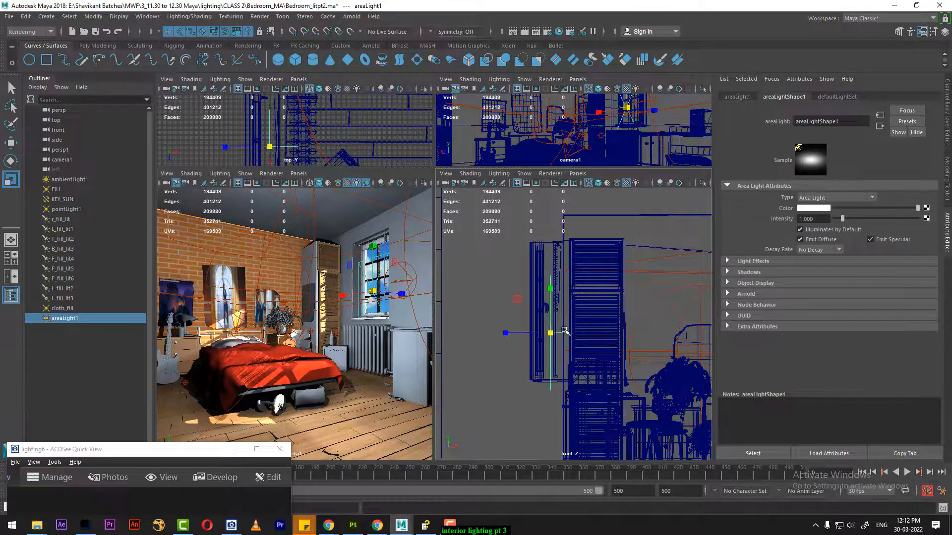
pyautogui.moveTo(550, 288); pyautogui.dragTo(551, 269)
pyautogui.press('w')
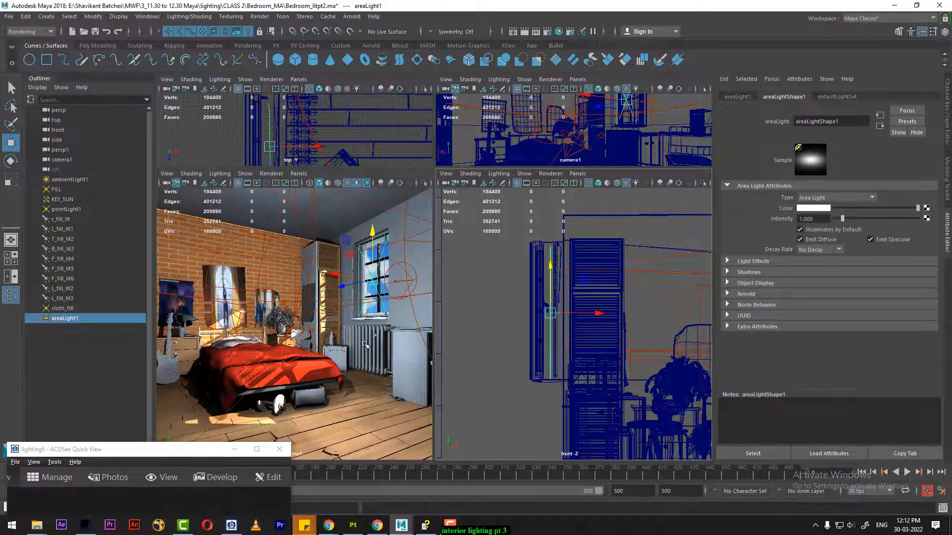
# Deselect the area light and render the camera1 view to check its effect on the room
pyautogui.click(399, 320)
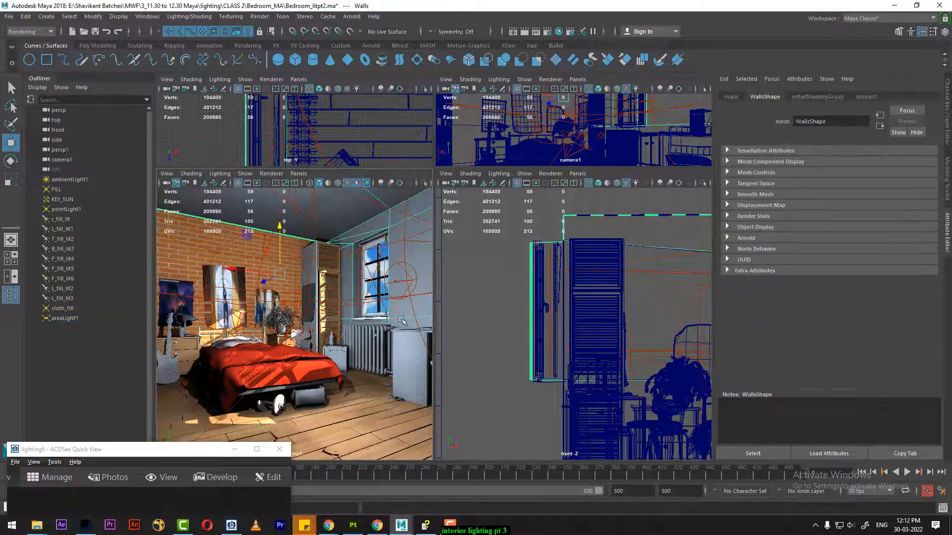
pyautogui.click(523, 32)
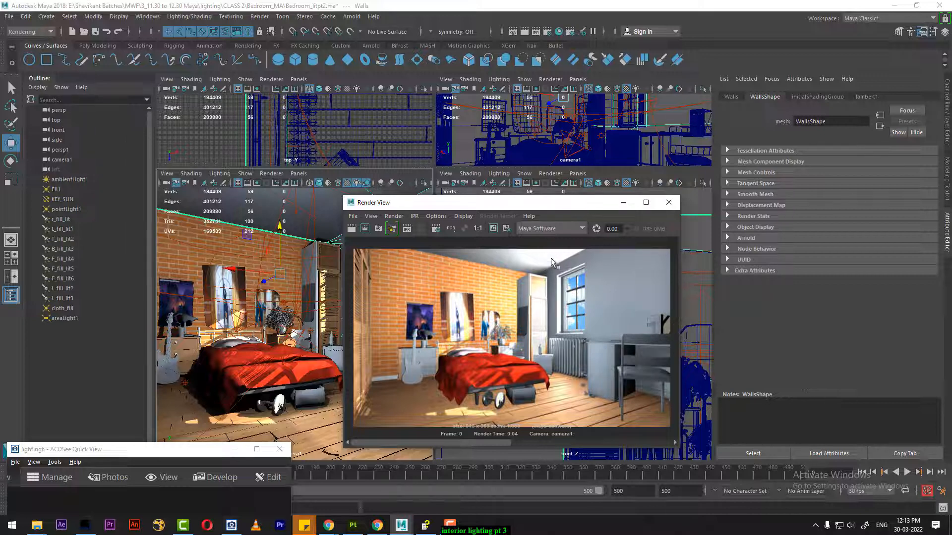
pyautogui.moveTo(589, 212); pyautogui.dragTo(459, 391)
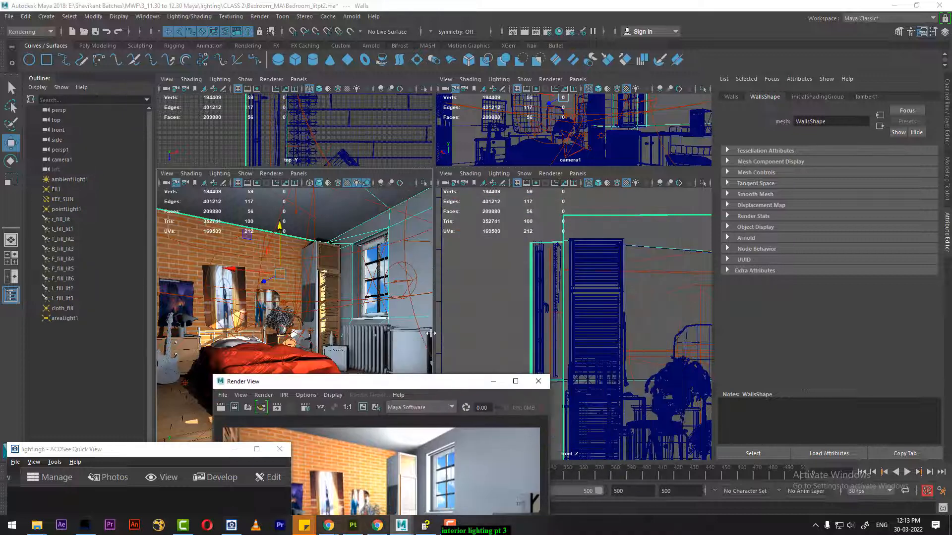
# Set the area light's Intensity to 0.3 and render the camera1 view again
pyautogui.click(369, 284)
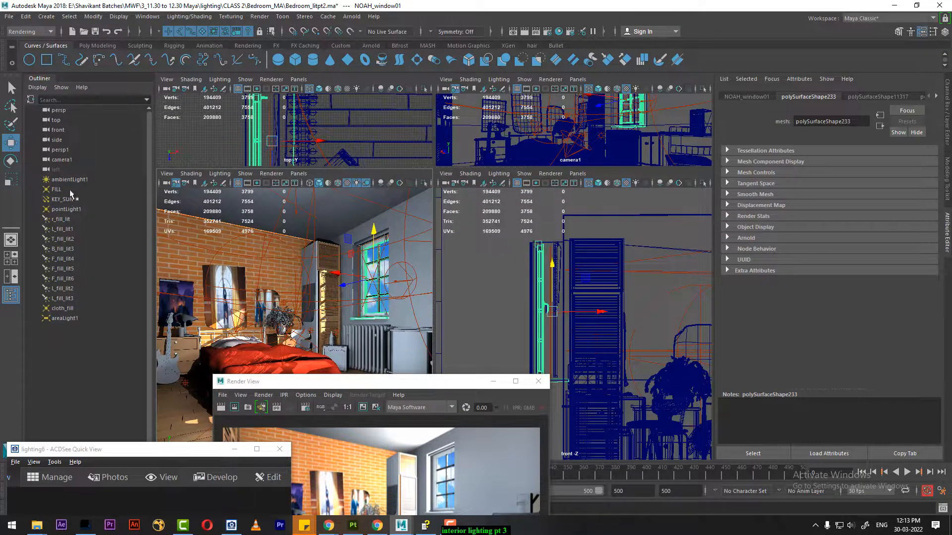
pyautogui.click(65, 318)
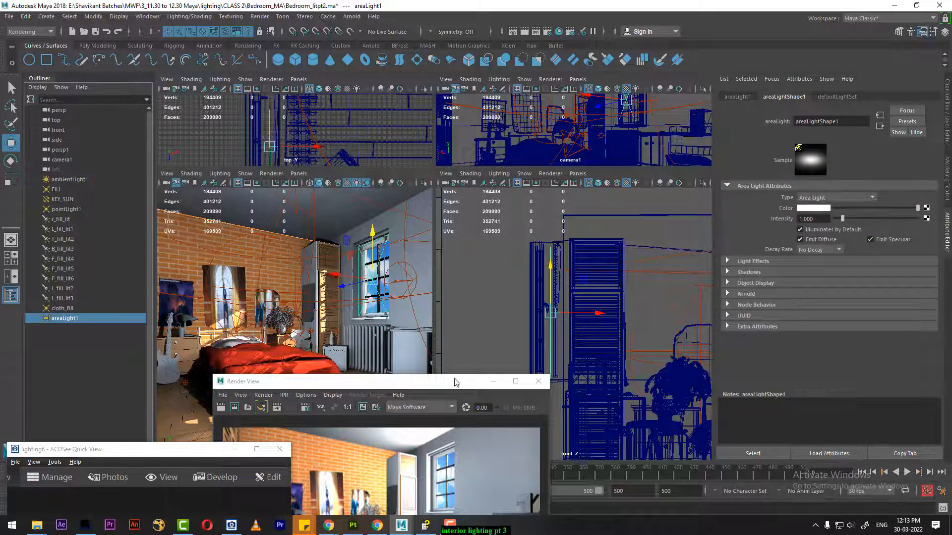
pyautogui.moveTo(449, 386); pyautogui.dragTo(401, 200)
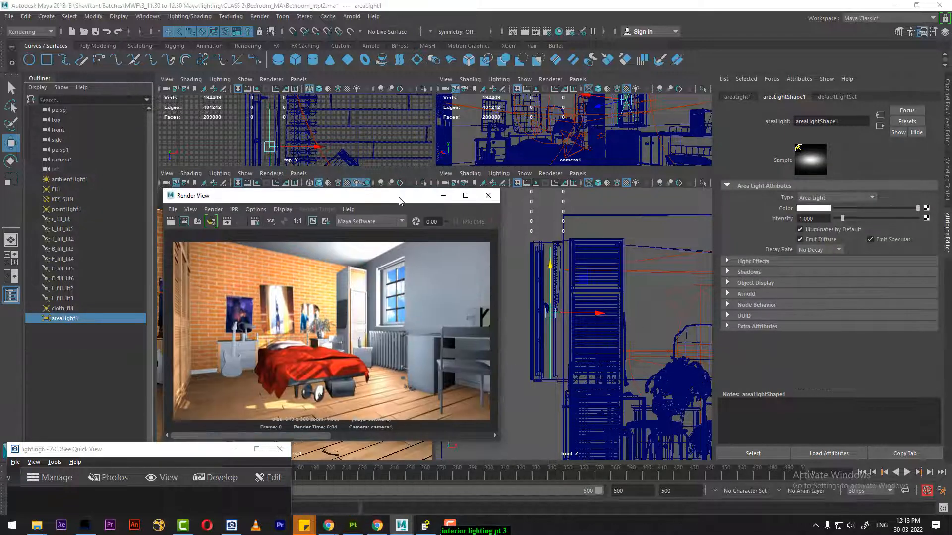
pyautogui.click(812, 219)
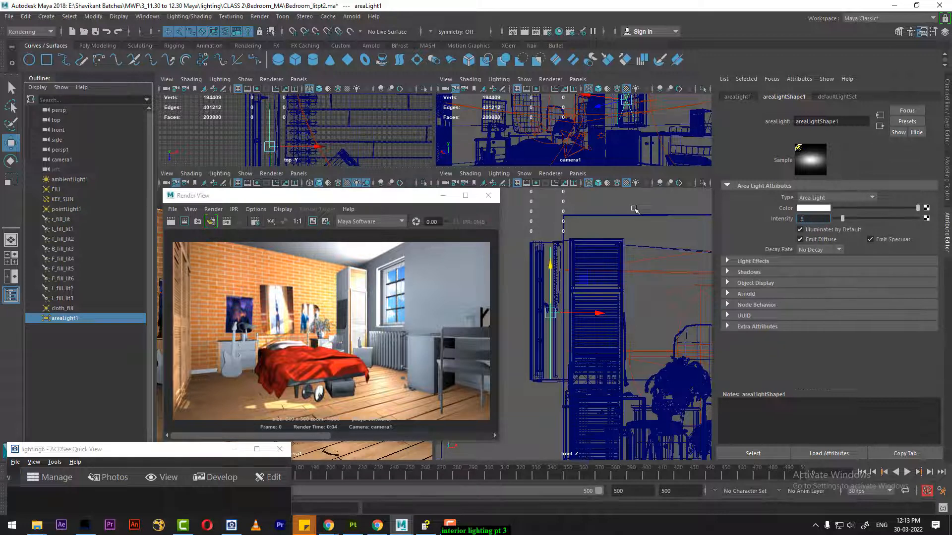
pyautogui.press('Return')
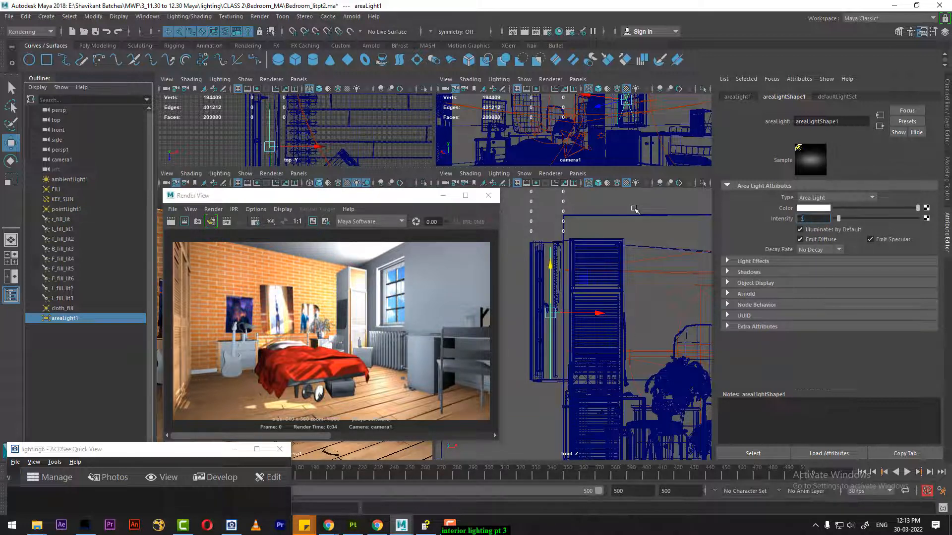
pyautogui.press('Return')
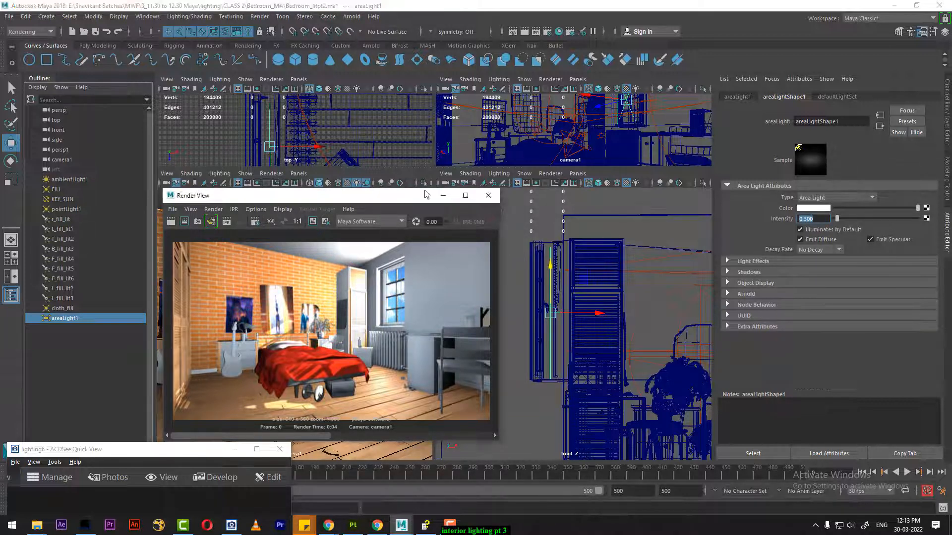
pyautogui.moveTo(387, 196); pyautogui.dragTo(597, 169)
pyautogui.click(395, 241)
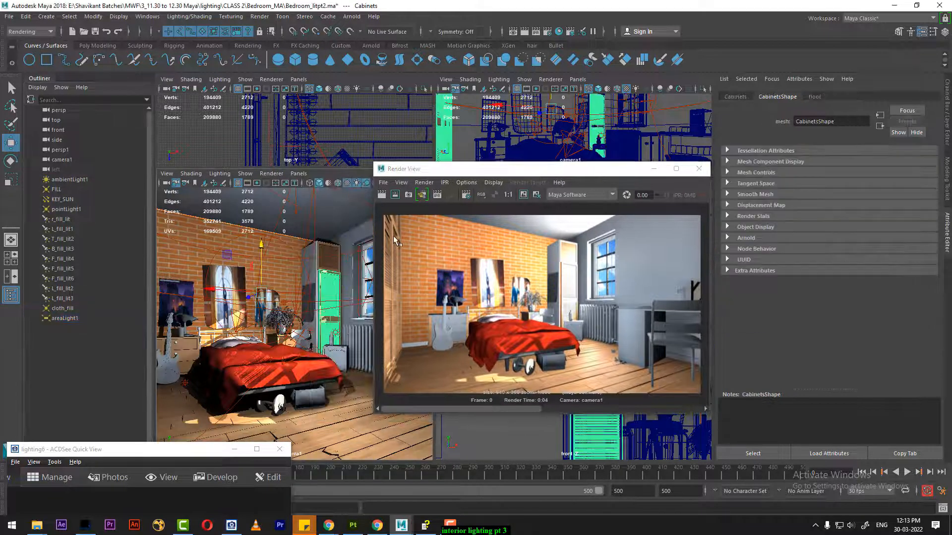
pyautogui.click(381, 195)
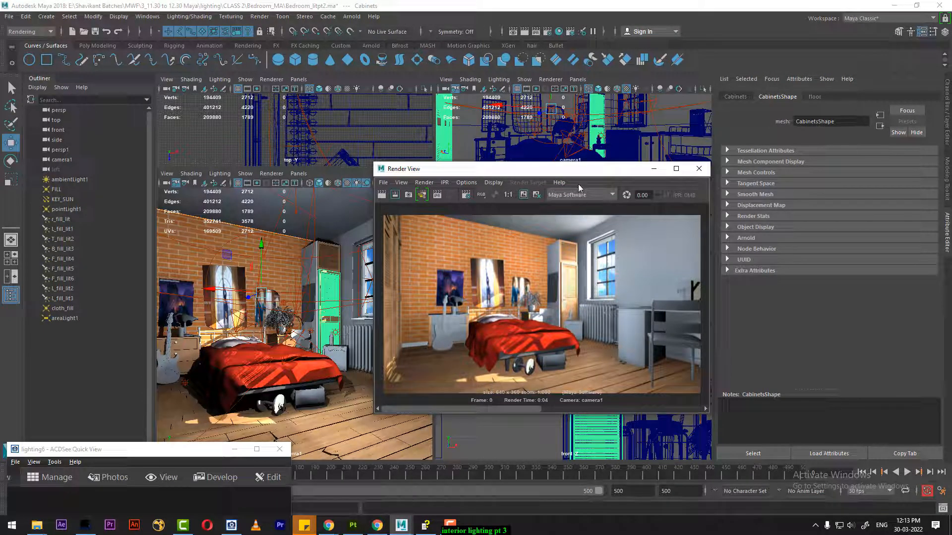
# Turn off Illuminates by Default for the area light and re-render the camera1 view for comparison
pyautogui.moveTo(575, 169); pyautogui.dragTo(411, 308)
pyautogui.click(368, 276)
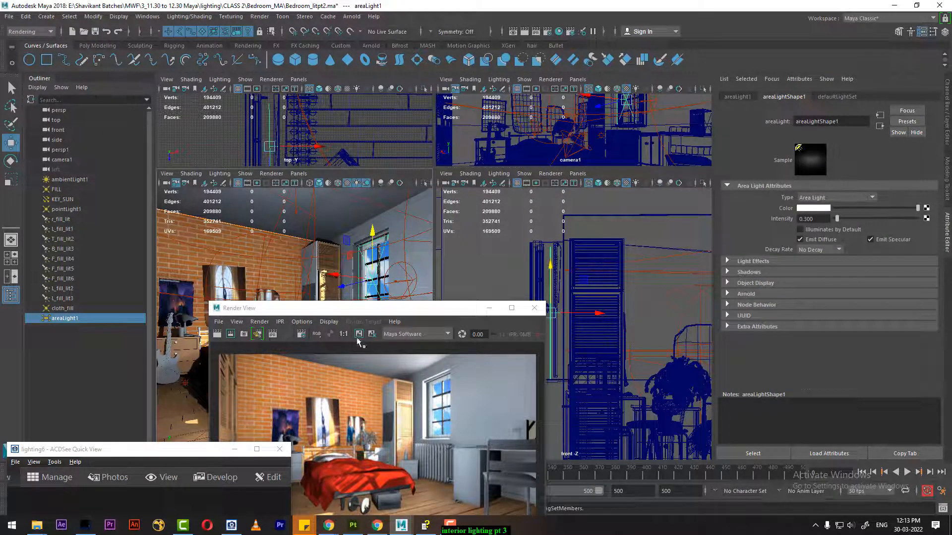
pyautogui.click(217, 334)
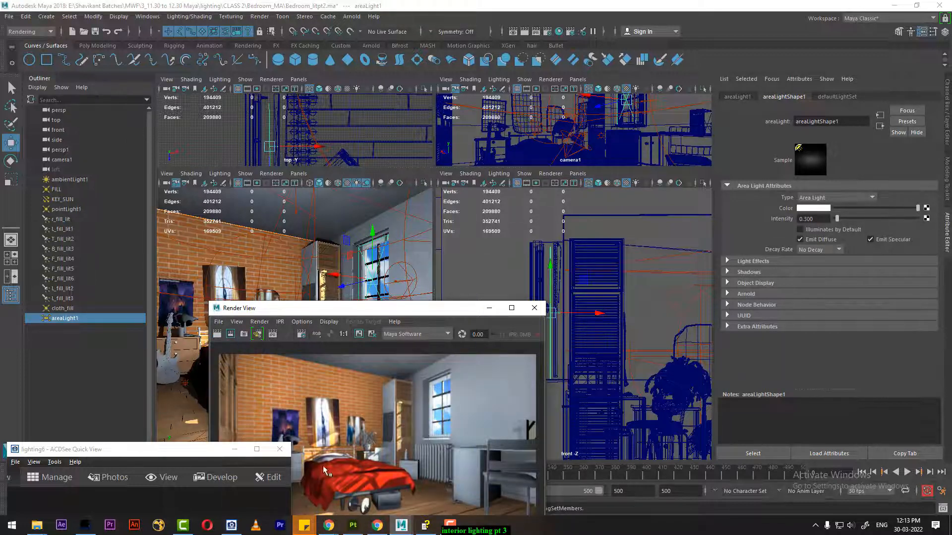
# Turn Illuminates by Default back on for the area light and re-render the camera1 view
pyautogui.click(799, 230)
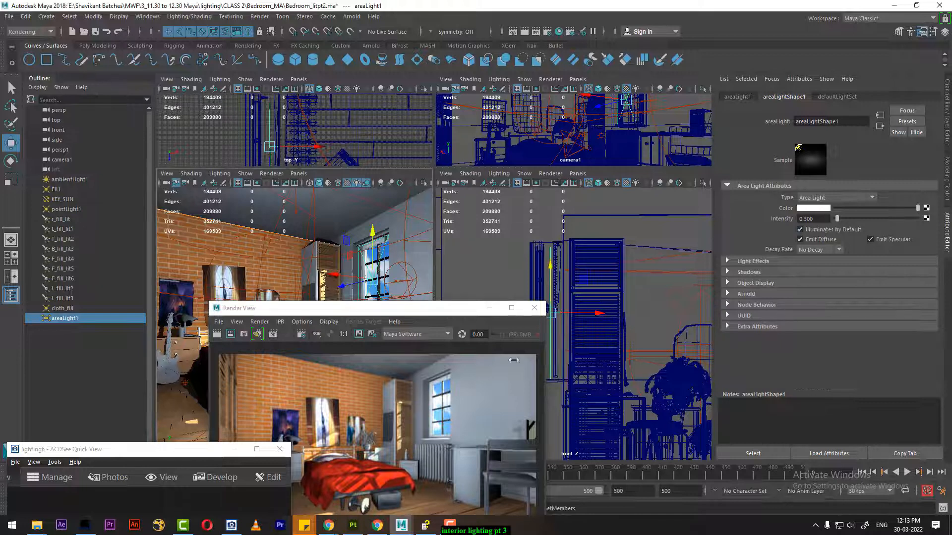
pyautogui.click(216, 335)
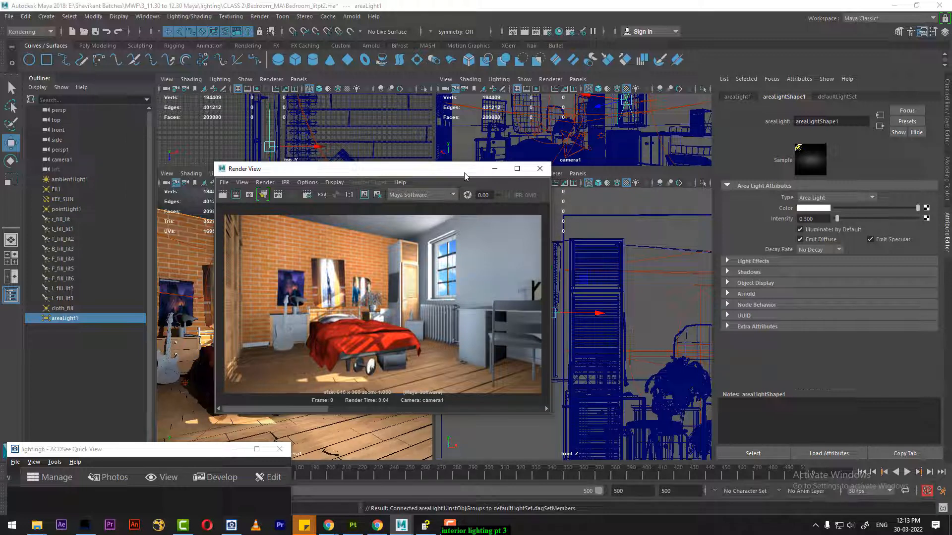
pyautogui.moveTo(464, 176); pyautogui.dragTo(425, 318)
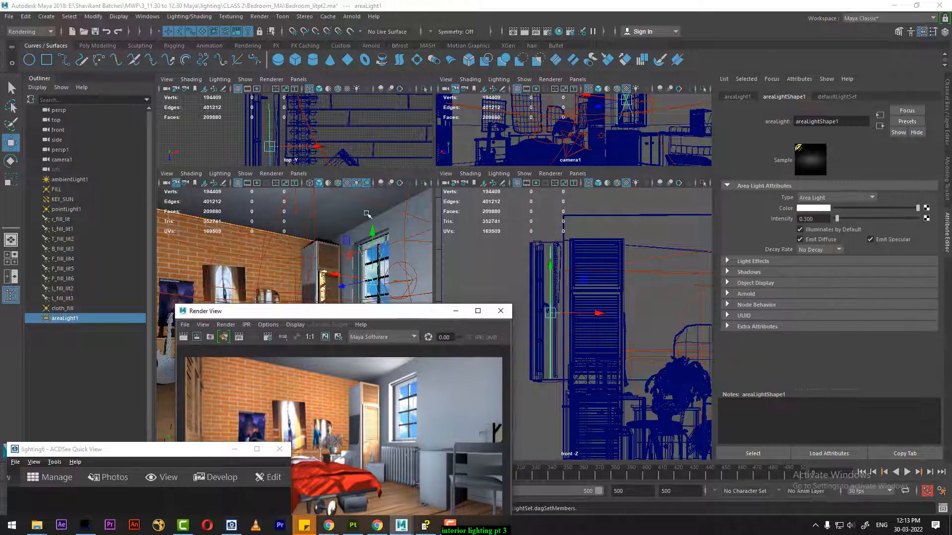
# In the top view, duplicate the area light and move the copy along the wall to the second window opening
pyautogui.middleClick(323, 196)
pyautogui.keyDown('alt'); pyautogui.moveTo(346, 152); pyautogui.dragTo(338, 135, button='right'); pyautogui.keyUp('alt')
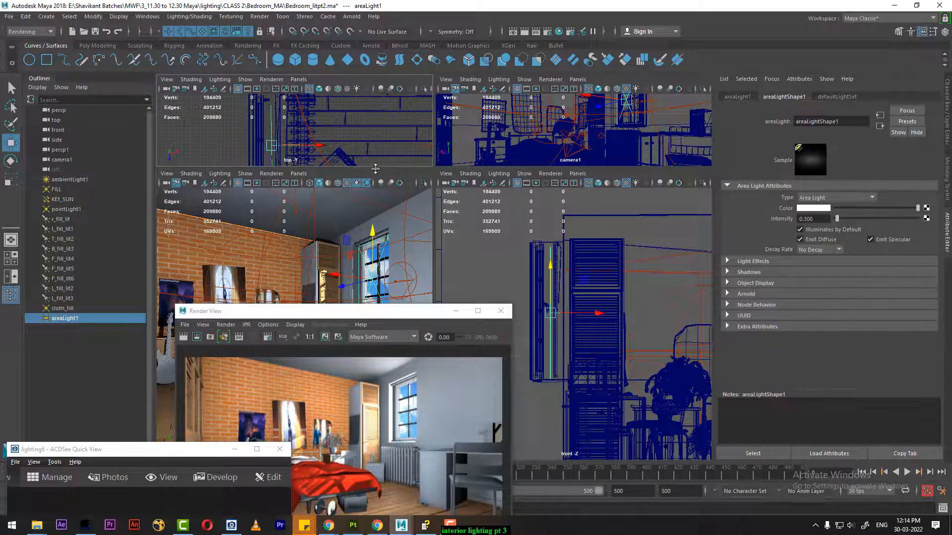
pyautogui.moveTo(375, 169); pyautogui.dragTo(374, 289)
pyautogui.keyDown('alt'); pyautogui.moveTo(359, 221); pyautogui.dragTo(243, 118, button='right'); pyautogui.keyUp('alt')
pyautogui.keyDown('alt'); pyautogui.moveTo(343, 196); pyautogui.dragTo(342, 222, button='middle'); pyautogui.keyUp('alt')
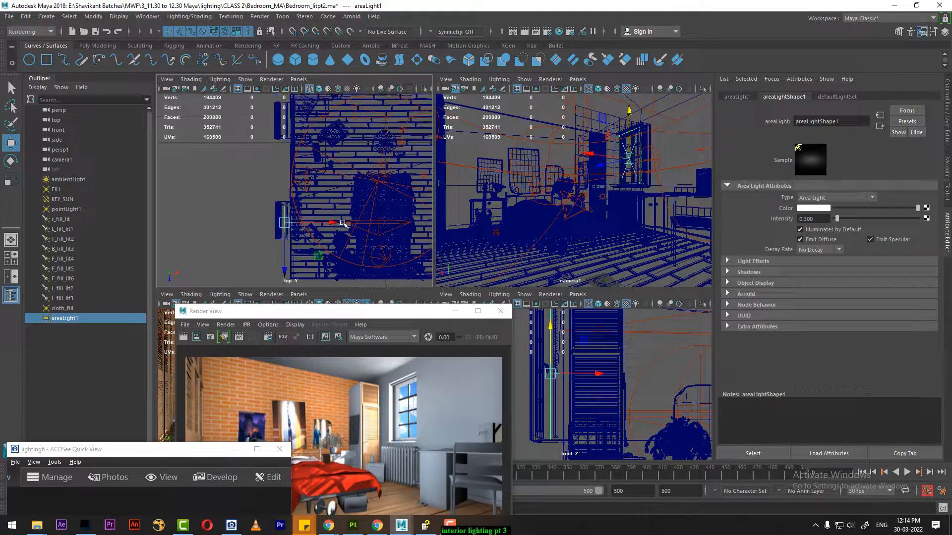
pyautogui.hotkey('ctrl', 'd')
pyautogui.moveTo(285, 272); pyautogui.dragTo(288, 171)
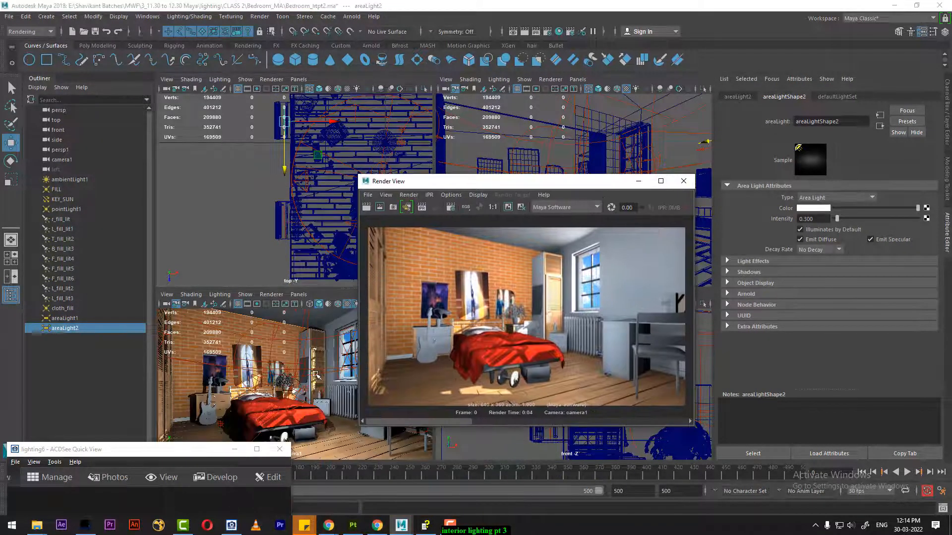
# Render the camera1 view to check the room with both window area lights
pyautogui.click(312, 371)
pyautogui.click(367, 207)
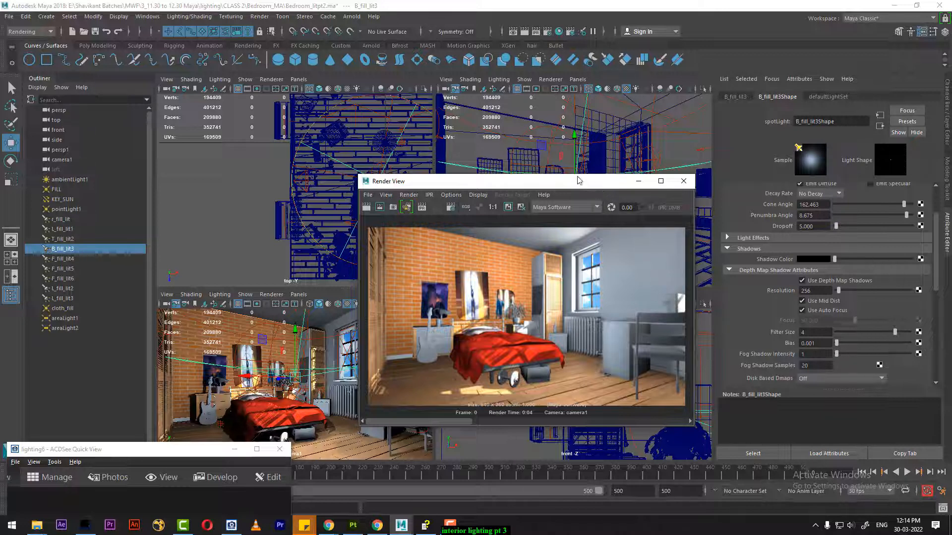
pyautogui.moveTo(579, 180); pyautogui.dragTo(358, 173)
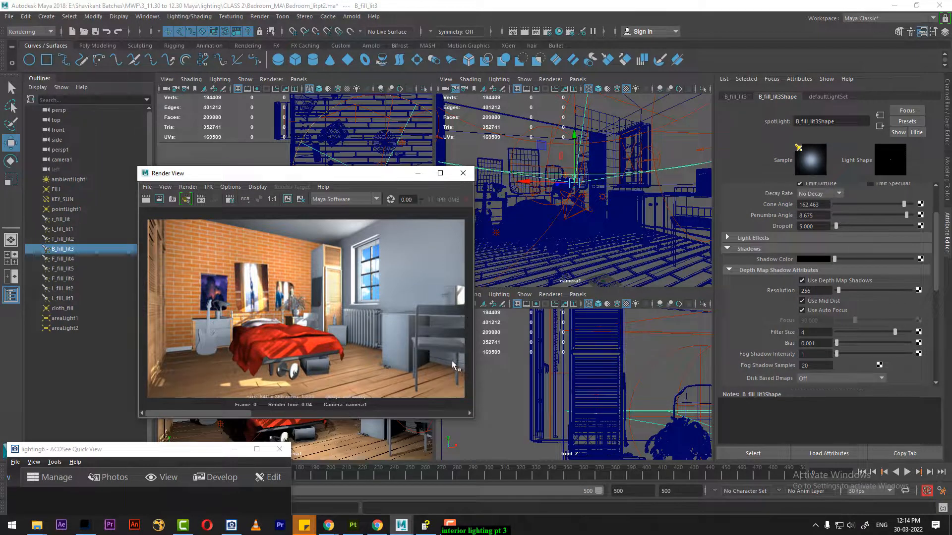
# Select the bedroom floor and open its material attributes to examine the reflectivity settings
pyautogui.moveTo(335, 180); pyautogui.dragTo(681, 80)
pyautogui.click(339, 448)
pyautogui.moveTo(340, 439); pyautogui.dragTo(350, 484, button='right')
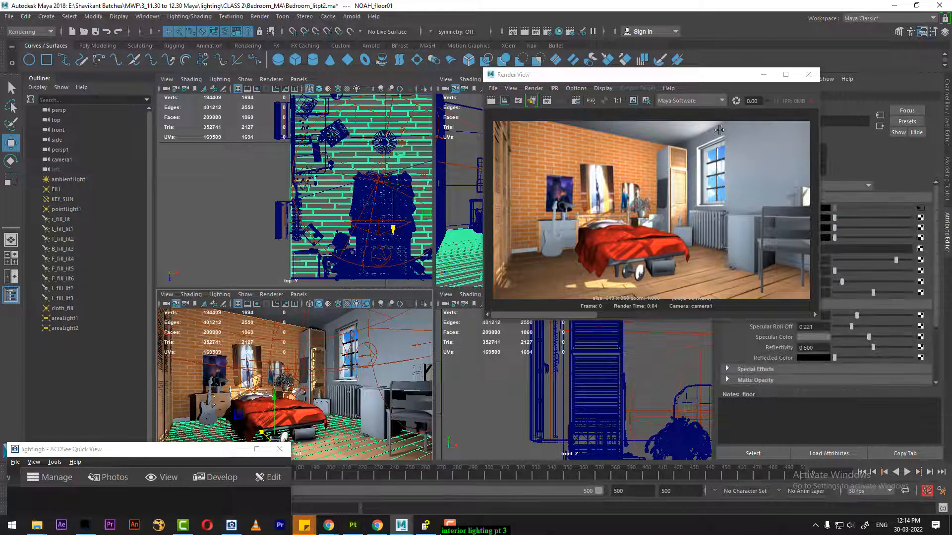
pyautogui.moveTo(711, 83); pyautogui.dragTo(464, 123)
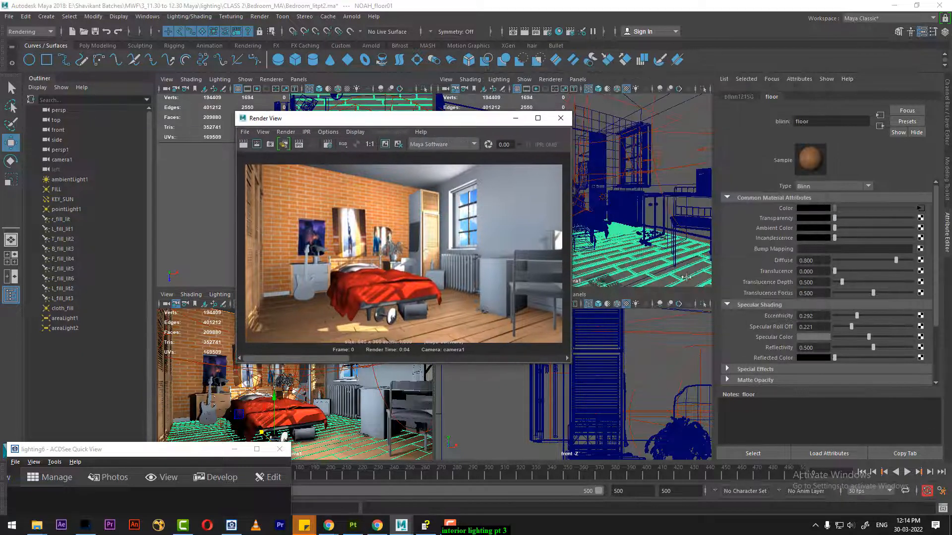
# Turn on Raytracing in the Maya Software render settings
pyautogui.click(547, 32)
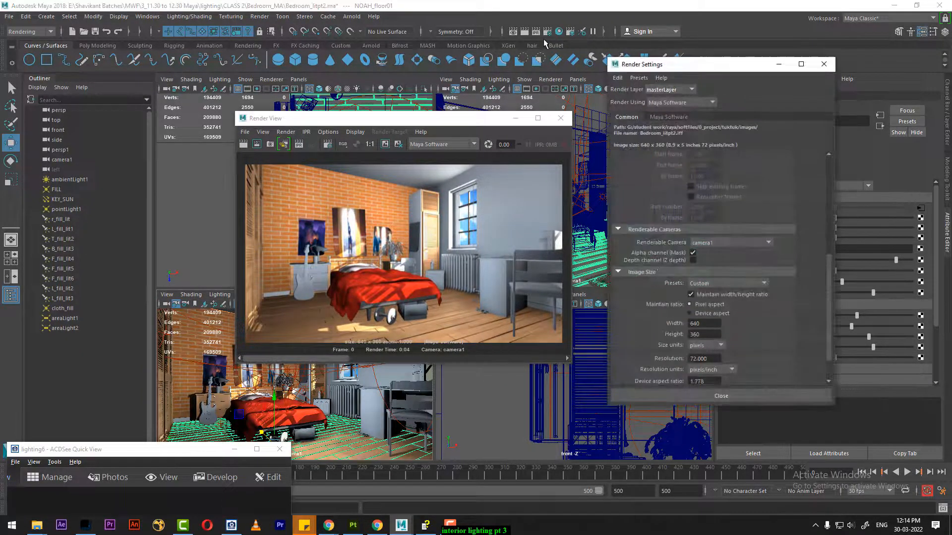
pyautogui.click(660, 119)
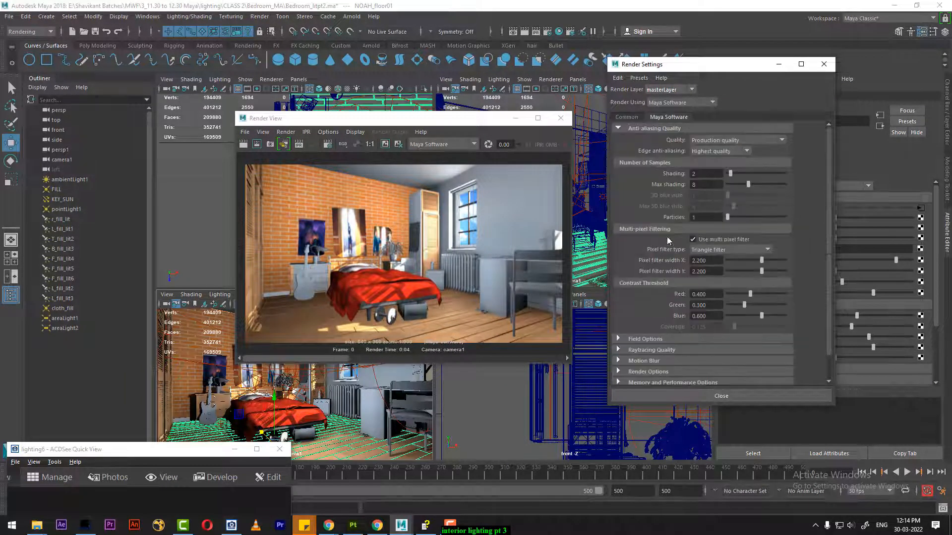
pyautogui.click(675, 352)
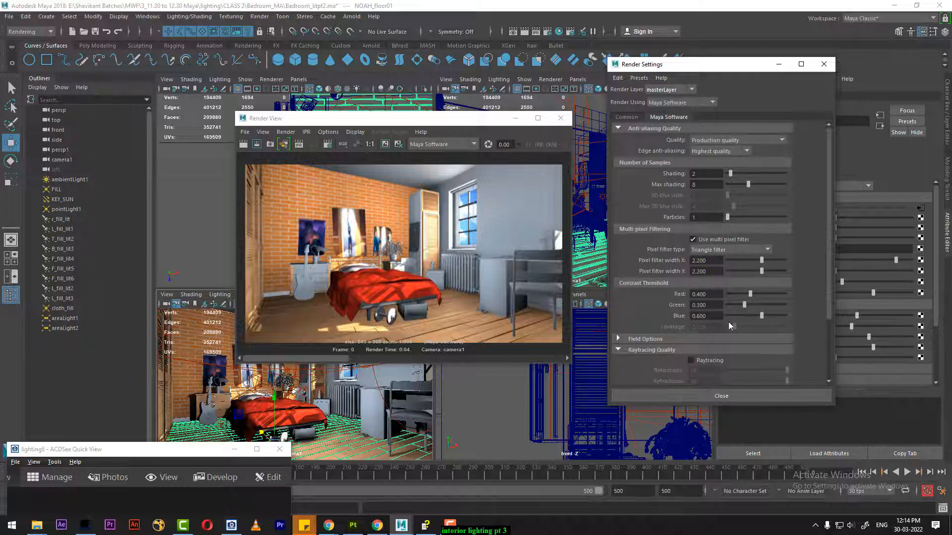
pyautogui.click(387, 145)
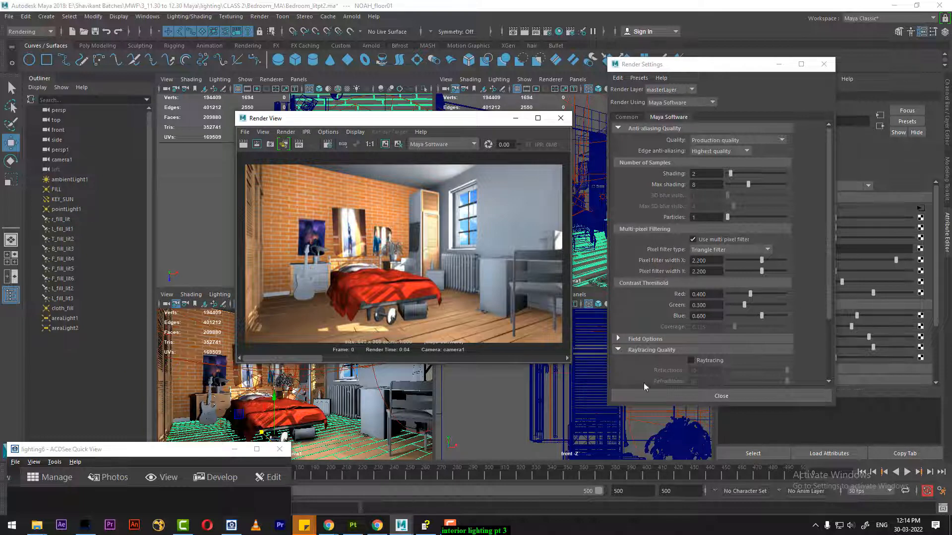
pyautogui.click(710, 361)
pyautogui.scroll(-3, 710, 360)
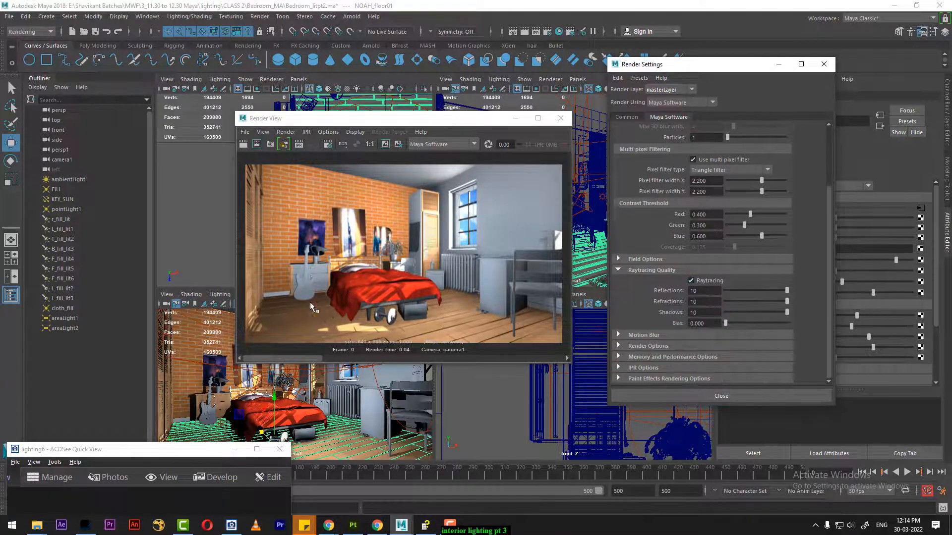
# Render the camera1 view with raytracing and enlarge the render window to full screen
pyautogui.click(314, 426)
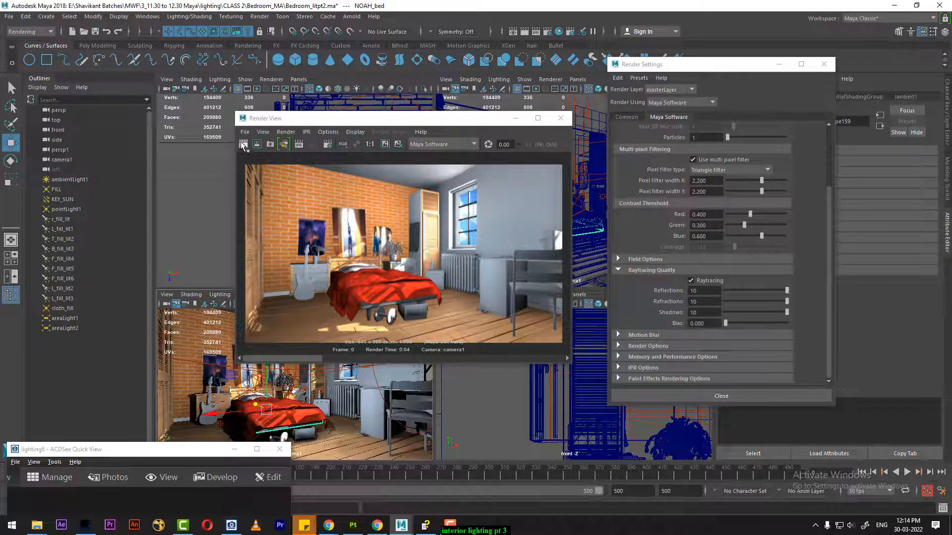
pyautogui.click(244, 144)
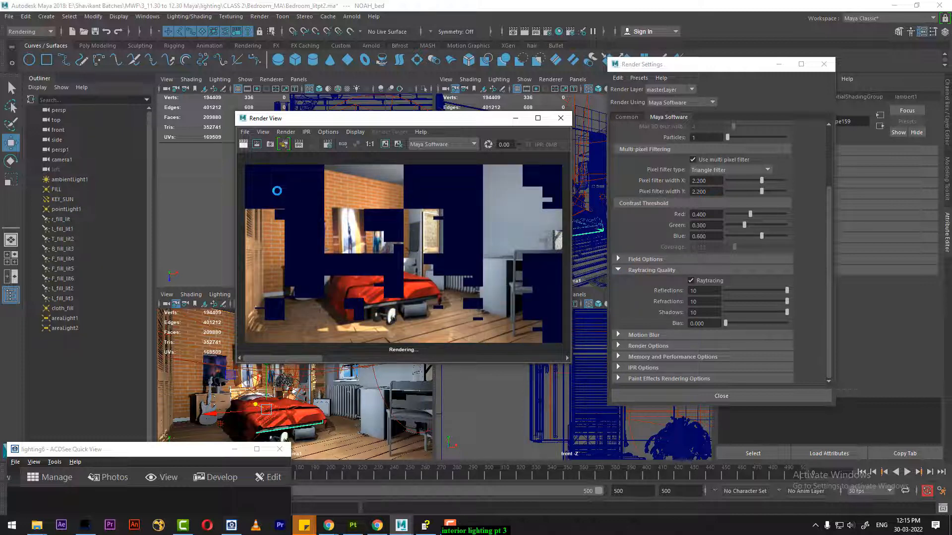
pyautogui.click(537, 118)
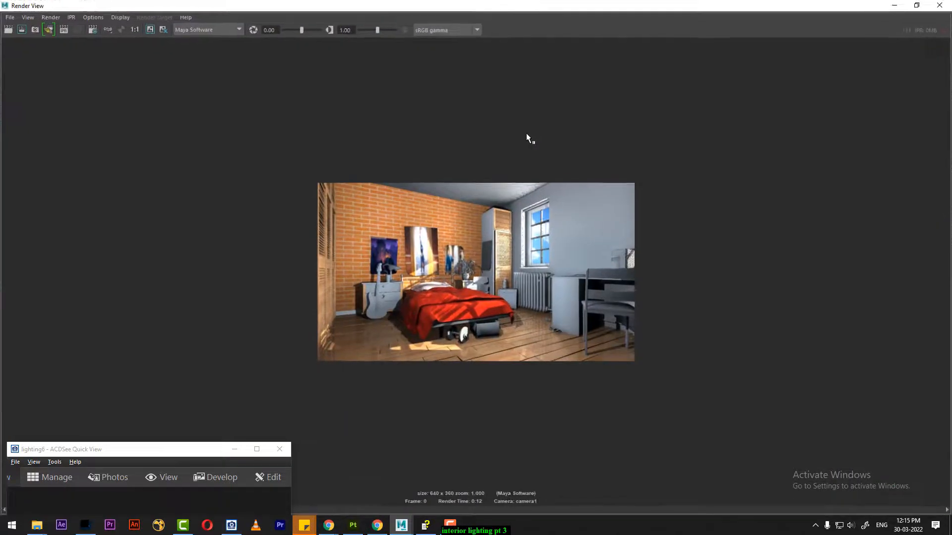
# Compare the raytraced render with the earlier stored render, then minimize the render window
pyautogui.click(241, 453)
pyautogui.click(261, 509)
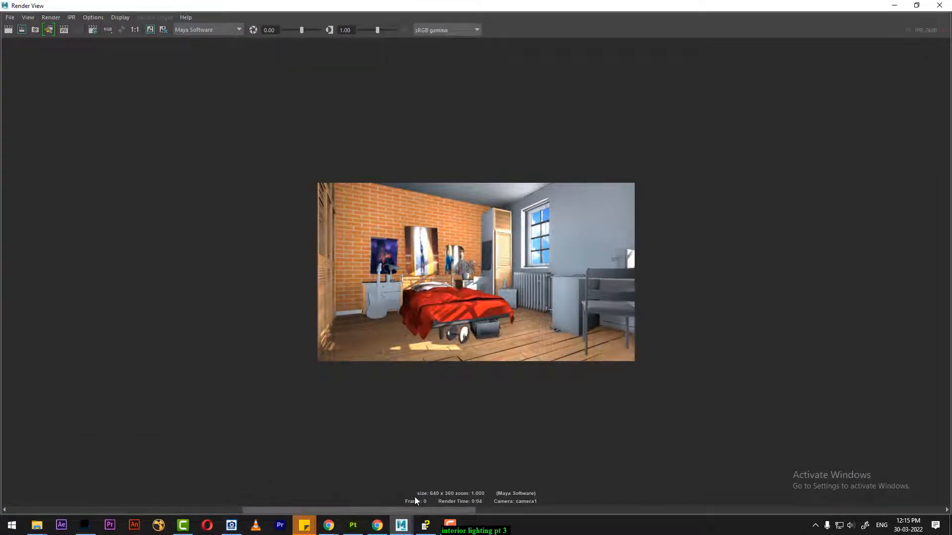
pyautogui.moveTo(414, 496); pyautogui.dragTo(333, 486)
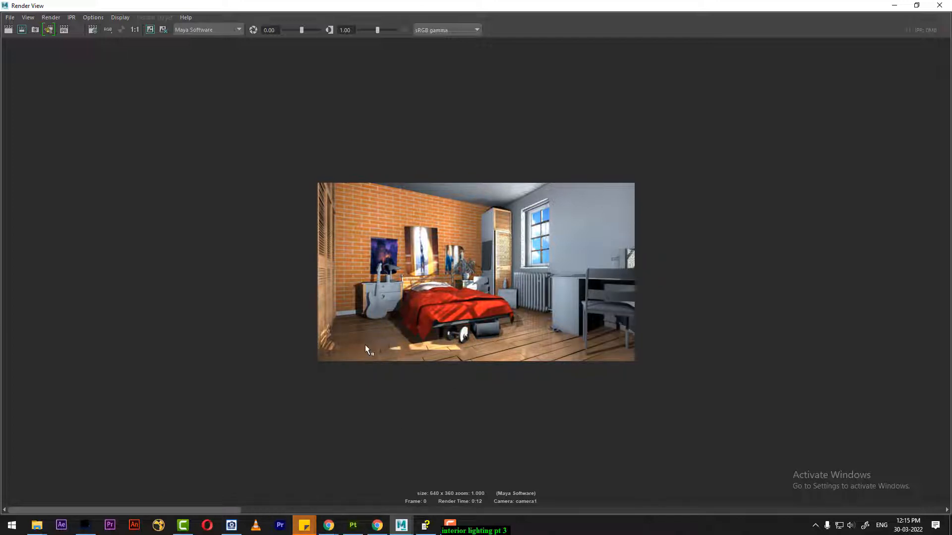
pyautogui.click(896, 6)
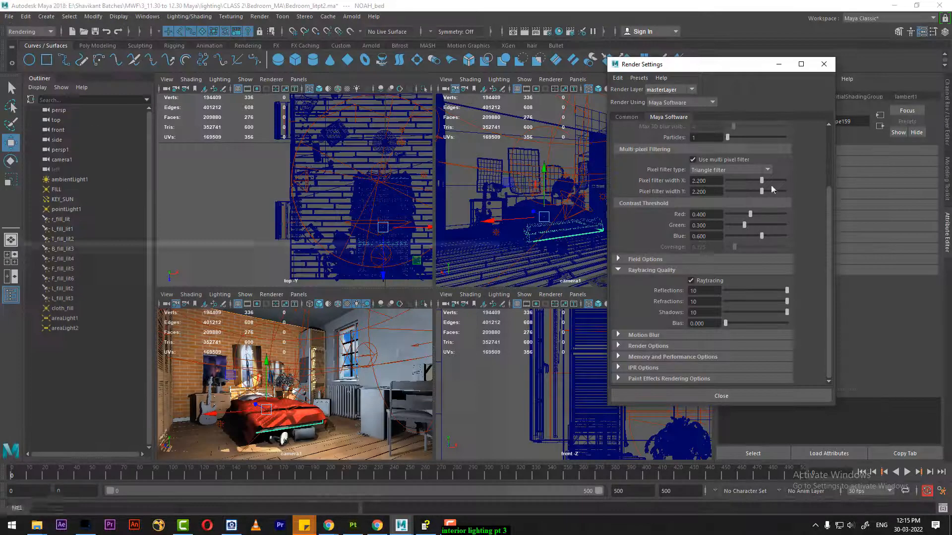
# Lower the floor material's Reflectivity to 0.156 and re-render the camera1 view
pyautogui.click(337, 447)
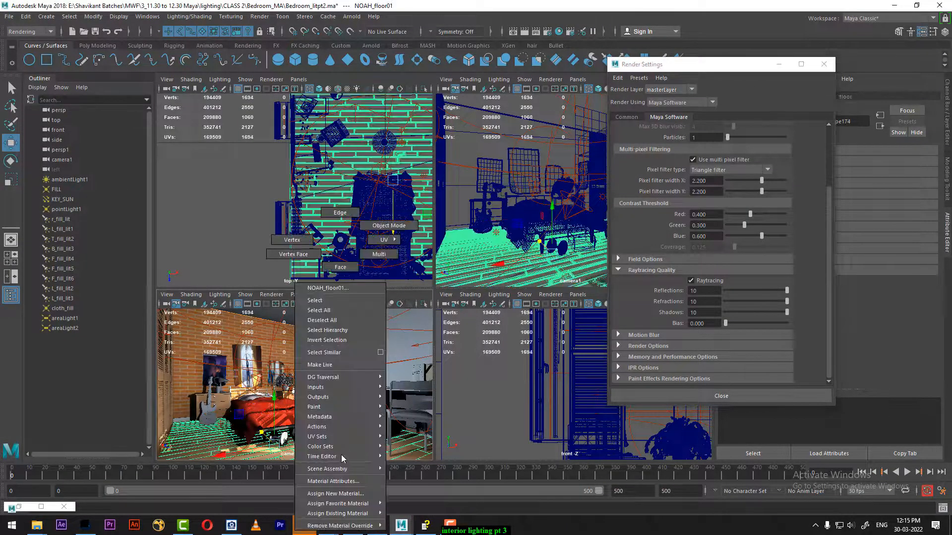
pyautogui.moveTo(341, 452); pyautogui.dragTo(349, 498, button='right')
pyautogui.click(349, 494)
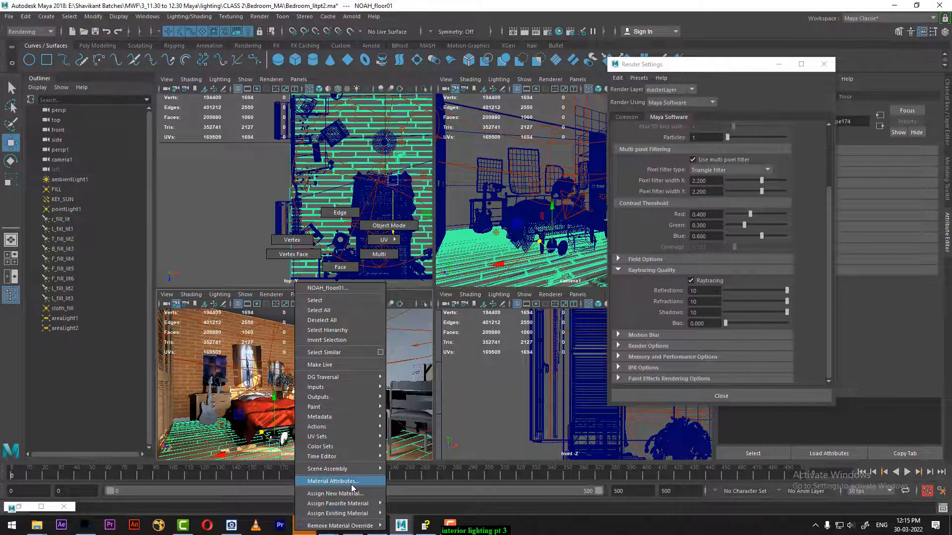
pyautogui.click(778, 65)
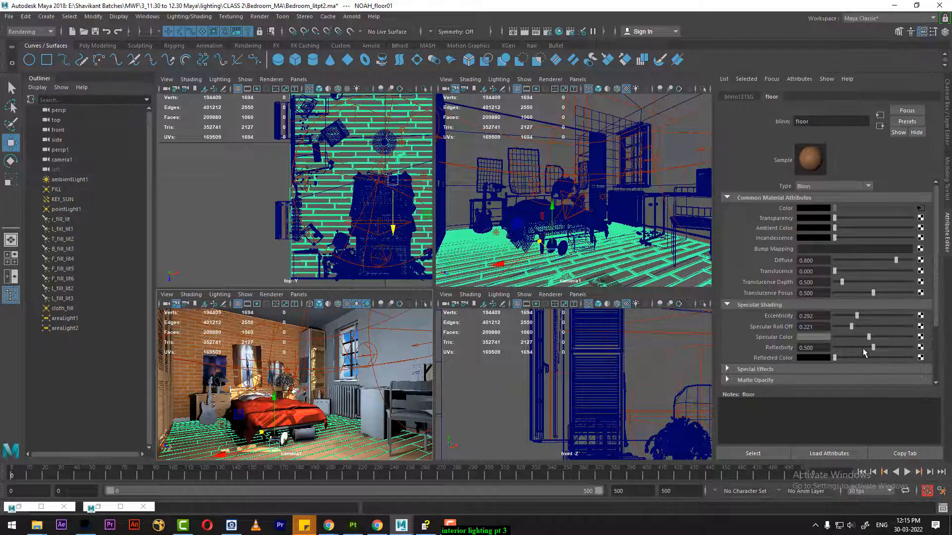
pyautogui.moveTo(862, 348); pyautogui.dragTo(847, 351)
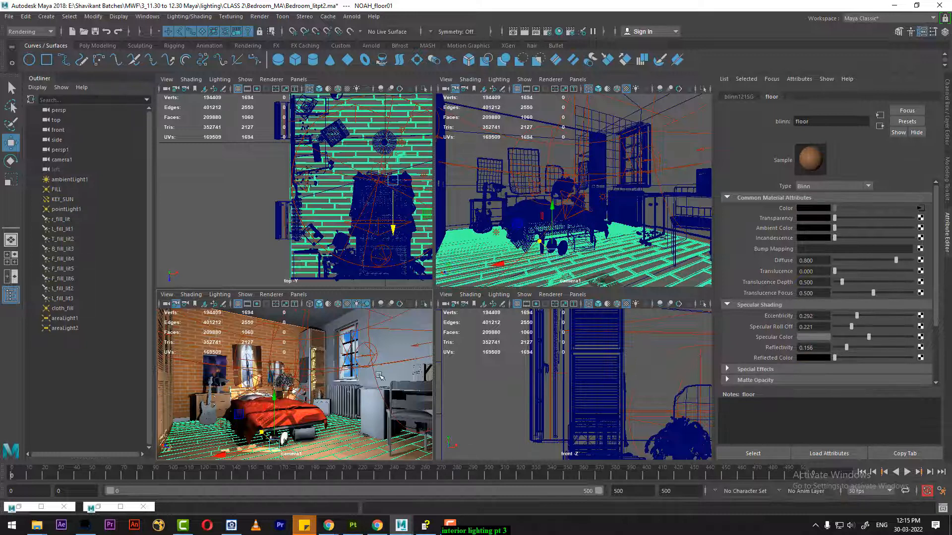
pyautogui.click(387, 370)
pyautogui.click(525, 32)
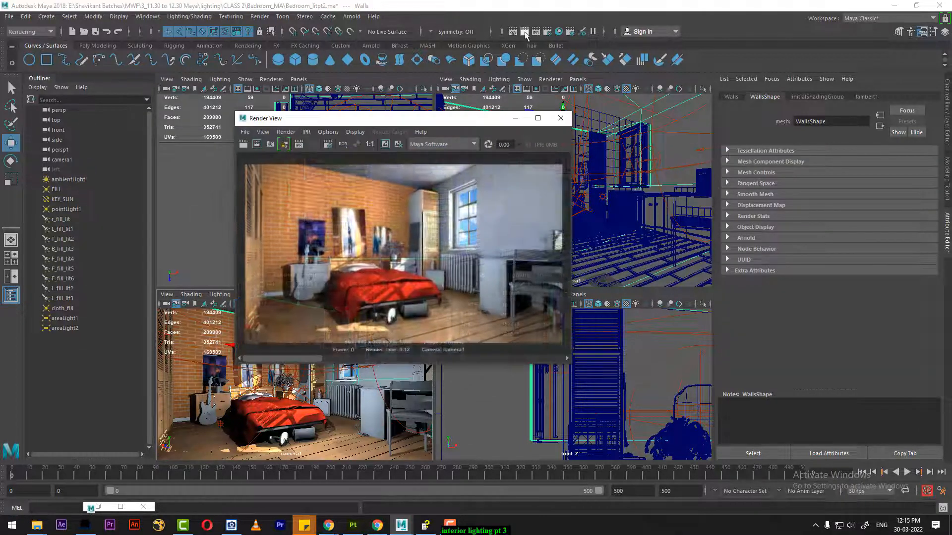
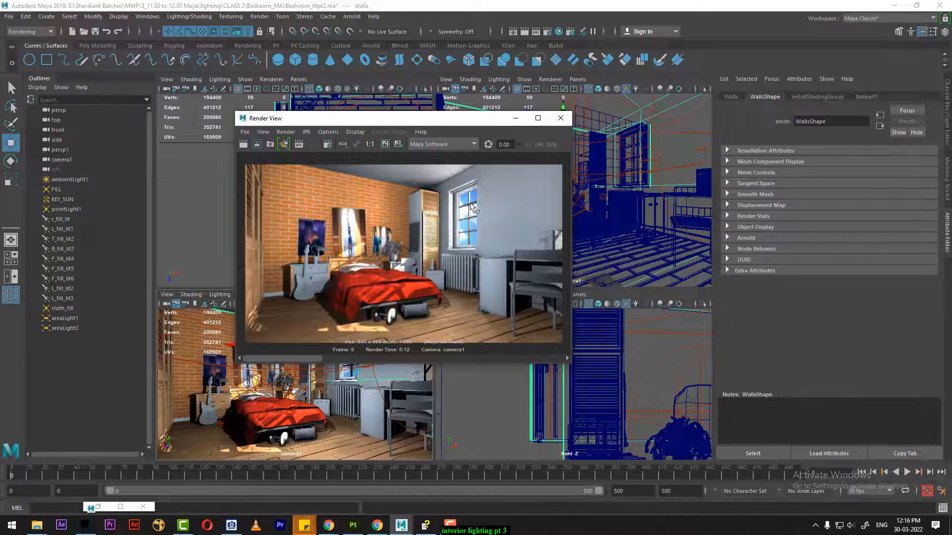
# Reopen the floor's material attributes, set Reflectivity to 0.260 and render the camera1 view again
pyautogui.click(353, 444)
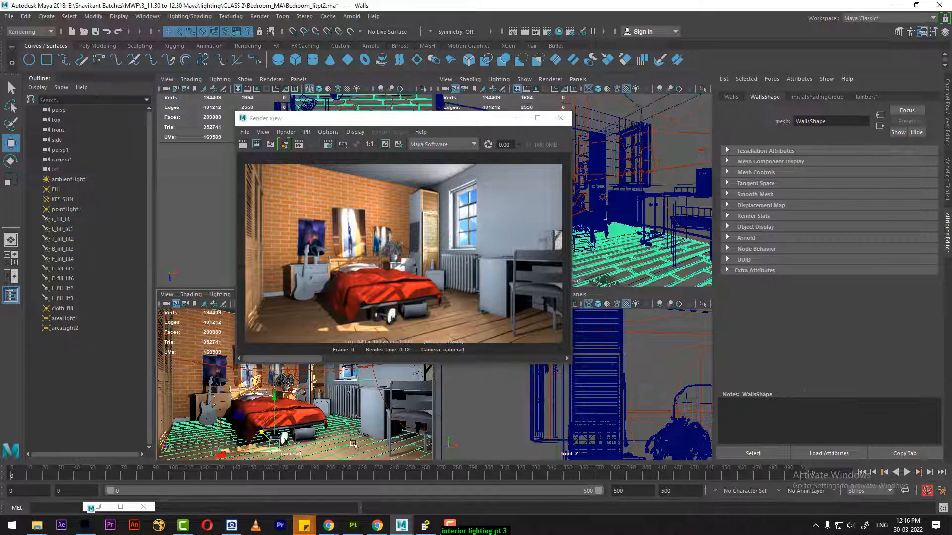
pyautogui.rightClick(353, 444)
pyautogui.click(358, 483)
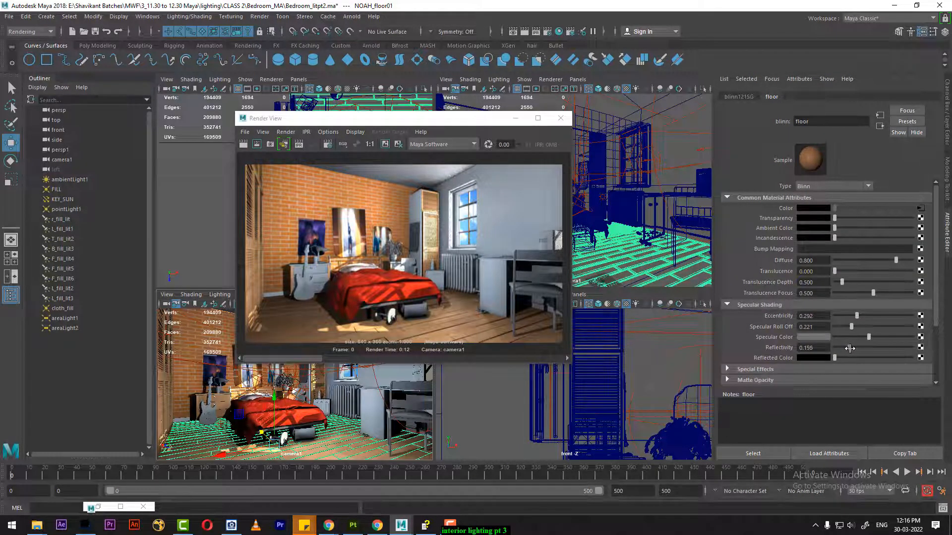
pyautogui.moveTo(849, 348); pyautogui.dragTo(855, 348)
pyautogui.click(243, 147)
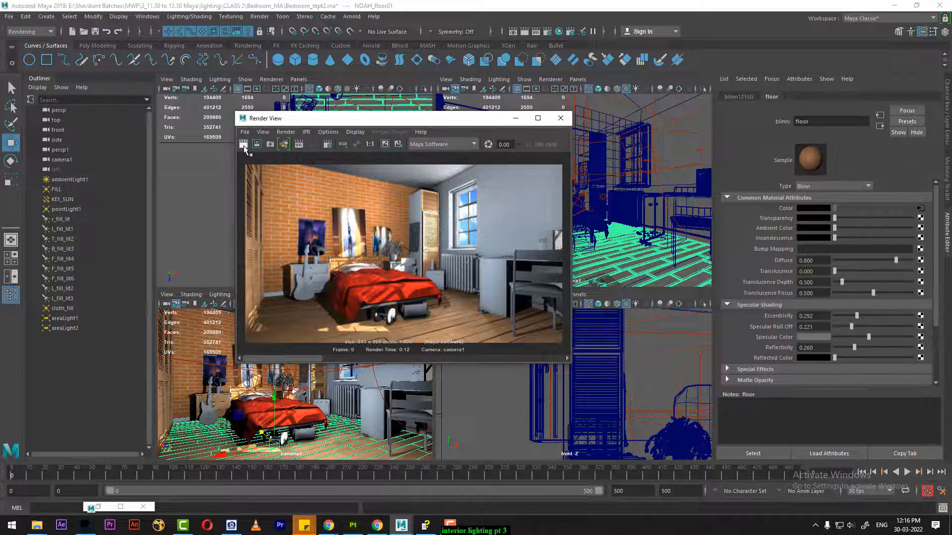
pyautogui.click(243, 147)
# Raise the floor material's Reflectivity to 0.935
pyautogui.moveTo(869, 348); pyautogui.dragTo(896, 348)
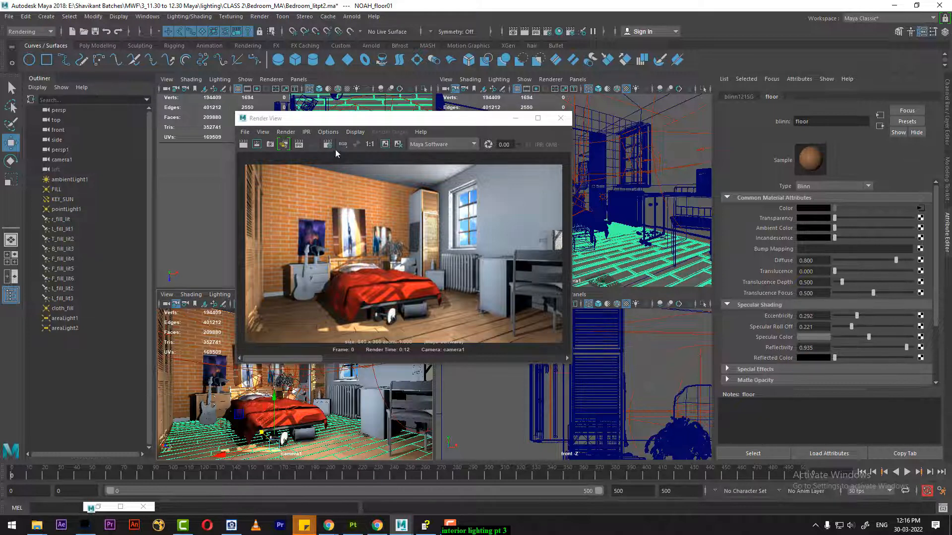
# Raise the floor material's reflected color to a dark grey, keeping earlier images in the Render View and rendering before and after the change
pyautogui.click(385, 144)
pyautogui.click(243, 144)
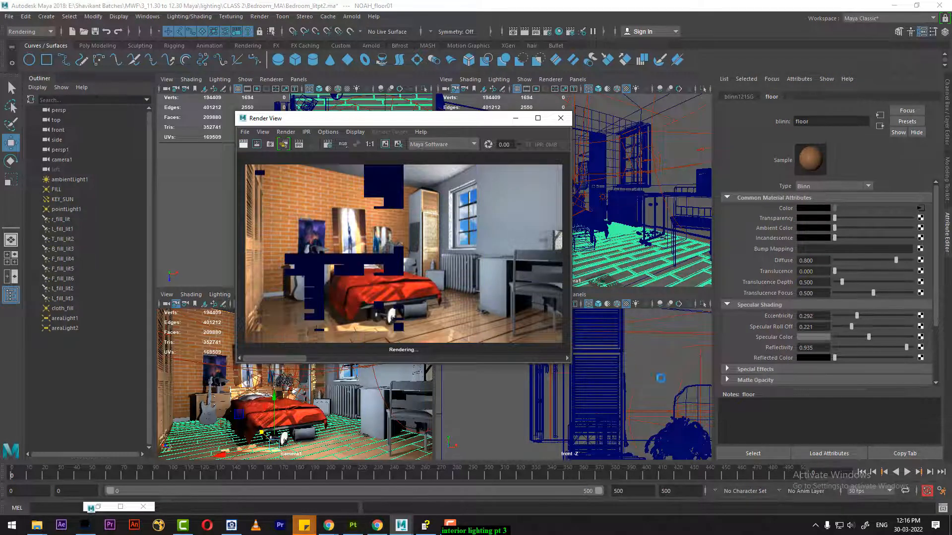
pyautogui.moveTo(835, 358); pyautogui.dragTo(854, 358)
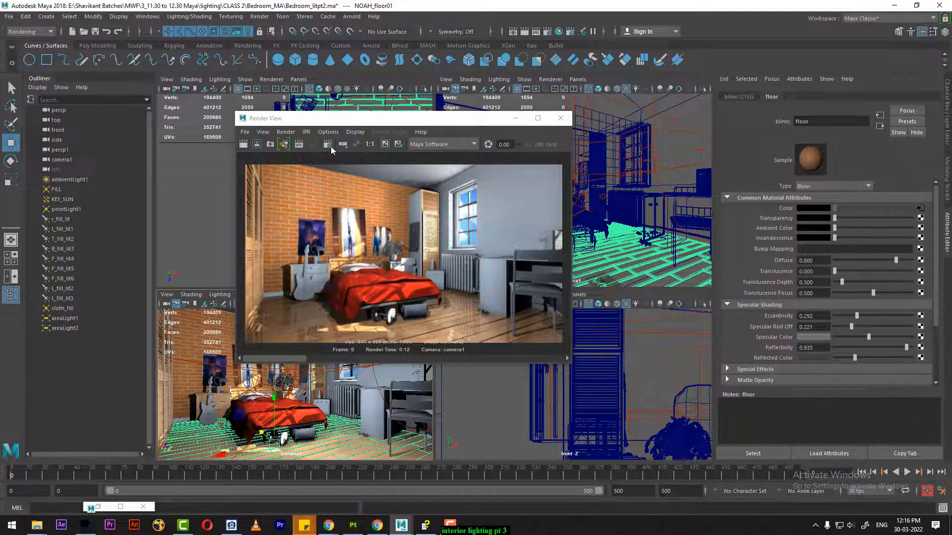
pyautogui.click(378, 147)
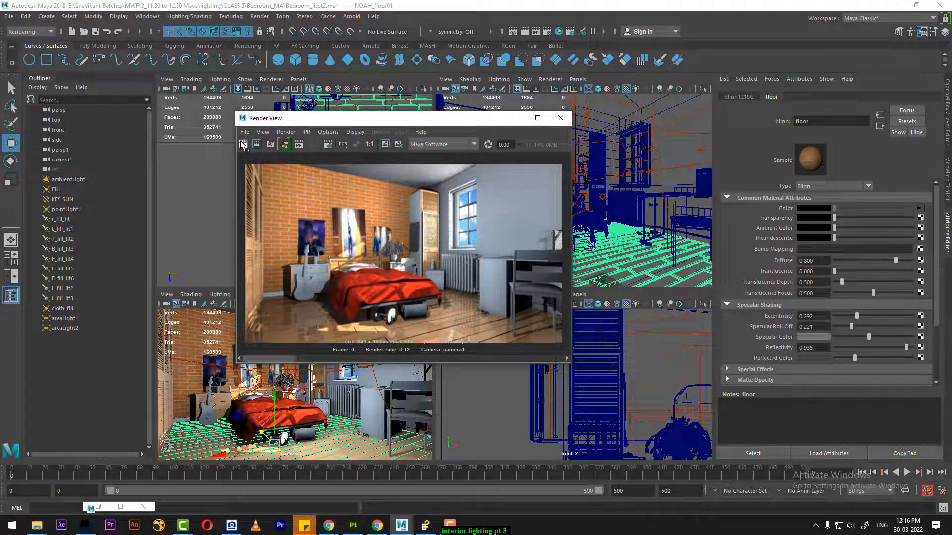
pyautogui.click(243, 144)
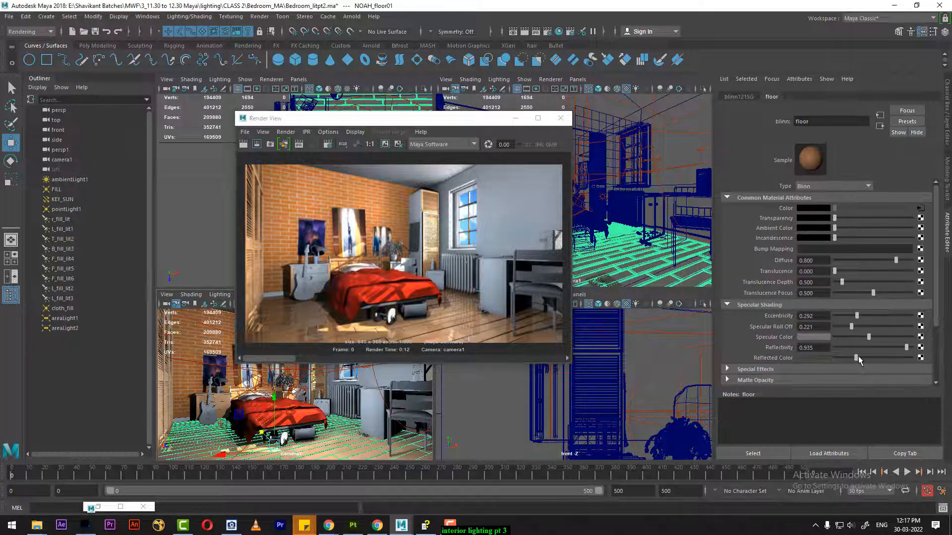
# Set the floor material's reflected color to white and its reflectivity to 0.3, rendering the camera view after each change
pyautogui.moveTo(858, 356); pyautogui.dragTo(911, 358)
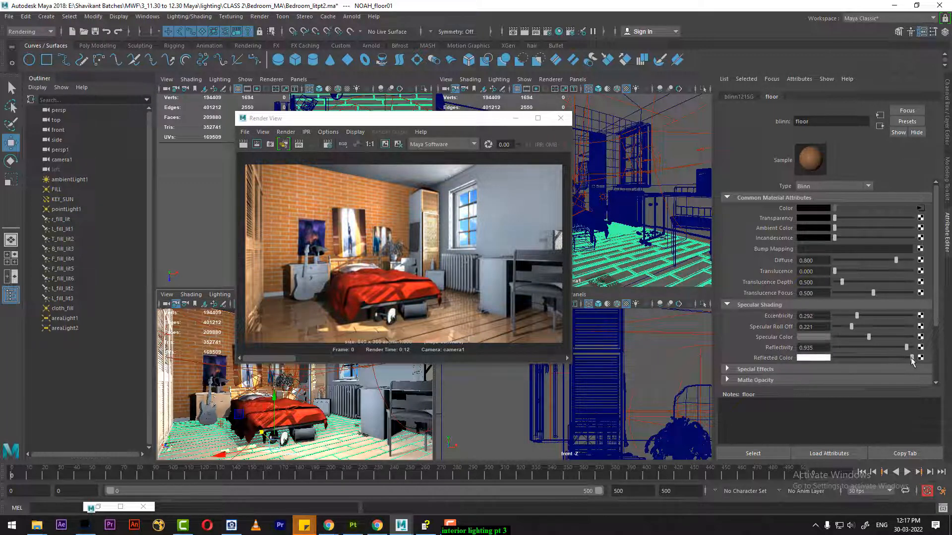
pyautogui.click(243, 144)
pyautogui.click(812, 347)
pyautogui.write('0.3')
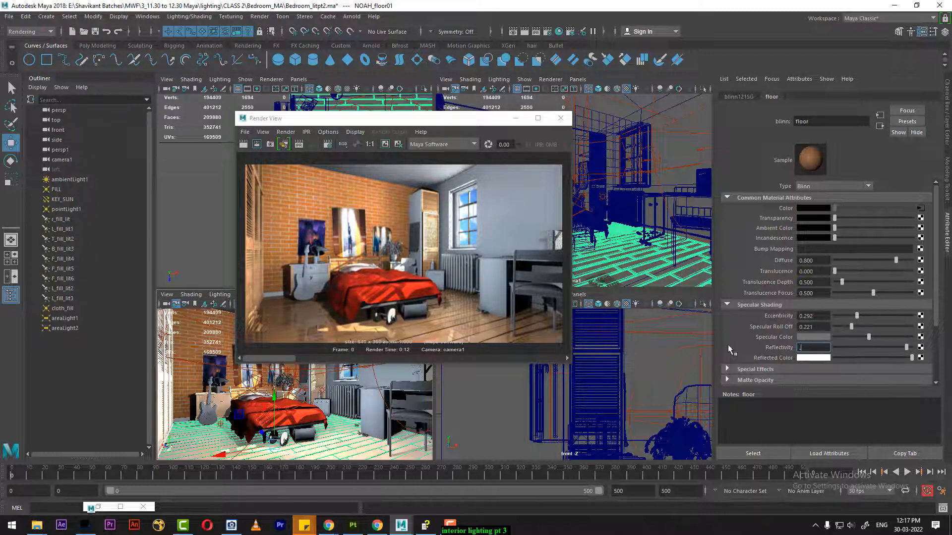
pyautogui.press('Return')
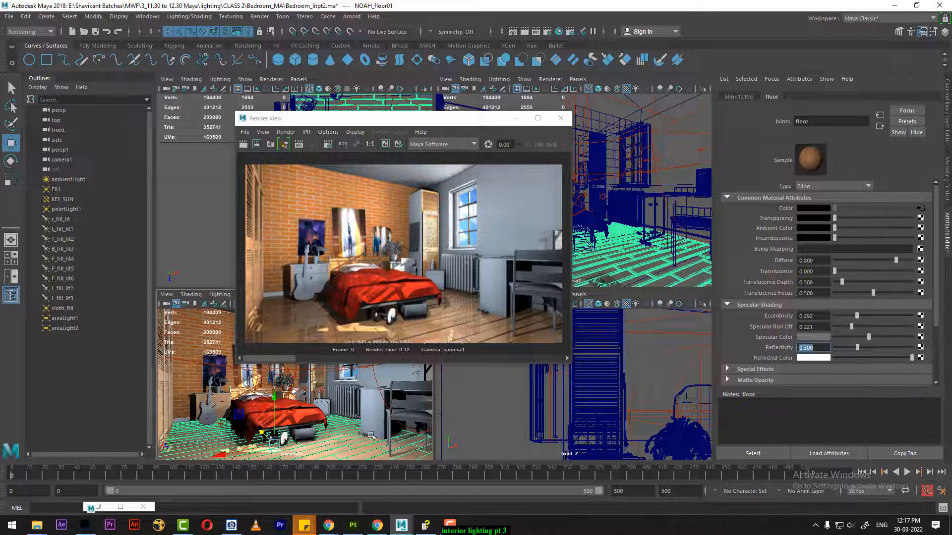
pyautogui.click(243, 144)
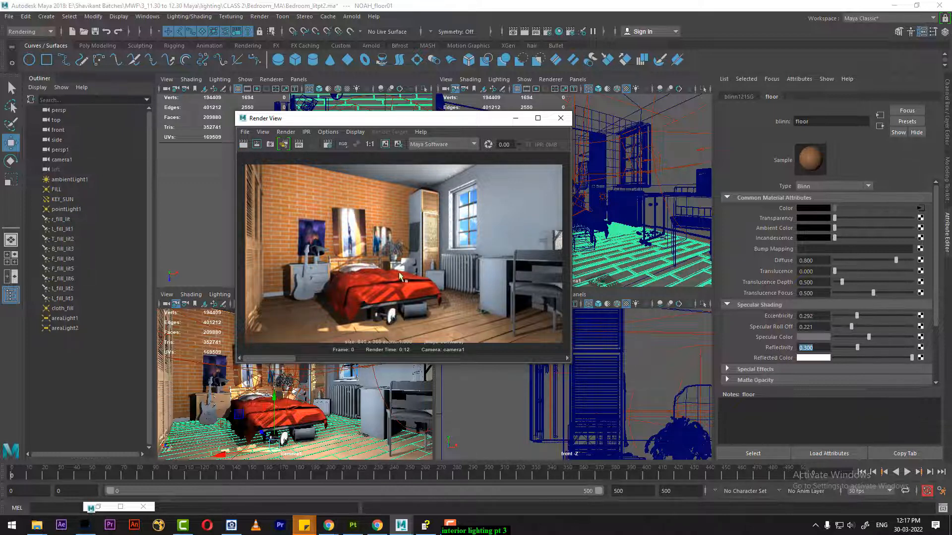
# Move the Render View off the shaded camera view and select areaLight1 at the window
pyautogui.moveTo(448, 124); pyautogui.dragTo(590, 299)
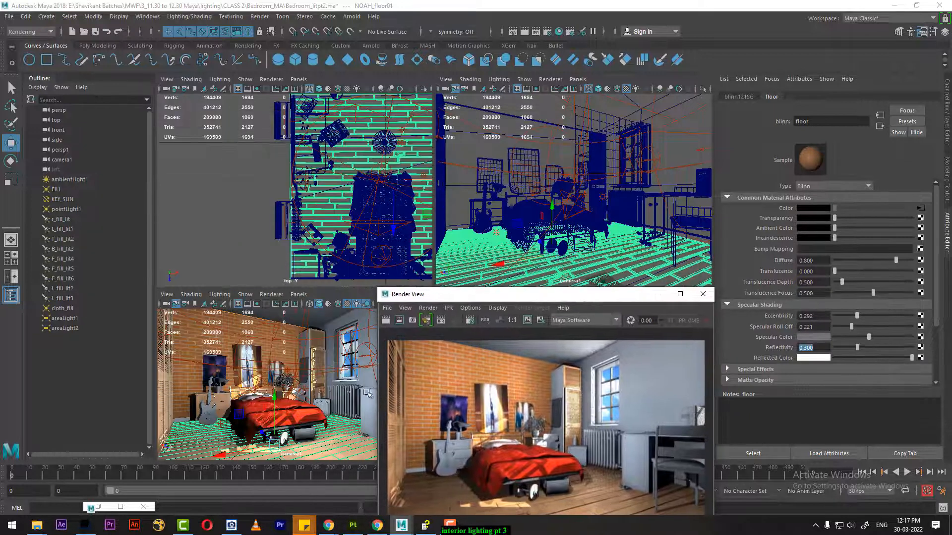
pyautogui.click(346, 363)
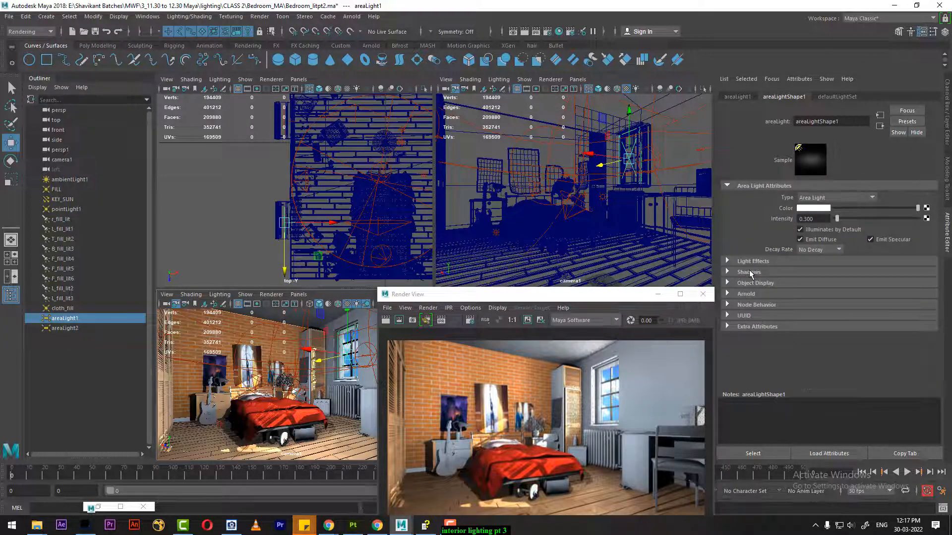
# Review the Maya Software renderer's anti-aliasing, sampling and raytracing quality in the render settings
pyautogui.click(547, 31)
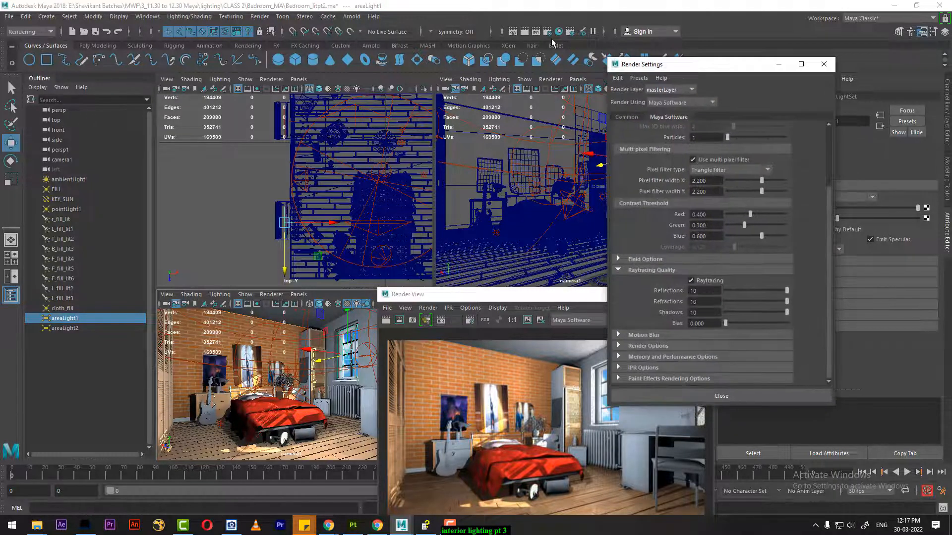
pyautogui.click(692, 104)
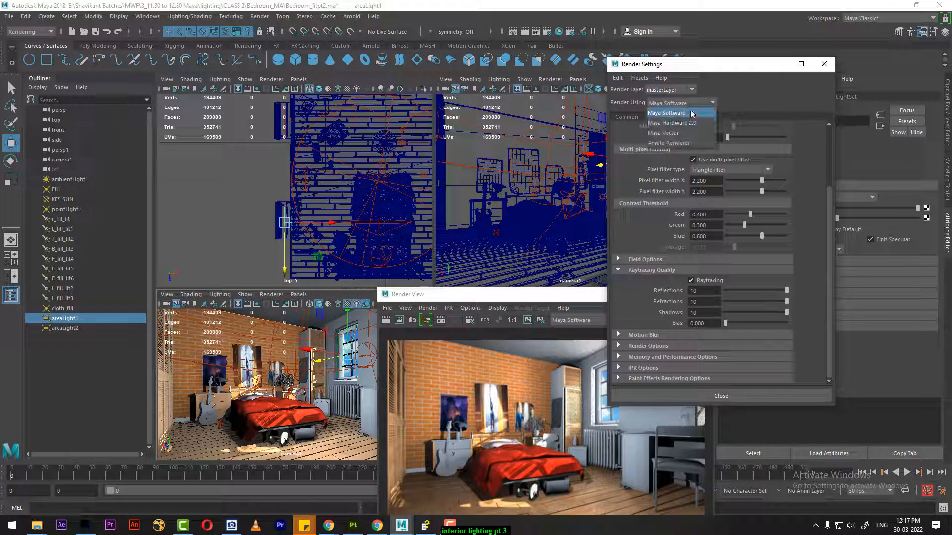
pyautogui.click(687, 104)
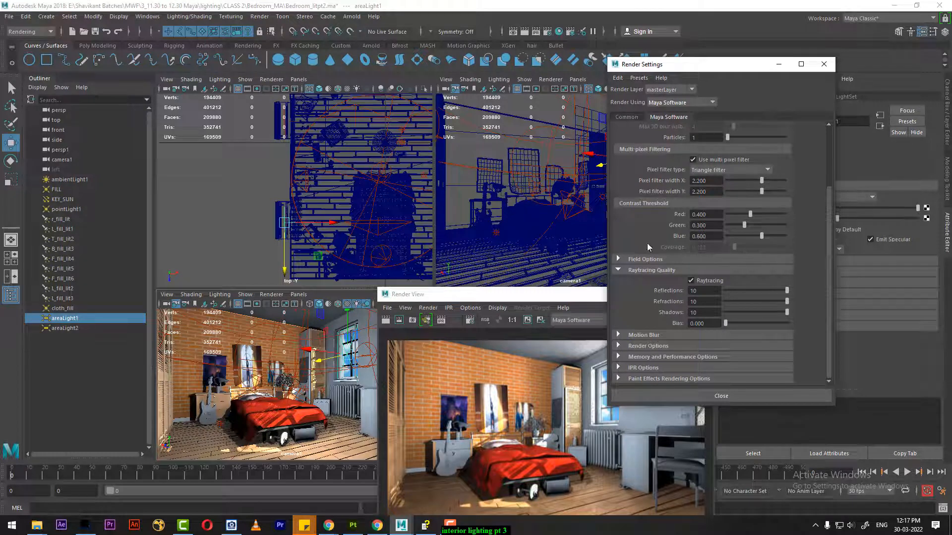
pyautogui.scroll(3, 646, 243)
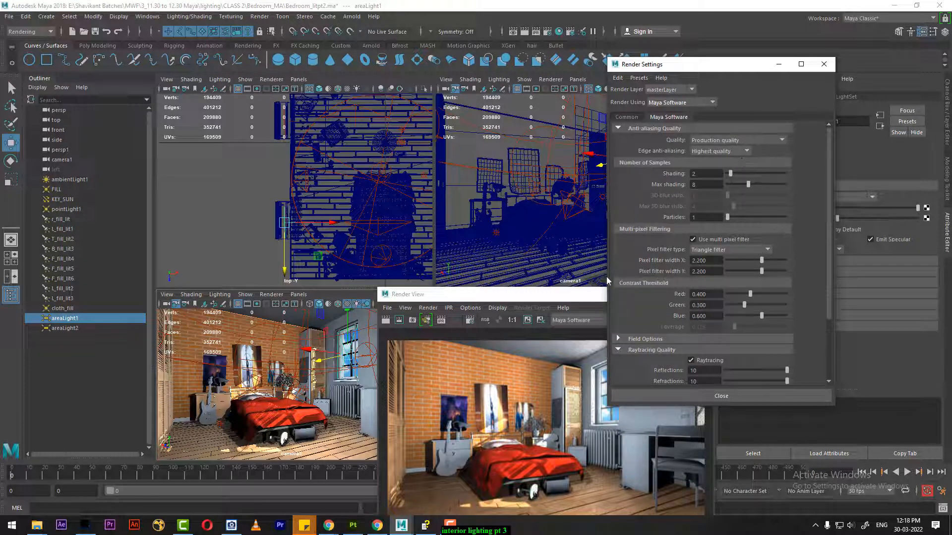
pyautogui.moveTo(496, 294); pyautogui.dragTo(352, 443)
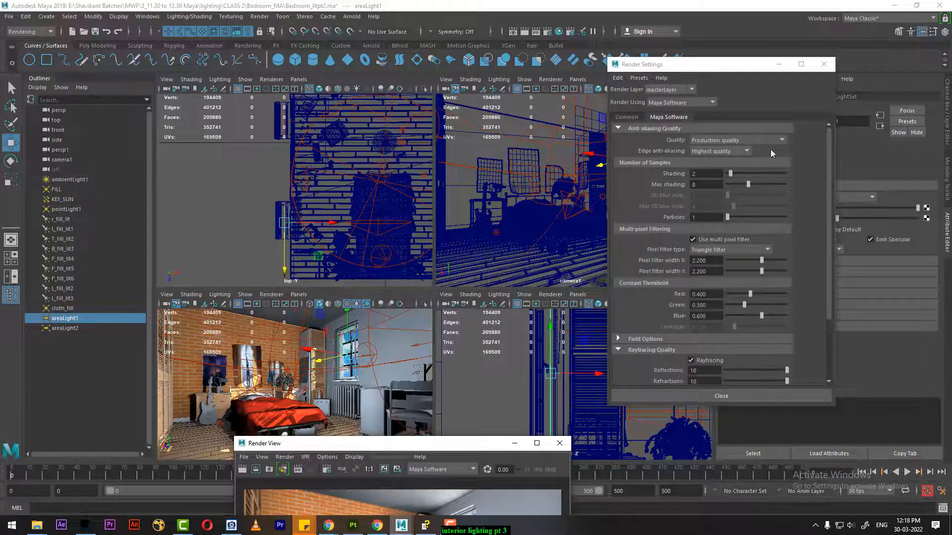
pyautogui.click(831, 63)
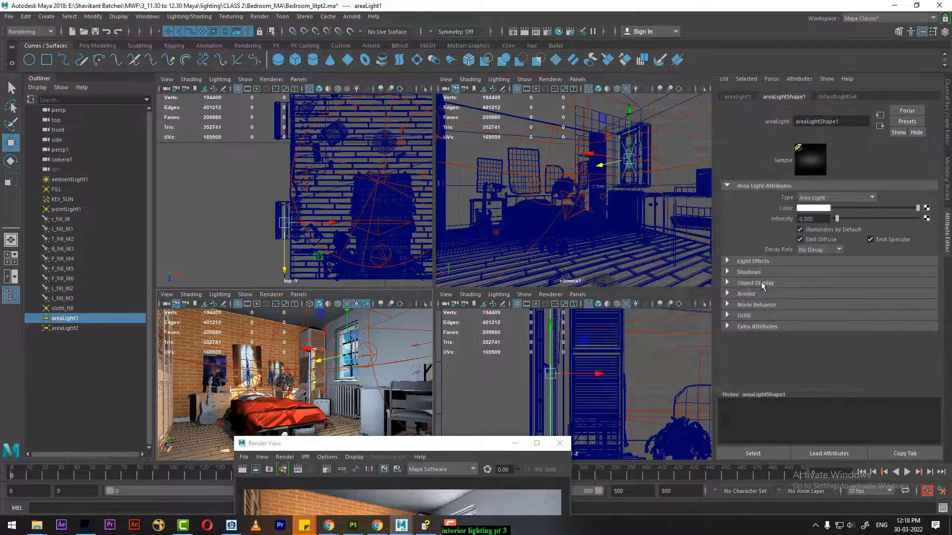
# Set the shadow rays of areaLight1's raytraced shadows to 4
pyautogui.click(773, 262)
pyautogui.click(773, 261)
pyautogui.click(773, 272)
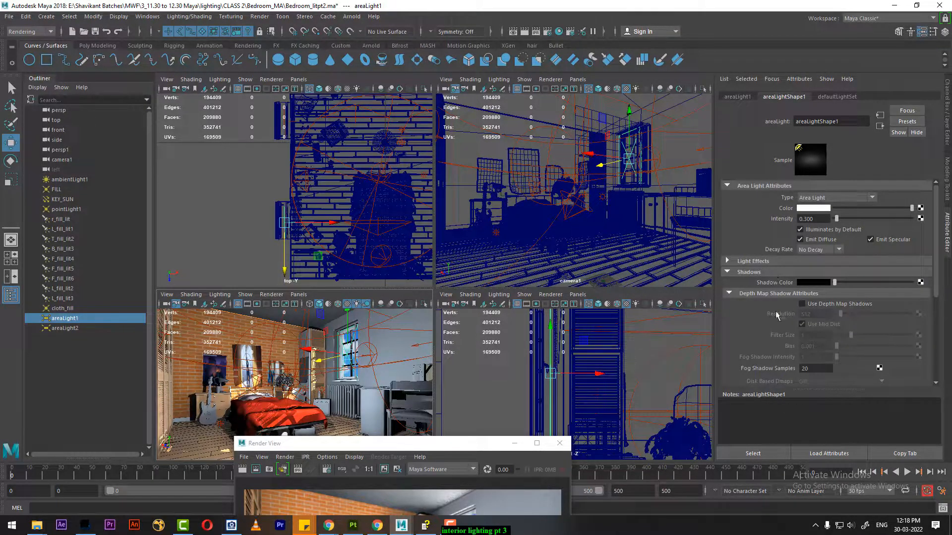
pyautogui.scroll(-5, 780, 317)
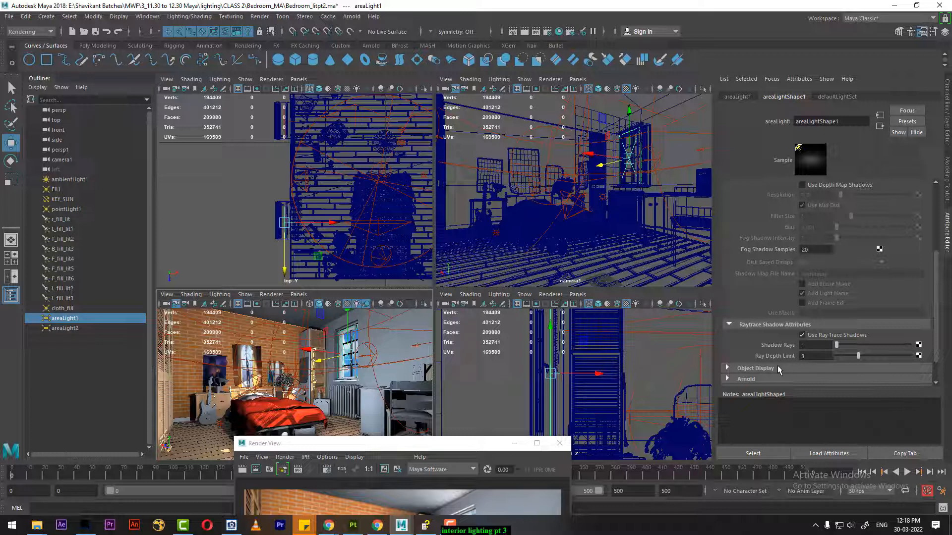
pyautogui.click(776, 368)
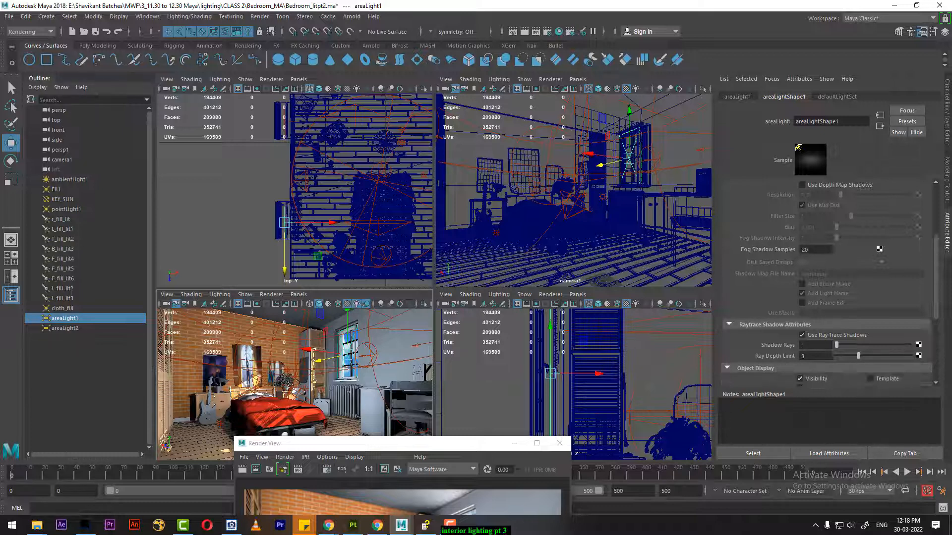
pyautogui.scroll(5, 839, 335)
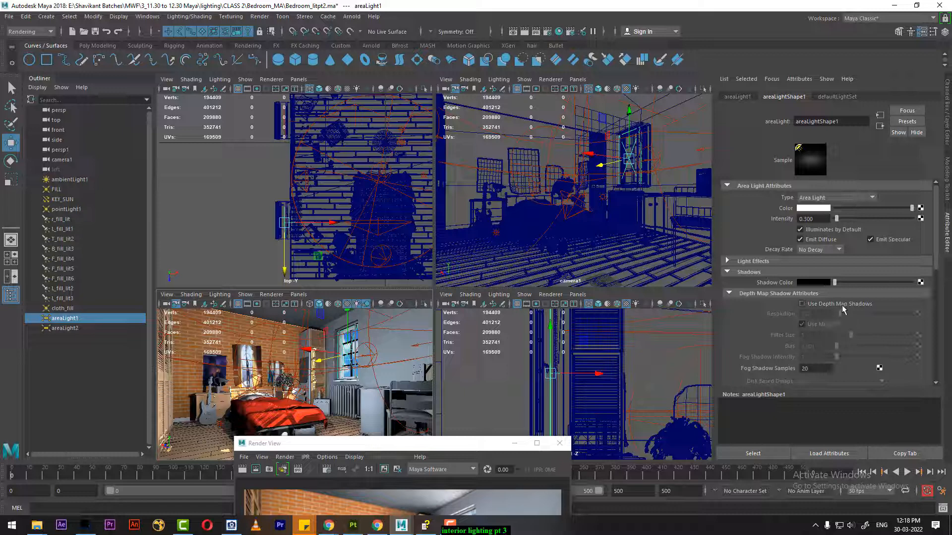
pyautogui.scroll(-5, 842, 304)
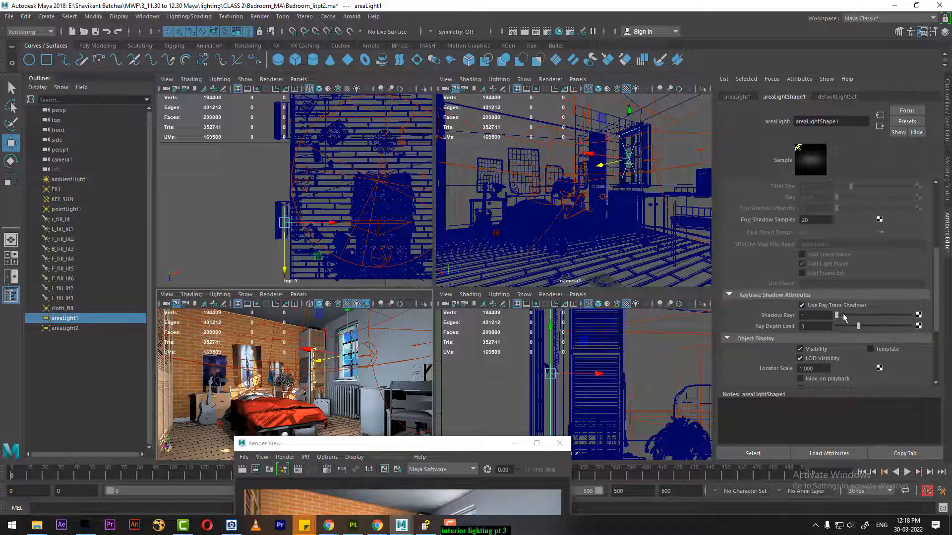
pyautogui.moveTo(838, 315); pyautogui.dragTo(843, 318)
# Bring the Render View back up and re-render the bedroom with the softened area light shadows
pyautogui.moveTo(402, 442); pyautogui.dragTo(414, 414)
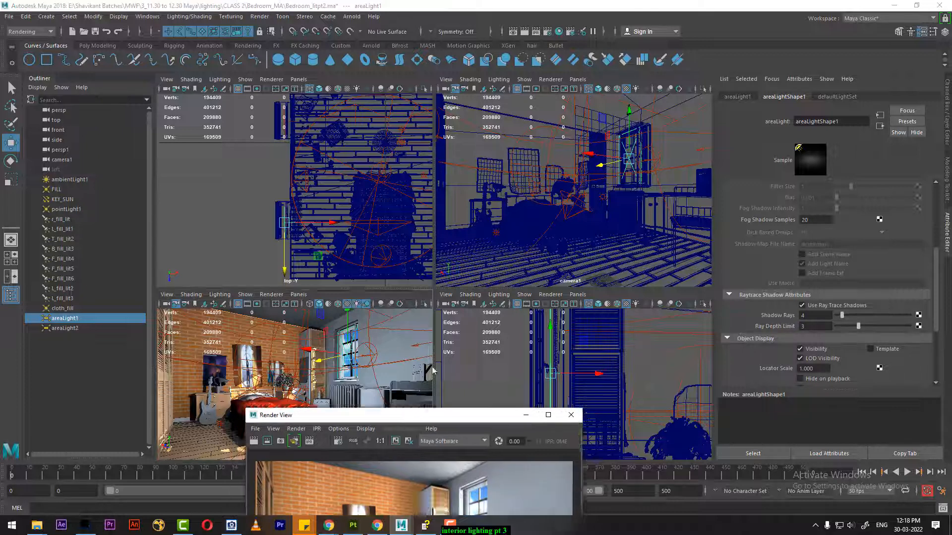
pyautogui.moveTo(432, 370); pyautogui.dragTo(467, 295)
pyautogui.click(305, 321)
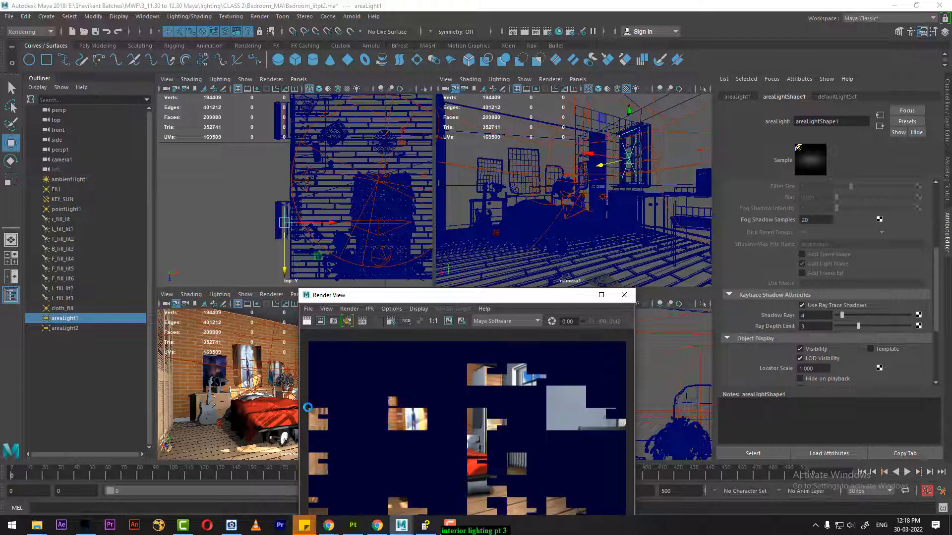
# Switch to Google Chrome, open the bookmarked architectural showreel video on YouTube, and pause and resume its playback
pyautogui.write('rome')
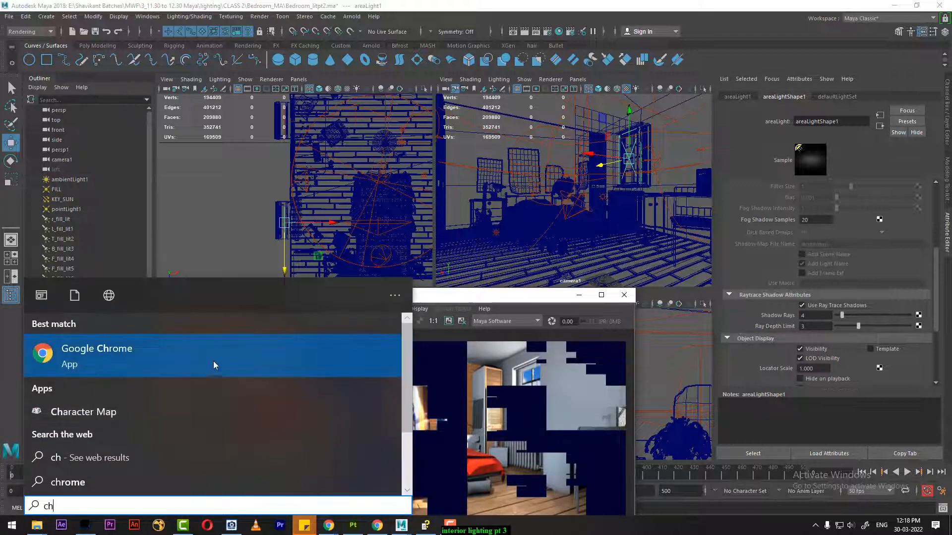
pyautogui.click(213, 360)
pyautogui.click(261, 75)
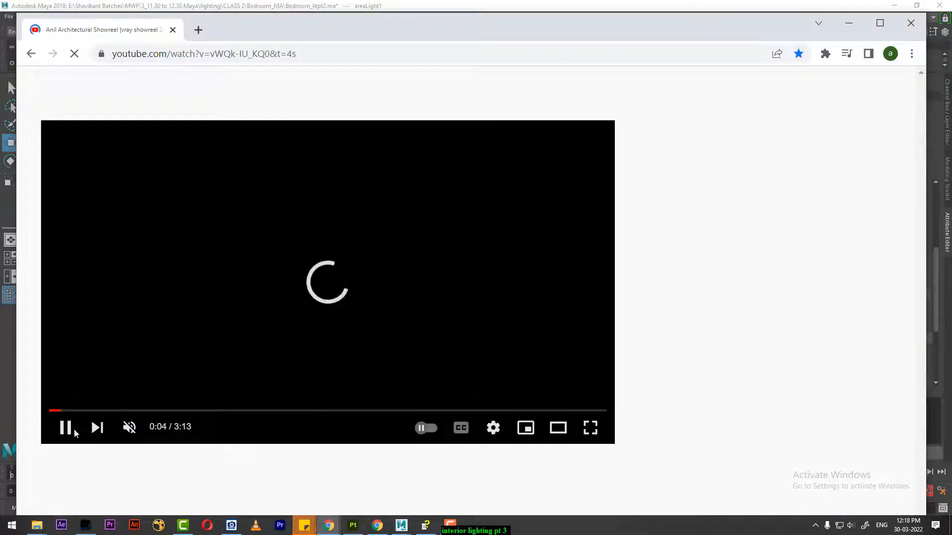
pyautogui.click(66, 434)
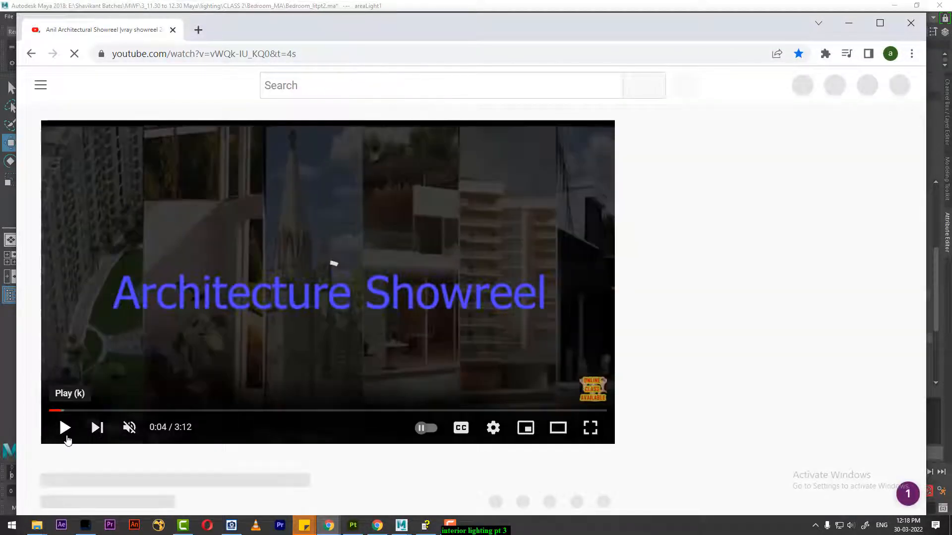
pyautogui.scroll(-3, 110, 387)
pyautogui.scroll(1, 111, 386)
pyautogui.click(64, 357)
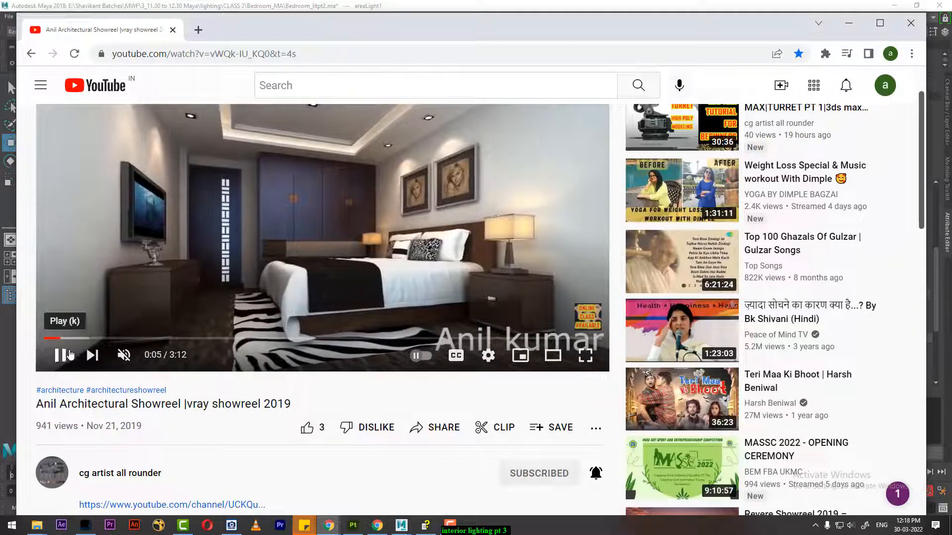
pyautogui.scroll(-1, 157, 387)
# Open the cg artist all rounder channel from the video and search its videos for "lighting"
pyautogui.click(116, 407)
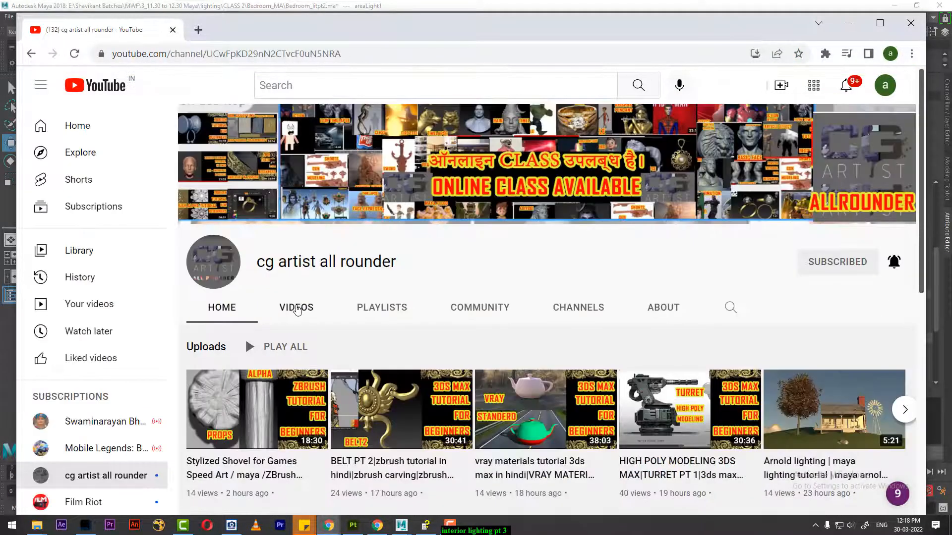
pyautogui.click(295, 307)
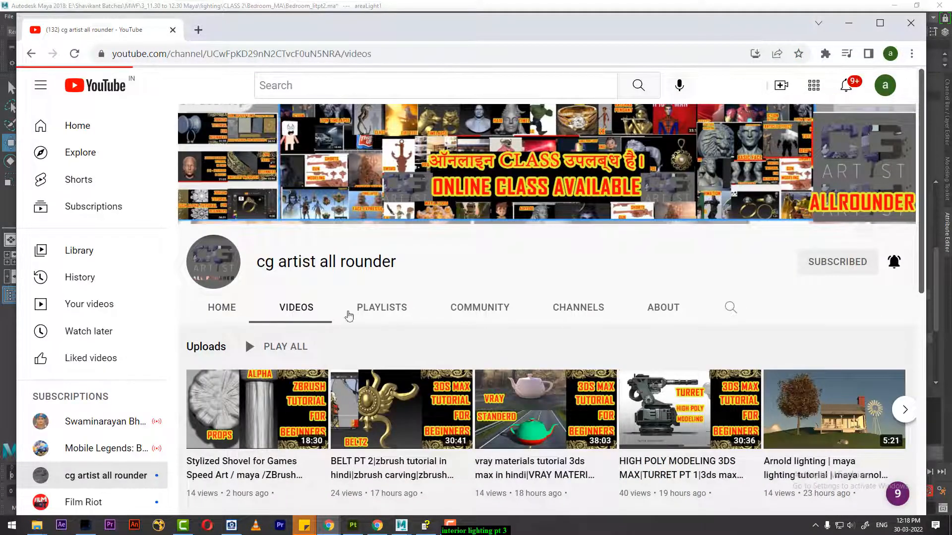
pyautogui.click(726, 309)
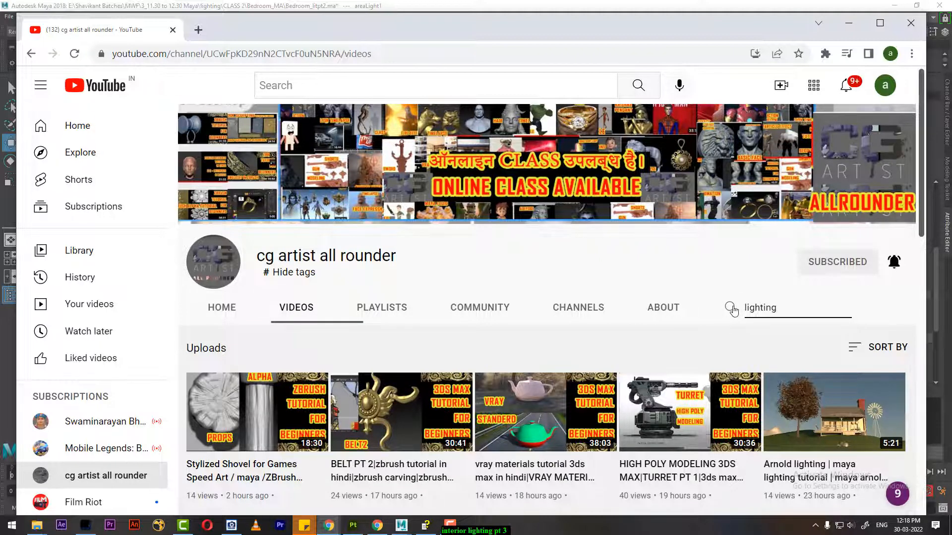
pyautogui.press('Return')
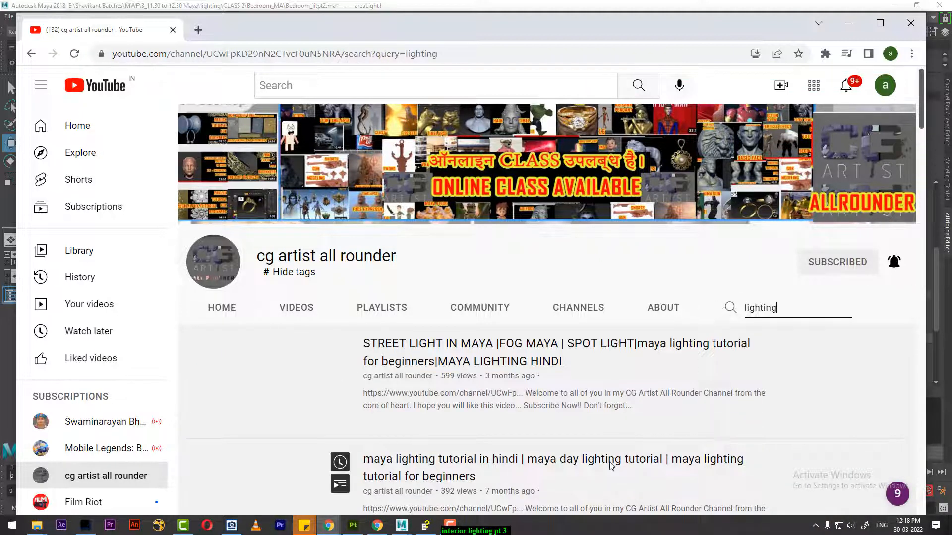
# Open the "maya lighting tutorial in hindi" and "maya arnold lighting tutorial" playlists in separate tabs and view the first one
pyautogui.scroll(-5, 396, 407)
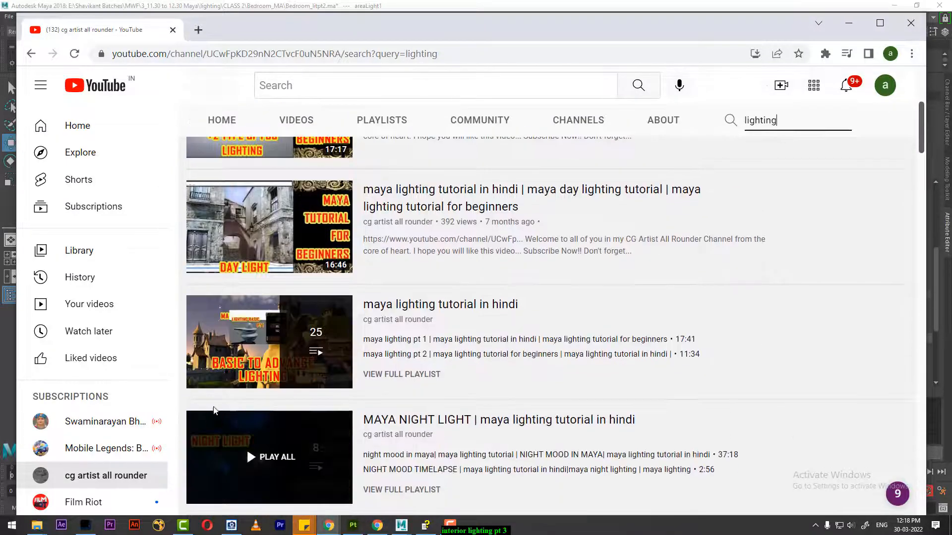
pyautogui.middleClick(246, 333)
pyautogui.scroll(-5, 410, 366)
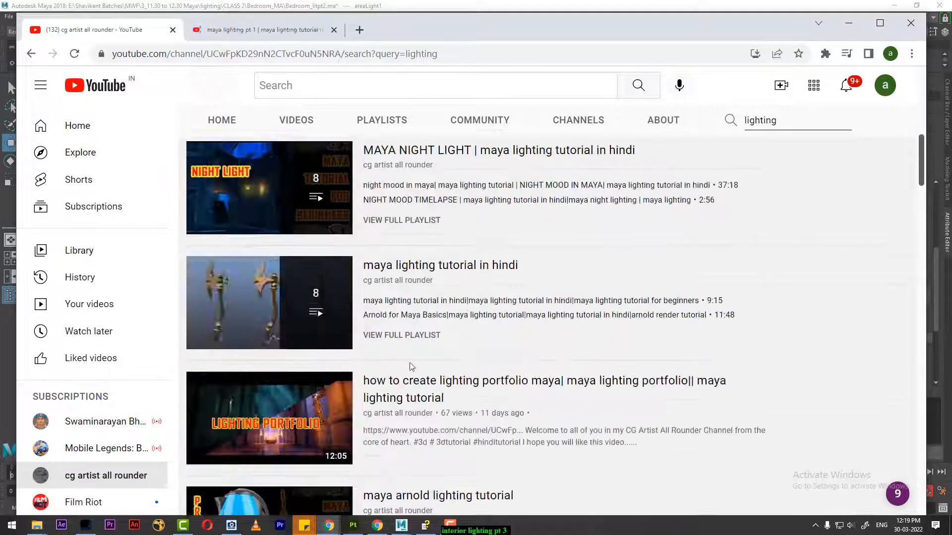
pyautogui.scroll(-4, 273, 238)
pyautogui.middleClick(271, 338)
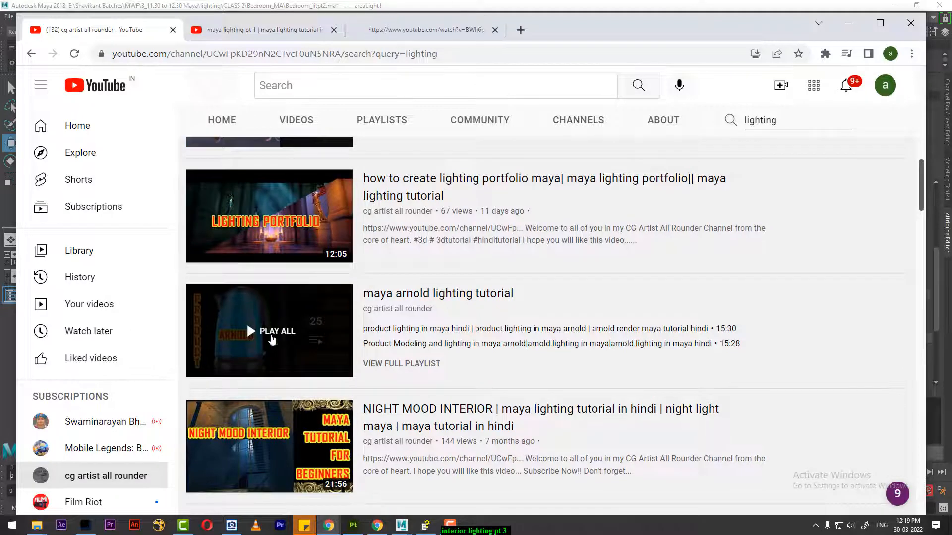
pyautogui.hotkey('ctrl', 'Tab')
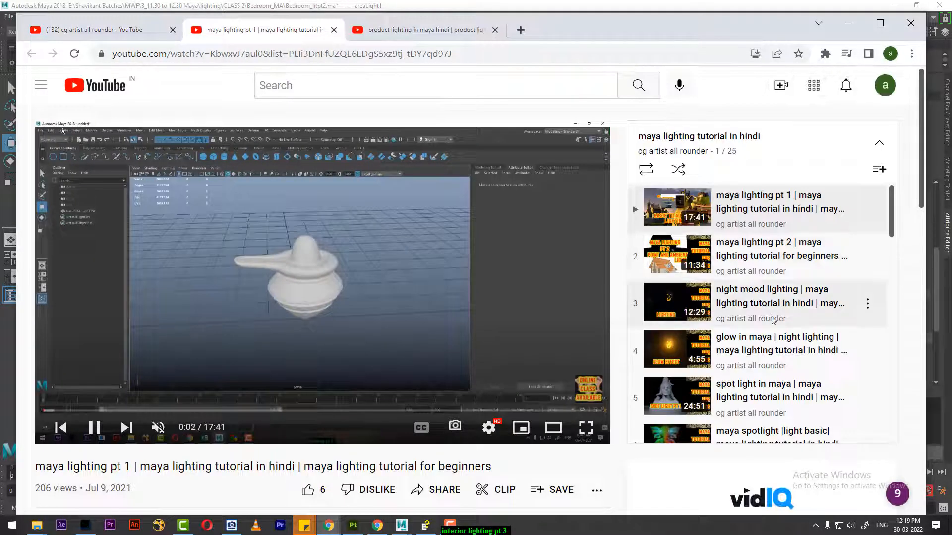
# Look through the lessons in the "maya lighting tutorial in hindi" playlist down to the sunset lighting videos
pyautogui.scroll(-3, 768, 312)
pyautogui.scroll(-2, 755, 295)
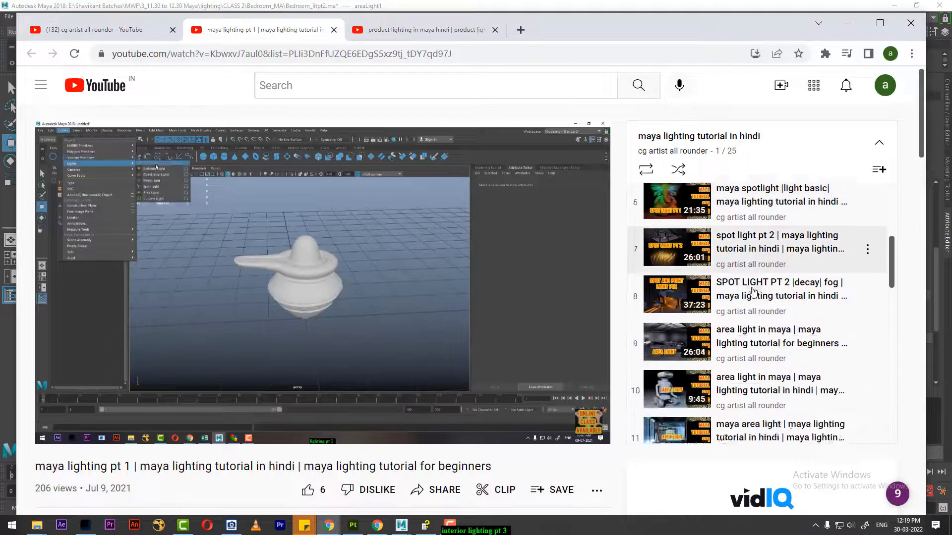
pyautogui.scroll(-5, 754, 293)
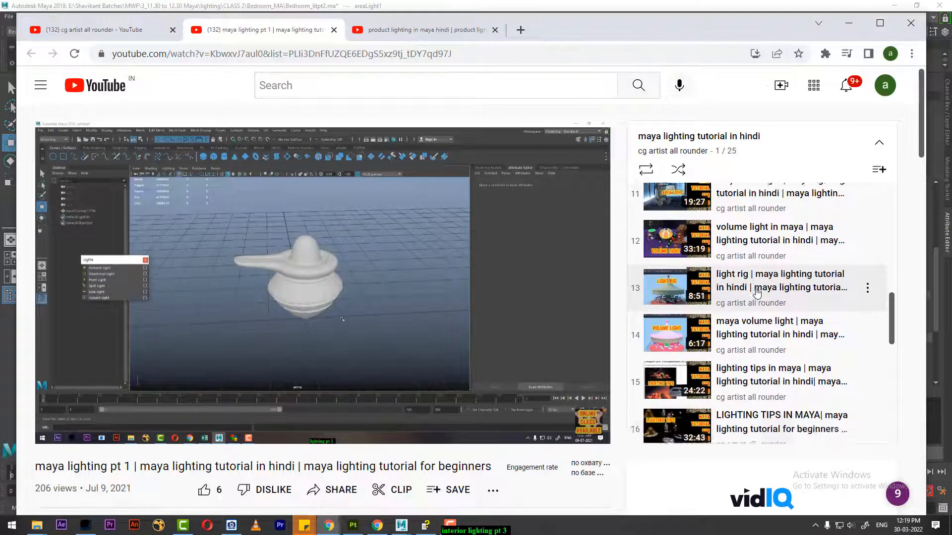
pyautogui.scroll(-2, 757, 293)
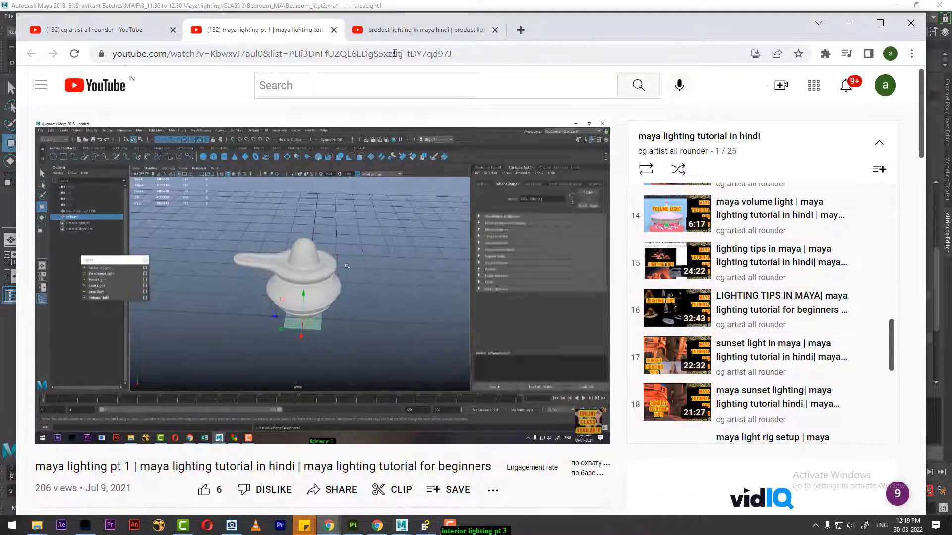
# View the "maya arnold lighting tutorial" playlist, go back to the "maya lighting tutorial in hindi" playlist, and minimize the browser to return to Maya
pyautogui.click(419, 30)
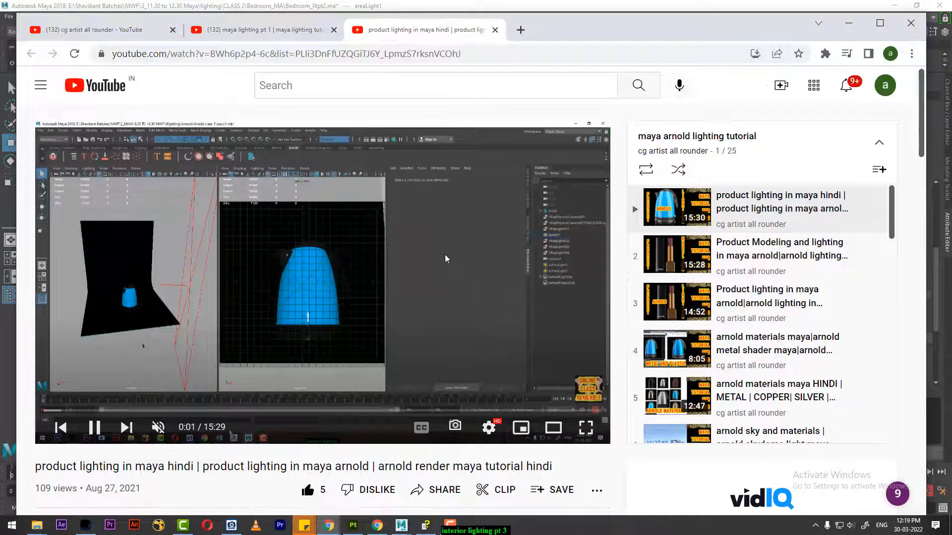
pyautogui.click(263, 30)
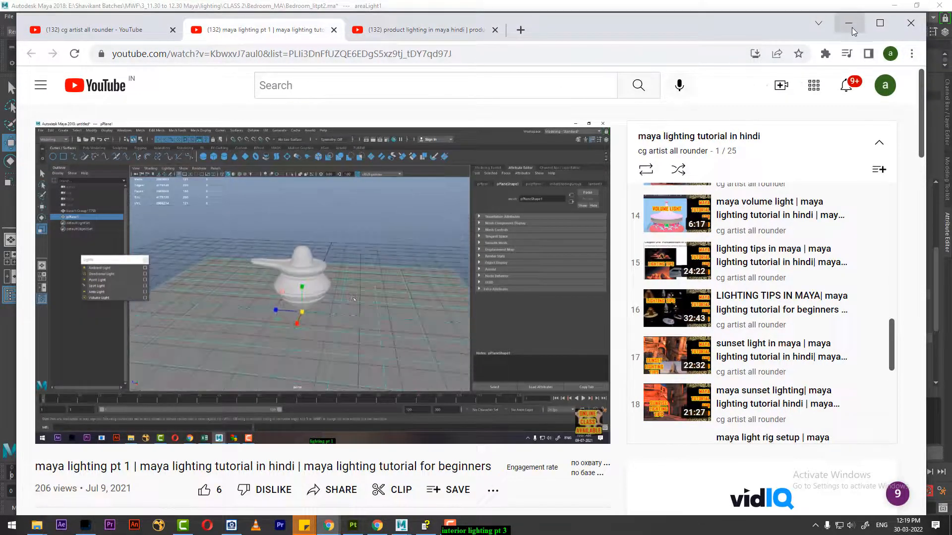
pyautogui.click(440, 249)
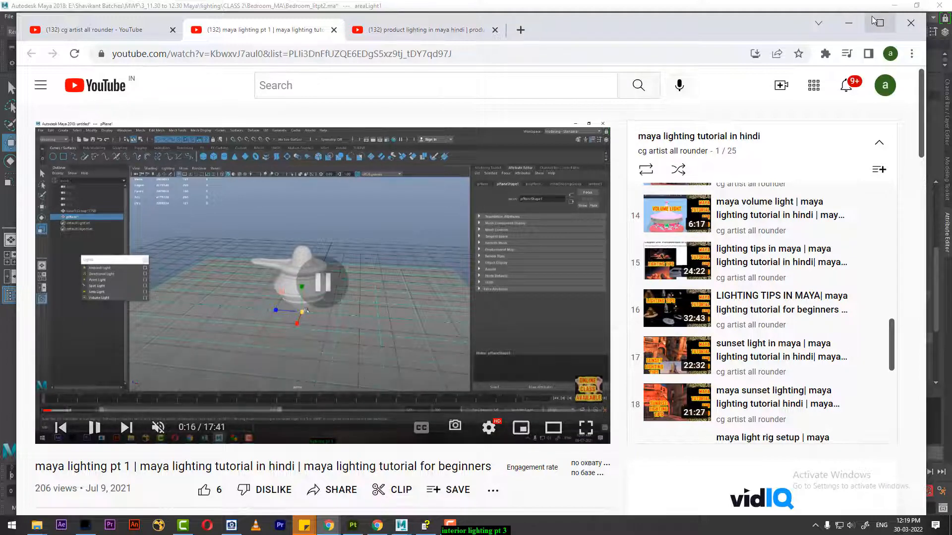
pyautogui.click(849, 23)
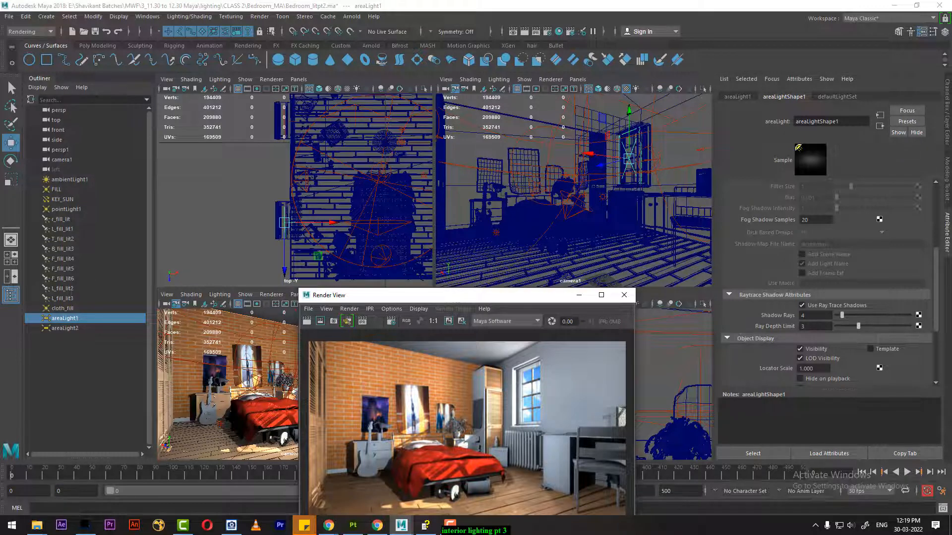
# Switch to the lighting folder in File Explorer and open the lighting2 reference image in a maximized ACDSee Quick View window
pyautogui.moveTo(36, 525)
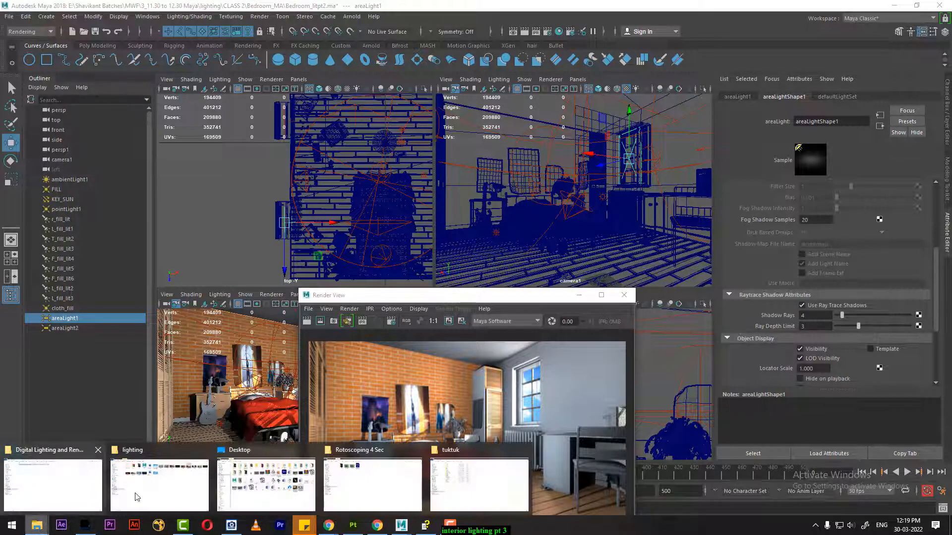
pyautogui.click(137, 496)
pyautogui.doubleClick(540, 83)
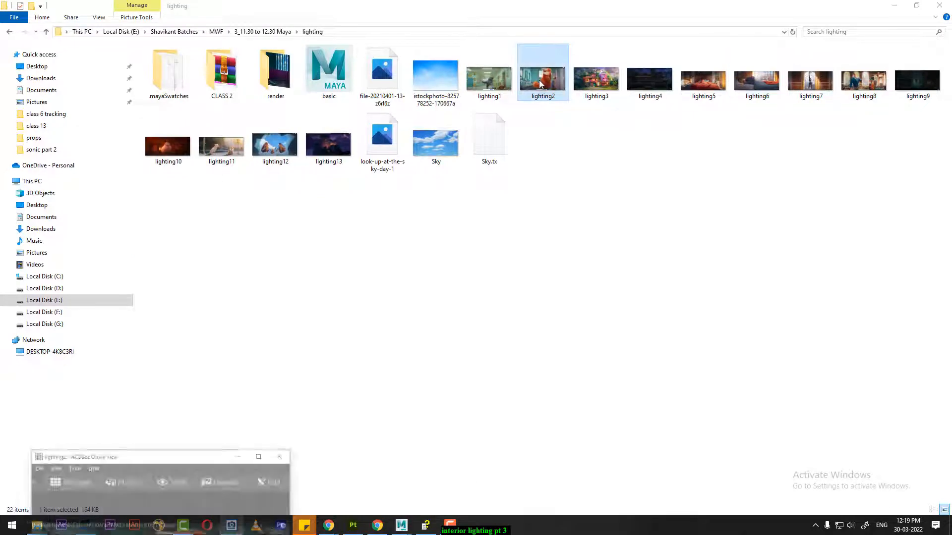
pyautogui.click(258, 449)
# Browse the reference images from lighting3 through lighting8 to examine how the scenes are lit
pyautogui.scroll(-1, 698, 255)
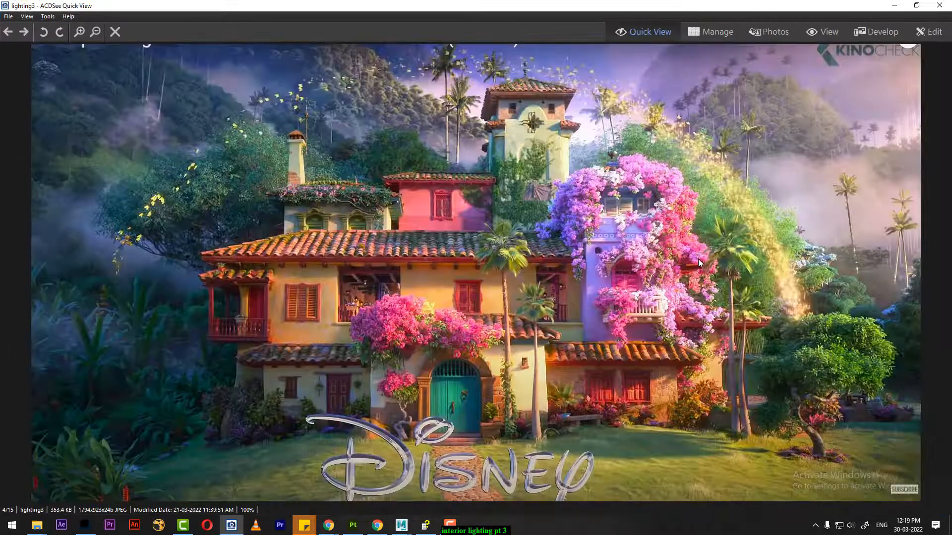
pyautogui.scroll(-2, 698, 263)
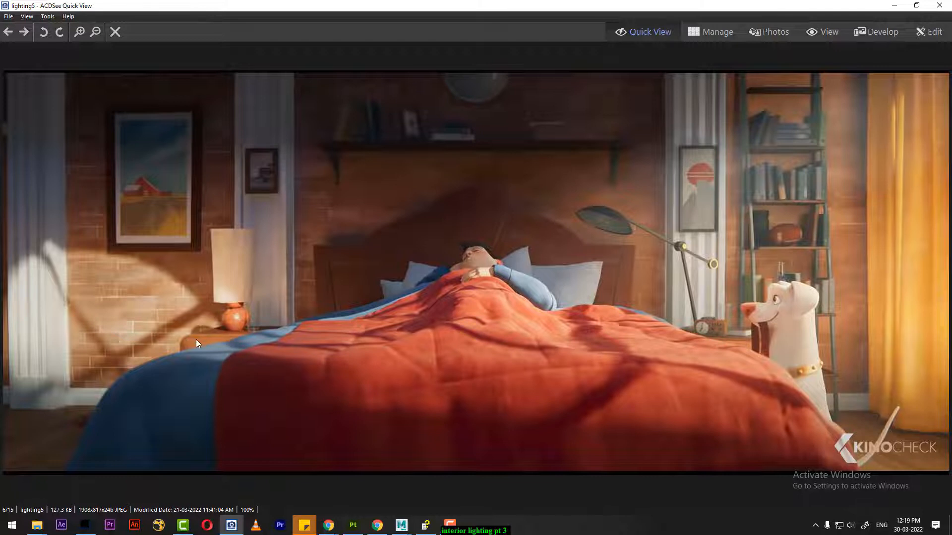
pyautogui.scroll(-2, 203, 342)
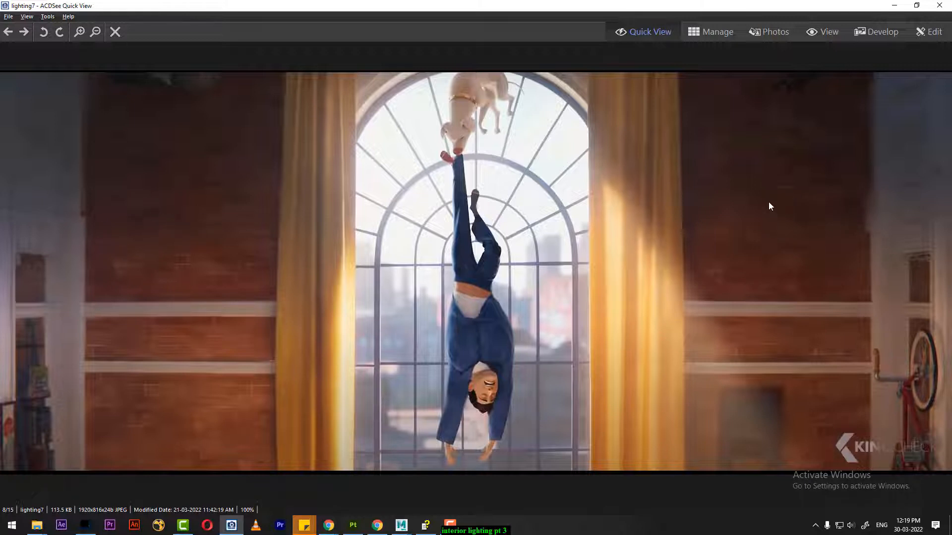
pyautogui.scroll(-1, 925, 197)
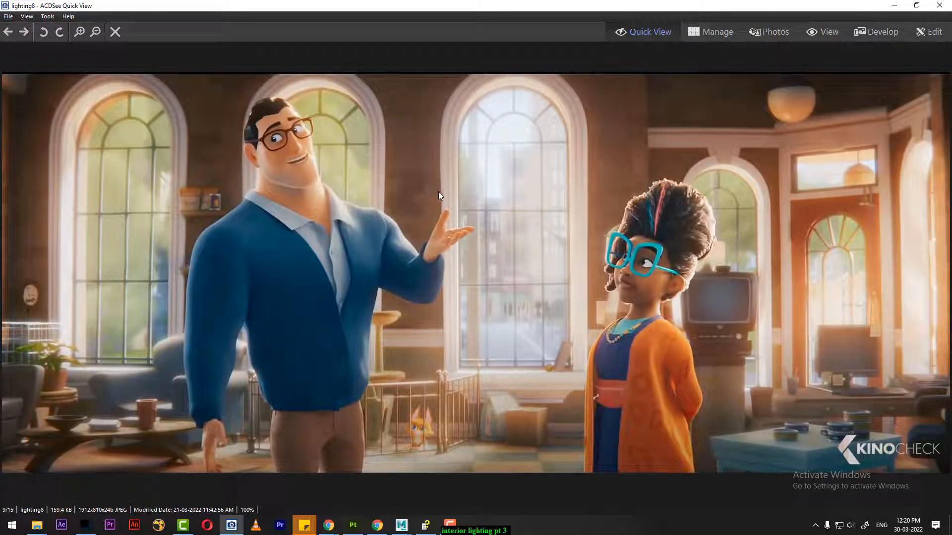
pyautogui.scroll(-1, 439, 191)
pyautogui.scroll(1, 438, 191)
# Place Maya's Render View beside the reduced lighting8 reference image for comparison, and minimize the image viewer
pyautogui.doubleClick(630, 4)
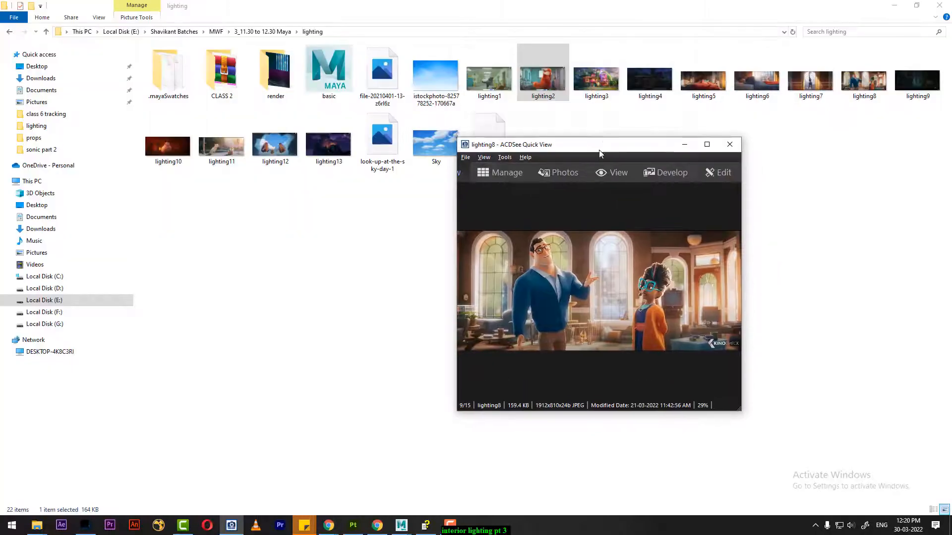
pyautogui.moveTo(405, 529)
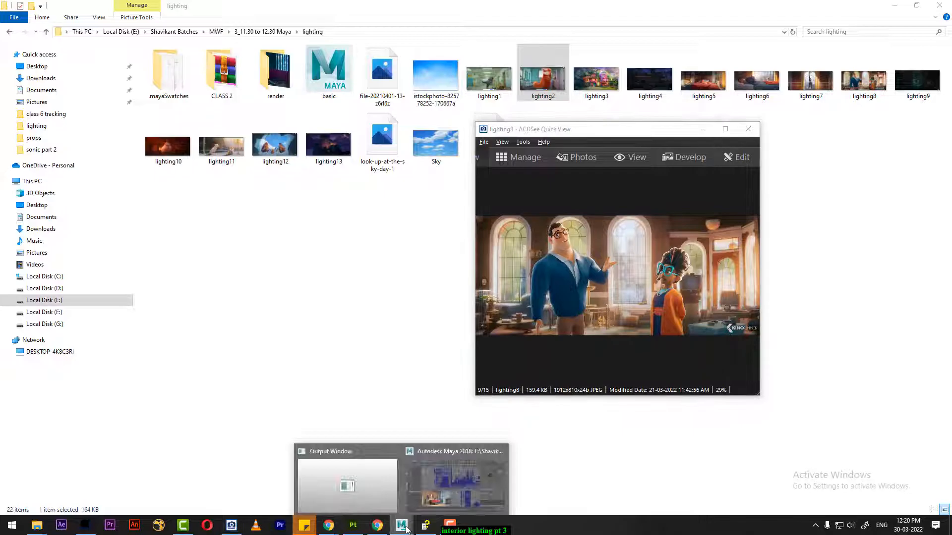
pyautogui.click(448, 488)
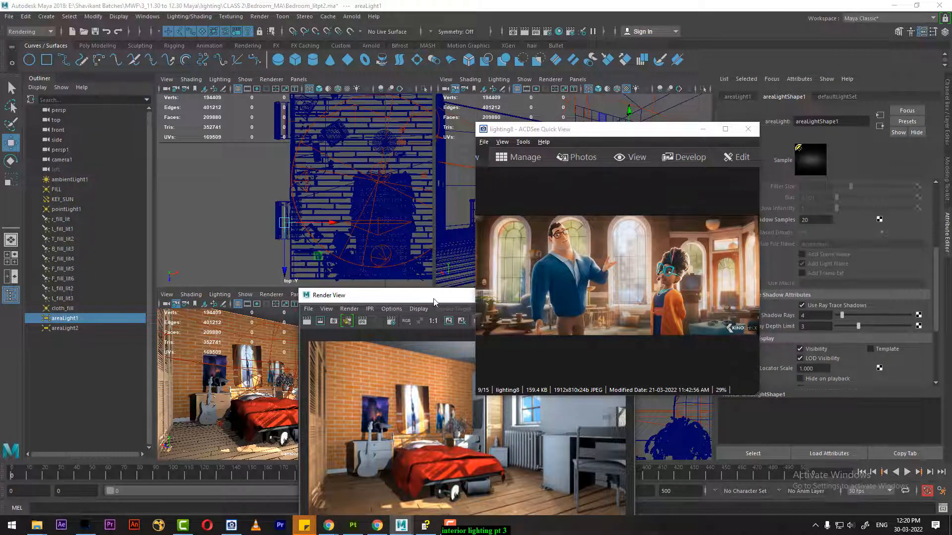
pyautogui.moveTo(431, 299); pyautogui.dragTo(246, 141)
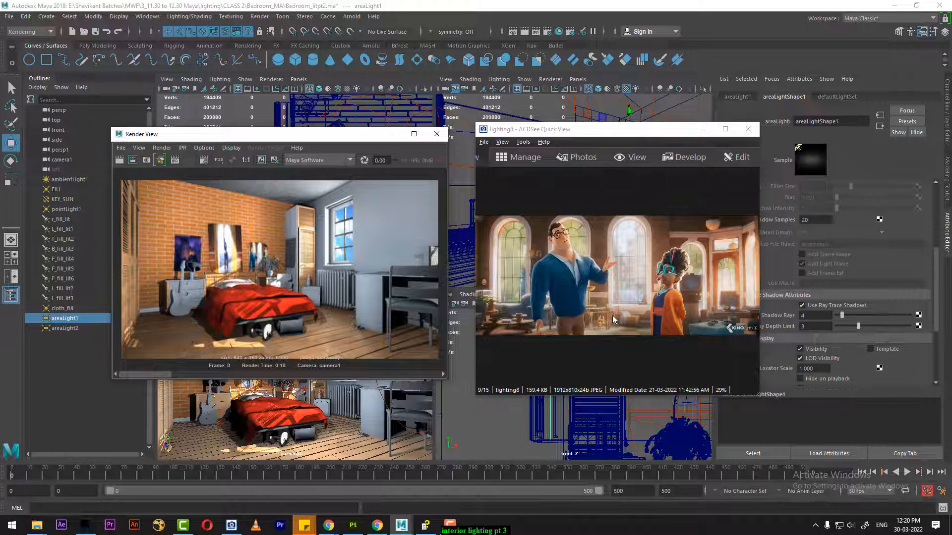
pyautogui.click(702, 130)
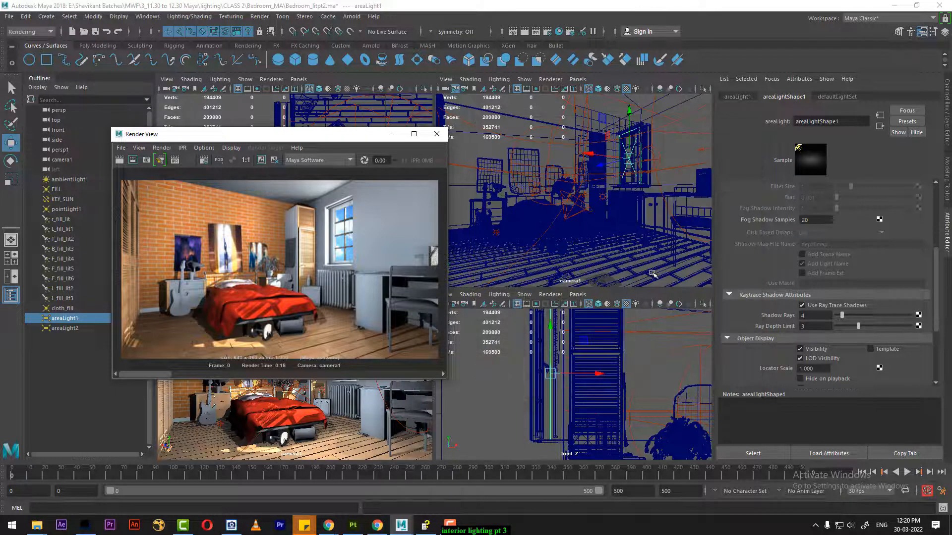
# Maximize the perspective view, frame the selected areaLight1, and show the scene shaded with textures
pyautogui.middleClick(664, 277)
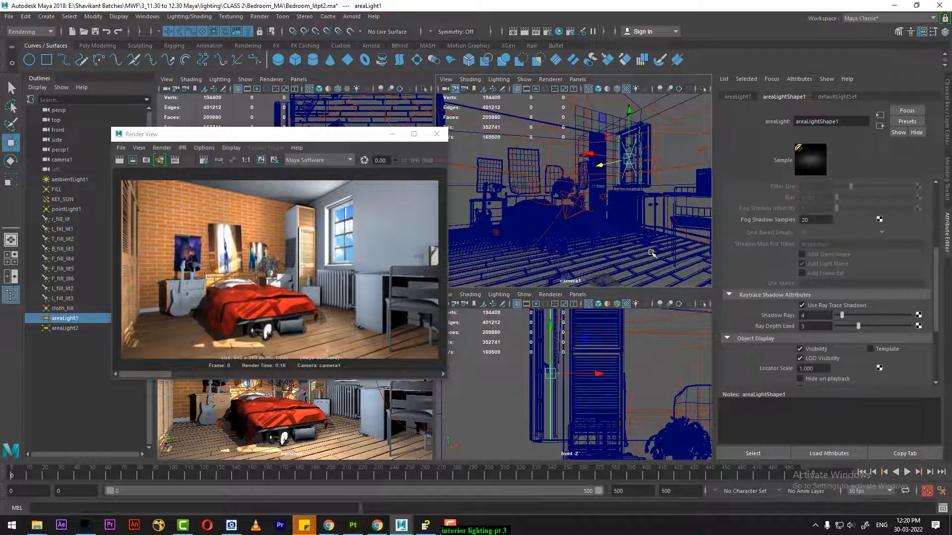
pyautogui.moveTo(647, 374); pyautogui.dragTo(649, 322)
pyautogui.press('space')
pyautogui.press('f')
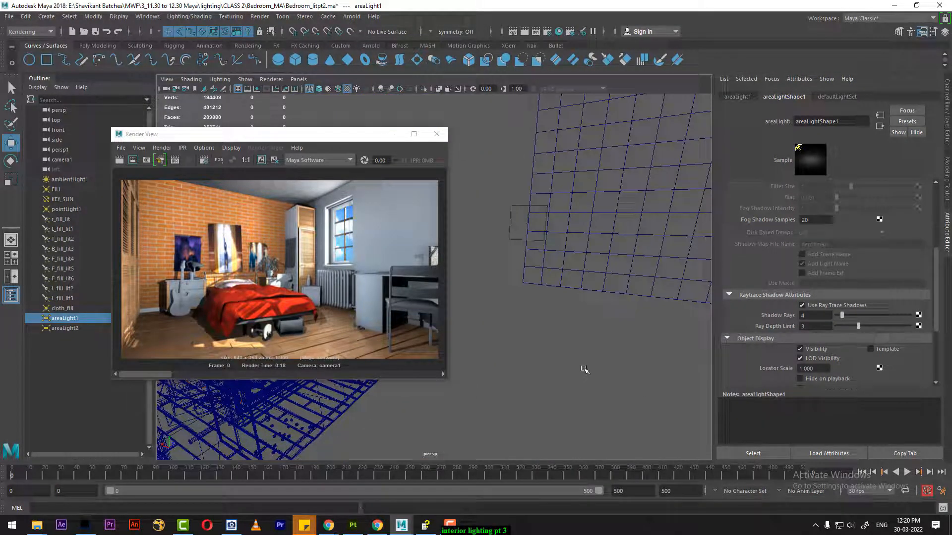
pyautogui.press('4')
pyautogui.press('5')
pyautogui.scroll(-5, 664, 369)
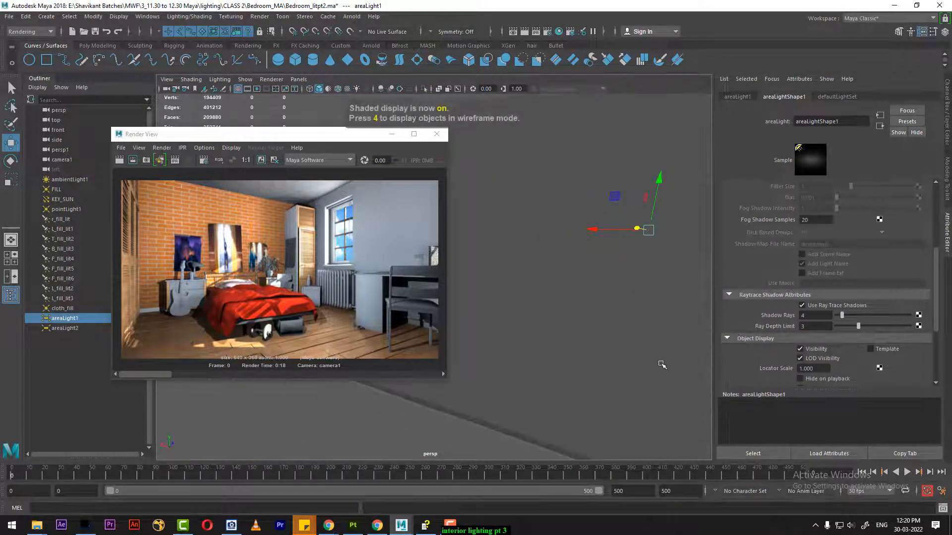
pyautogui.press('6')
pyautogui.moveTo(639, 361)
pyautogui.keyDown('alt'); pyautogui.mouseDown()
pyautogui.moveTo(519, 352)
pyautogui.moveTo(626, 344)
pyautogui.mouseUp(); pyautogui.keyUp('alt')
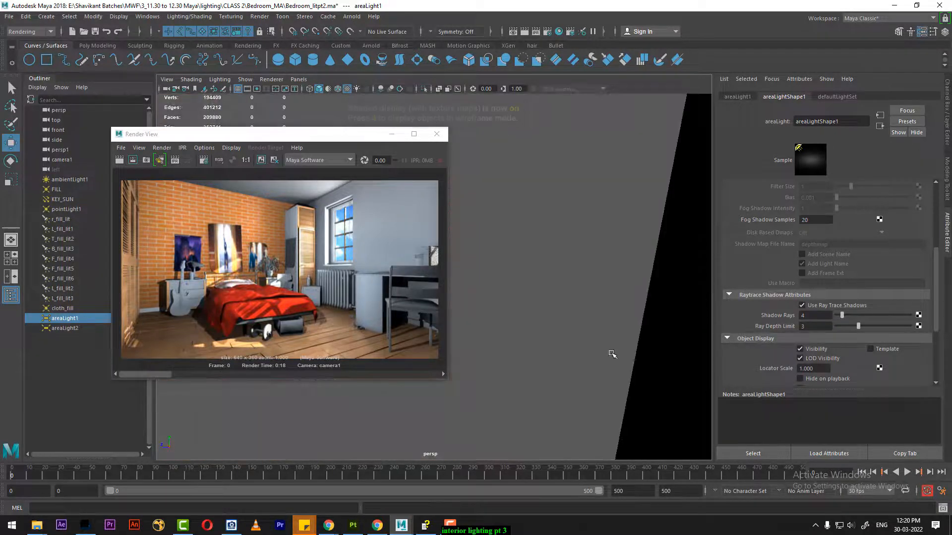
# Select the desk's tabletop in wireframe display and show the desk area in shaded display
pyautogui.press('4')
pyautogui.scroll(5, 612, 354)
pyautogui.keyDown('alt'); pyautogui.moveTo(563, 368); pyautogui.dragTo(569, 360, button='middle'); pyautogui.keyUp('alt')
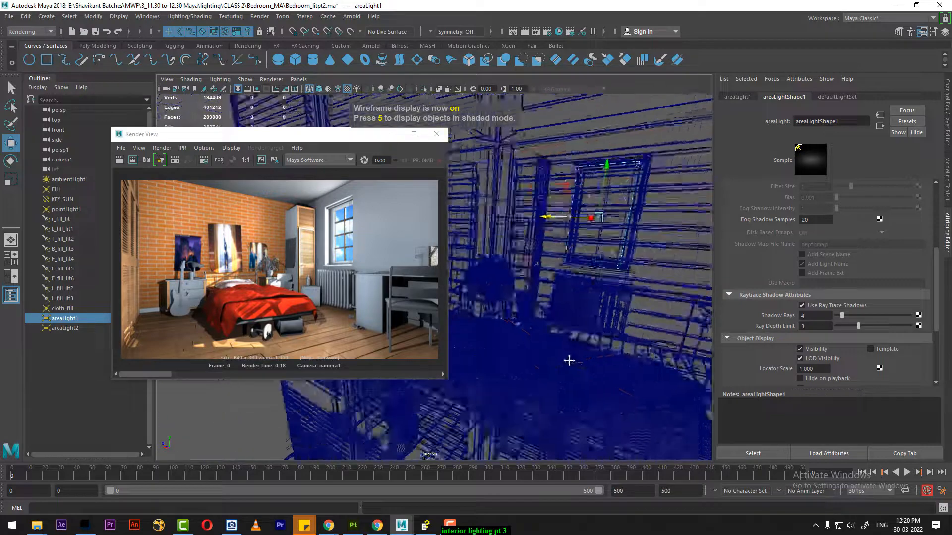
pyautogui.scroll(-5, 569, 361)
pyautogui.click(634, 341)
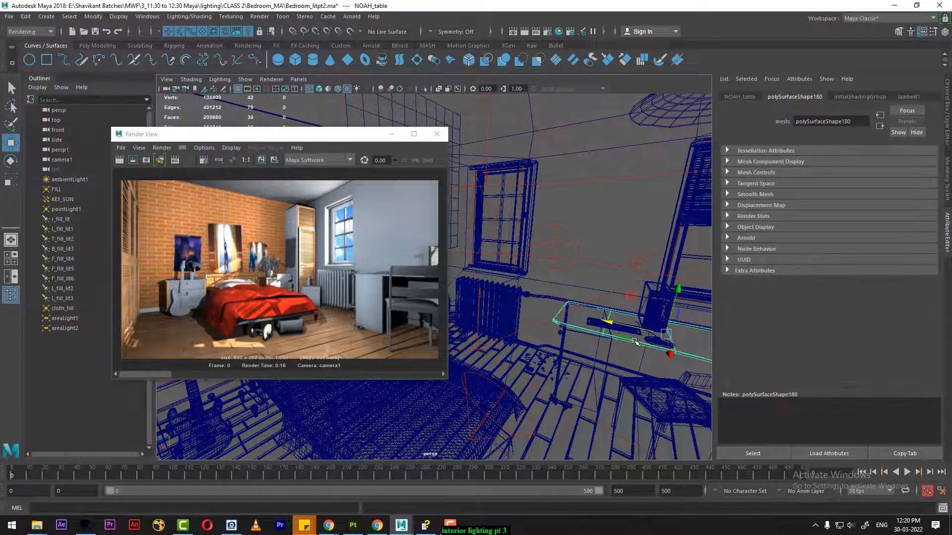
pyautogui.scroll(8, 634, 342)
pyautogui.press('5')
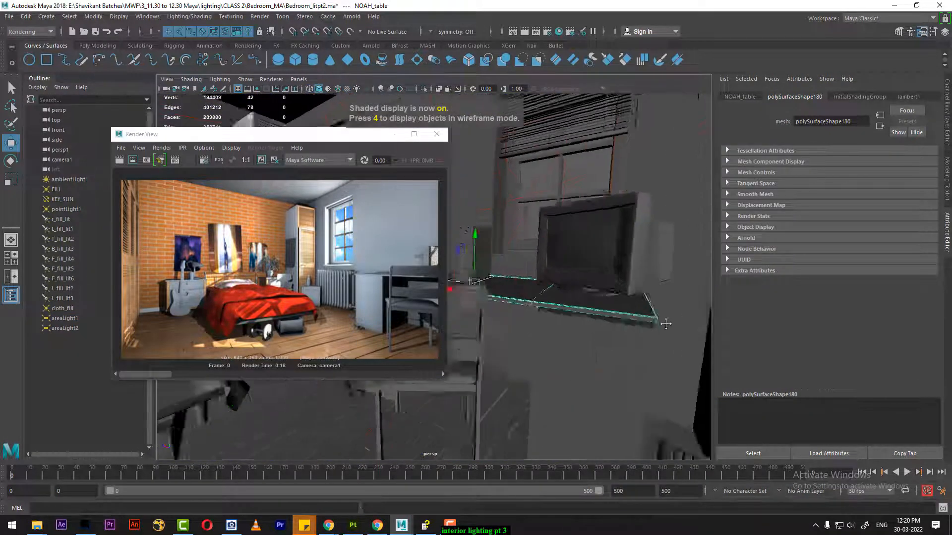
pyautogui.keyDown('alt'); pyautogui.moveTo(665, 324); pyautogui.dragTo(620, 383); pyautogui.keyUp('alt')
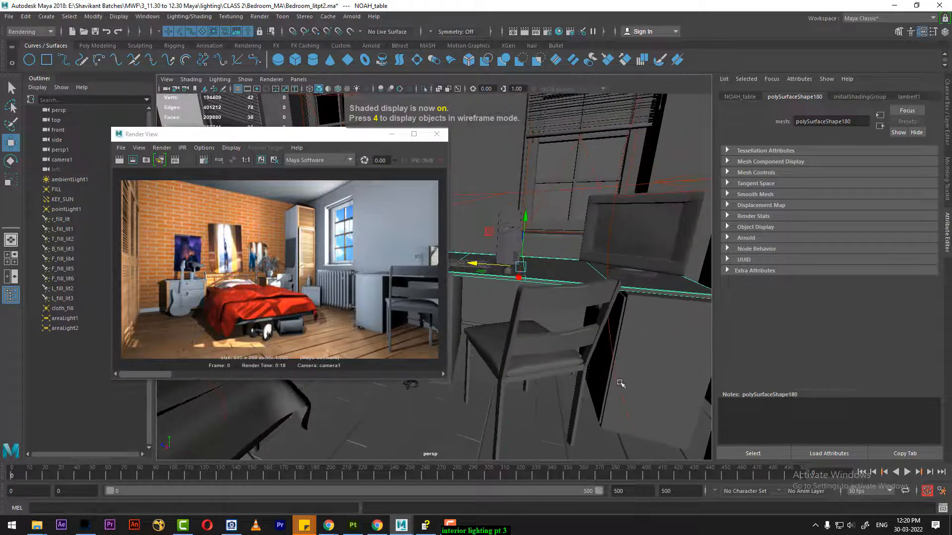
# Select the side panel of the cabinet under the desk and move the Render View clear of it
pyautogui.click(562, 308)
pyautogui.keyDown('alt'); pyautogui.moveTo(562, 308); pyautogui.dragTo(617, 329); pyautogui.keyUp('alt')
pyautogui.keyDown('alt'); pyautogui.moveTo(493, 382); pyautogui.dragTo(706, 310, button='middle'); pyautogui.keyUp('alt')
pyautogui.keyDown('alt'); pyautogui.moveTo(705, 310); pyautogui.dragTo(590, 352); pyautogui.keyUp('alt')
pyautogui.click(518, 383)
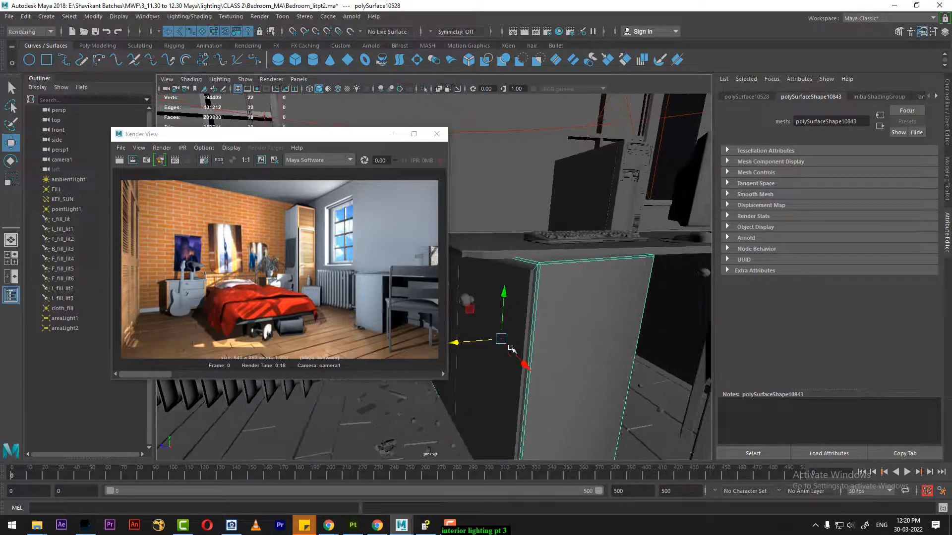
pyautogui.moveTo(324, 142); pyautogui.dragTo(252, 118)
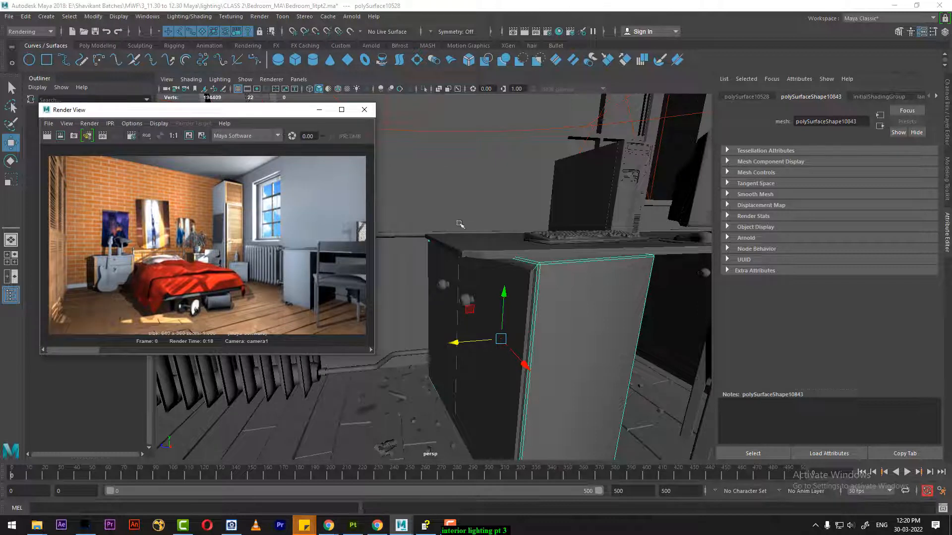
# Assign the existing W_p_big material to the desk cabinet's side panel and turn on textured display
pyautogui.rightClick(558, 239)
pyautogui.moveTo(582, 517)
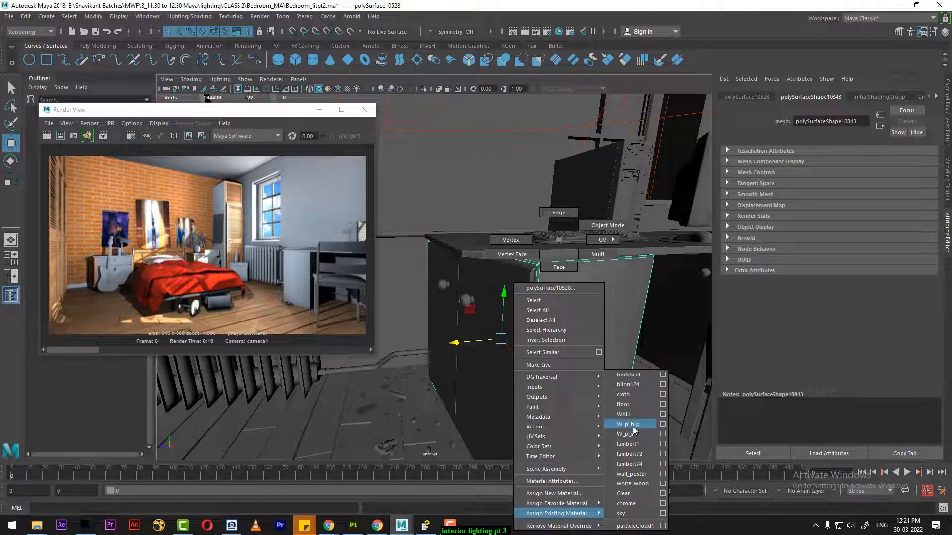
pyautogui.click(630, 425)
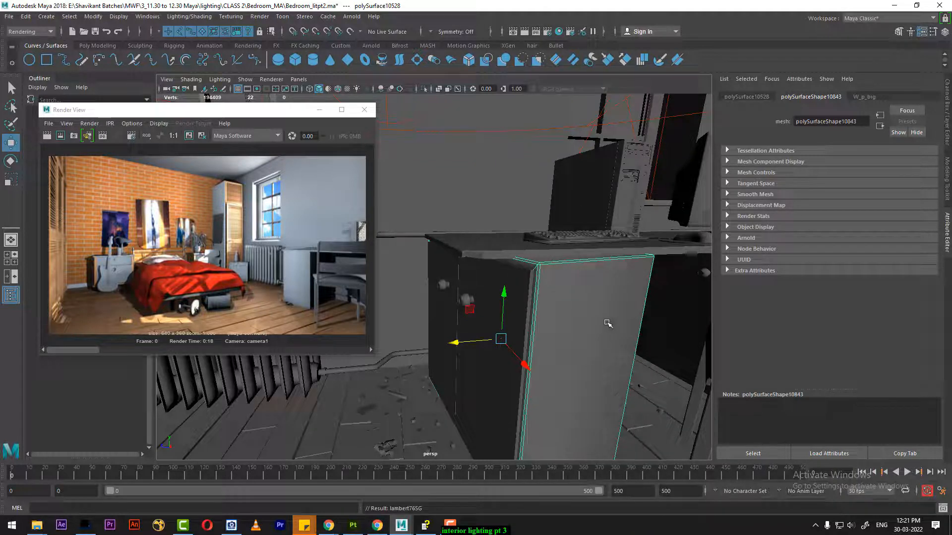
pyautogui.press('6')
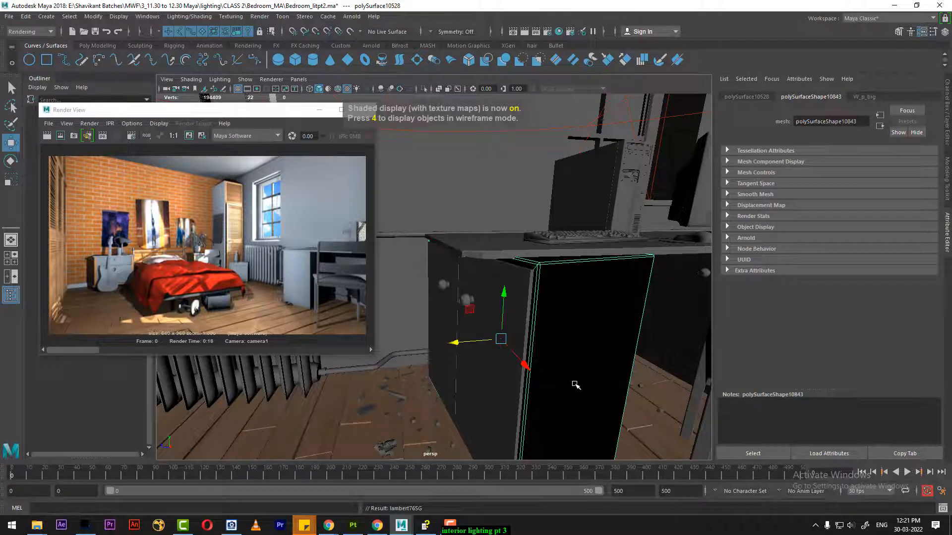
# Select the wooden dresser beside the bed and open its material attributes to identify its material
pyautogui.keyDown('alt'); pyautogui.moveTo(574, 384); pyautogui.dragTo(446, 372); pyautogui.keyUp('alt')
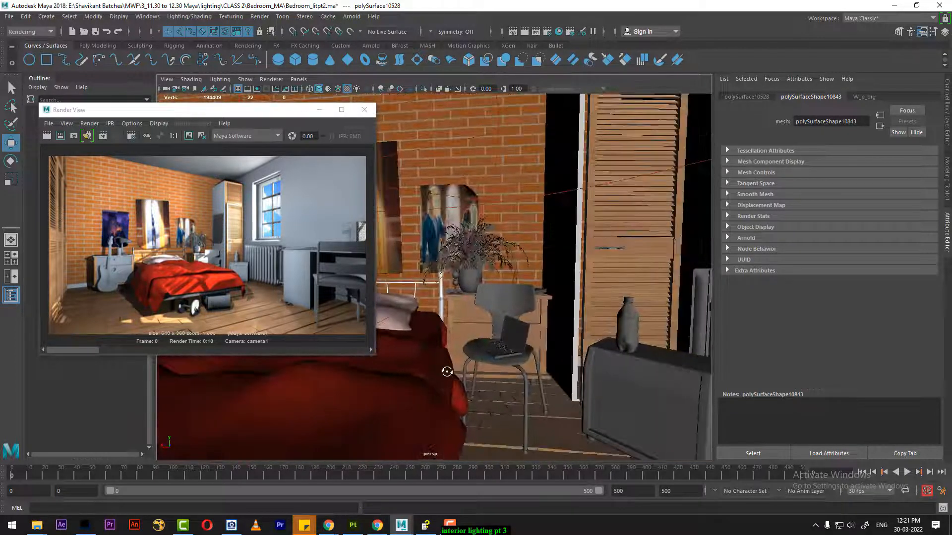
pyautogui.click(457, 319)
pyautogui.rightClick(455, 321)
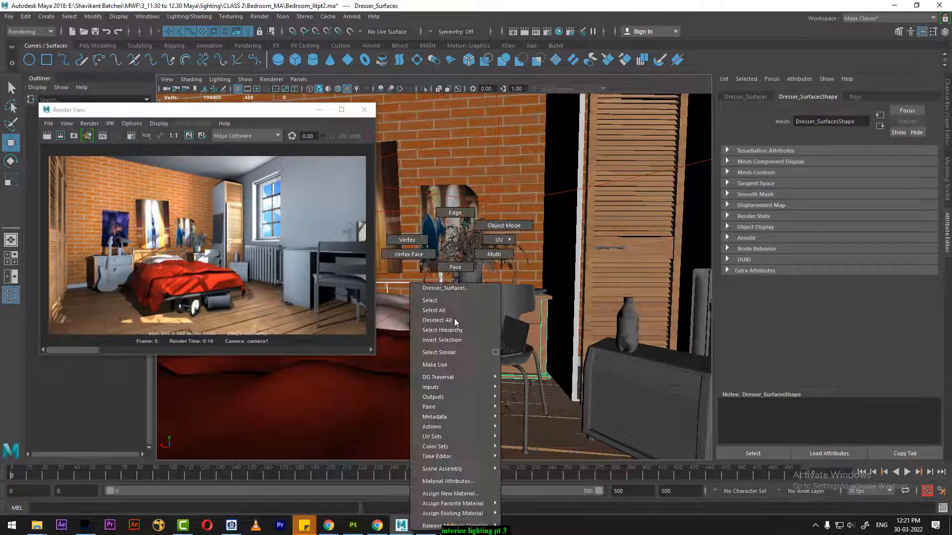
pyautogui.click(448, 481)
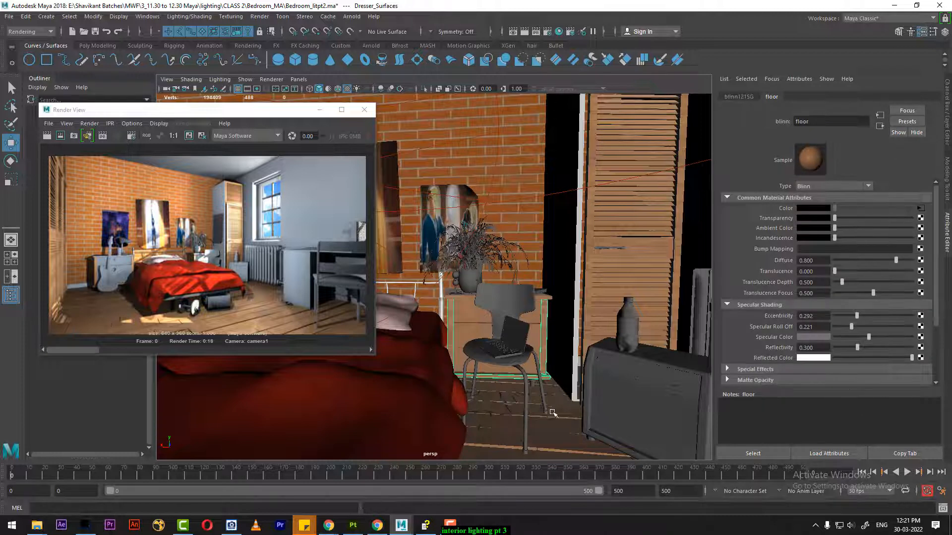
# Assign the existing floor material to the desk cabinet's side panel and doors
pyautogui.keyDown('alt'); pyautogui.moveTo(552, 412); pyautogui.dragTo(535, 391); pyautogui.keyUp('alt')
pyautogui.keyDown('alt'); pyautogui.moveTo(536, 391); pyautogui.dragTo(577, 387, button='middle'); pyautogui.keyUp('alt')
pyautogui.click(614, 319)
pyautogui.keyDown('alt'); pyautogui.moveTo(614, 319); pyautogui.dragTo(540, 367); pyautogui.keyUp('alt')
pyautogui.keyDown('alt'); pyautogui.moveTo(540, 367); pyautogui.dragTo(561, 367, button='middle'); pyautogui.keyUp('alt')
pyautogui.moveTo(561, 367)
pyautogui.keyDown('alt'); pyautogui.mouseDown()
pyautogui.moveTo(590, 371)
pyautogui.moveTo(559, 384)
pyautogui.moveTo(543, 363)
pyautogui.mouseUp(); pyautogui.keyUp('alt')
pyautogui.rightClick(532, 334)
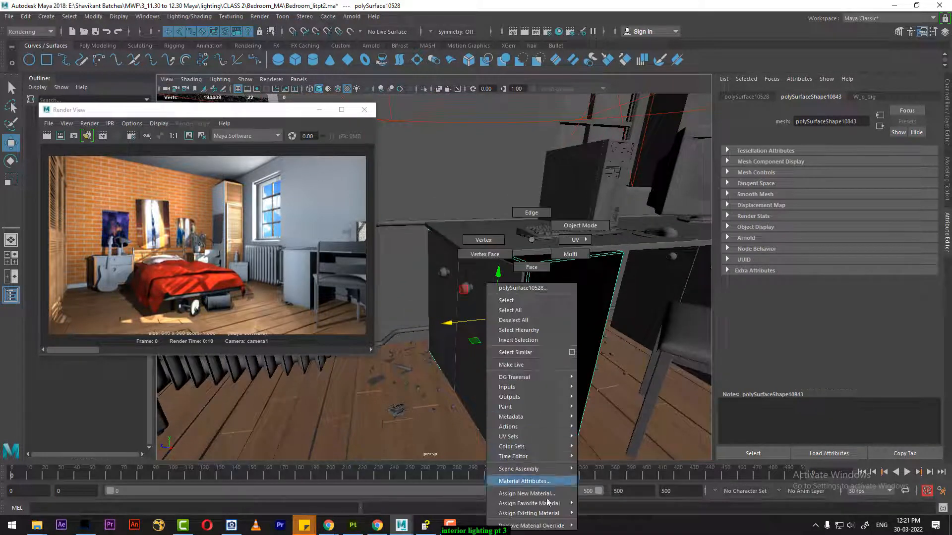
pyautogui.moveTo(545, 513)
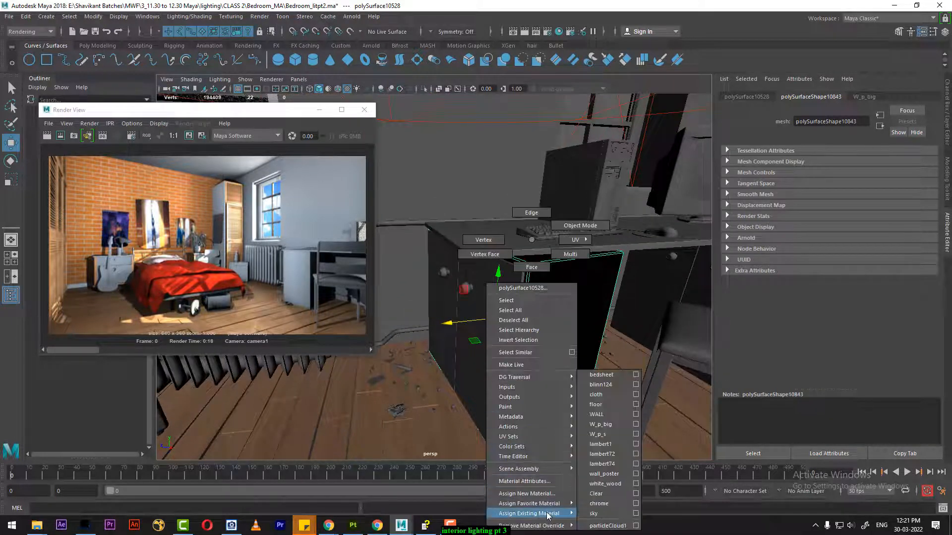
pyautogui.click(611, 405)
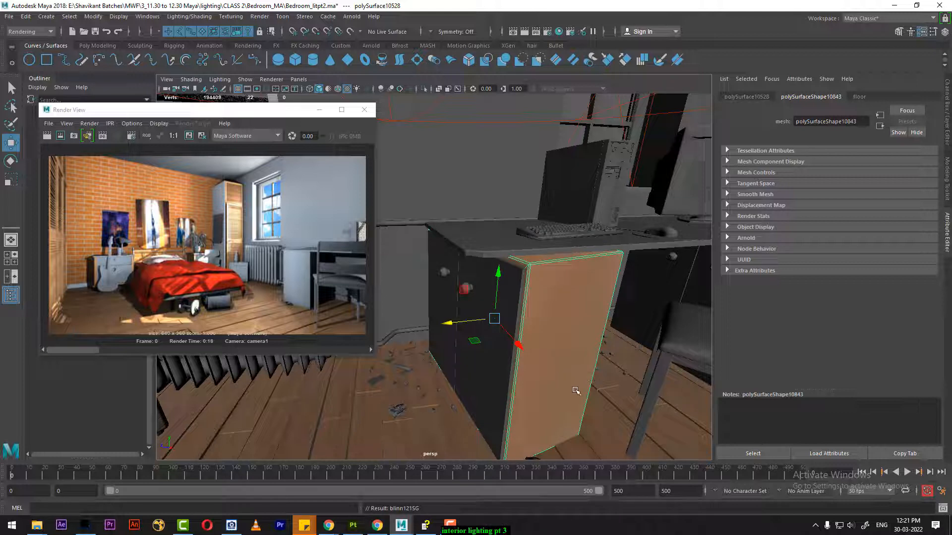
pyautogui.click(491, 376)
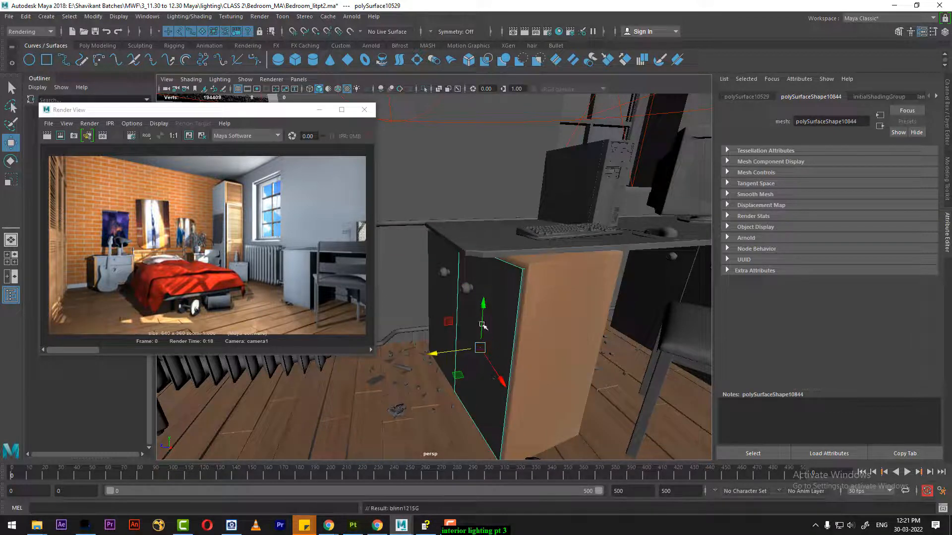
pyautogui.press('g')
# Assign the existing chrome material to both knobs on the desk cabinet's doors
pyautogui.click(468, 291)
pyautogui.click(468, 291)
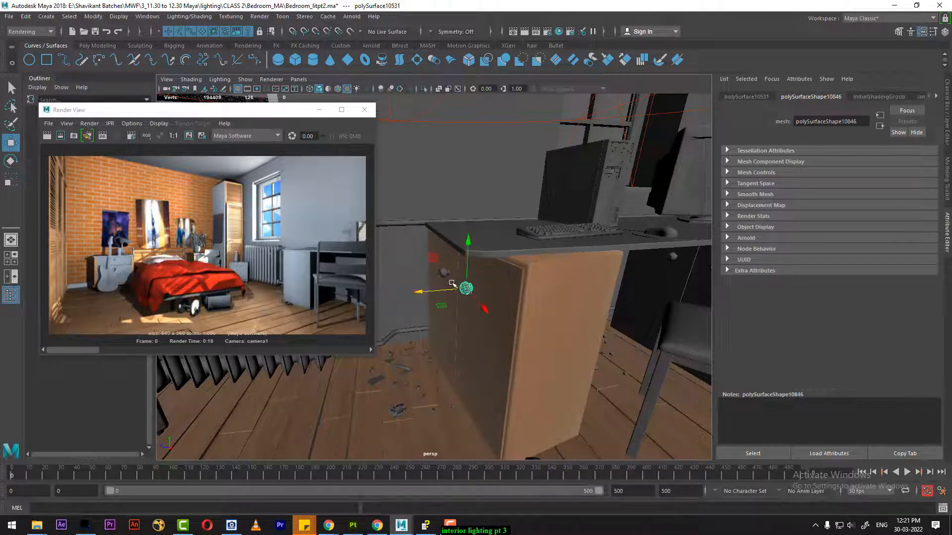
pyautogui.rightClick(450, 240)
pyautogui.moveTo(446, 513)
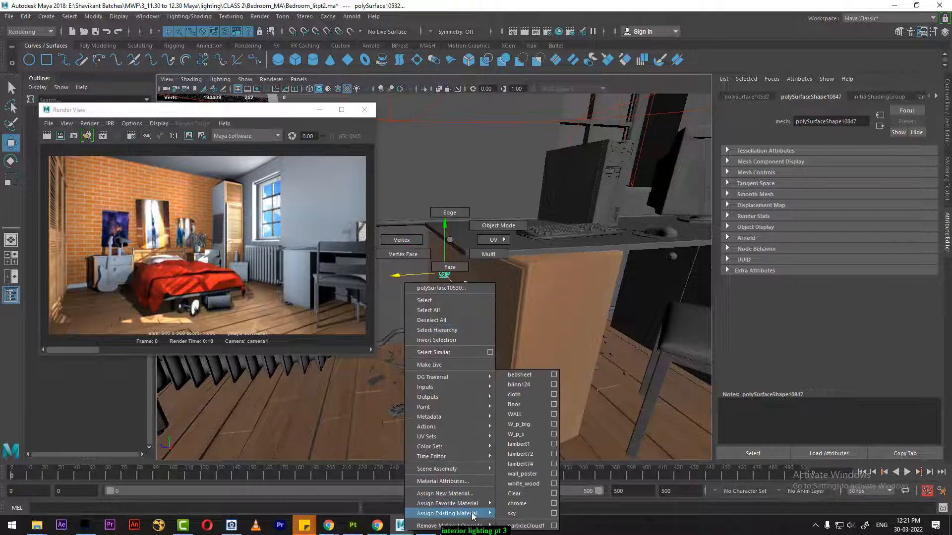
pyautogui.click(523, 504)
# Apply automatic UV mapping to the desk cabinet's side panel and both doors, and return to object mode
pyautogui.click(525, 328)
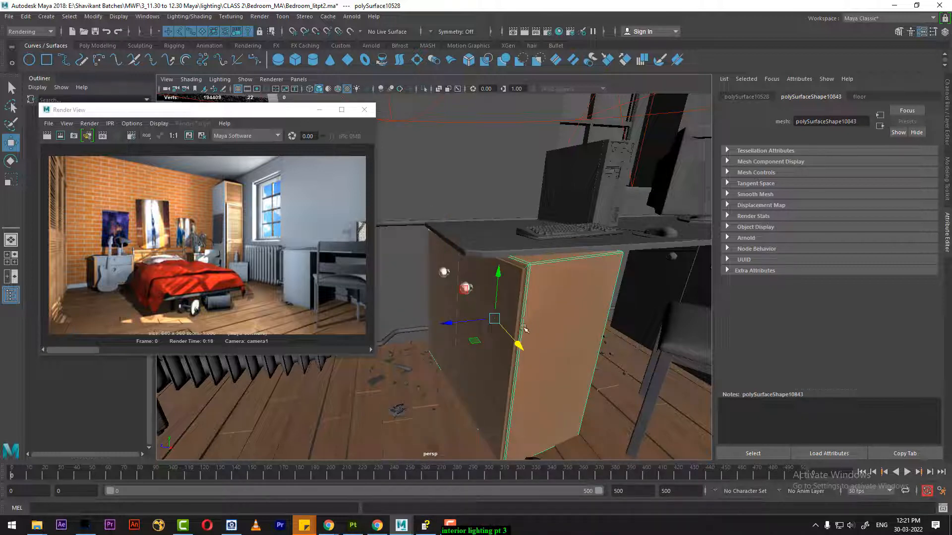
pyautogui.click(504, 293)
pyautogui.click(443, 259)
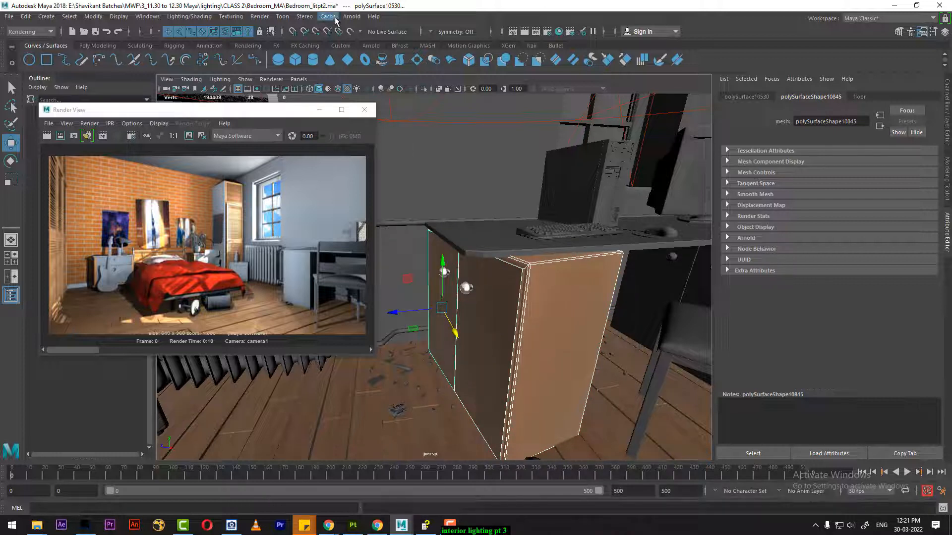
pyautogui.click(30, 32)
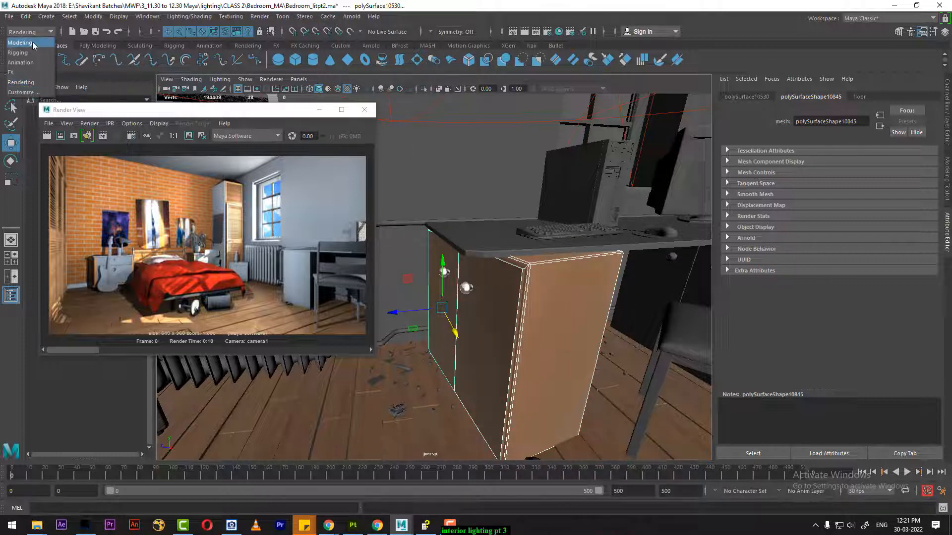
pyautogui.click(24, 42)
pyautogui.click(382, 16)
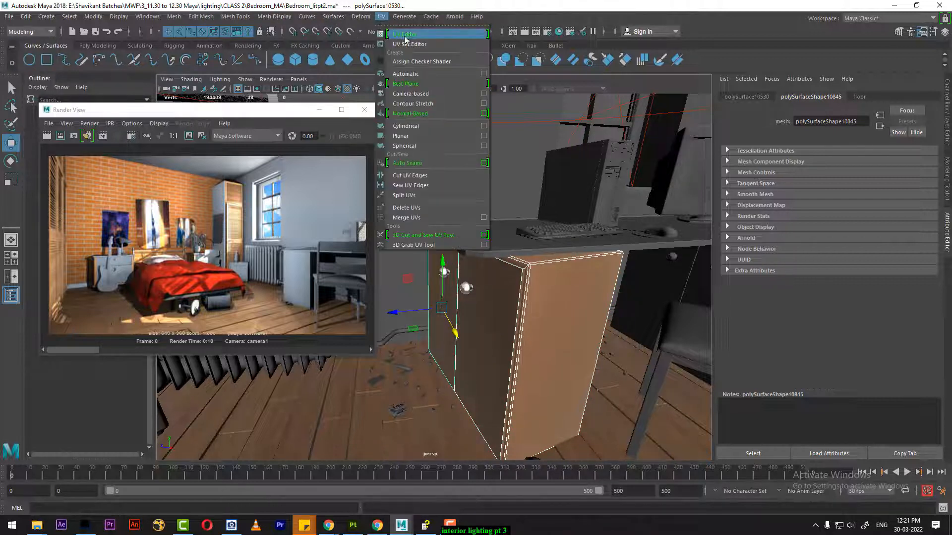
pyautogui.click(424, 75)
pyautogui.keyDown('alt'); pyautogui.moveTo(565, 353); pyautogui.dragTo(473, 307); pyautogui.keyUp('alt')
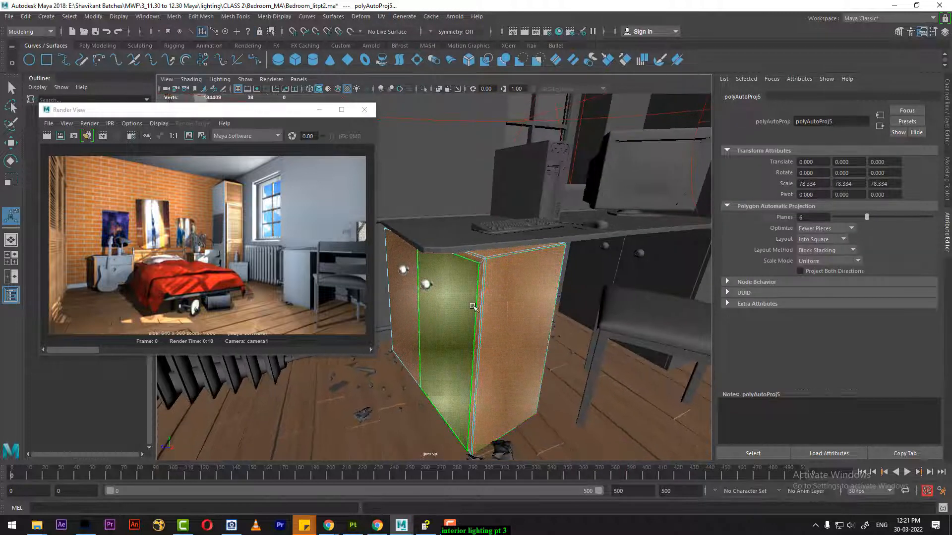
pyautogui.moveTo(474, 307); pyautogui.dragTo(544, 188, button='right')
pyautogui.click(557, 346)
# Examine the wood texture on the desk cabinet's doors and side panel, and check the side panel's UV layout in the UV Editor
pyautogui.keyDown('alt'); pyautogui.moveTo(557, 346); pyautogui.dragTo(615, 359); pyautogui.keyUp('alt')
pyautogui.keyDown('alt'); pyautogui.moveTo(615, 359); pyautogui.dragTo(526, 332, button='middle'); pyautogui.keyUp('alt')
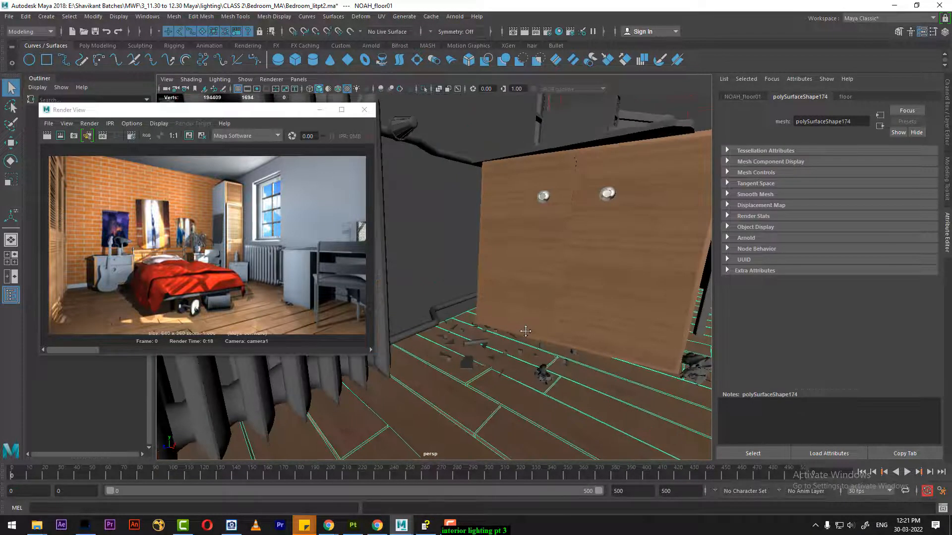
pyautogui.keyDown('alt'); pyautogui.moveTo(555, 324); pyautogui.dragTo(528, 335); pyautogui.keyUp('alt')
pyautogui.keyDown('alt'); pyautogui.moveTo(588, 310); pyautogui.dragTo(533, 343); pyautogui.keyUp('alt')
pyautogui.keyDown('alt'); pyautogui.moveTo(534, 343); pyautogui.dragTo(465, 316, button='middle'); pyautogui.keyUp('alt')
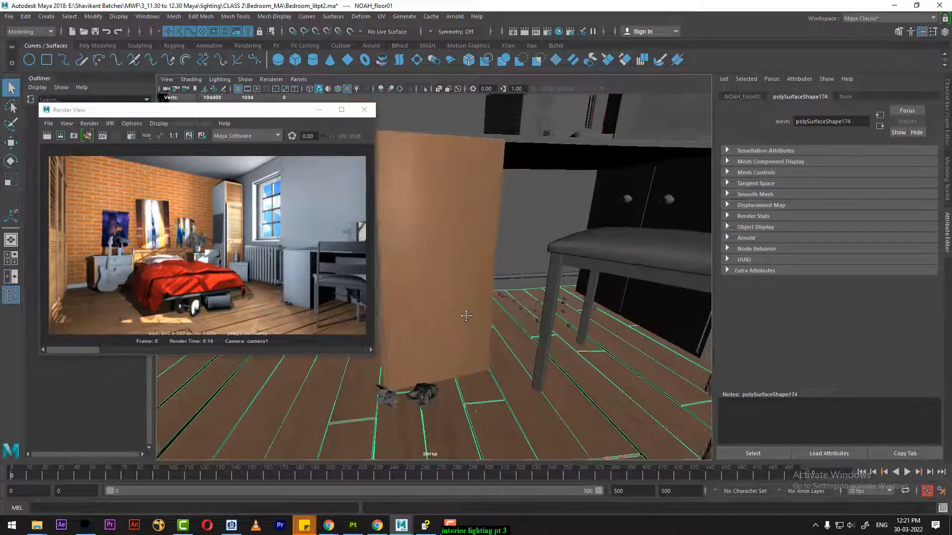
pyautogui.keyDown('alt'); pyautogui.moveTo(455, 321); pyautogui.dragTo(491, 325); pyautogui.keyUp('alt')
pyautogui.click(593, 314)
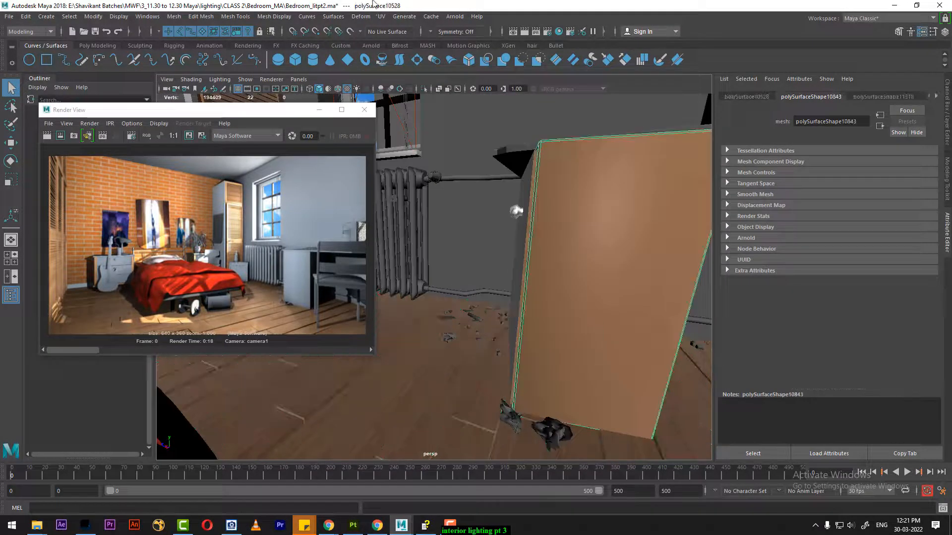
pyautogui.click(381, 16)
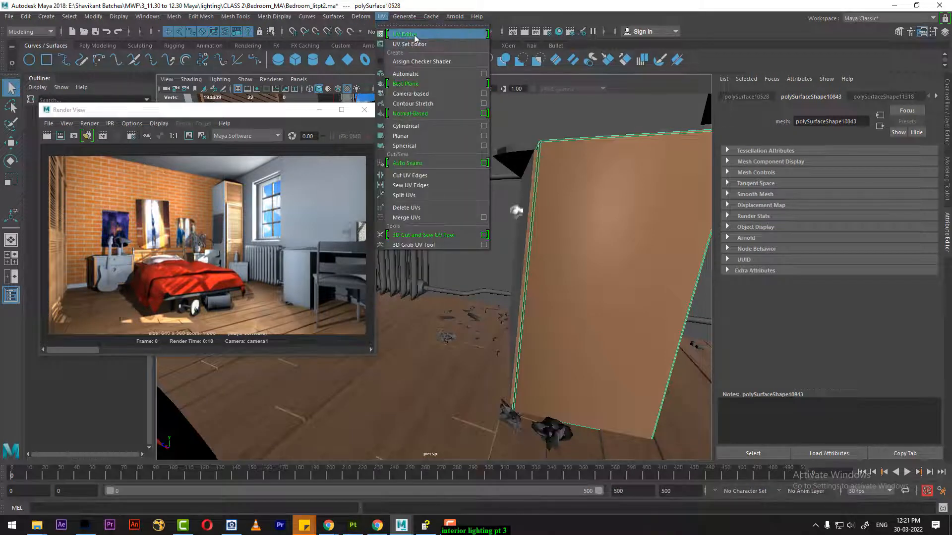
pyautogui.click(415, 34)
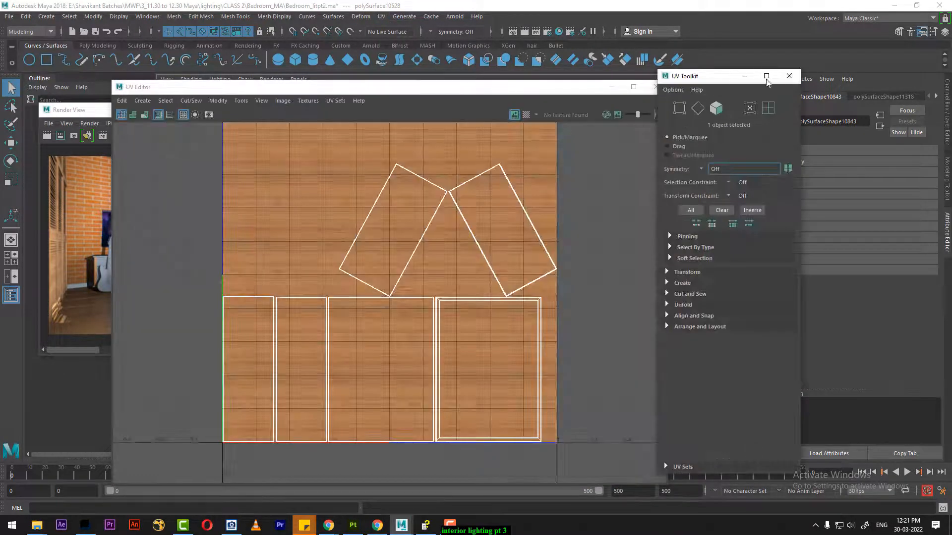
pyautogui.click(789, 76)
pyautogui.click(656, 87)
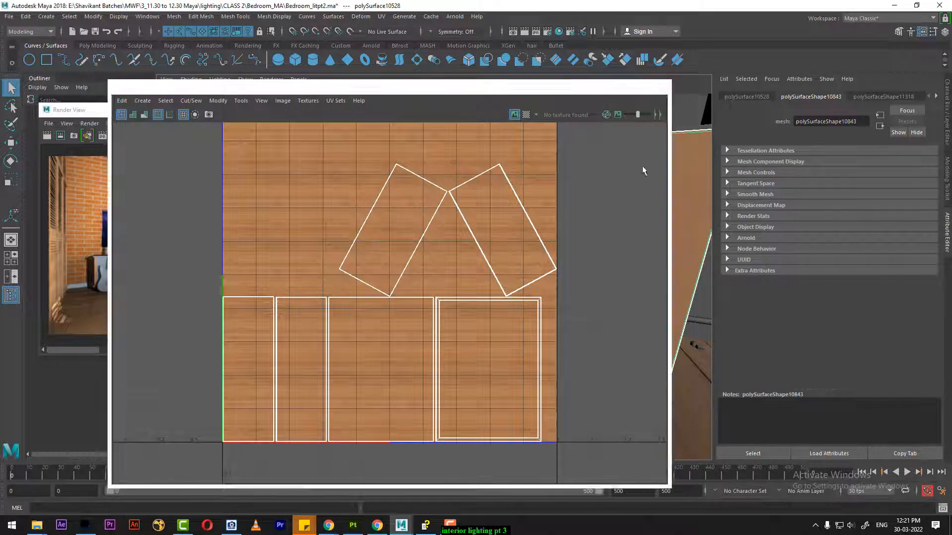
# Select the front cloth of the amplifier beside the radiator and frame the amplifier's control panel closely
pyautogui.scroll(-4, 570, 283)
pyautogui.keyDown('alt'); pyautogui.moveTo(568, 286); pyautogui.dragTo(596, 338); pyautogui.keyUp('alt')
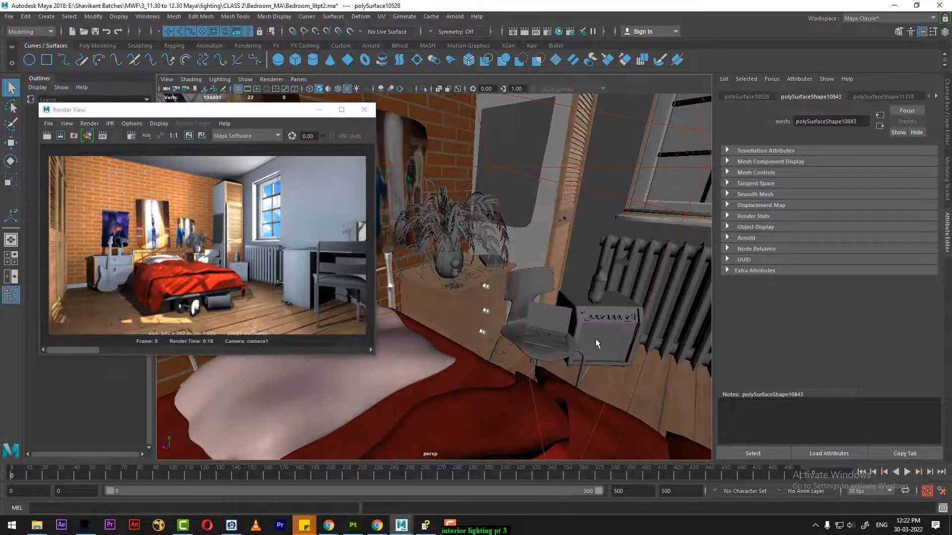
pyautogui.click(602, 337)
pyautogui.press('f')
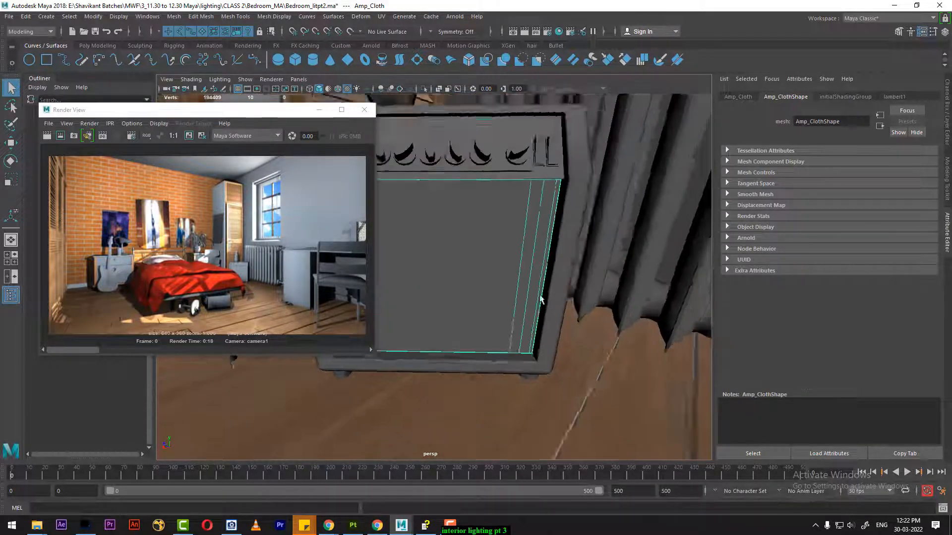
pyautogui.keyDown('alt'); pyautogui.moveTo(541, 300); pyautogui.dragTo(551, 284); pyautogui.keyUp('alt')
pyautogui.keyDown('alt'); pyautogui.moveTo(551, 285); pyautogui.dragTo(504, 343, button='middle'); pyautogui.keyUp('alt')
pyautogui.keyDown('alt'); pyautogui.moveTo(504, 344); pyautogui.dragTo(568, 320); pyautogui.keyUp('alt')
pyautogui.keyDown('alt'); pyautogui.moveTo(567, 320); pyautogui.dragTo(574, 322, button='middle'); pyautogui.keyUp('alt')
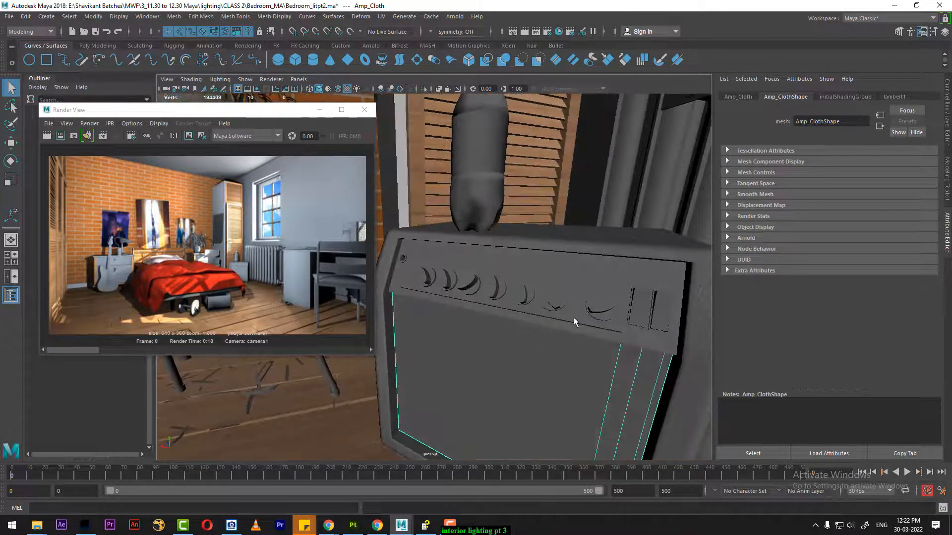
pyautogui.keyDown('alt'); pyautogui.moveTo(573, 321); pyautogui.dragTo(584, 312); pyautogui.keyUp('alt')
# Assign a new Blinn material to the amplifier's knobs and name it plastic
pyautogui.click(585, 307)
pyautogui.rightClick(520, 292)
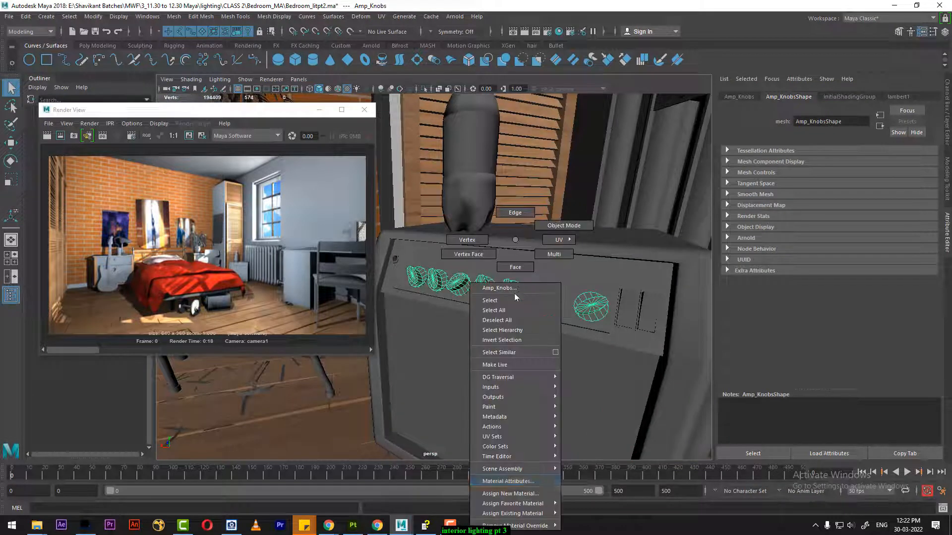
pyautogui.moveTo(510, 493)
pyautogui.click(591, 449)
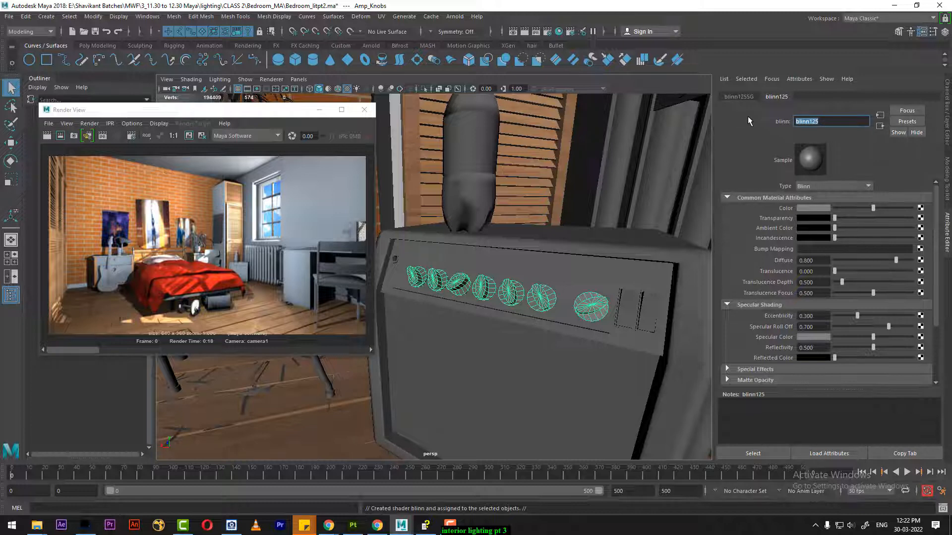
pyautogui.write('plastic')
pyautogui.press('Return')
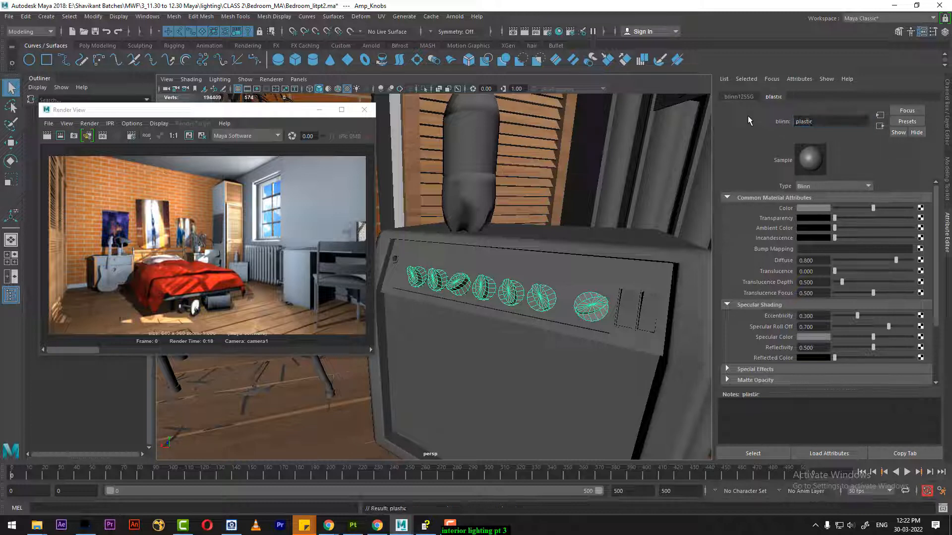
# Set the plastic material to black with eccentricity 0.571, specular roll off 1.000, reflectivity 0.403 and a darker specular color
pyautogui.click(813, 209)
pyautogui.click(825, 189)
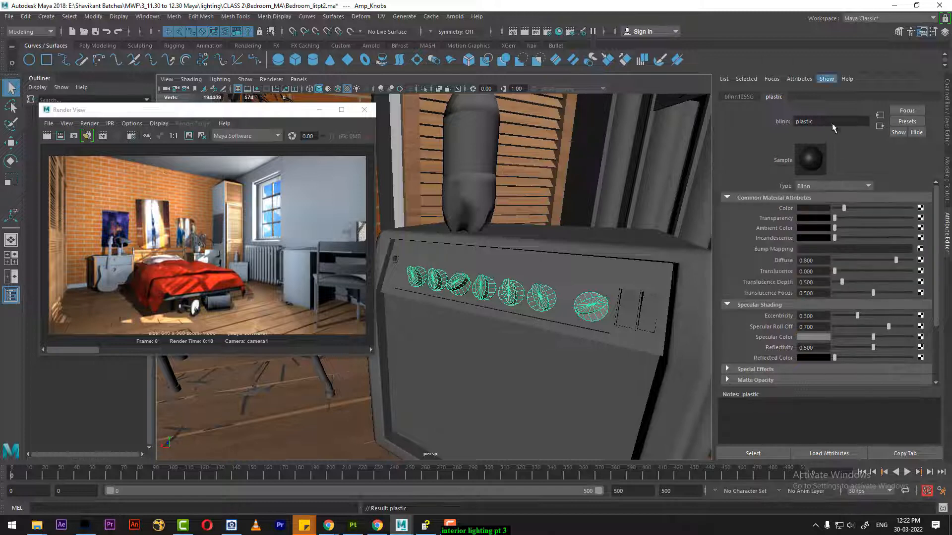
pyautogui.click(817, 208)
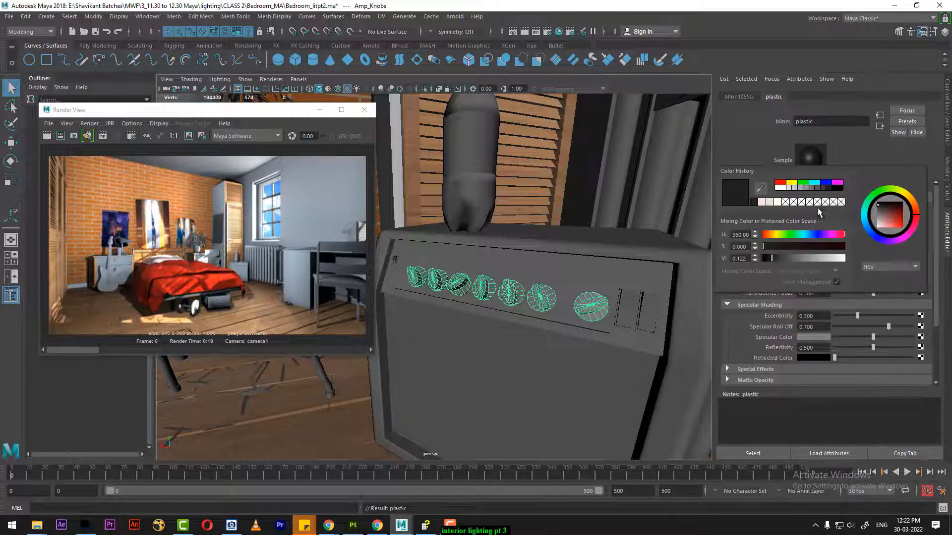
pyautogui.click(835, 189)
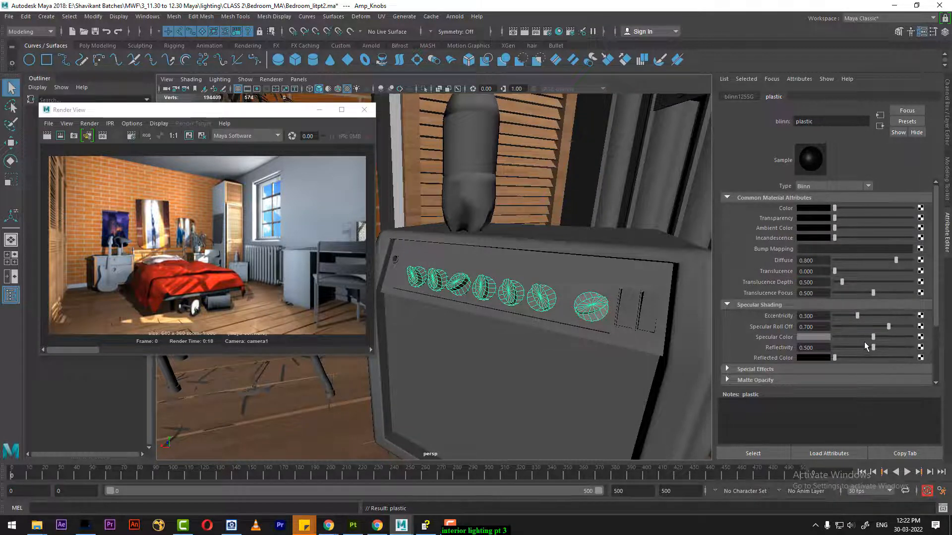
pyautogui.moveTo(872, 337)
pyautogui.mouseDown()
pyautogui.moveTo(854, 337)
pyautogui.moveTo(865, 347)
pyautogui.moveTo(860, 327)
pyautogui.moveTo(913, 328)
pyautogui.moveTo(863, 318)
pyautogui.moveTo(870, 339)
pyautogui.moveTo(856, 339)
pyautogui.moveTo(878, 320)
pyautogui.mouseUp()
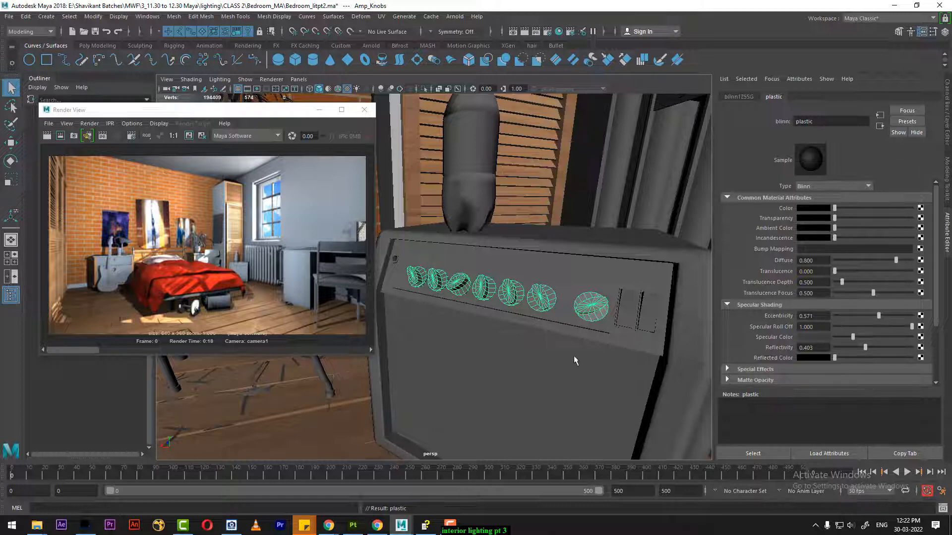
# Apply automatic UV mapping to the amplifier's body and return to object mode
pyautogui.click(550, 339)
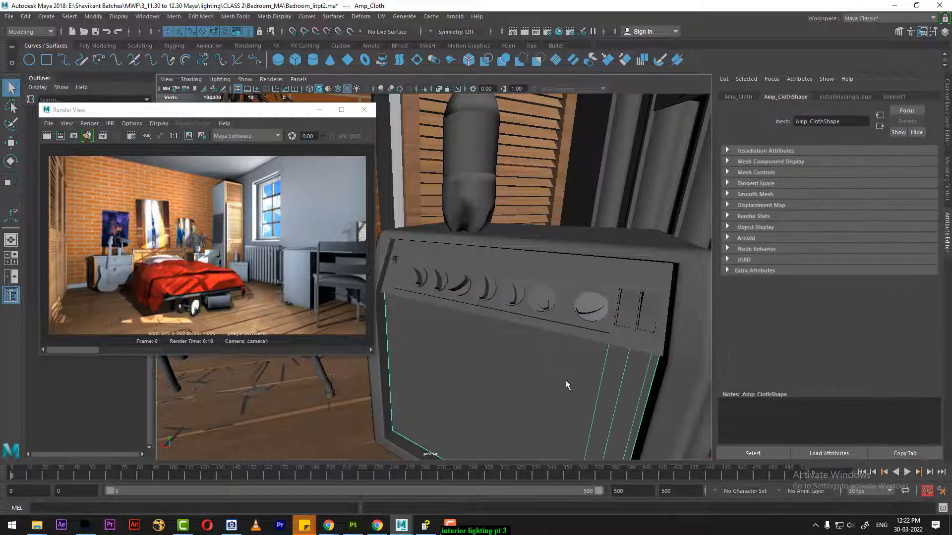
pyautogui.keyDown('alt'); pyautogui.moveTo(566, 381); pyautogui.dragTo(545, 370); pyautogui.keyUp('alt')
pyautogui.keyDown('alt'); pyautogui.moveTo(546, 369); pyautogui.dragTo(552, 371, button='middle'); pyautogui.keyUp('alt')
pyautogui.keyDown('alt'); pyautogui.moveTo(552, 371); pyautogui.dragTo(550, 318); pyautogui.keyUp('alt')
pyautogui.click(548, 312)
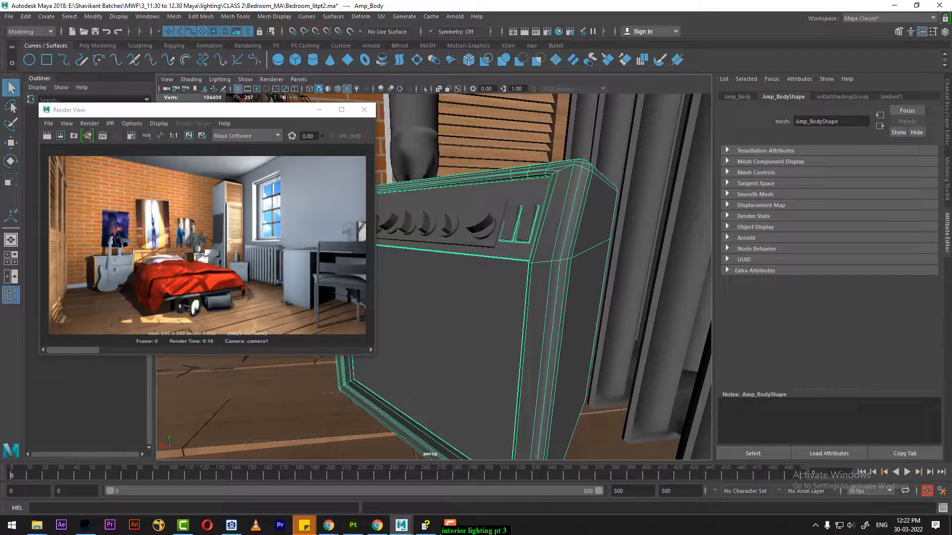
pyautogui.click(381, 17)
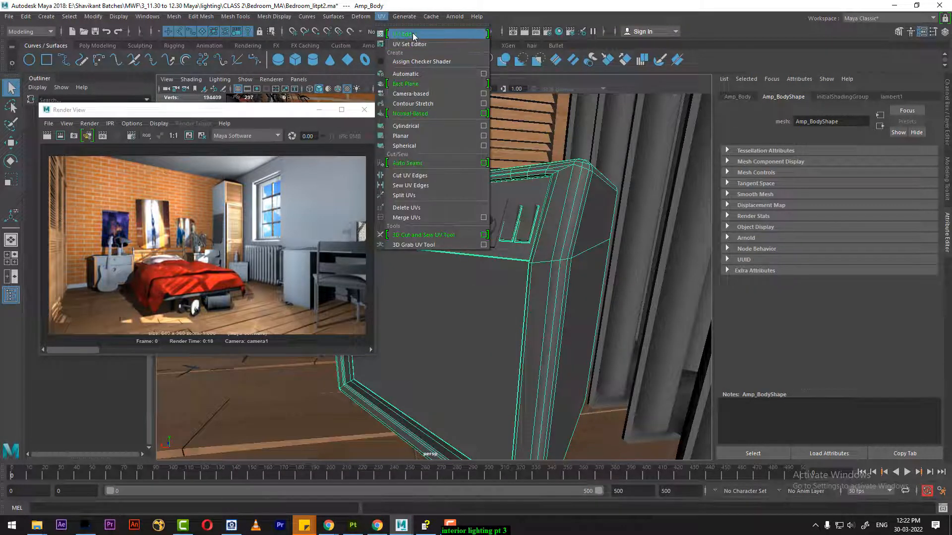
pyautogui.click(419, 74)
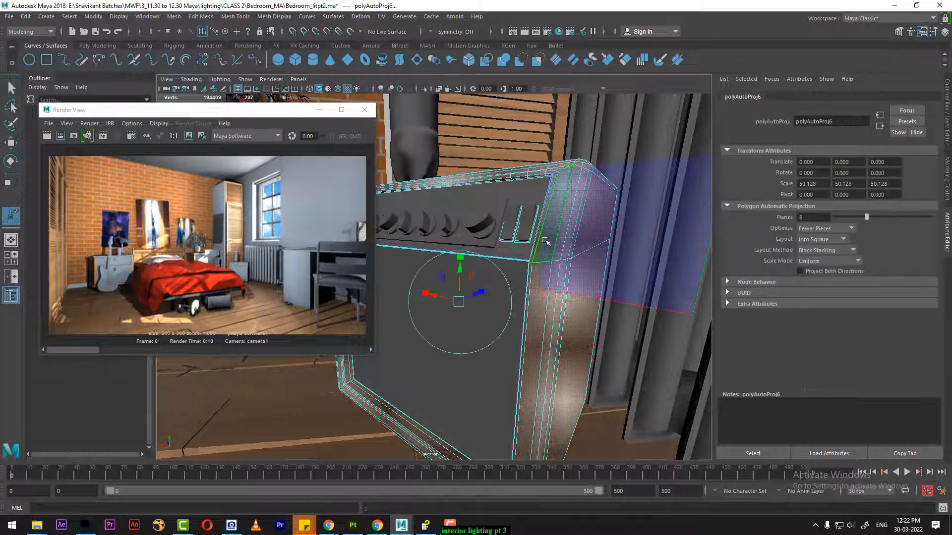
pyautogui.moveTo(535, 334); pyautogui.dragTo(584, 225, button='right')
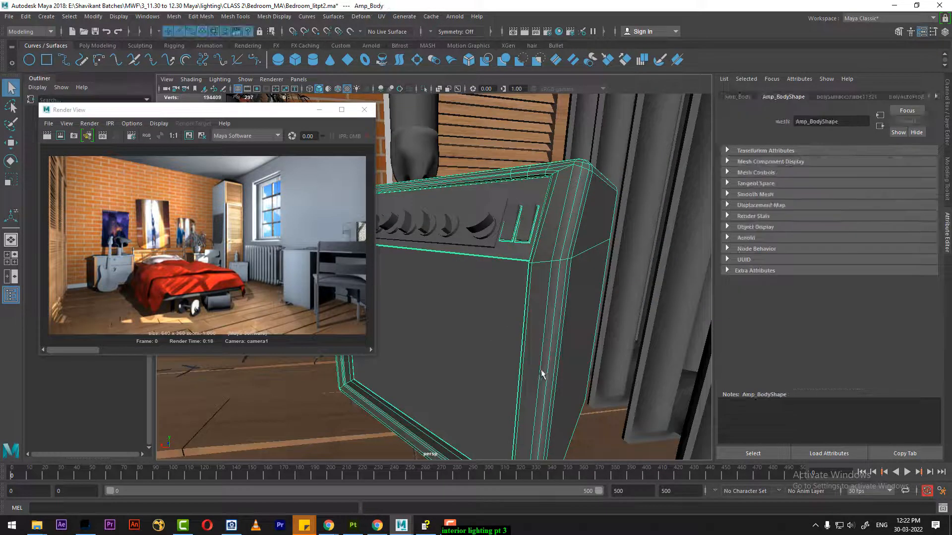
pyautogui.keyDown('alt'); pyautogui.moveTo(556, 347); pyautogui.dragTo(546, 327); pyautogui.keyUp('alt')
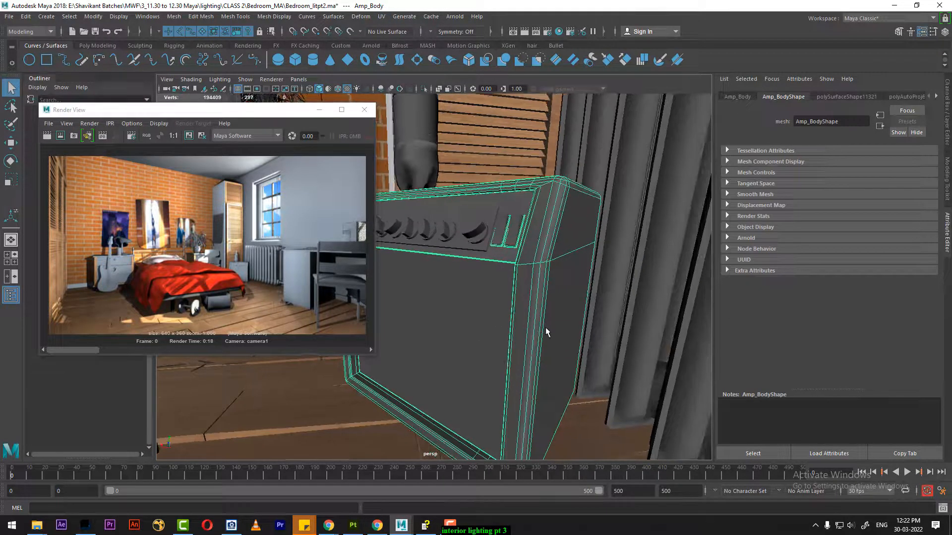
# Search the computer's applications for "ch" and launch the Chrome browser
pyautogui.press('super')
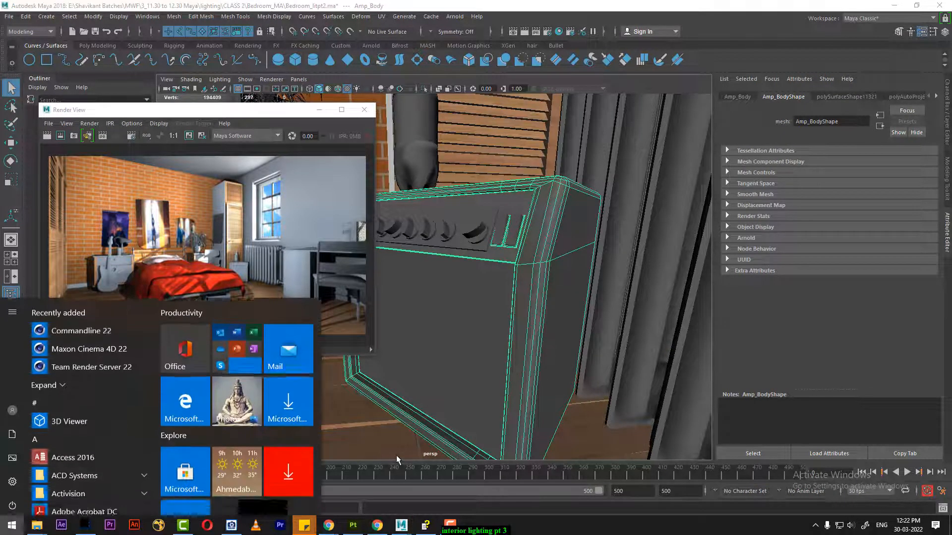
pyautogui.write('ch')
pyautogui.click(162, 356)
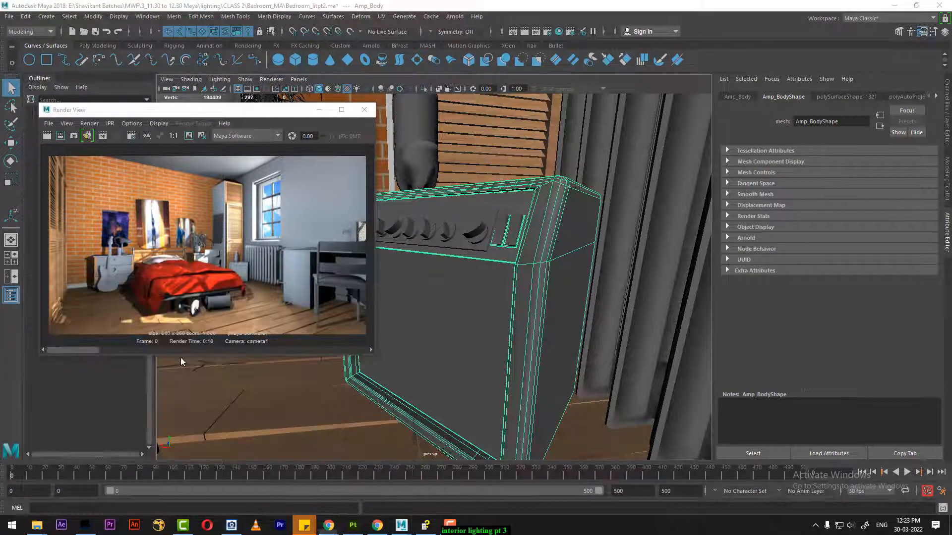
# Search Google Images for METAL seamless texture and preview the scratched Free Seamless Metal Textures result from seamless-pixels.blogspot.com
pyautogui.click(369, 286)
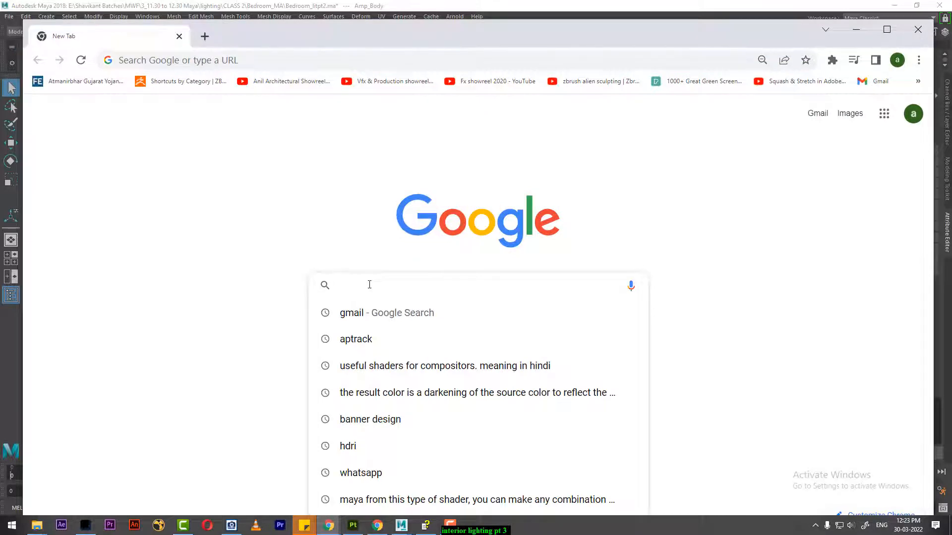
pyautogui.write('metal')
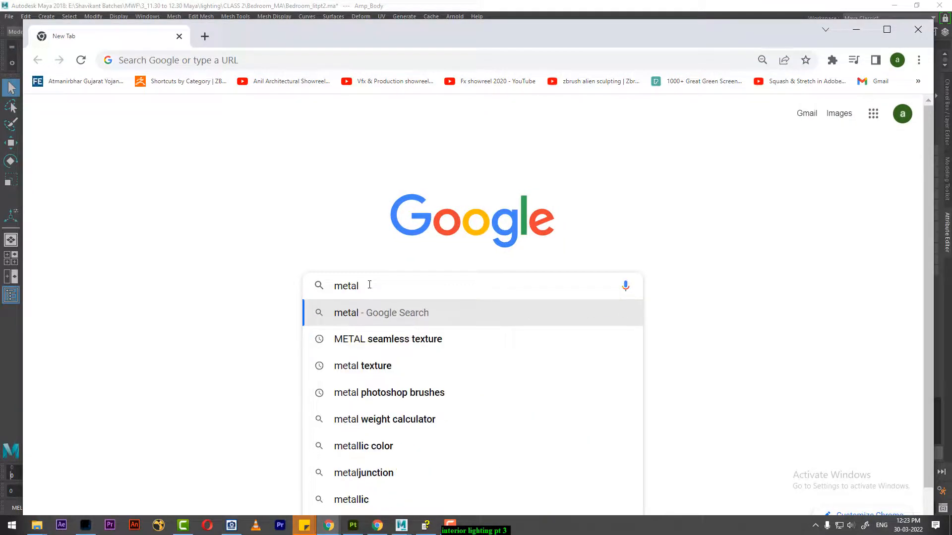
pyautogui.press('Down')
pyautogui.press('Return')
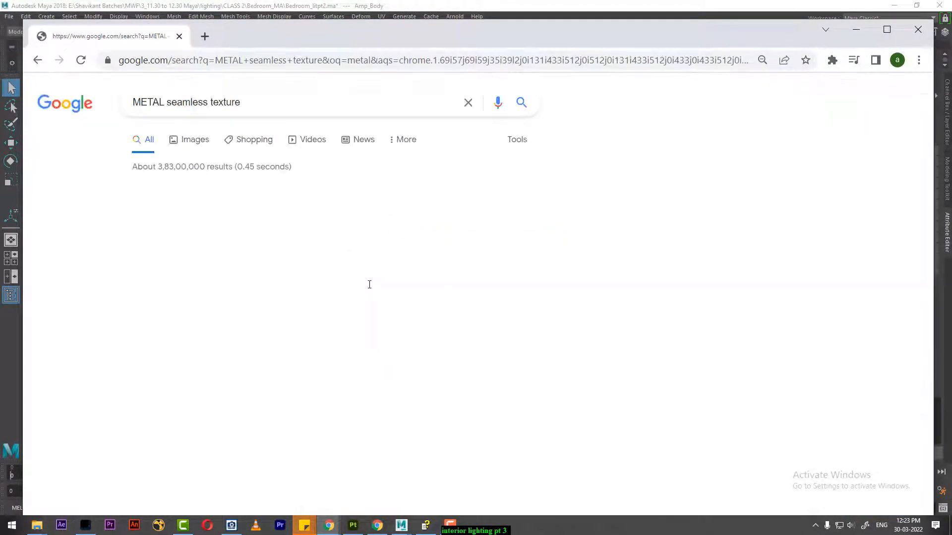
pyautogui.click(194, 141)
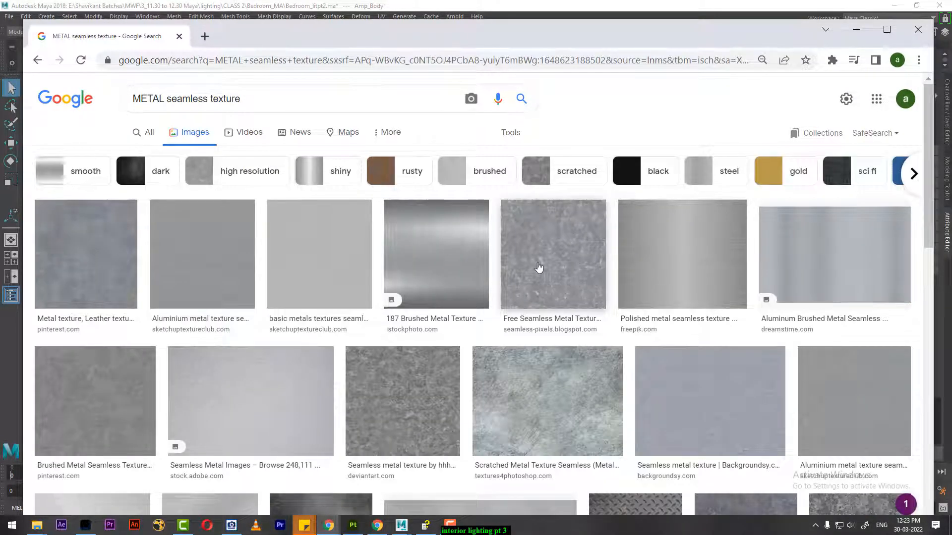
pyautogui.click(537, 268)
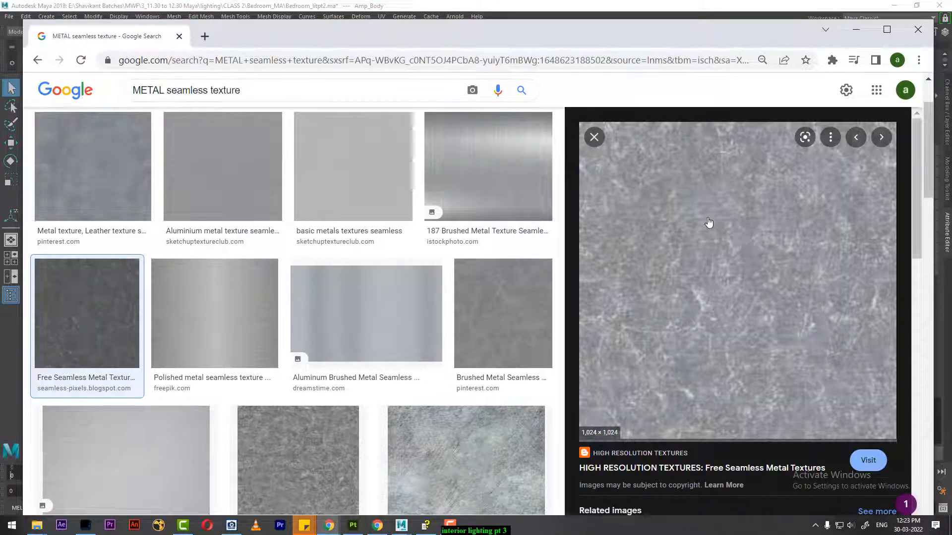
# Switch to File Explorer, open CLASS 2\Bedroom_MA inside the lighting folder, and copy its full path
pyautogui.moveTo(39, 528)
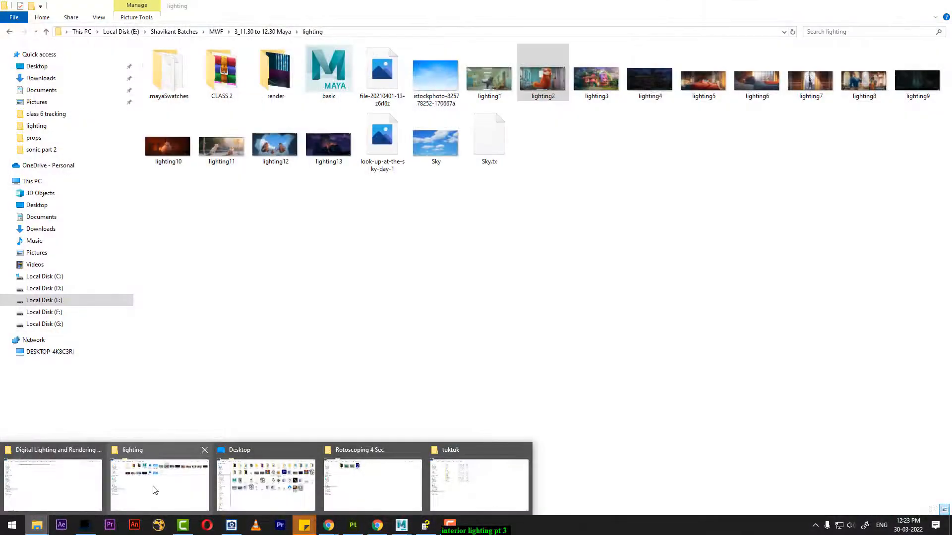
pyautogui.click(154, 490)
pyautogui.click(234, 85)
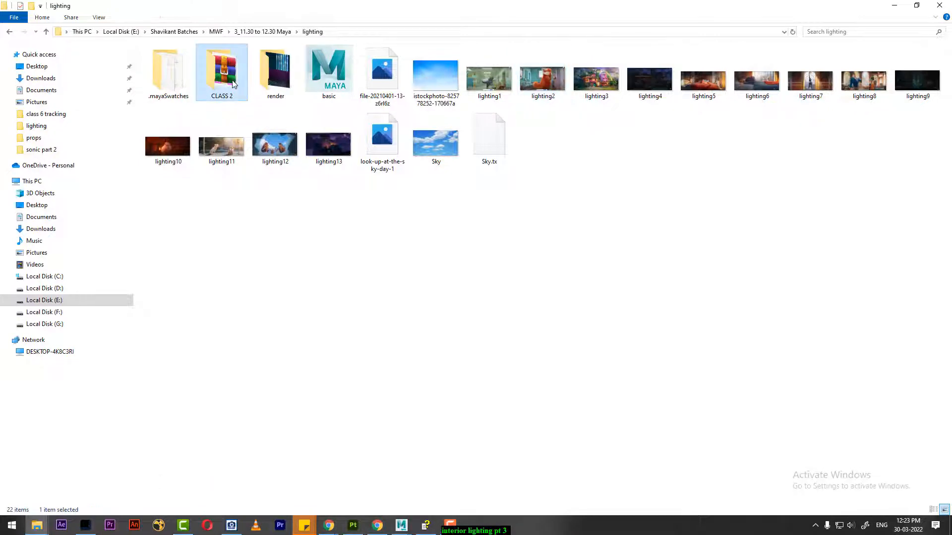
pyautogui.doubleClick(233, 84)
pyautogui.doubleClick(186, 70)
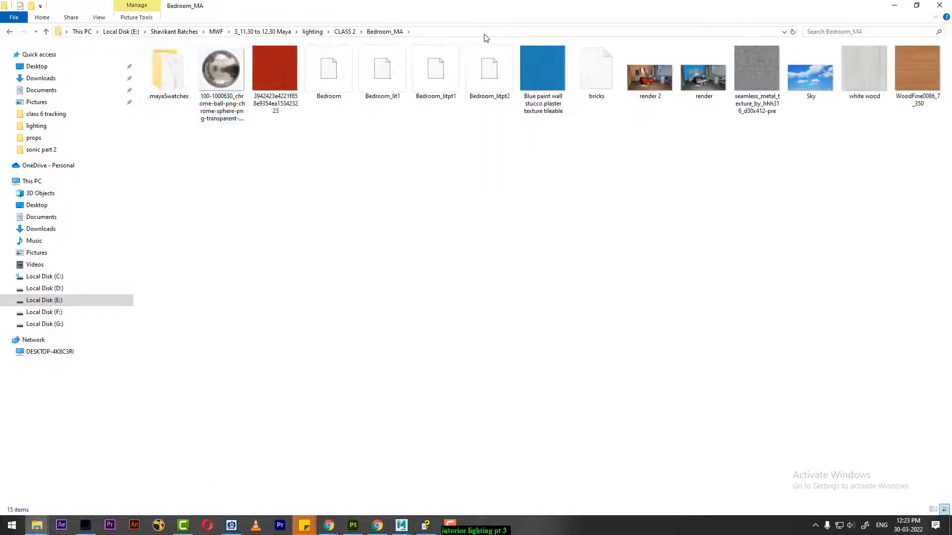
pyautogui.click(456, 32)
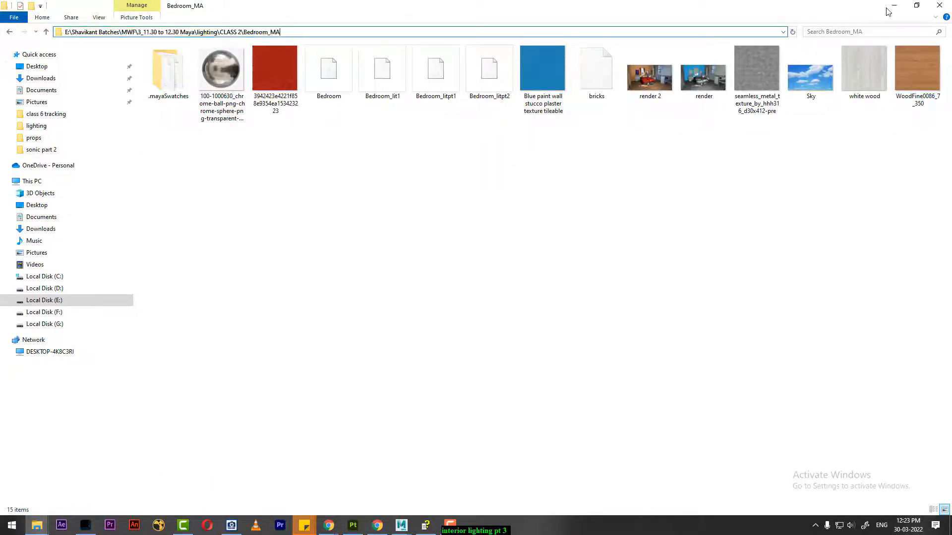
pyautogui.click(894, 6)
# Save the previewed scratched metal image in the Bedroom_MA folder as Tileable metal eroded scratch texture background 01 in JPEG format
pyautogui.scroll(-4, 624, 322)
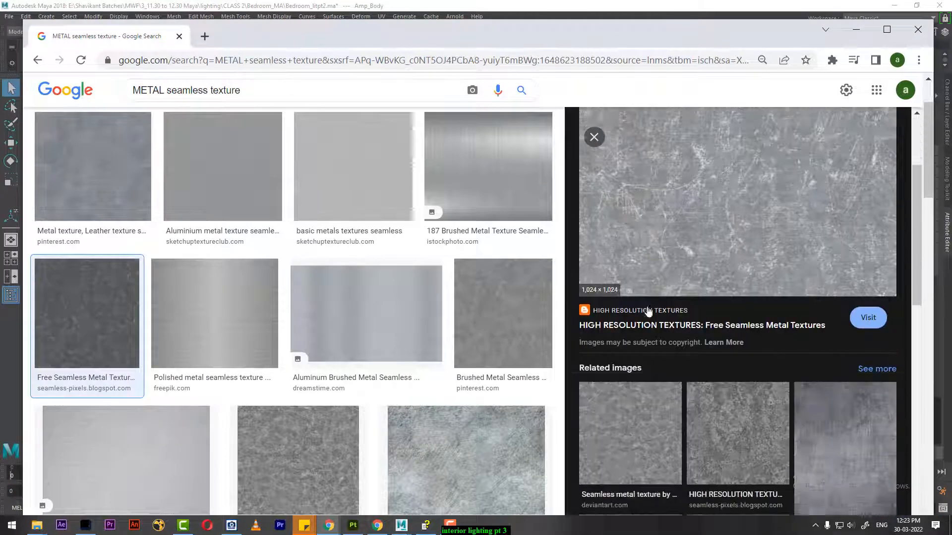
pyautogui.rightClick(686, 174)
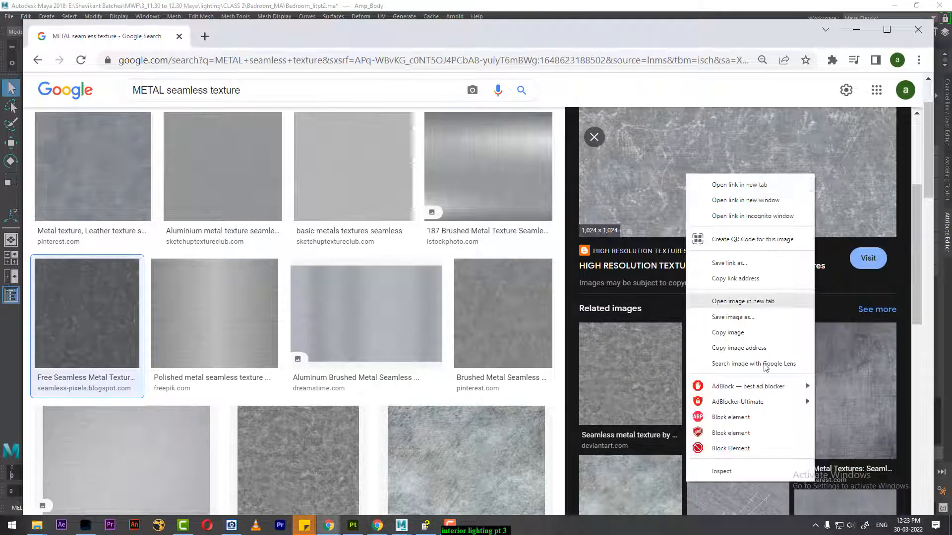
pyautogui.click(768, 316)
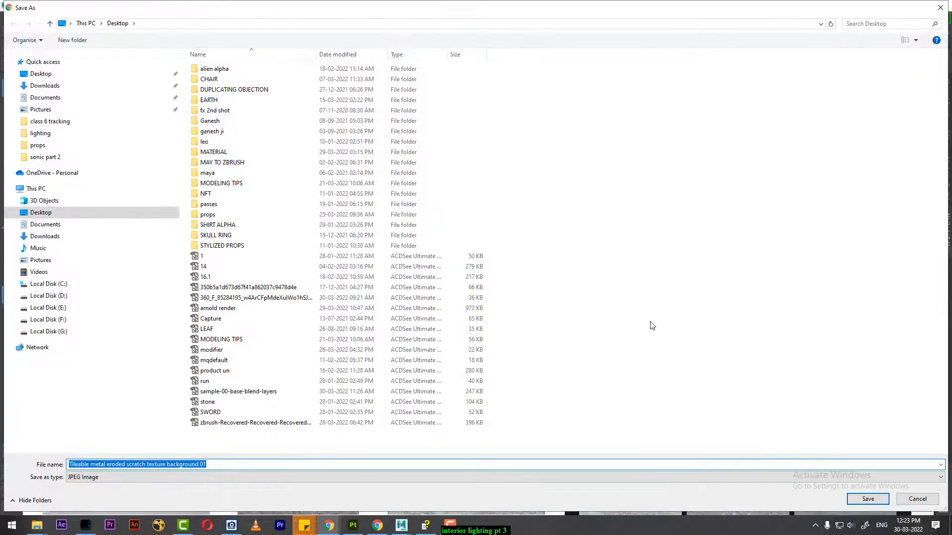
pyautogui.write('E:\\Shavikant Batches\\MWF\\3_11.30 to 12.30 Maya\\lighting\\CLASS 2\\Bedroom_MA\\sourceimages')
pyautogui.press('Return')
pyautogui.click(866, 499)
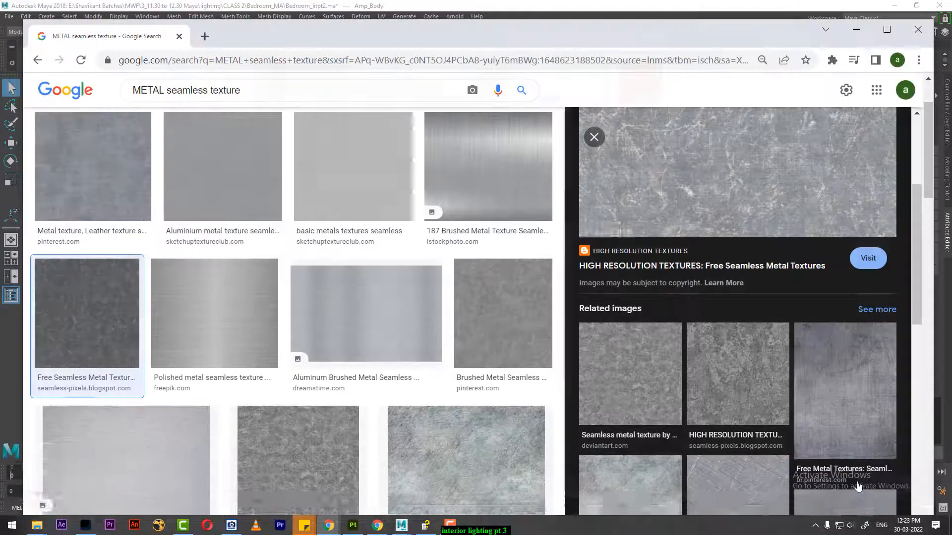
# Find the dark Webtreats seamless metal texture among the results, save it as the JPEG images in Bedroom_MA, and return to Maya
pyautogui.scroll(-8, 353, 361)
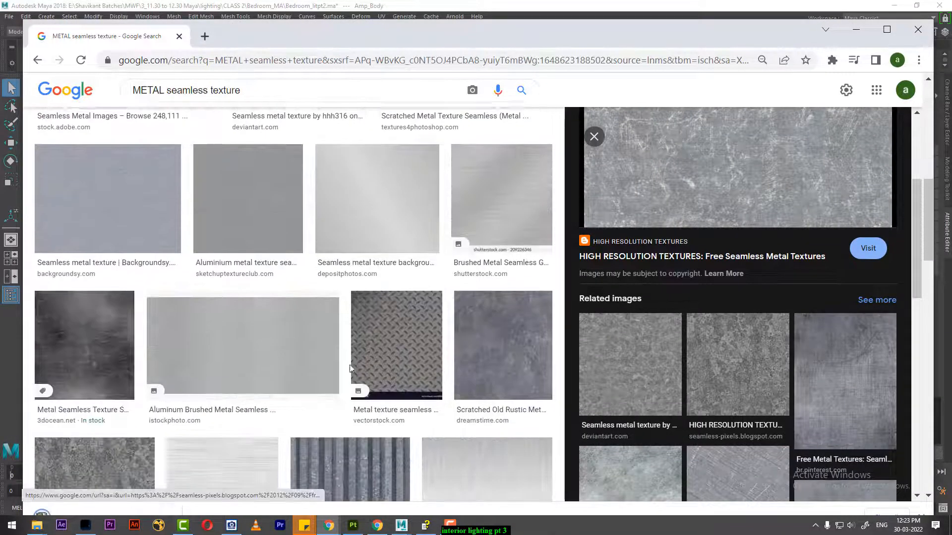
pyautogui.scroll(-4, 350, 367)
pyautogui.click(335, 311)
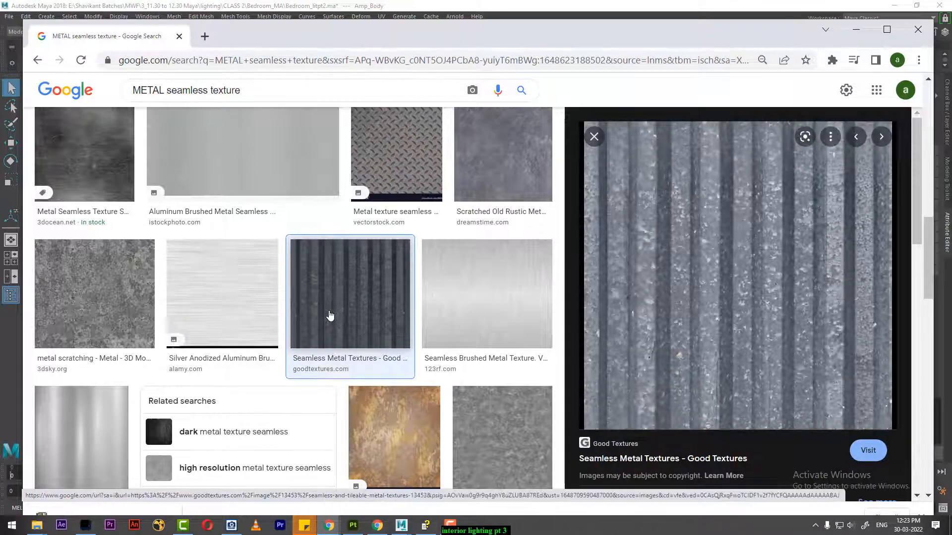
pyautogui.scroll(-4, 446, 357)
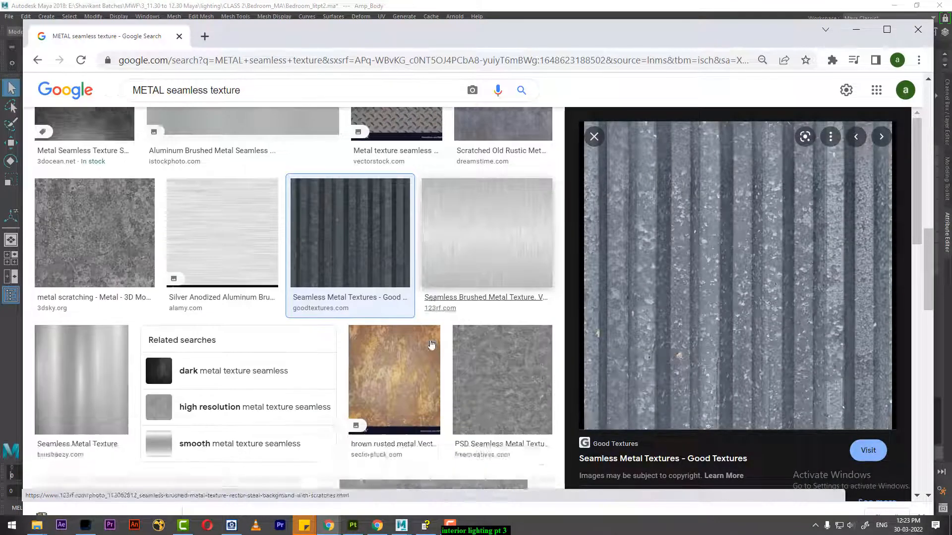
pyautogui.scroll(-5, 446, 357)
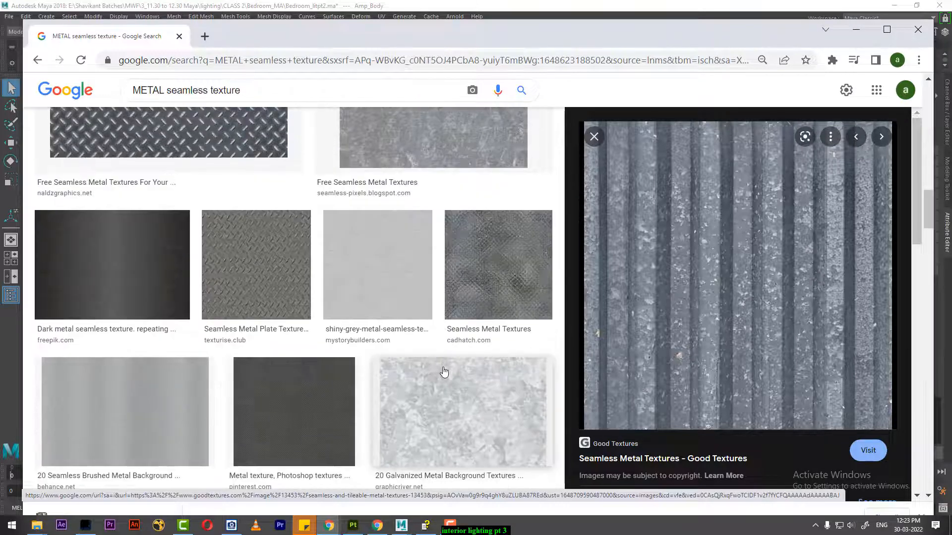
pyautogui.click(255, 438)
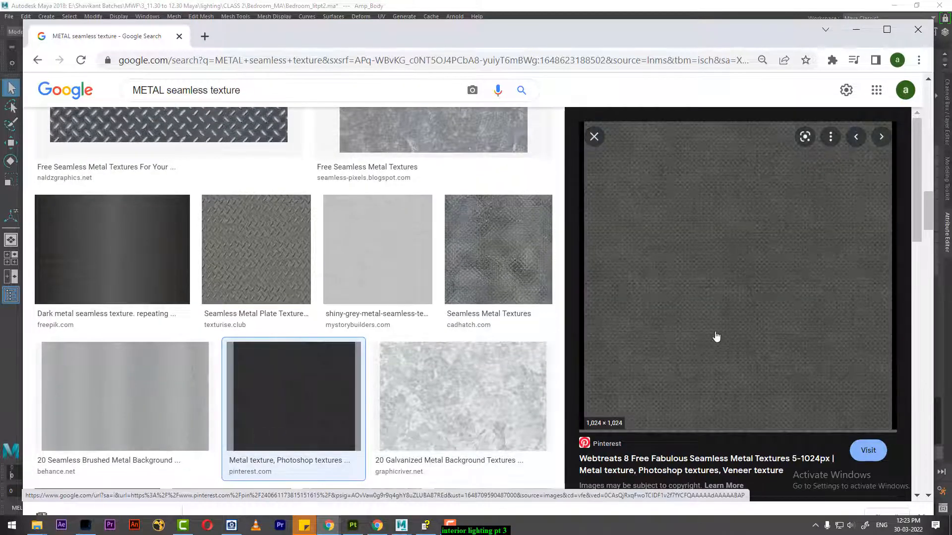
pyautogui.rightClick(729, 222)
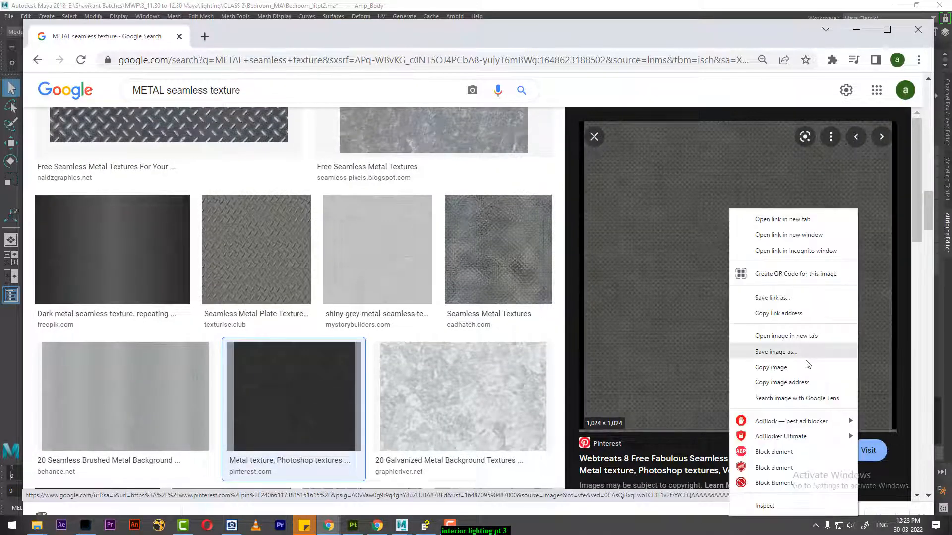
pyautogui.click(798, 353)
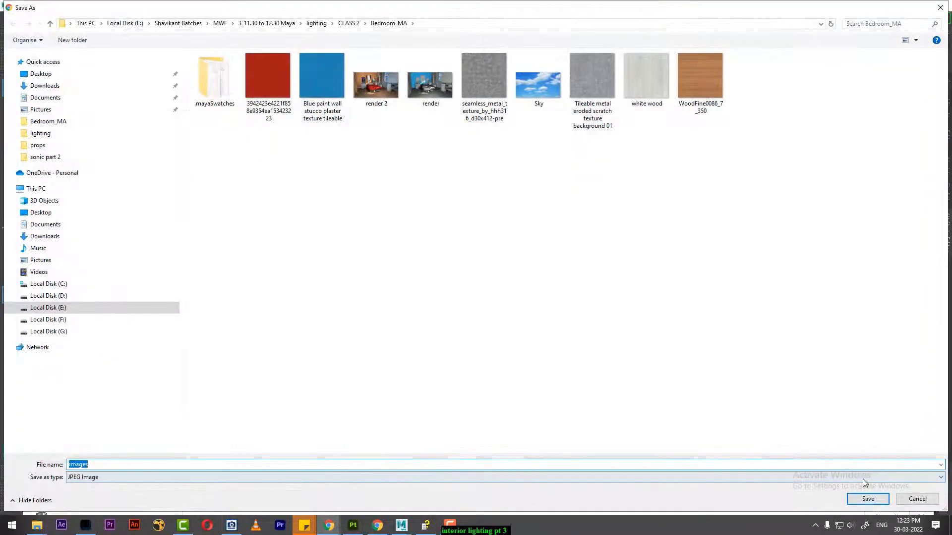
pyautogui.click(866, 499)
pyautogui.click(887, 6)
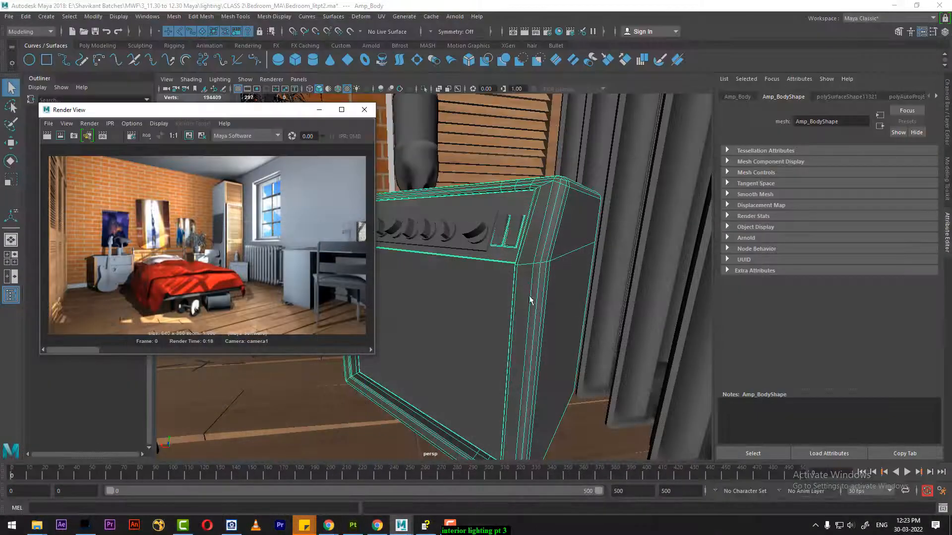
# Assign a new Phong material to the amplifier's body and name it metal
pyautogui.rightClick(545, 239)
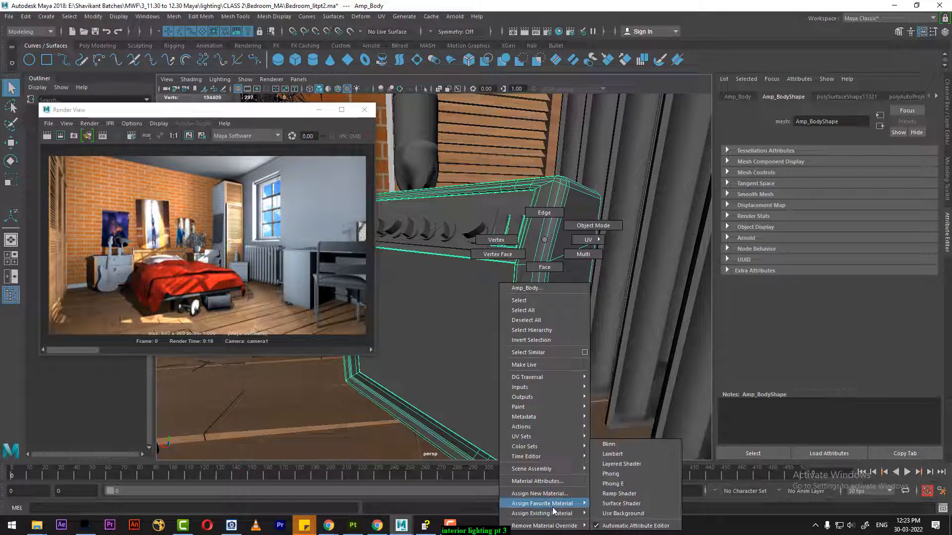
pyautogui.click(628, 478)
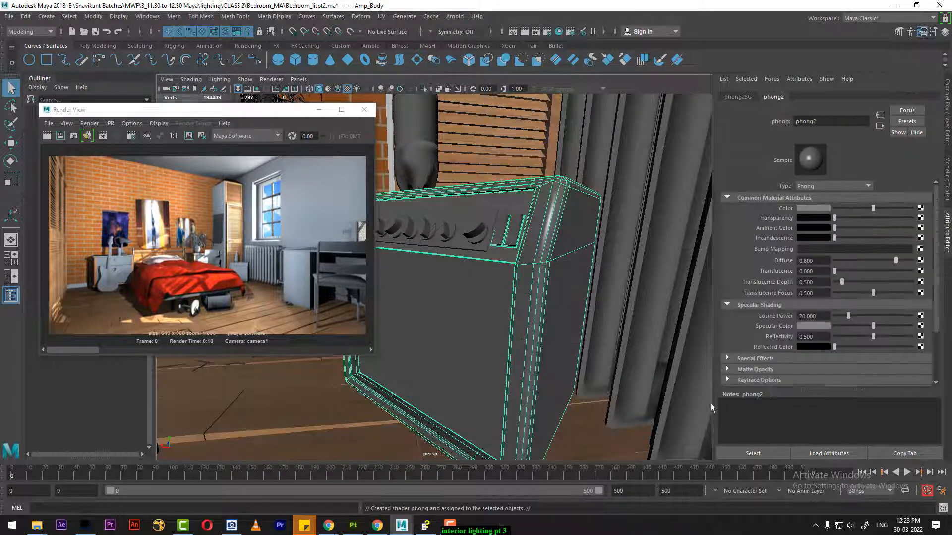
pyautogui.moveTo(825, 120); pyautogui.dragTo(732, 130)
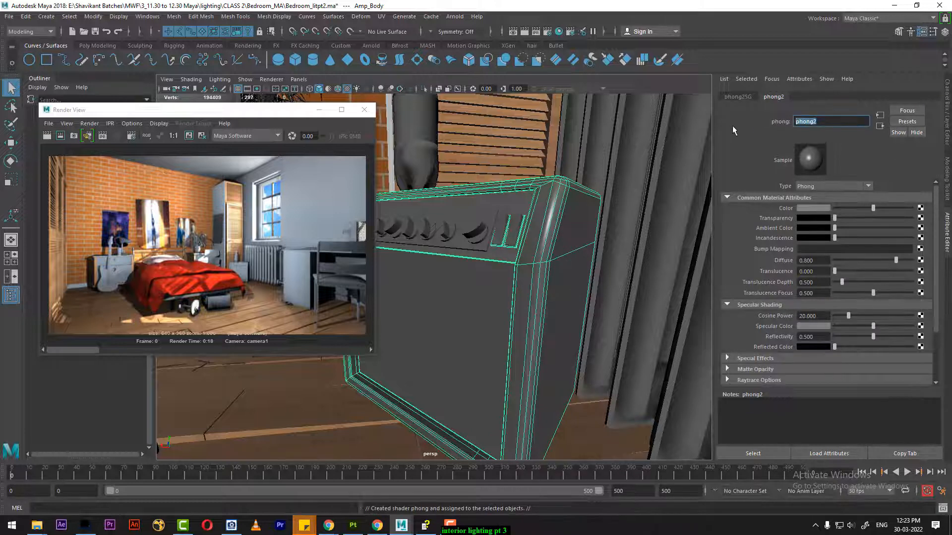
pyautogui.write('metal')
pyautogui.press('Return')
# Connect a file texture to the metal material's color and browse to the Bedroom_MA folder for its image
pyautogui.click(920, 208)
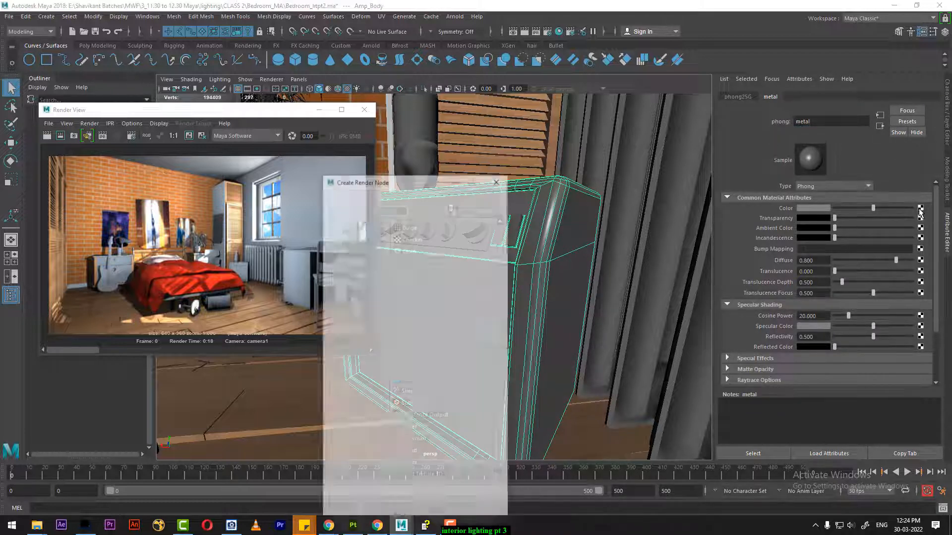
pyautogui.click(410, 261)
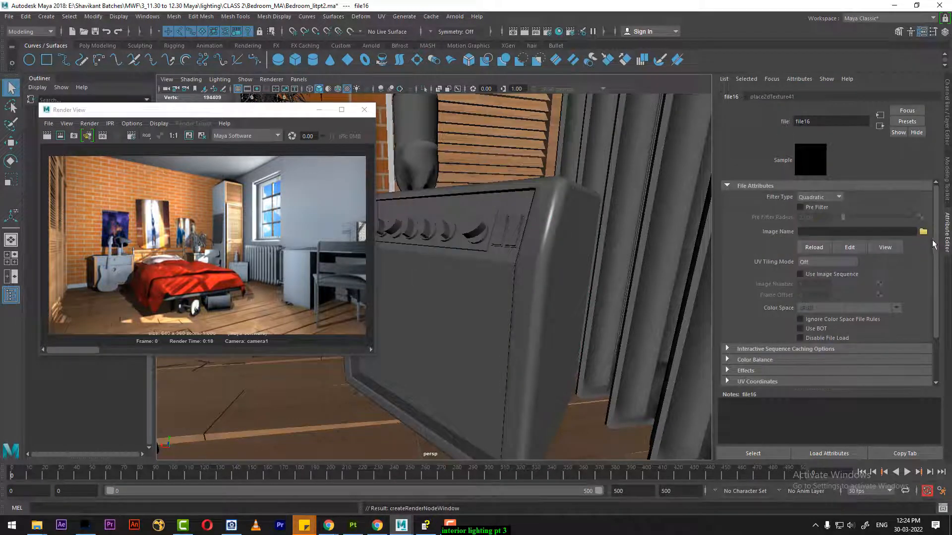
pyautogui.click(922, 231)
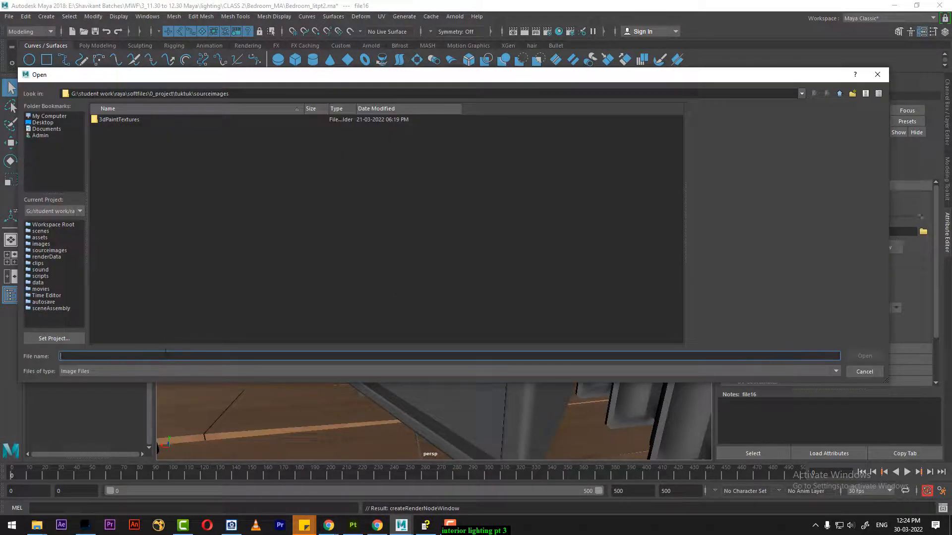
pyautogui.write('E:\\Shavikant Batches\\MWF\\3_11.30 to 12.30 Maya\\lighting\\CLASS 2\\Bedroom_MA')
pyautogui.press('Return')
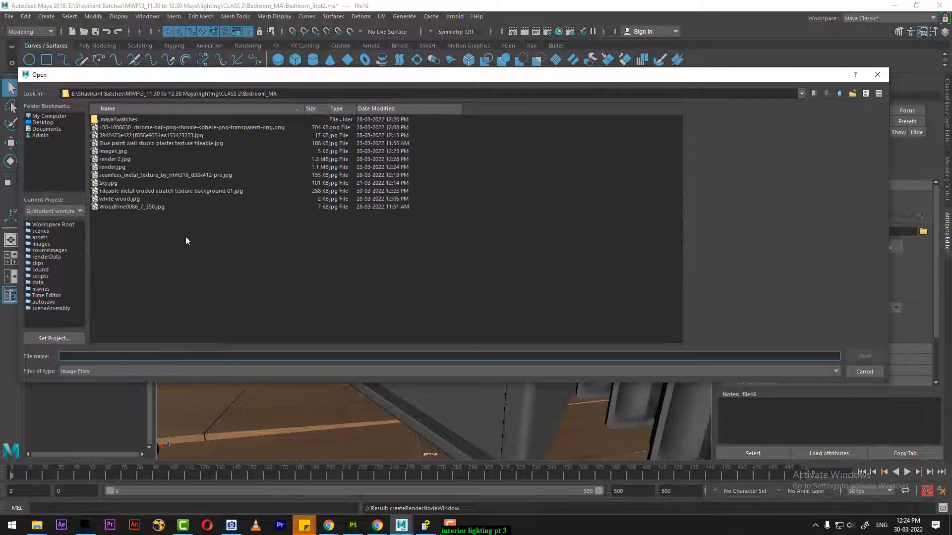
# Preview the folder's images and load Tileable metal eroded scratch texture background 01.jpg into the file texture
pyautogui.click(133, 206)
pyautogui.press('Up')
pyautogui.press('Up')
pyautogui.press('Up')
pyautogui.press('Up')
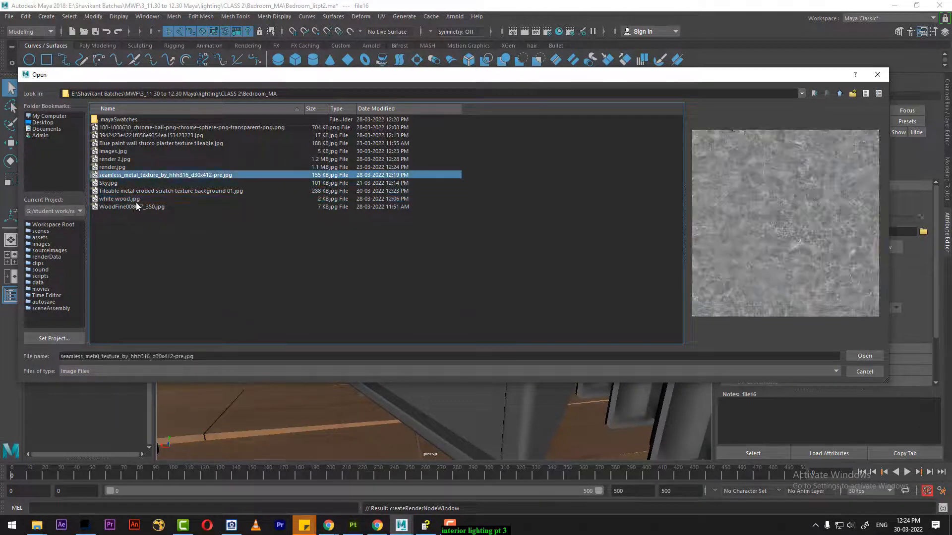
pyautogui.press('Down')
pyautogui.press('Down')
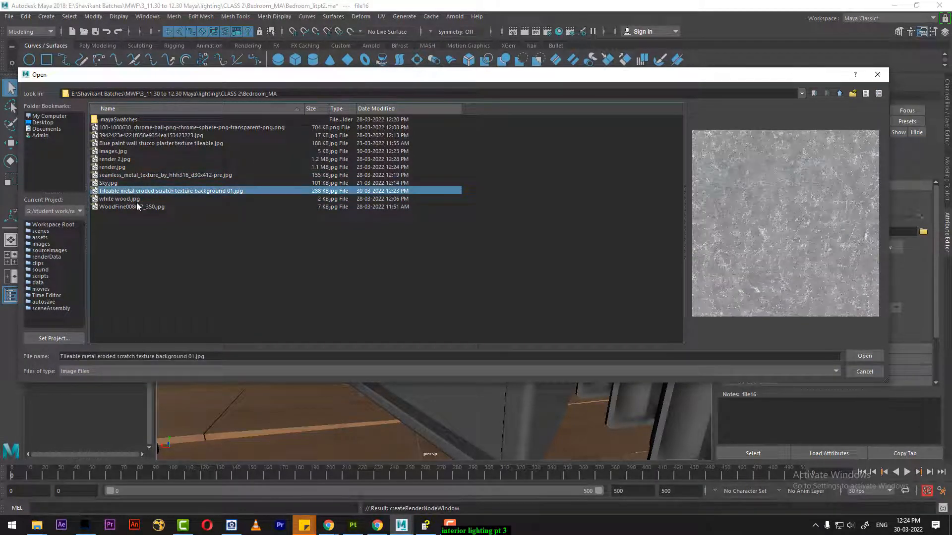
pyautogui.press('Return')
# Set the metal material's cosine power to 5.818 and reflectivity to 0.883, with a darker specular color and slightly lighter reflected color
pyautogui.keyDown('alt'); pyautogui.moveTo(421, 312); pyautogui.dragTo(544, 311); pyautogui.keyUp('alt')
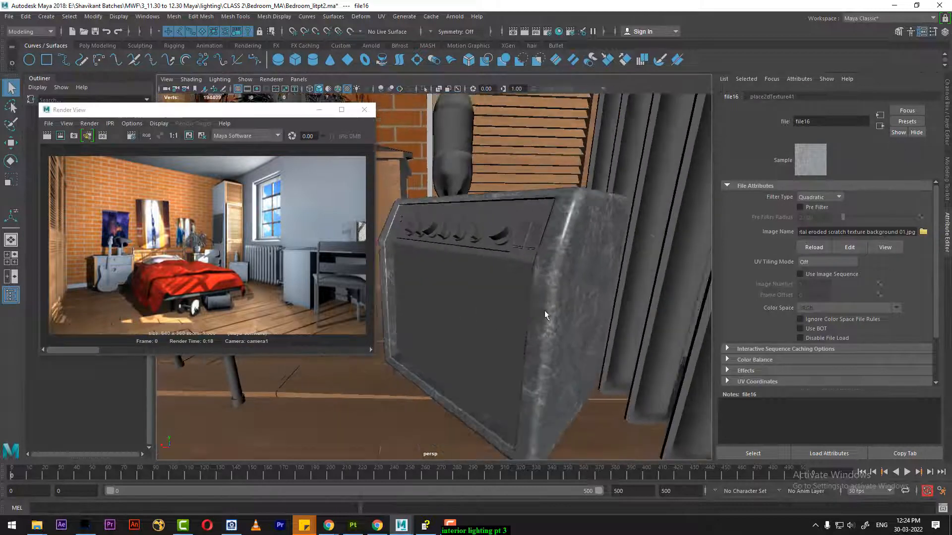
pyautogui.keyDown('alt'); pyautogui.moveTo(544, 311); pyautogui.dragTo(474, 315, button='middle'); pyautogui.keyUp('alt')
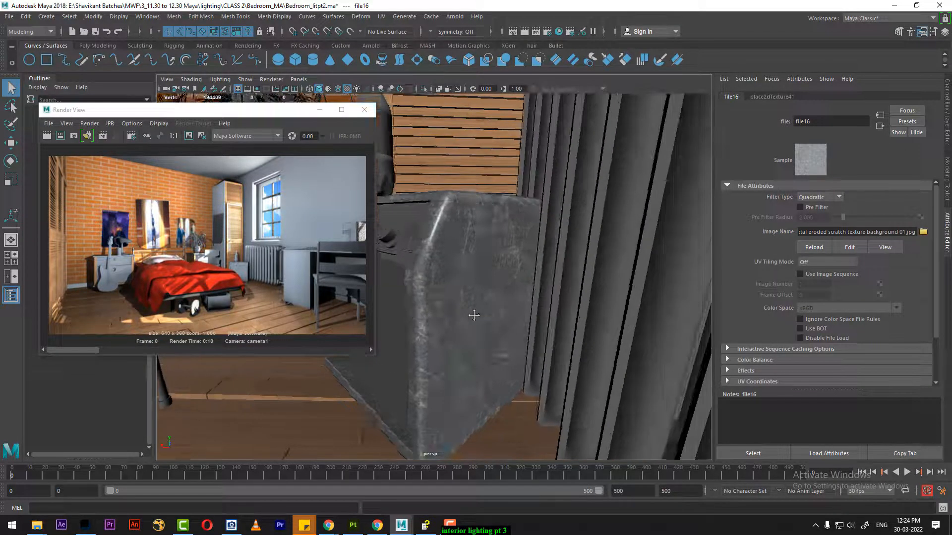
pyautogui.click(878, 128)
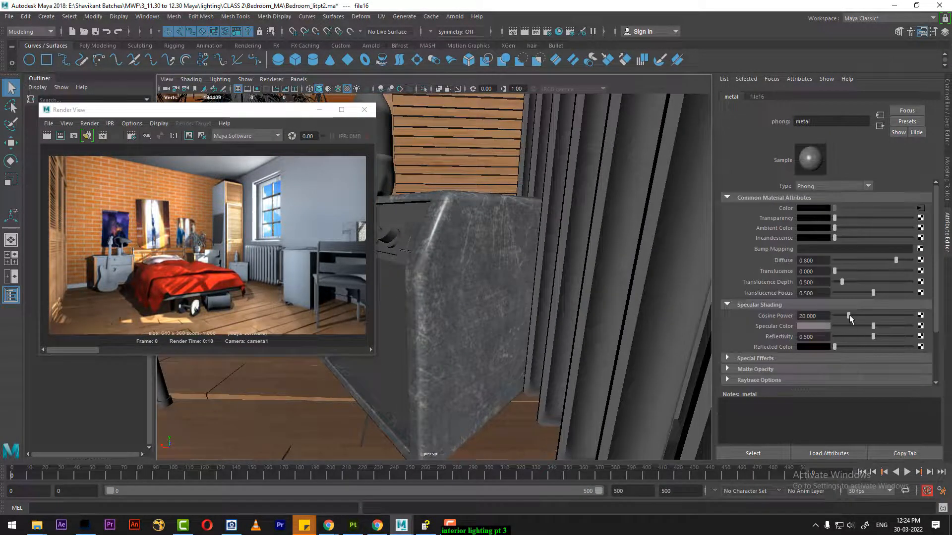
pyautogui.moveTo(848, 315)
pyautogui.mouseDown()
pyautogui.moveTo(859, 328)
pyautogui.moveTo(900, 328)
pyautogui.moveTo(852, 327)
pyautogui.moveTo(840, 316)
pyautogui.mouseUp()
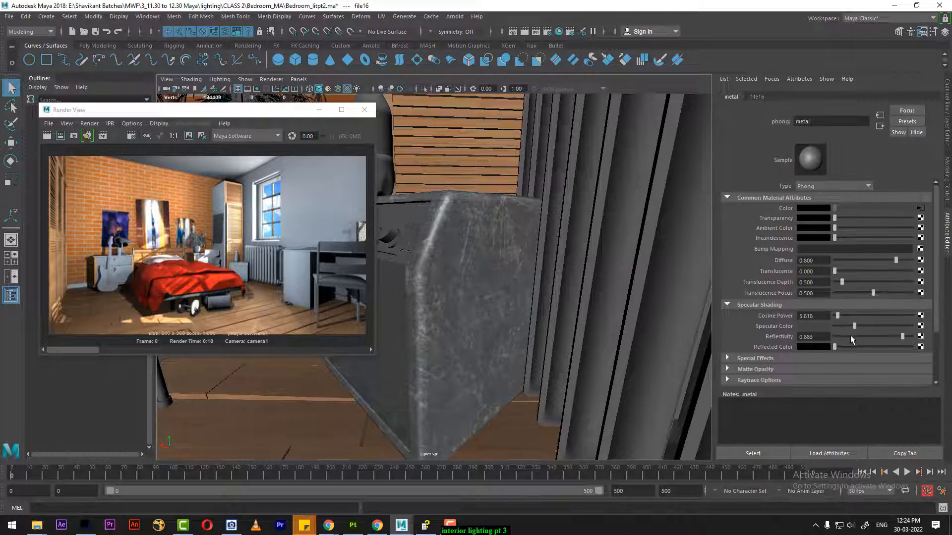
pyautogui.moveTo(837, 347)
pyautogui.mouseDown()
pyautogui.moveTo(914, 349)
pyautogui.moveTo(843, 352)
pyautogui.mouseUp()
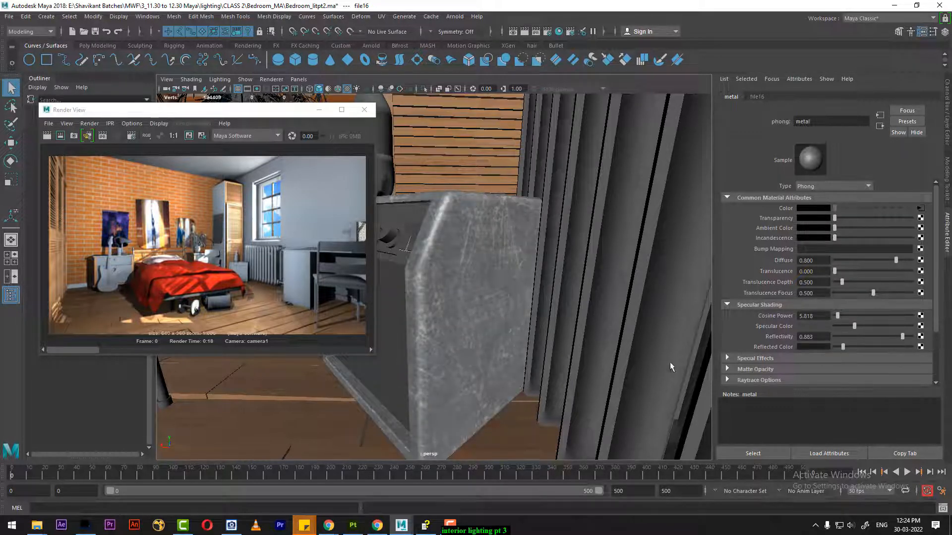
# Assign a new Phong material to the soda bottle standing on the amplifier
pyautogui.keyDown('alt'); pyautogui.moveTo(540, 366); pyautogui.dragTo(498, 331, button='right'); pyautogui.keyUp('alt')
pyautogui.keyDown('alt'); pyautogui.moveTo(497, 331); pyautogui.dragTo(629, 376); pyautogui.keyUp('alt')
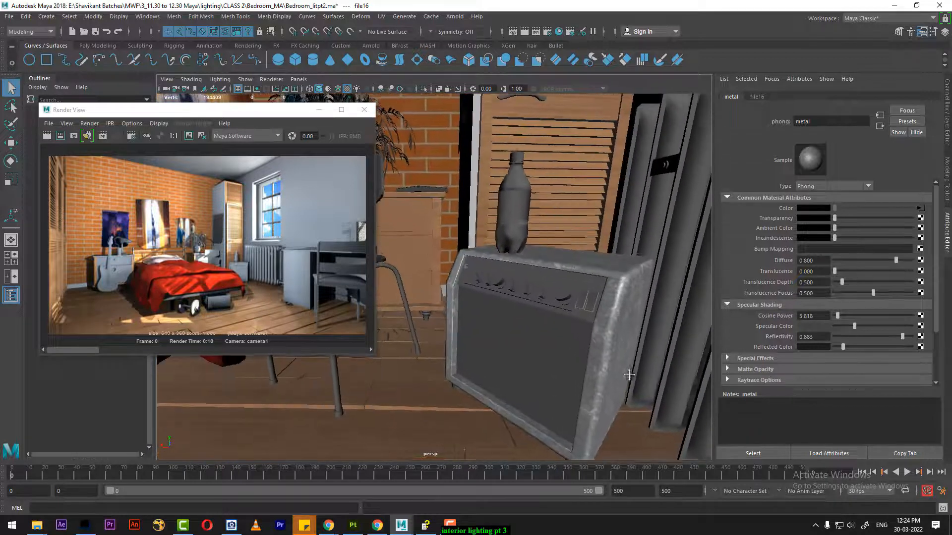
pyautogui.keyDown('alt'); pyautogui.moveTo(628, 367); pyautogui.dragTo(652, 344, button='right'); pyautogui.keyUp('alt')
pyautogui.keyDown('alt'); pyautogui.moveTo(652, 344); pyautogui.dragTo(624, 346, button='middle'); pyautogui.keyUp('alt')
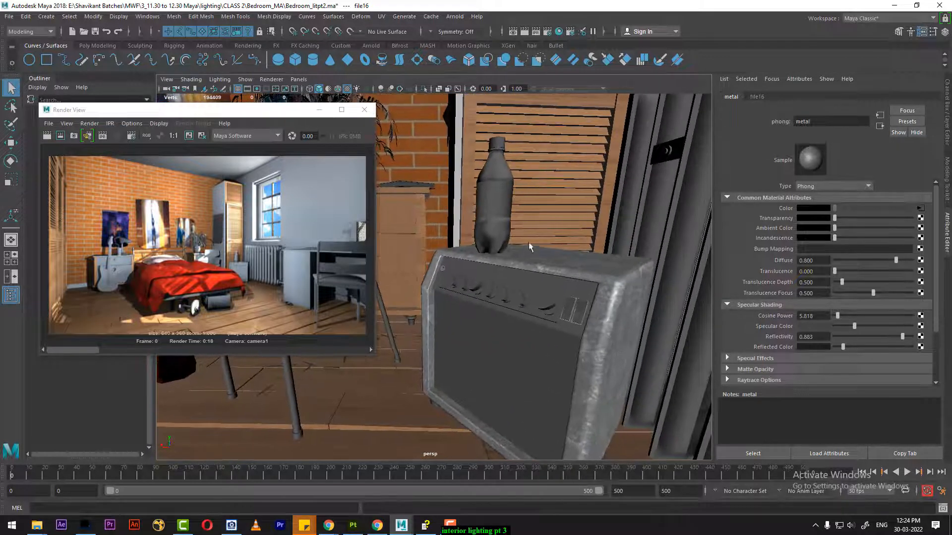
pyautogui.click(509, 206)
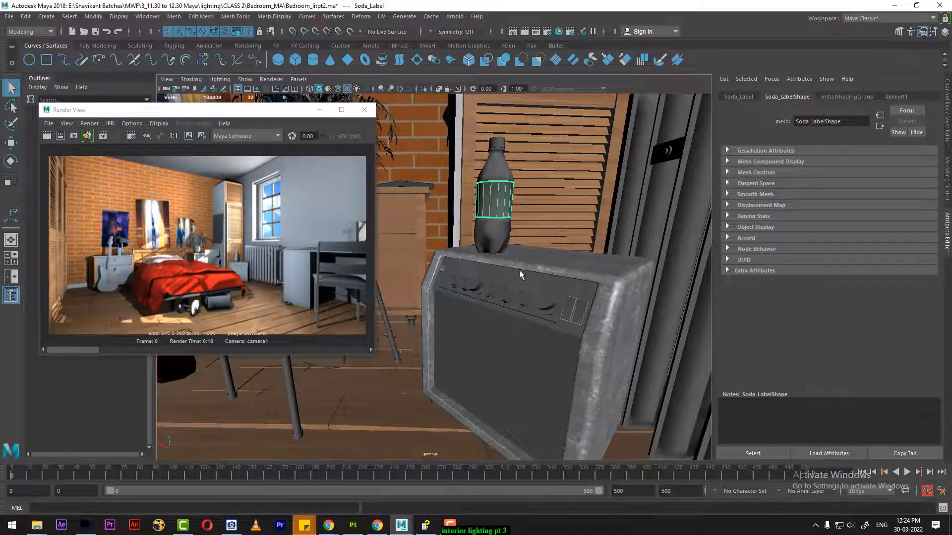
pyautogui.click(495, 241)
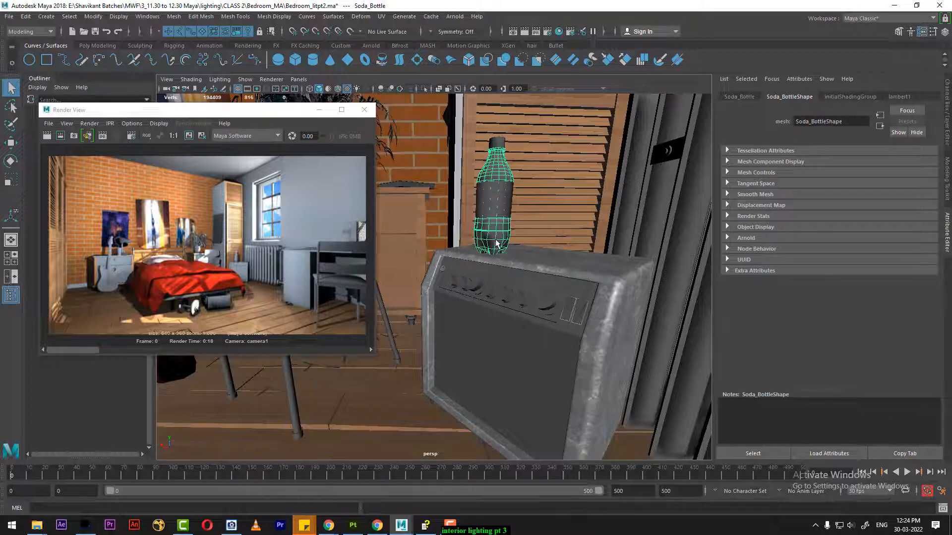
pyautogui.rightClick(496, 235)
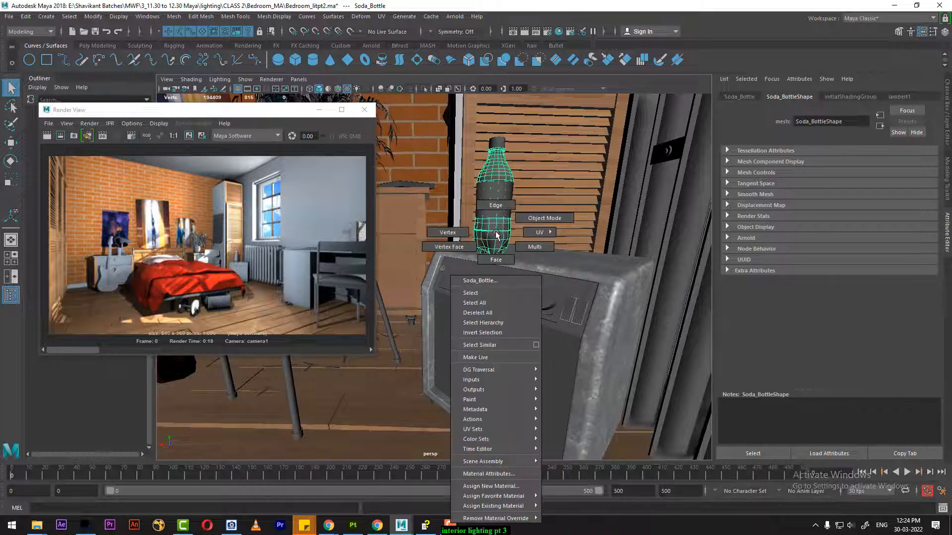
pyautogui.click(515, 487)
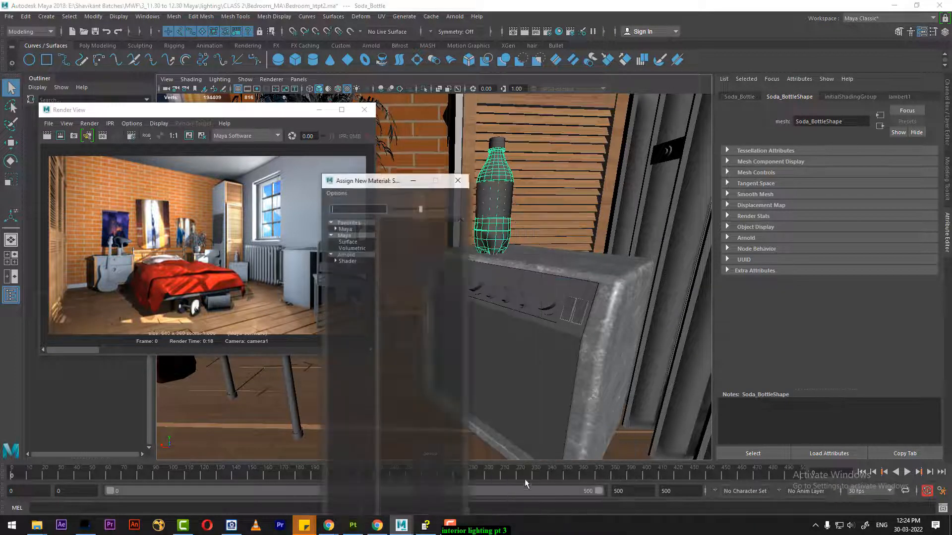
pyautogui.click(358, 237)
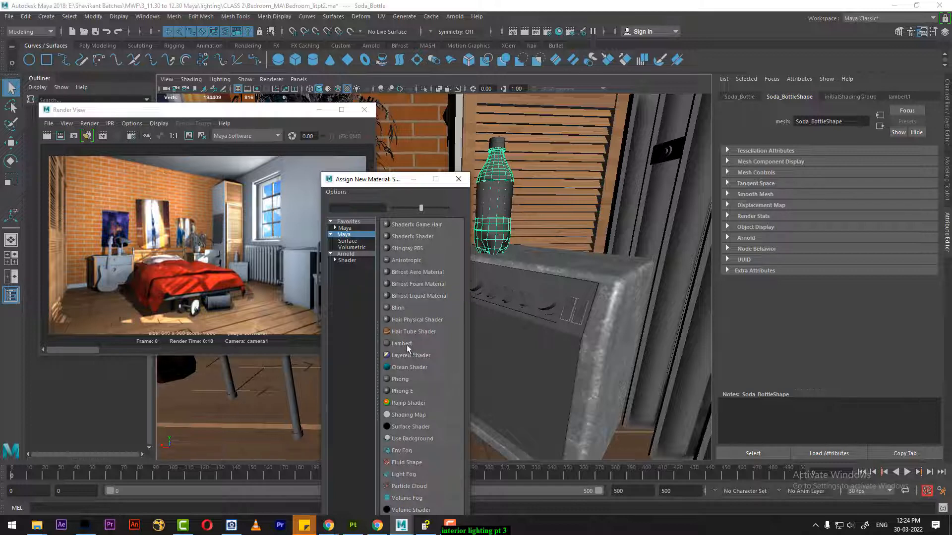
pyautogui.click(402, 381)
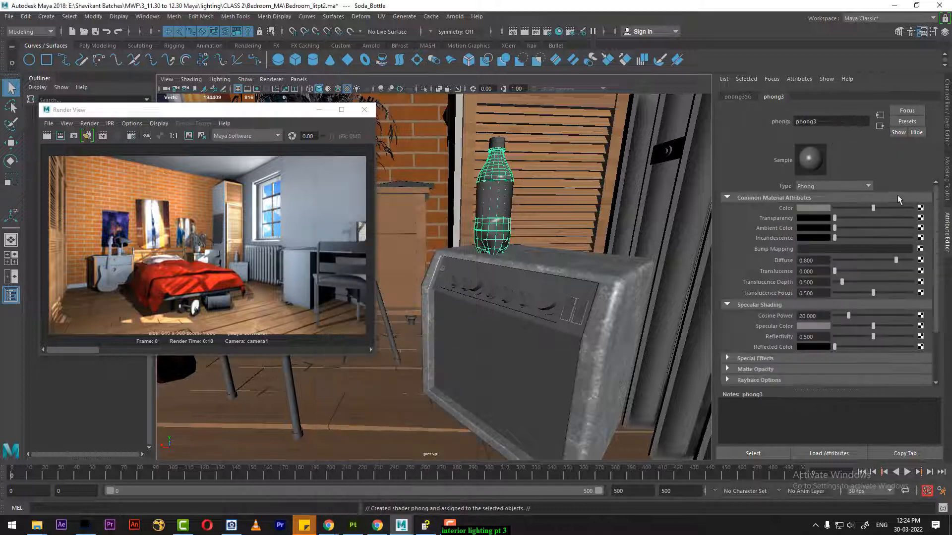
# Raise the bottle material's transparency to a light grey and enable refractions in its raytrace options
pyautogui.moveTo(849, 220); pyautogui.dragTo(897, 220)
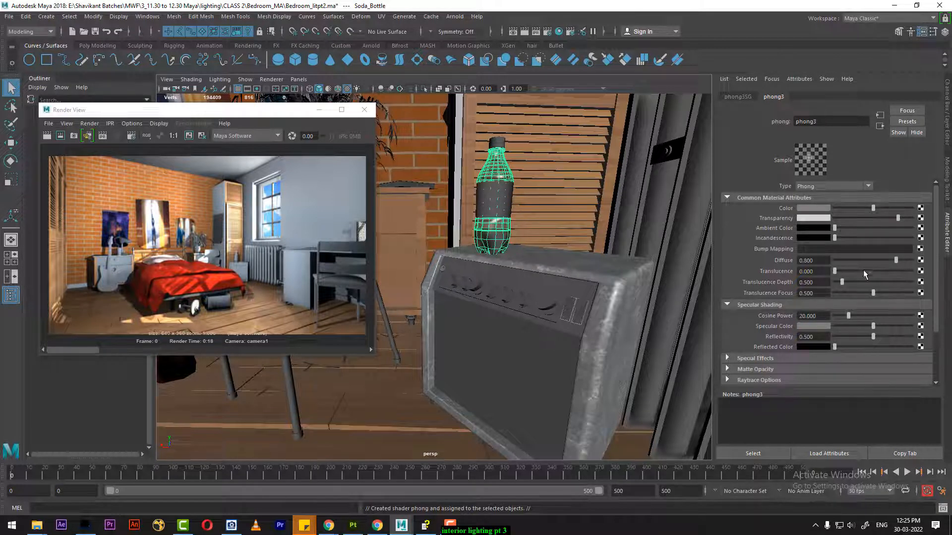
pyautogui.scroll(-2, 773, 367)
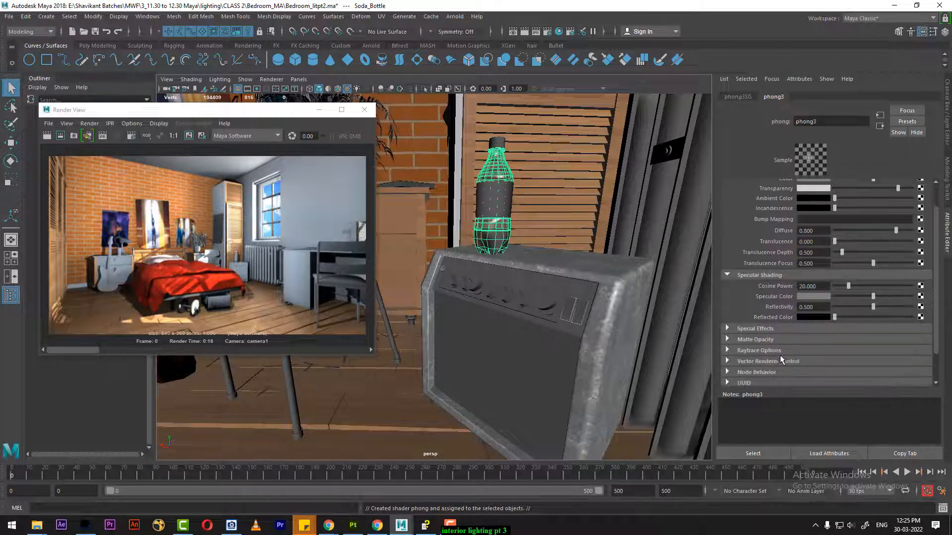
pyautogui.click(770, 351)
pyautogui.click(819, 361)
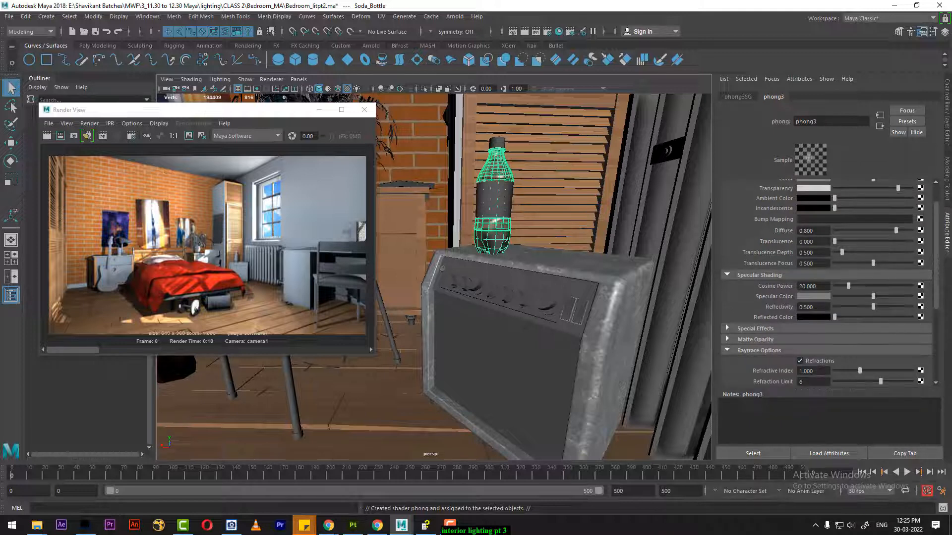
# Set the bottle material's refractive index to 1.55, cosine power to 24.273 and reflectivity to 0.591, with brighter specular and reflected colors
pyautogui.scroll(-2, 858, 344)
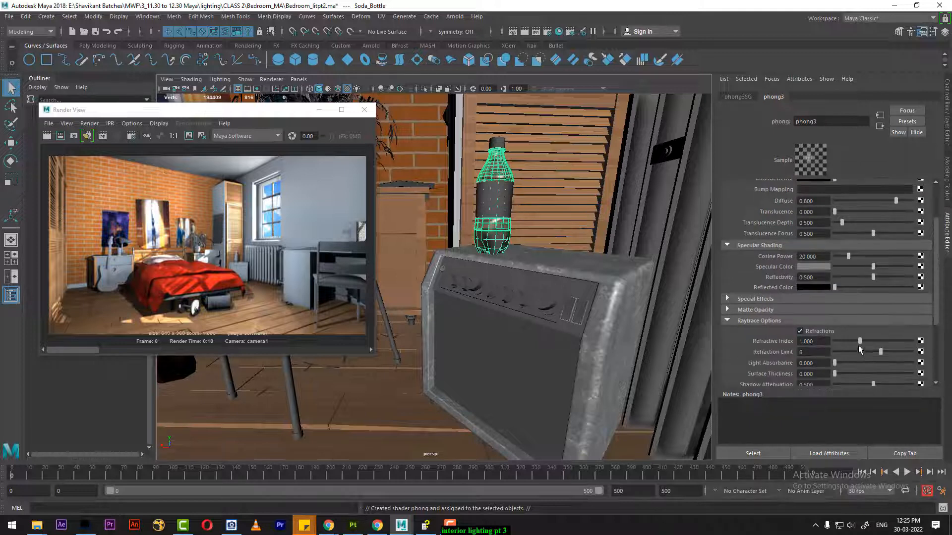
pyautogui.click(811, 341)
pyautogui.write('1.55')
pyautogui.press('Return')
pyautogui.moveTo(854, 255)
pyautogui.mouseDown()
pyautogui.moveTo(897, 268)
pyautogui.moveTo(867, 269)
pyautogui.moveTo(899, 267)
pyautogui.moveTo(842, 289)
pyautogui.mouseUp()
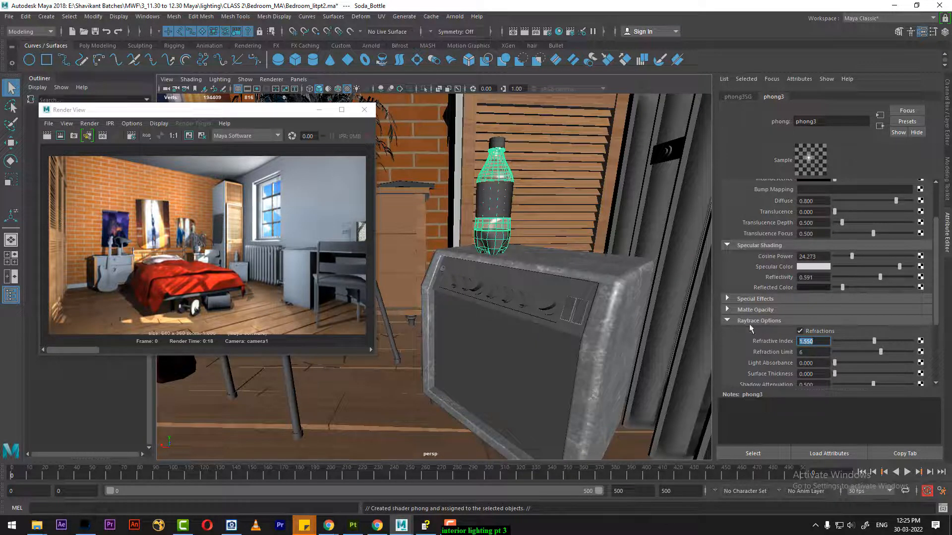
# Assign the existing metal material to the amplifier's front cloth panel and its plastic control panel
pyautogui.click(547, 347)
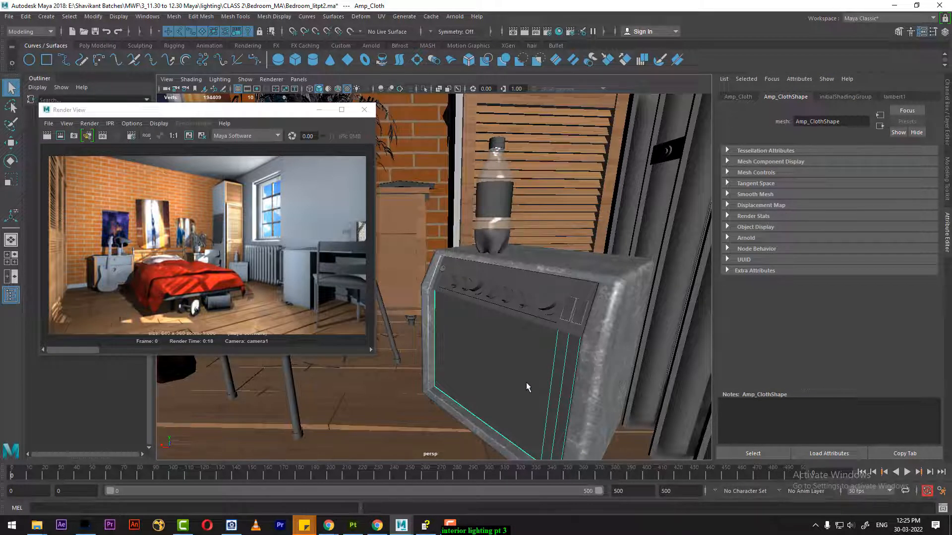
pyautogui.keyDown('alt'); pyautogui.moveTo(565, 385); pyautogui.dragTo(585, 390); pyautogui.keyUp('alt')
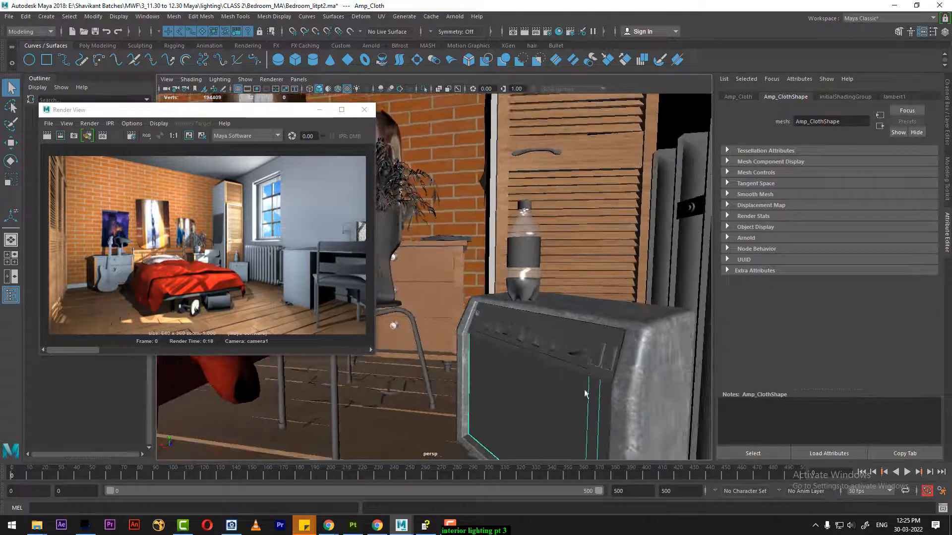
pyautogui.click(642, 384)
pyautogui.moveTo(648, 376); pyautogui.dragTo(718, 514, button='right')
pyautogui.click(548, 405)
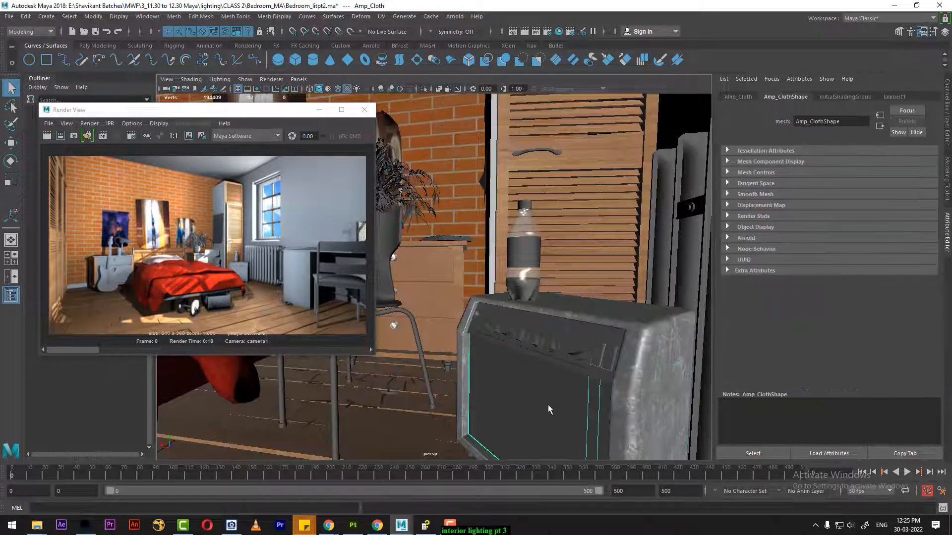
pyautogui.moveTo(548, 239); pyautogui.dragTo(623, 464, button='right')
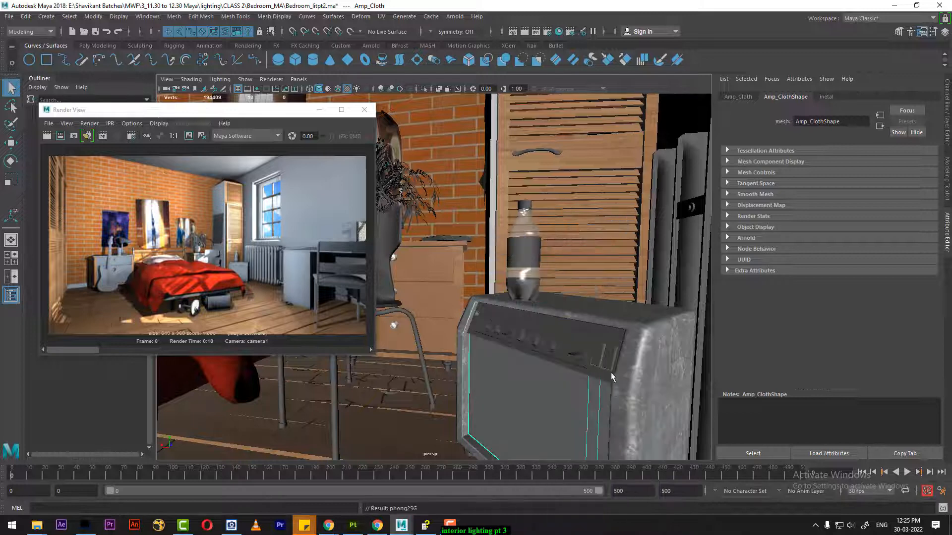
pyautogui.click(603, 339)
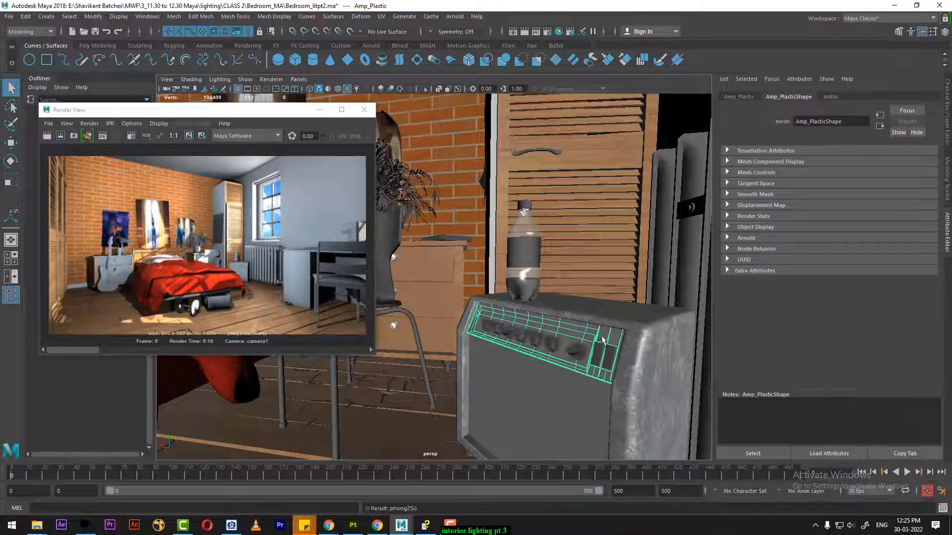
# Try to convert the amplifier's front cloth panel from NURBS to polygons using quads and the general tessellation method
pyautogui.click(573, 420)
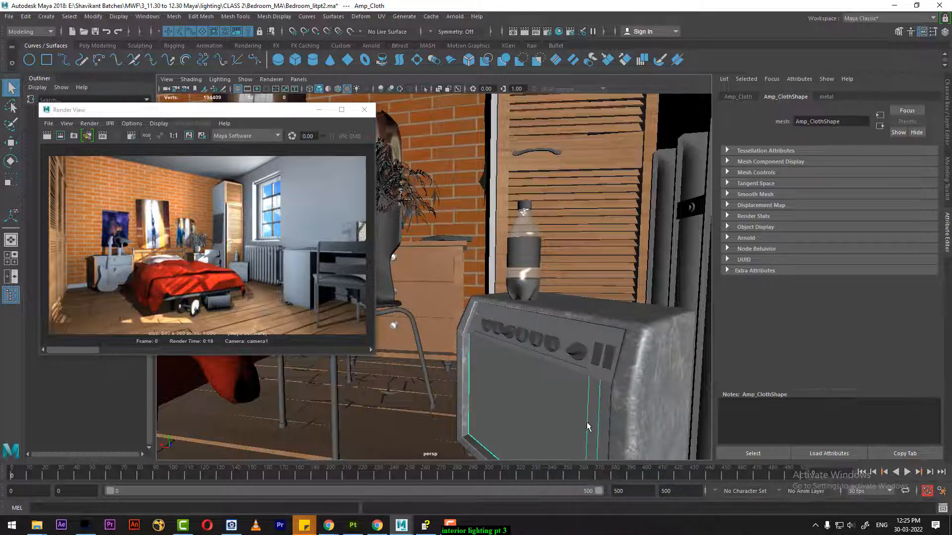
pyautogui.keyDown('alt'); pyautogui.moveTo(629, 399); pyautogui.dragTo(614, 301, button='middle'); pyautogui.keyUp('alt')
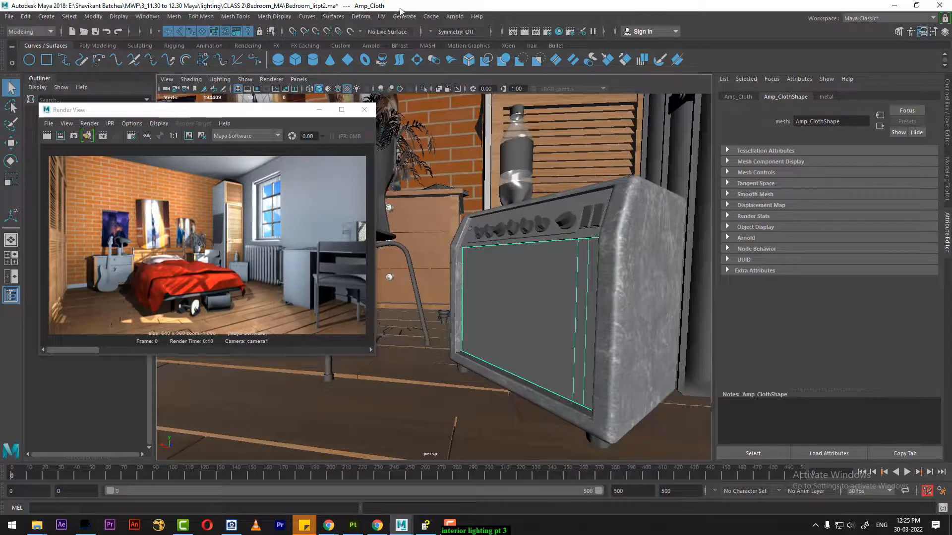
pyautogui.click(381, 16)
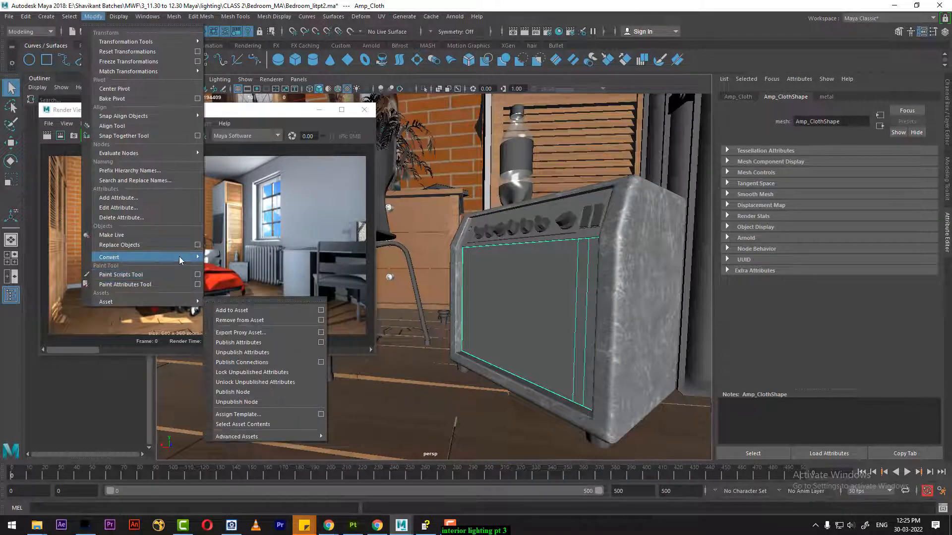
pyautogui.moveTo(180, 257)
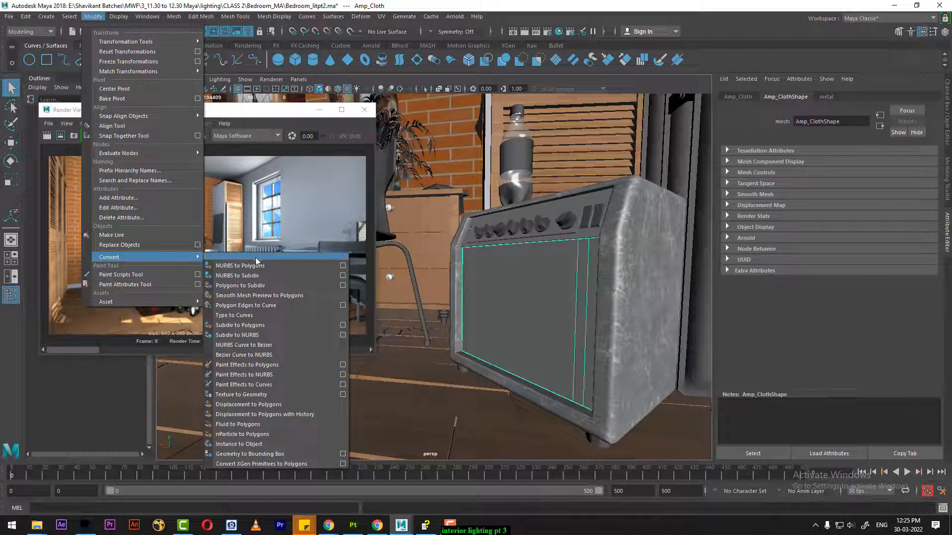
pyautogui.click(344, 267)
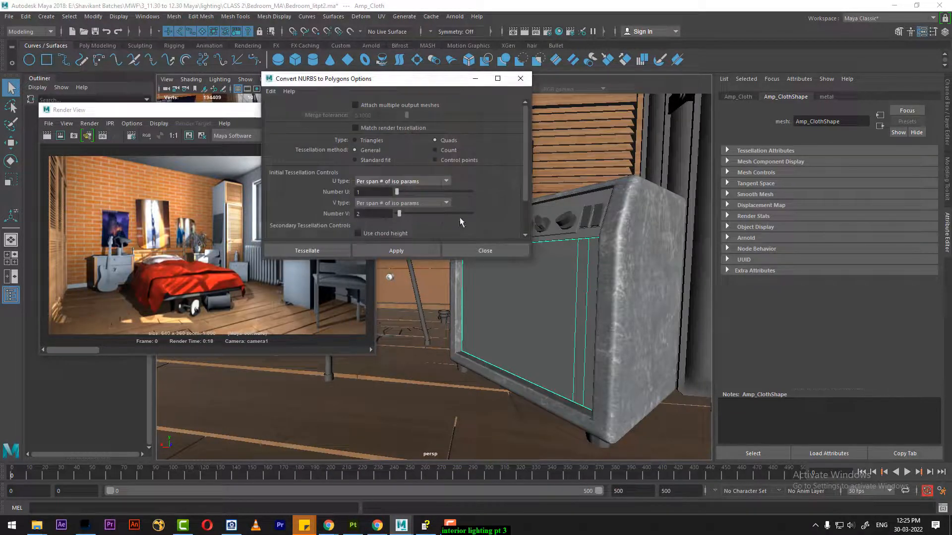
pyautogui.click(407, 250)
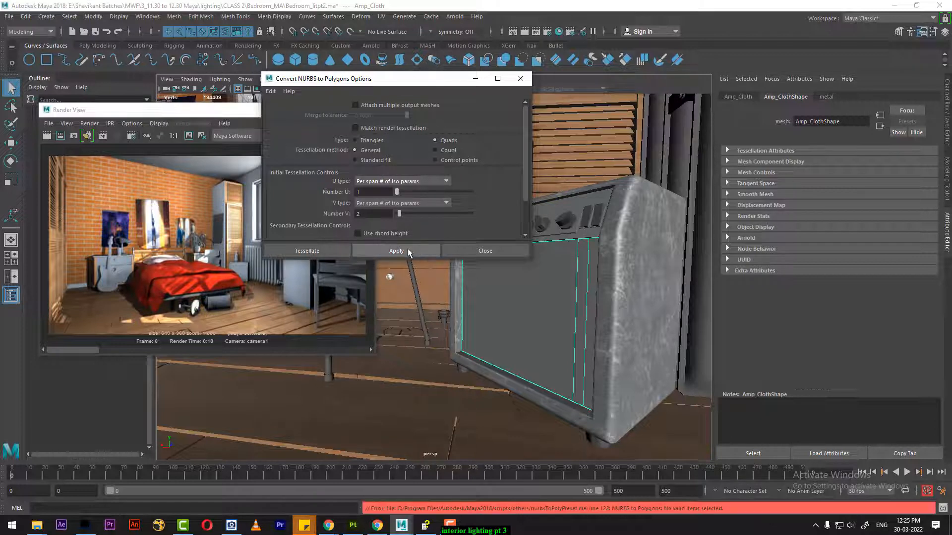
pyautogui.click(485, 251)
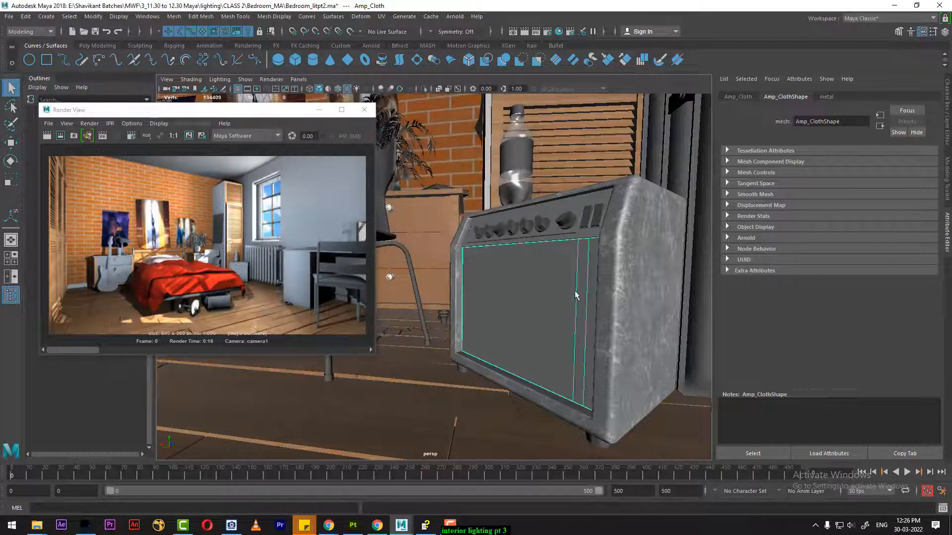
# Hide everything except the amplifier's cloth panel and bring the hidden objects back
pyautogui.hotkey('alt', 'h')
pyautogui.keyDown('alt'); pyautogui.moveTo(626, 294); pyautogui.dragTo(465, 223); pyautogui.keyUp('alt')
pyautogui.press('f')
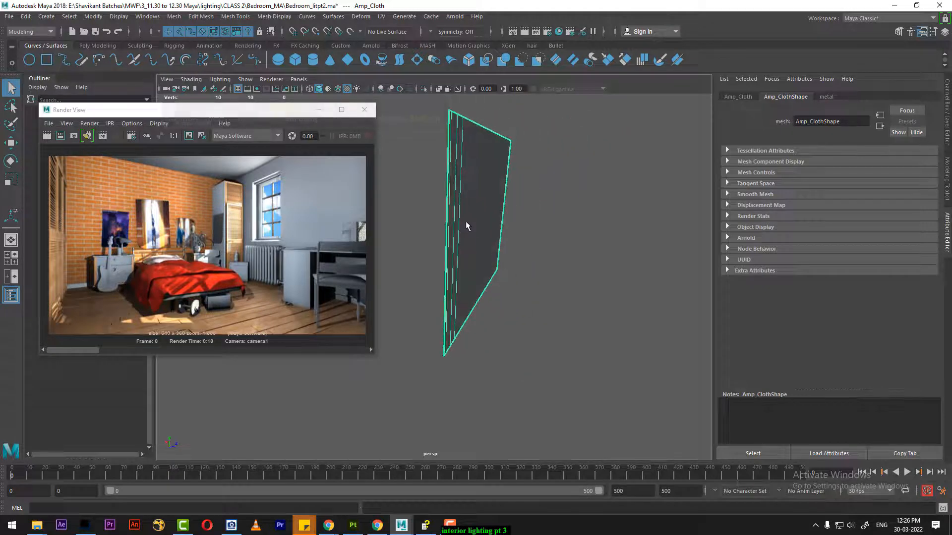
pyautogui.hotkey('ctrl', 'shift', 'h')
# Apply automatic UV mapping to the amplifier's front cloth panel and return to object selection
pyautogui.keyDown('alt'); pyautogui.moveTo(515, 244); pyautogui.dragTo(542, 269, button='right'); pyautogui.keyUp('alt')
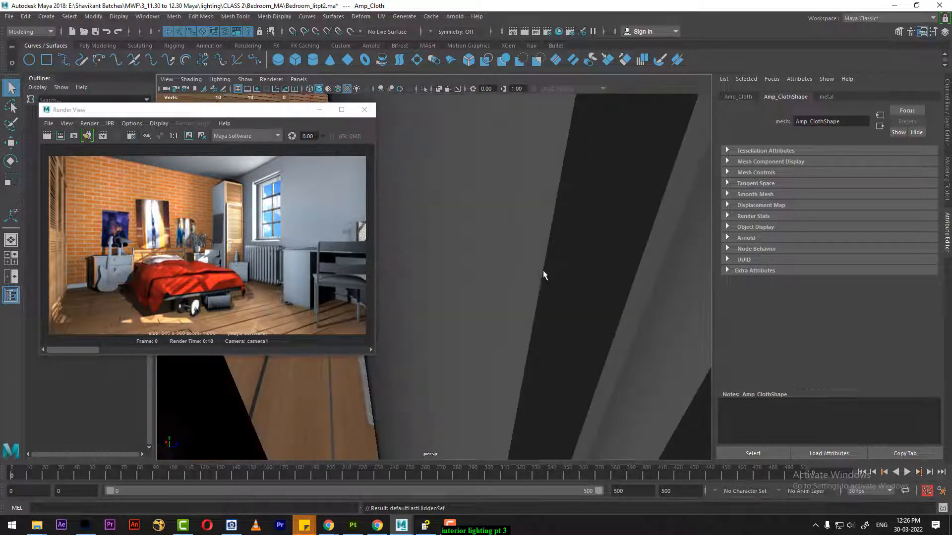
pyautogui.keyDown('alt'); pyautogui.moveTo(543, 269); pyautogui.dragTo(620, 254); pyautogui.keyUp('alt')
pyautogui.press('f')
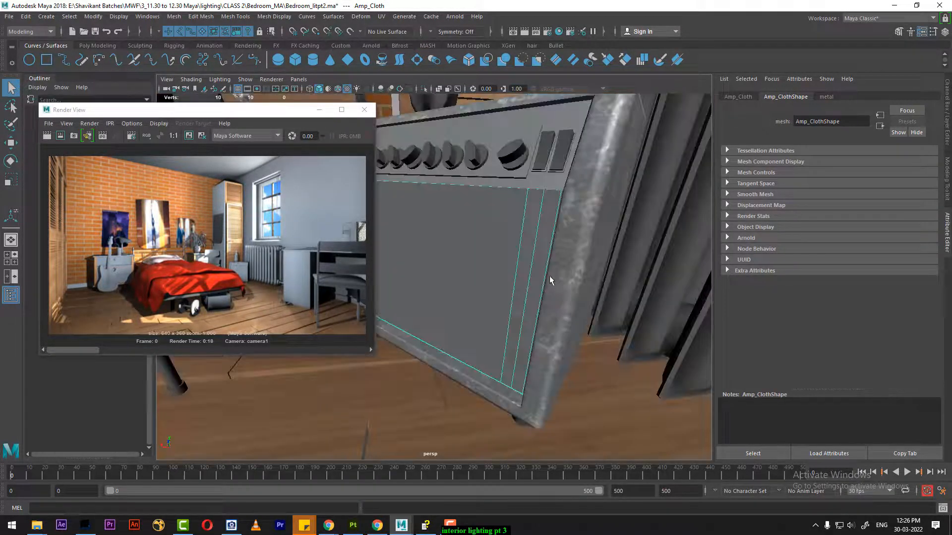
pyautogui.click(382, 16)
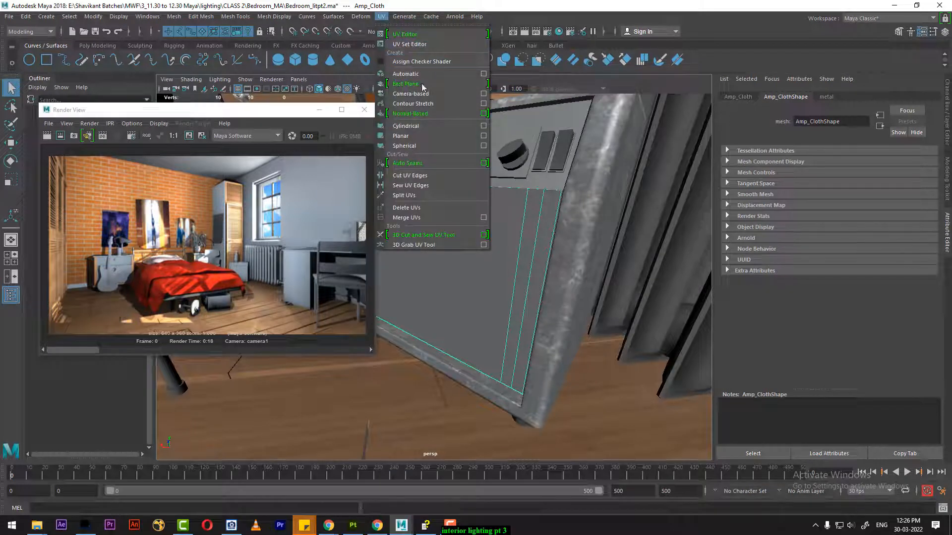
pyautogui.click(406, 73)
pyautogui.moveTo(500, 321); pyautogui.dragTo(549, 226, button='right')
pyautogui.click(463, 366)
# Apply automatic UV mapping to the amplifier's plastic control panel with six planes and return to object selection
pyautogui.click(547, 123)
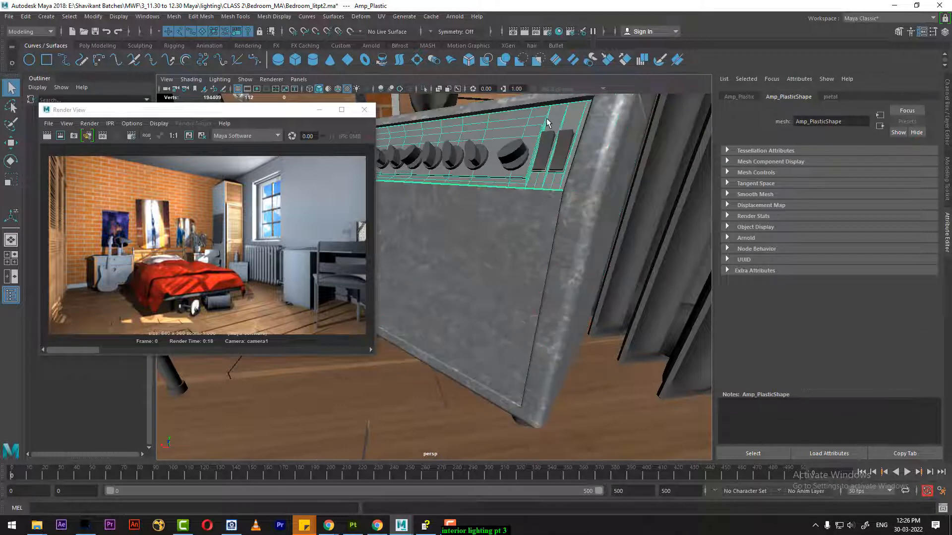
pyautogui.press('g')
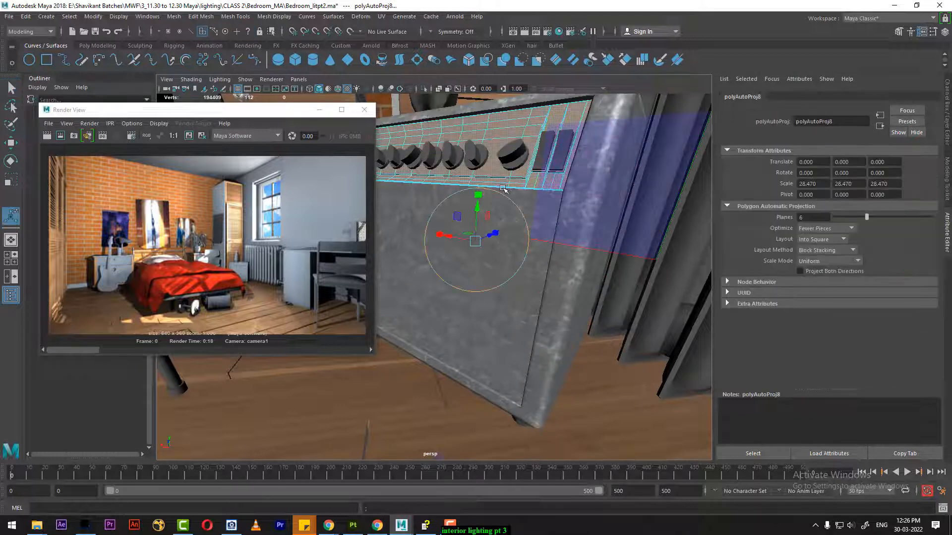
pyautogui.moveTo(500, 185); pyautogui.dragTo(545, 160, button='right')
pyautogui.click(452, 352)
# Inspect the UV layout of the amplifier's plastic control panel in the UV Editor, then close the editor
pyautogui.click(528, 181)
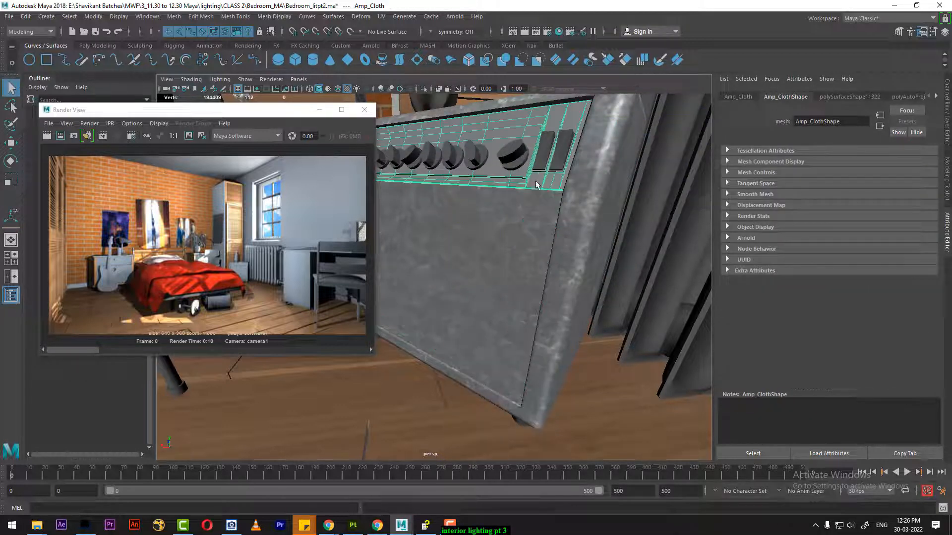
pyautogui.click(381, 16)
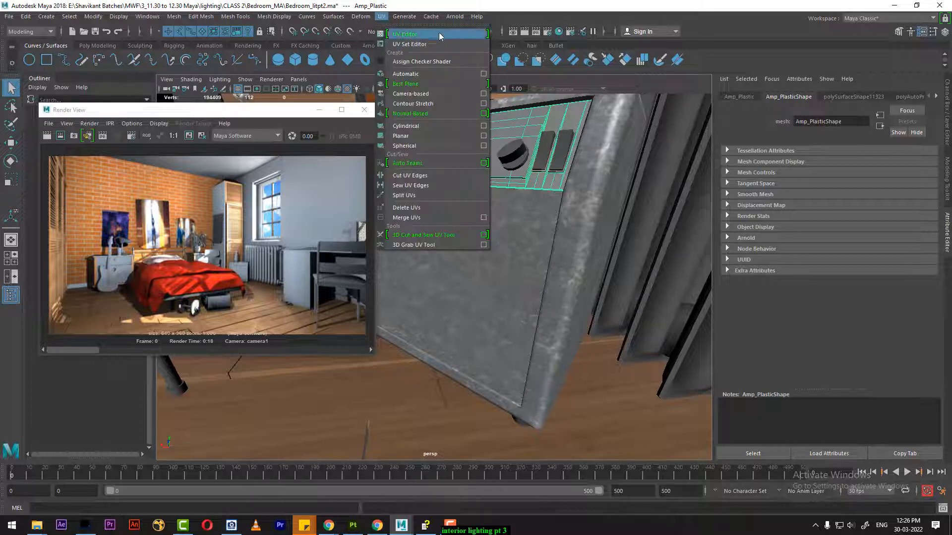
pyautogui.click(404, 36)
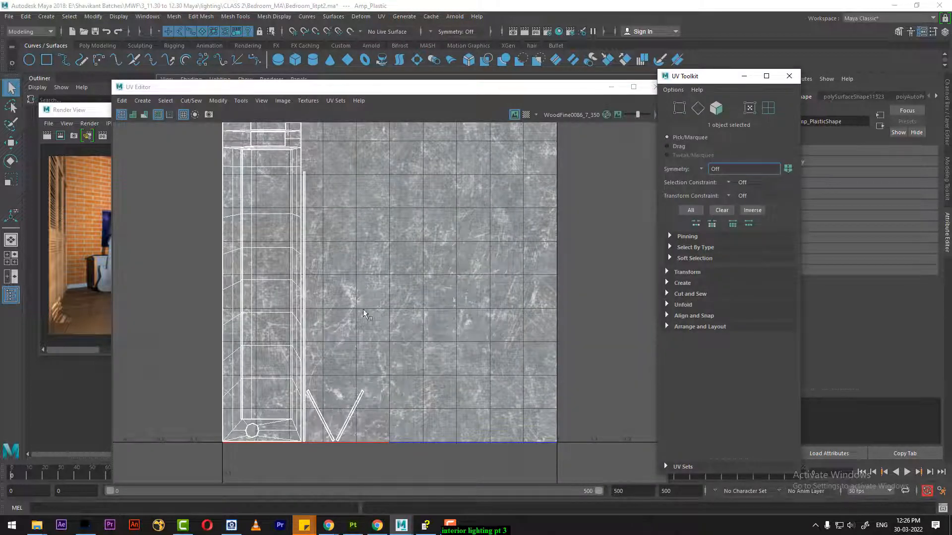
pyautogui.click(789, 76)
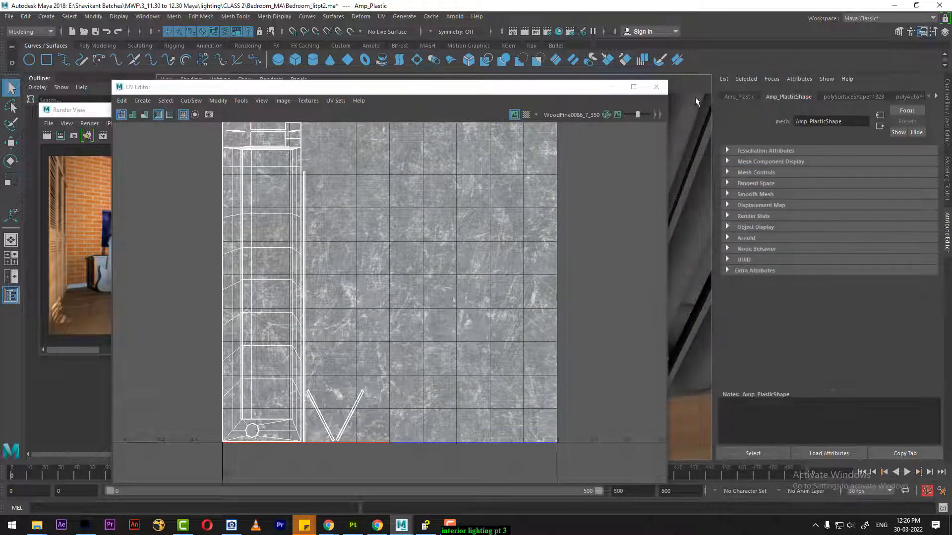
pyautogui.click(660, 88)
# Assign a new Blinn material to the soda bottle's label and open the material's name for editing
pyautogui.scroll(-2, 560, 281)
pyautogui.keyDown('alt'); pyautogui.moveTo(560, 280); pyautogui.dragTo(467, 186); pyautogui.keyUp('alt')
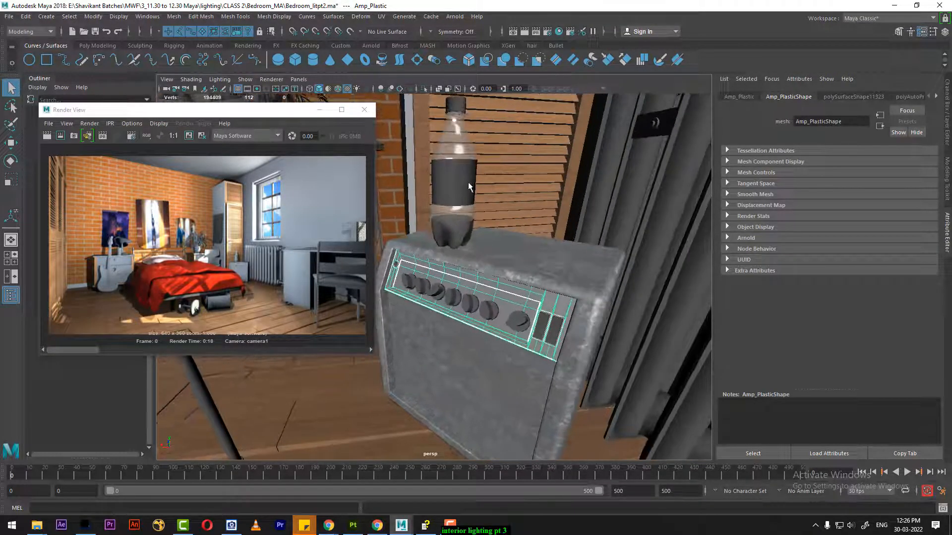
pyautogui.click(467, 186)
pyautogui.keyDown('alt'); pyautogui.moveTo(471, 214); pyautogui.dragTo(497, 249, button='middle'); pyautogui.keyUp('alt')
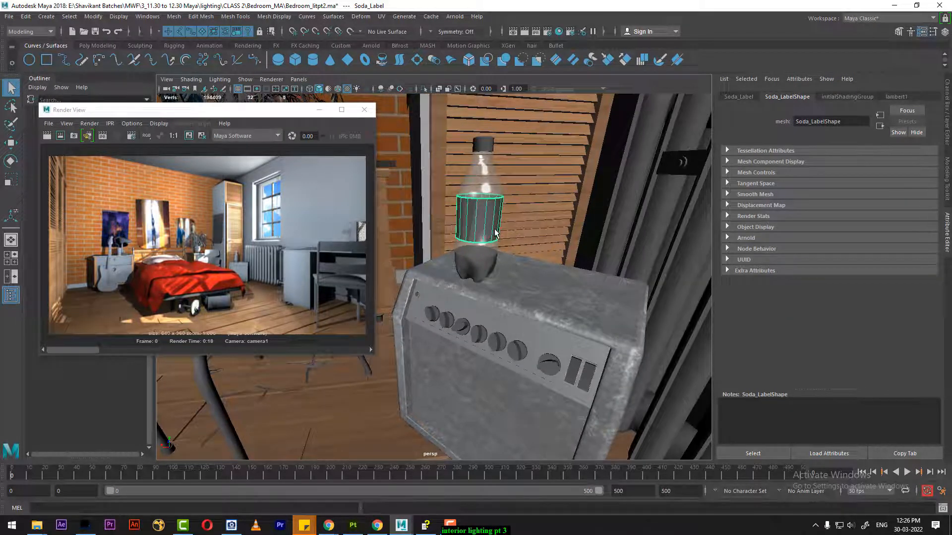
pyautogui.moveTo(488, 224); pyautogui.dragTo(501, 481, button='right')
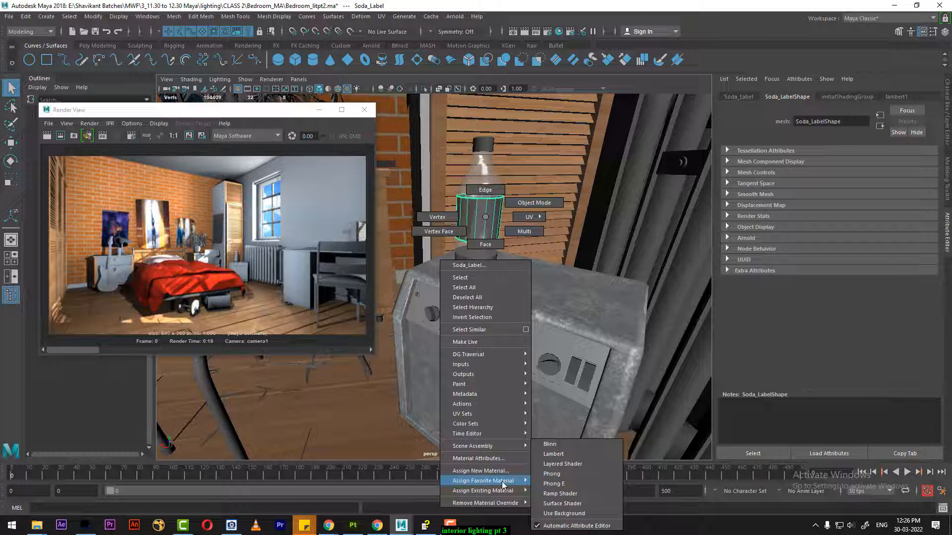
pyautogui.click(582, 444)
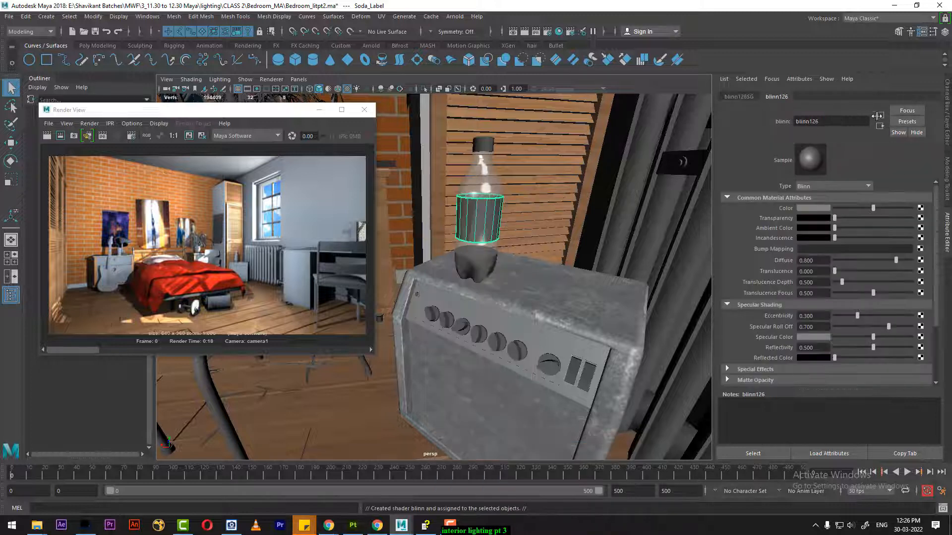
pyautogui.doubleClick(848, 121)
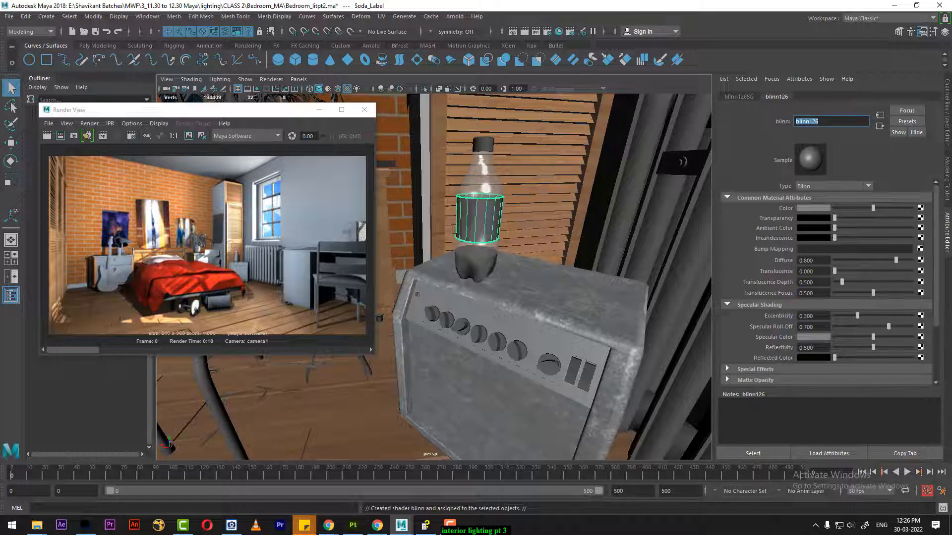
# Switch to Chrome, search Google Images for "coke can texture" and open the flat Soda Can Object label image
pyautogui.press('super+Tab')
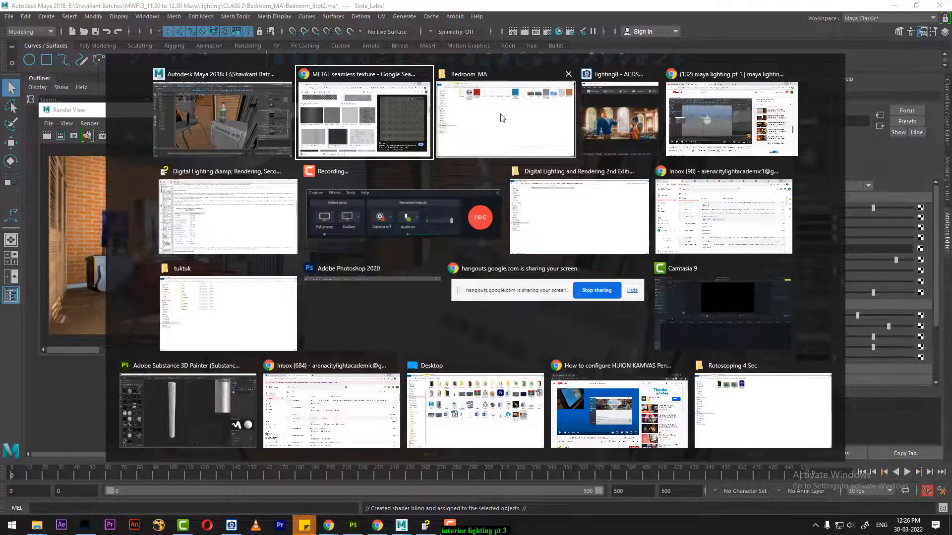
pyautogui.click(364, 116)
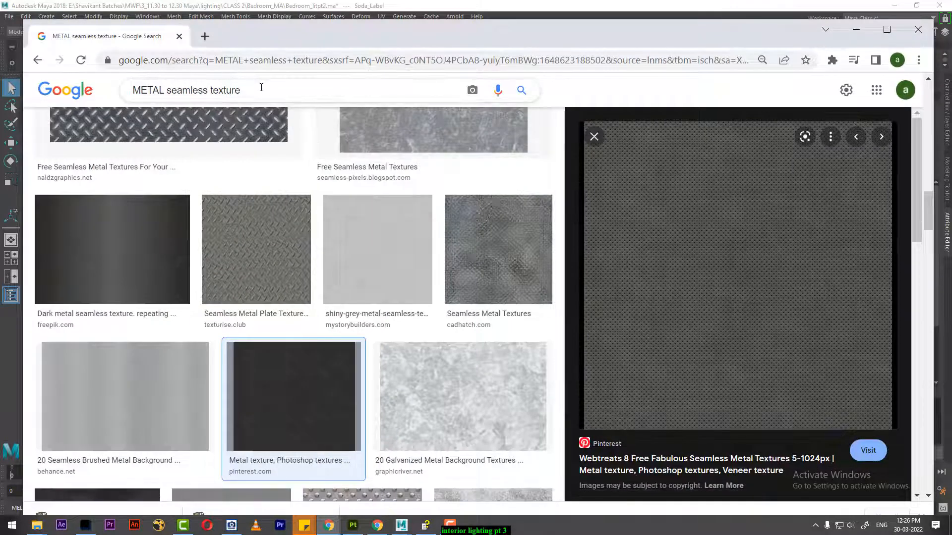
pyautogui.tripleClick(261, 87)
pyautogui.write('coc')
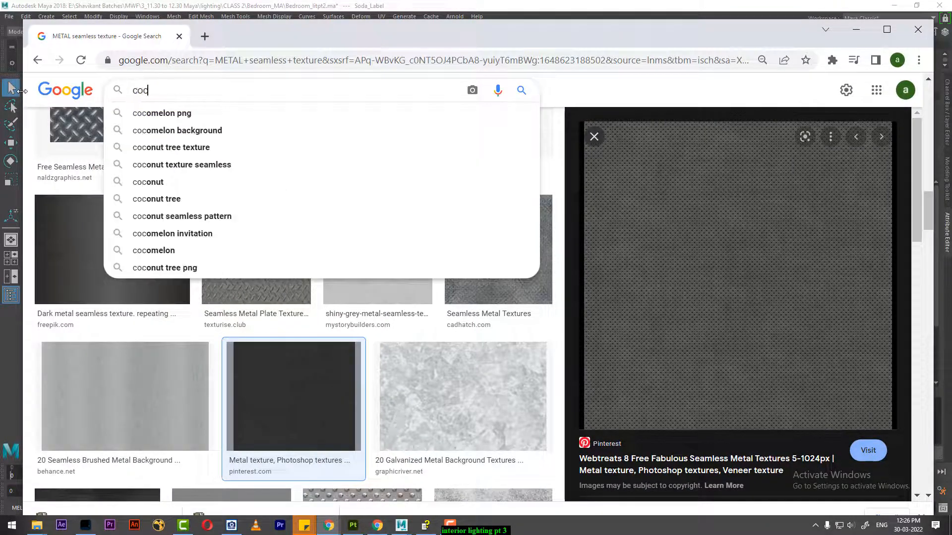
pyautogui.press('BackSpace')
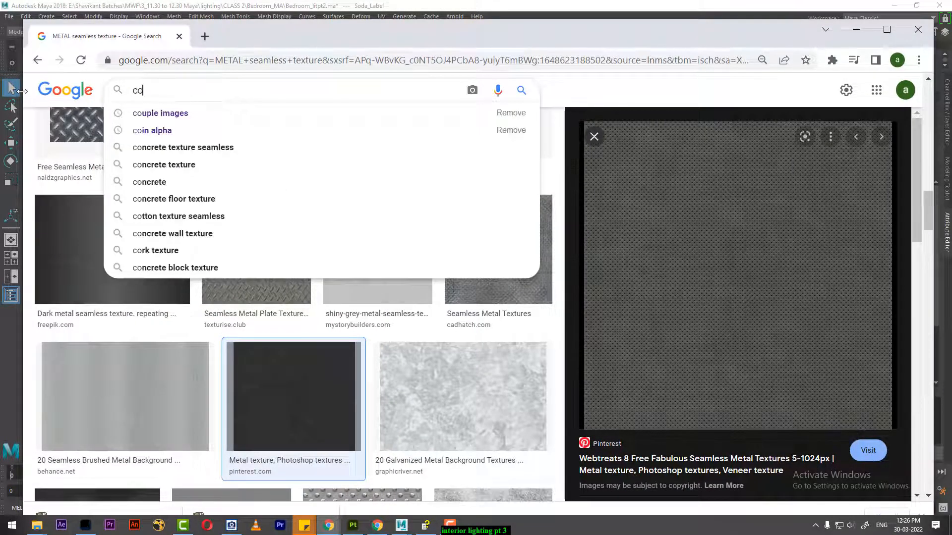
pyautogui.write('ke')
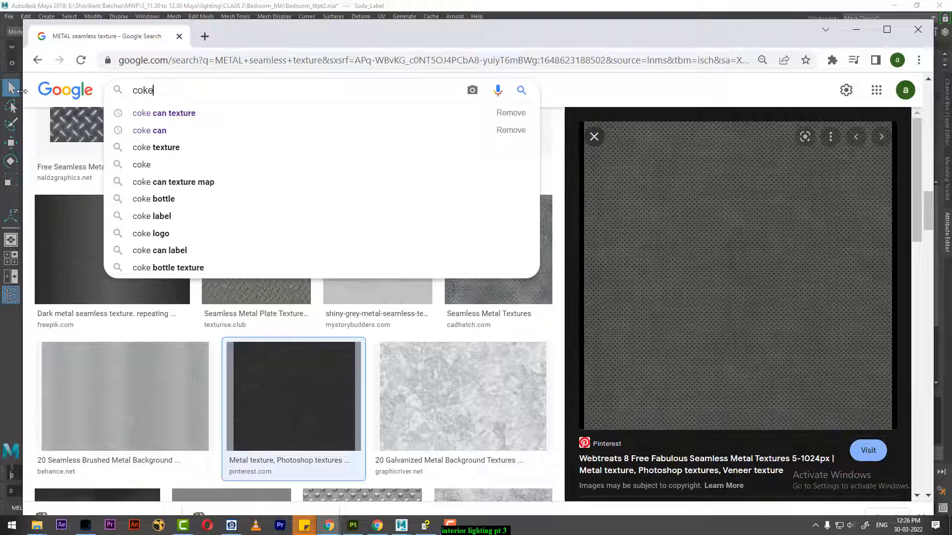
pyautogui.press('Down')
pyautogui.press('Return')
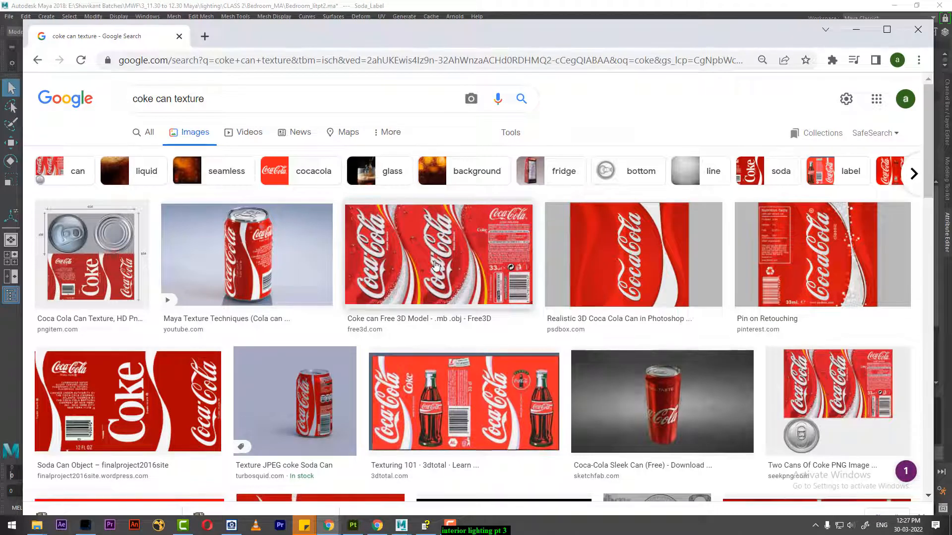
pyautogui.click(435, 266)
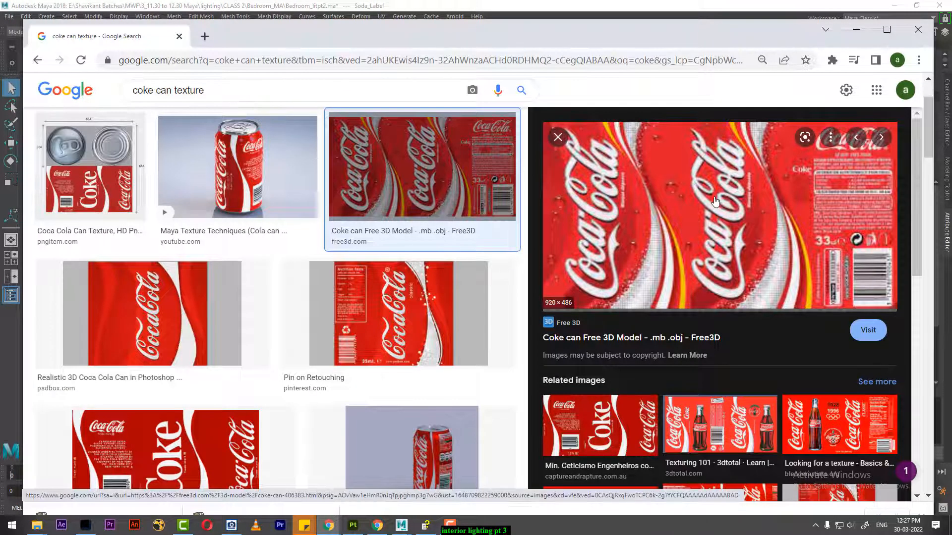
pyautogui.click(299, 437)
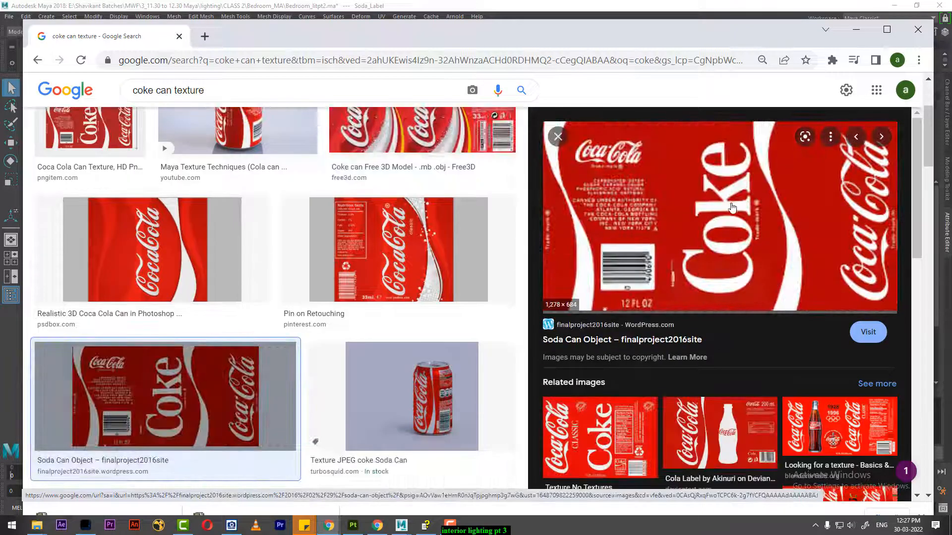
# Try to save the coke label image as the JPEG cokecan in the Bedroom_MA folder
pyautogui.rightClick(700, 179)
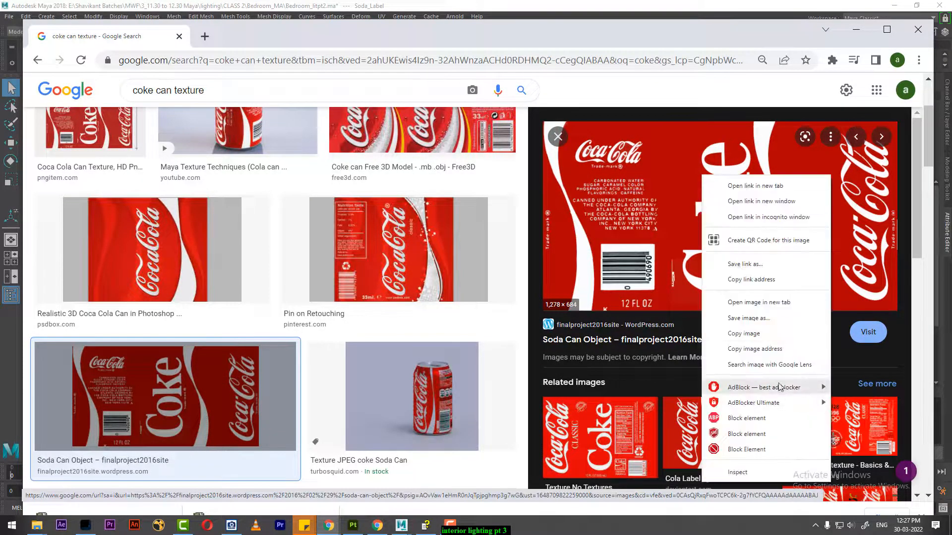
pyautogui.click(769, 320)
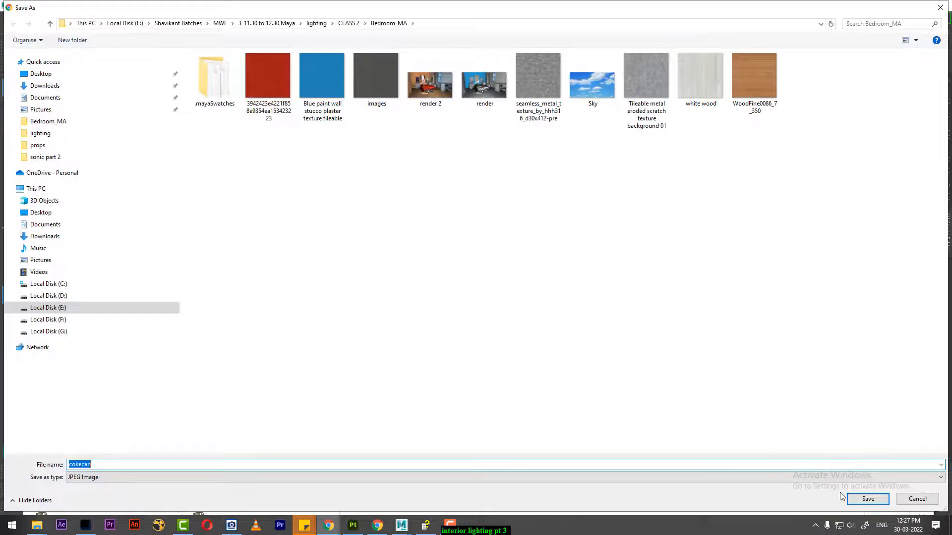
pyautogui.click(867, 499)
# Return to Maya, connect a File texture to the label Blinn's color and open its image browser
pyautogui.hotkey('alt', 'Tab')
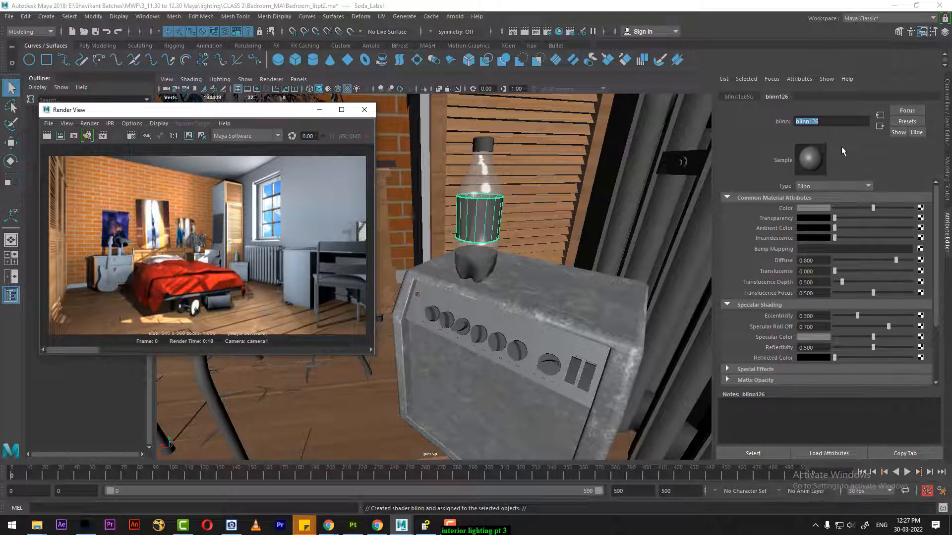
pyautogui.press('e')
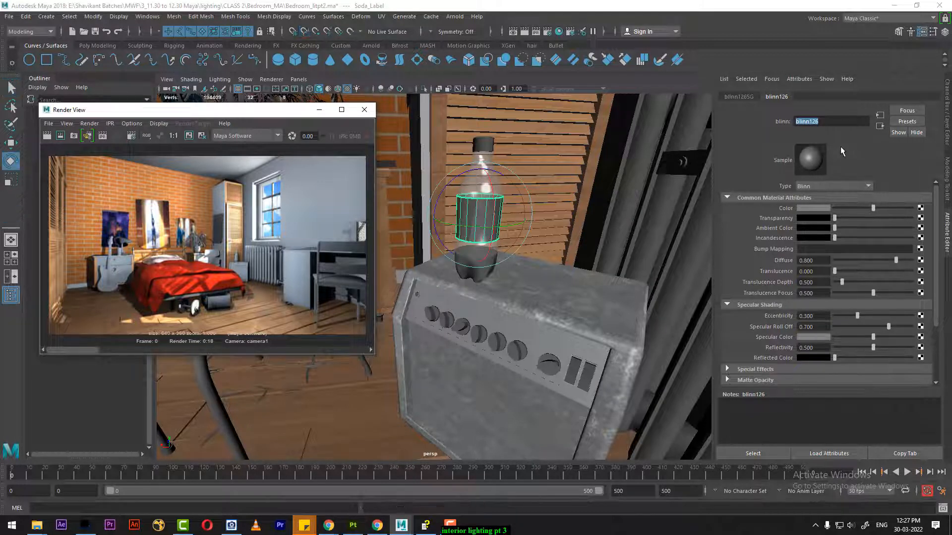
pyautogui.click(920, 208)
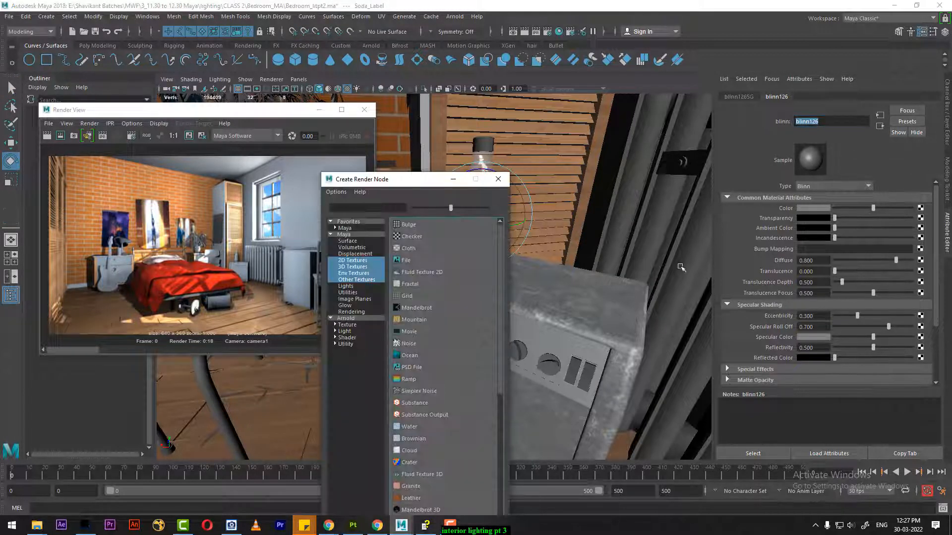
pyautogui.click(406, 260)
pyautogui.click(923, 232)
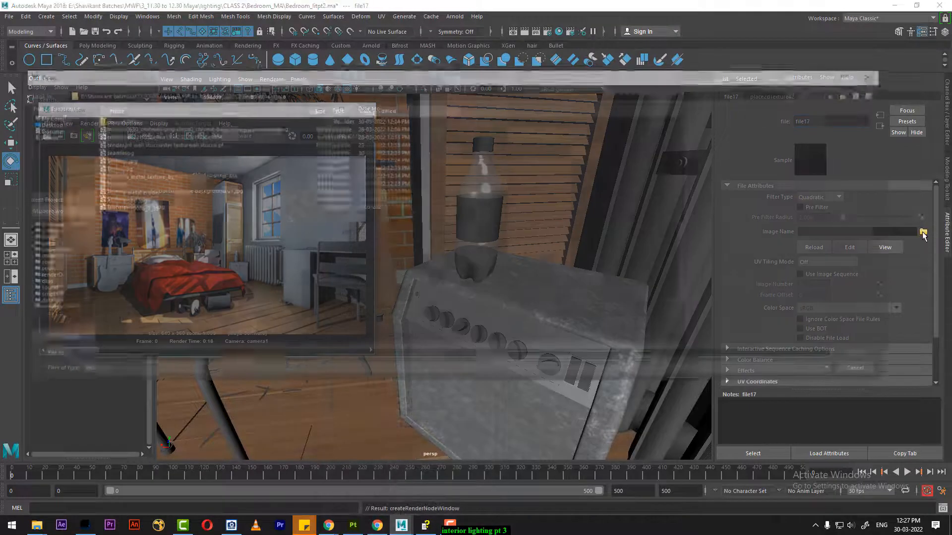
# Look through the image files in the Bedroom_MA folder for the coke can texture
pyautogui.click(135, 206)
pyautogui.press('Up')
pyautogui.press('Up')
pyautogui.press('Up')
pyautogui.press('Up')
pyautogui.press('Up')
pyautogui.press('Up')
pyautogui.press('Up')
pyautogui.press('Up')
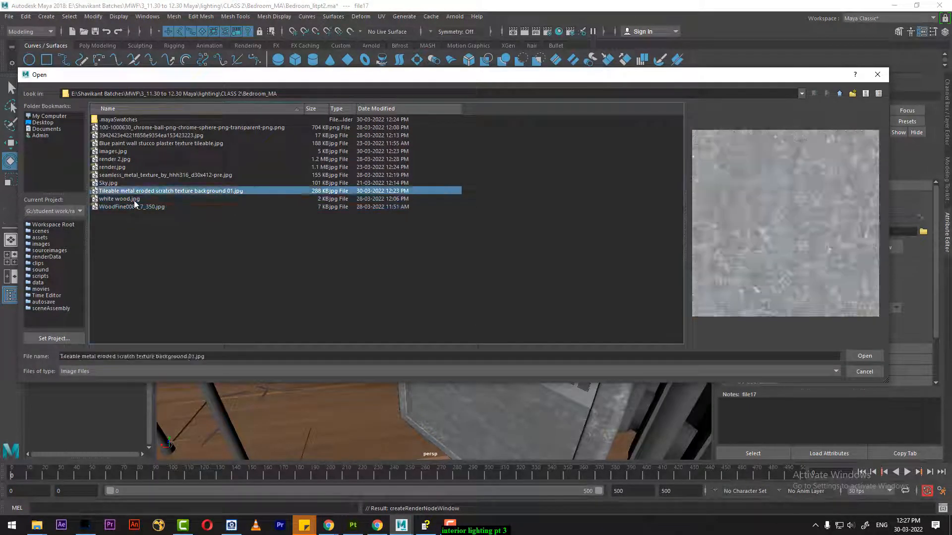
pyautogui.press('Up')
pyautogui.press('Up')
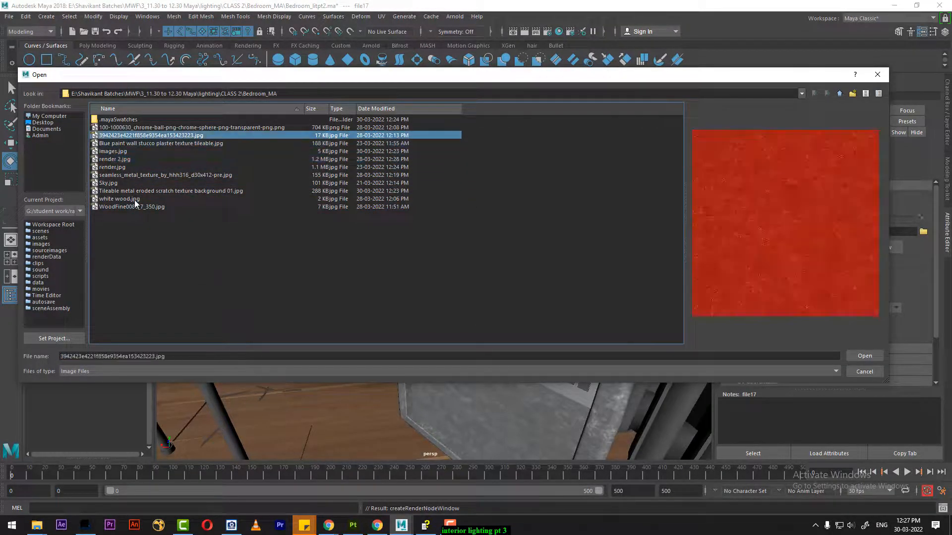
pyautogui.press('Down')
pyautogui.press('Down')
pyautogui.press('Down')
pyautogui.press('Down')
pyautogui.press('Down')
pyautogui.press('Down')
pyautogui.press('Down')
pyautogui.press('Down')
pyautogui.press('Down')
pyautogui.press('Down')
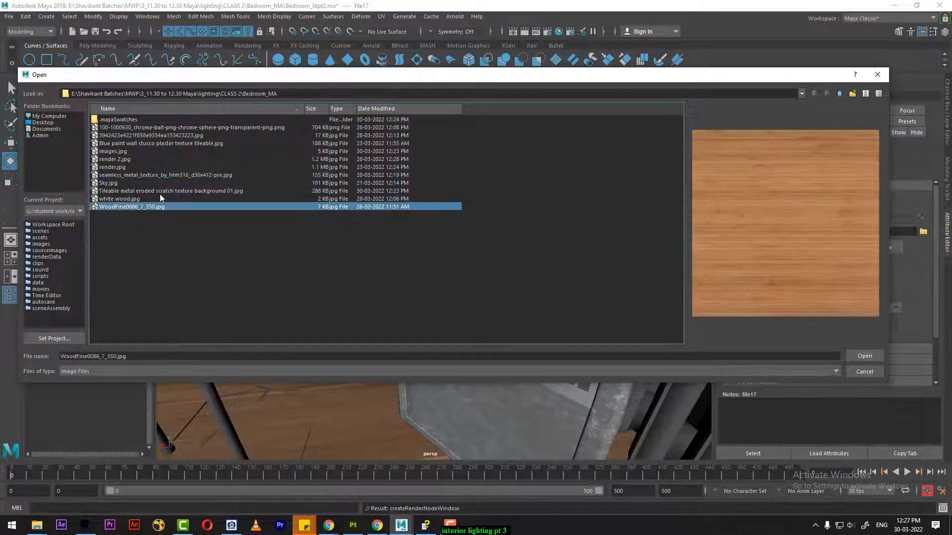
# Back in Chrome, save the coke label image as cokecan (1) in Bedroom_MA, keep the blocked download, and return to Maya
pyautogui.hotkey('alt', 'Tab')
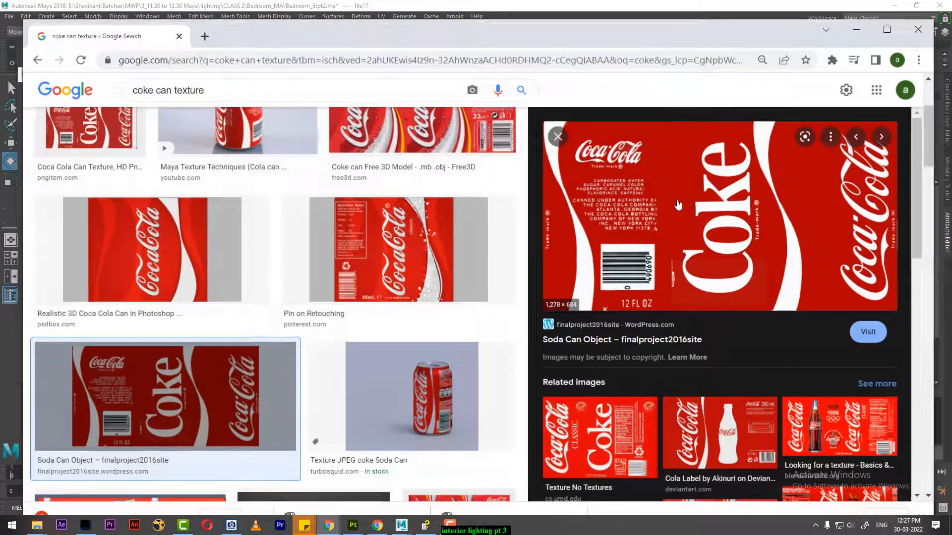
pyautogui.rightClick(678, 204)
pyautogui.click(739, 335)
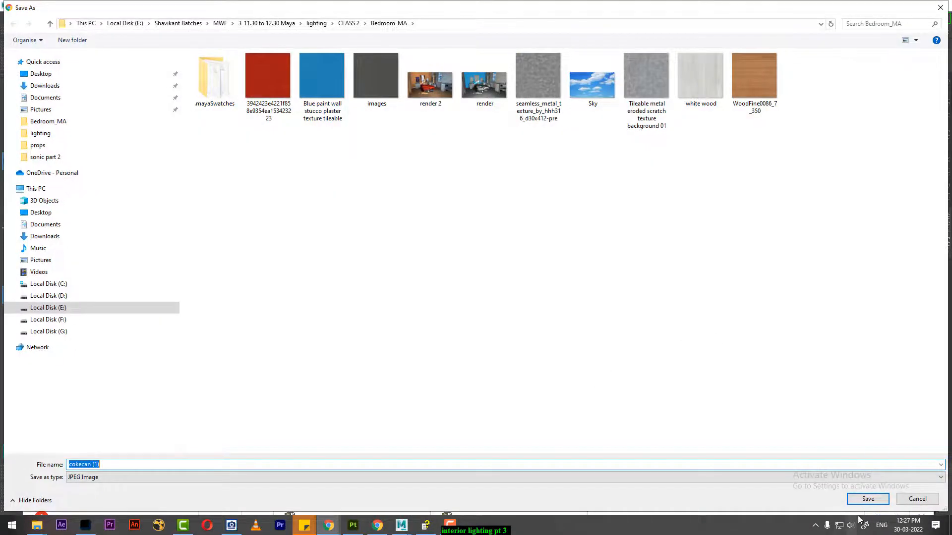
pyautogui.click(867, 498)
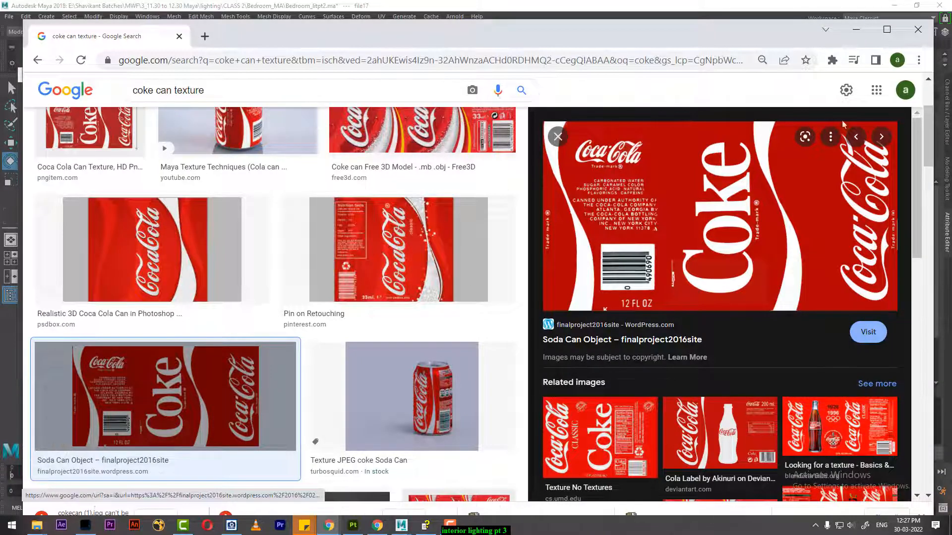
pyautogui.click(886, 29)
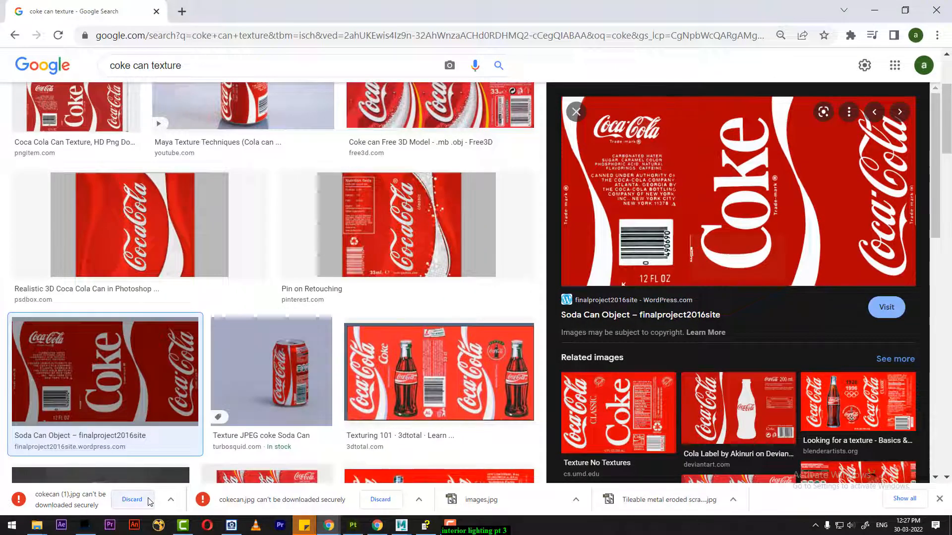
pyautogui.click(169, 504)
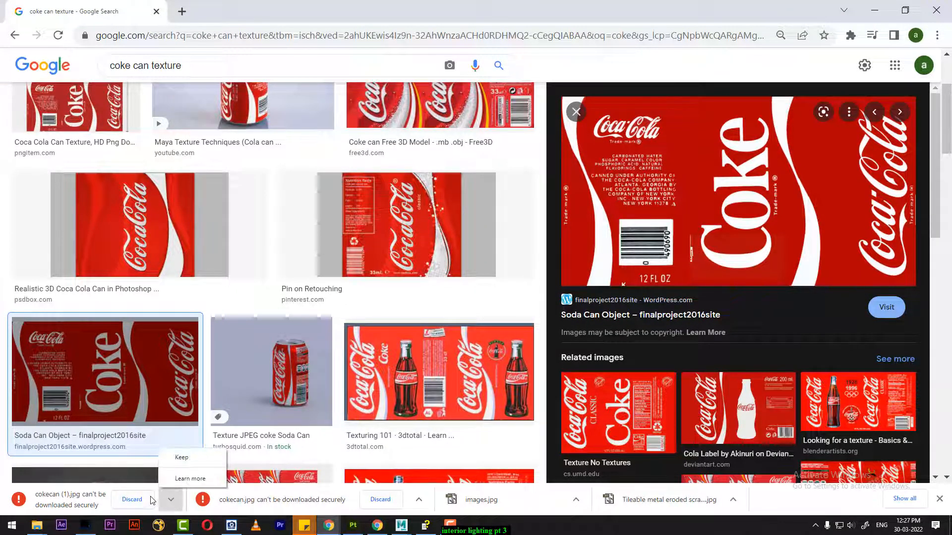
pyautogui.click(182, 457)
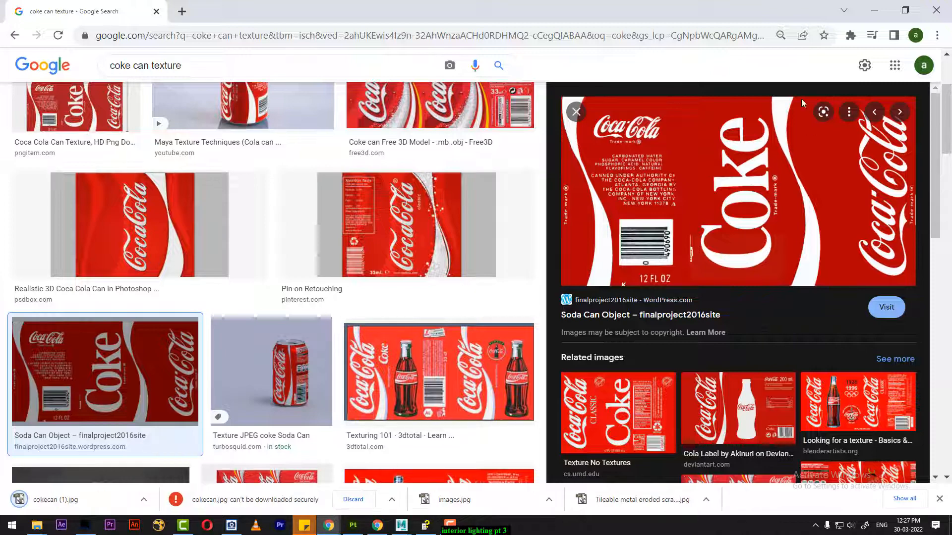
pyautogui.click(876, 9)
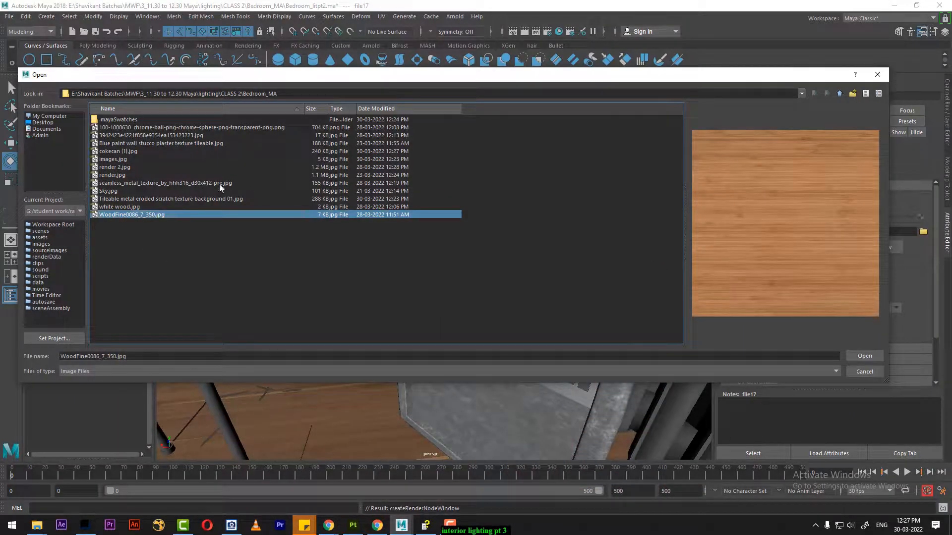
# Load cokecan (1).jpg as the label's color texture and select the soda bottle's label
pyautogui.press('Up')
pyautogui.press('Up')
pyautogui.press('Up')
pyautogui.press('Up')
pyautogui.press('Up')
pyautogui.press('Up')
pyautogui.press('Up')
pyautogui.press('Up')
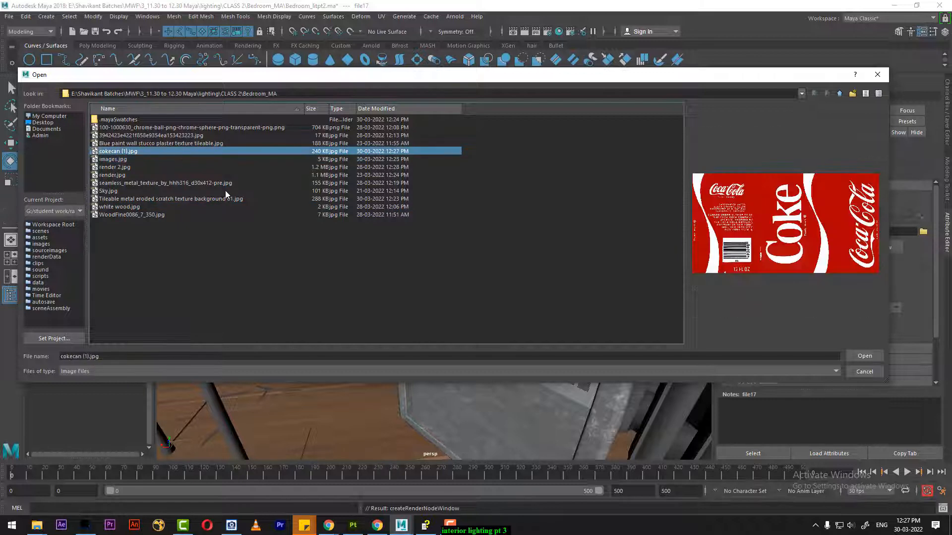
pyautogui.press('Return')
pyautogui.click(488, 230)
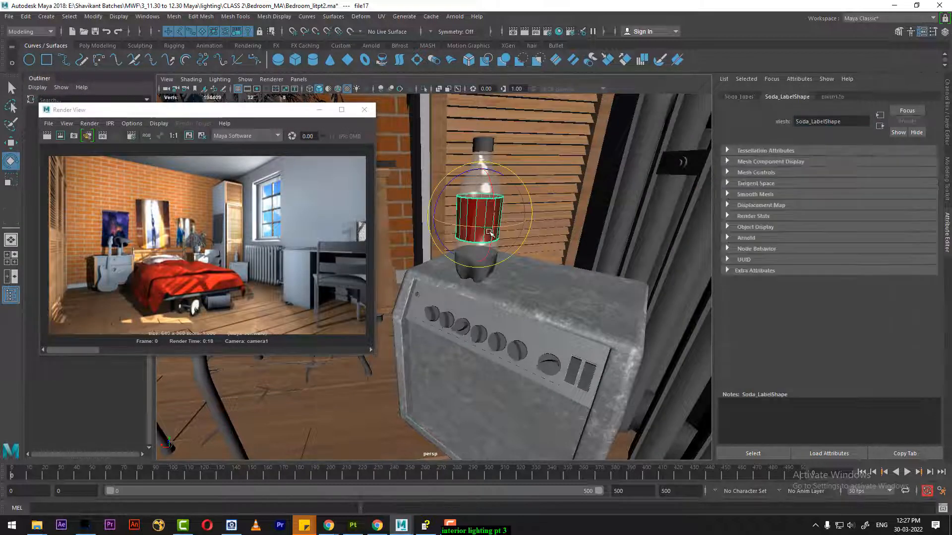
# Apply a cylindrical UV projection to the soda bottle's label, inserting the projection before deformers
pyautogui.click(381, 16)
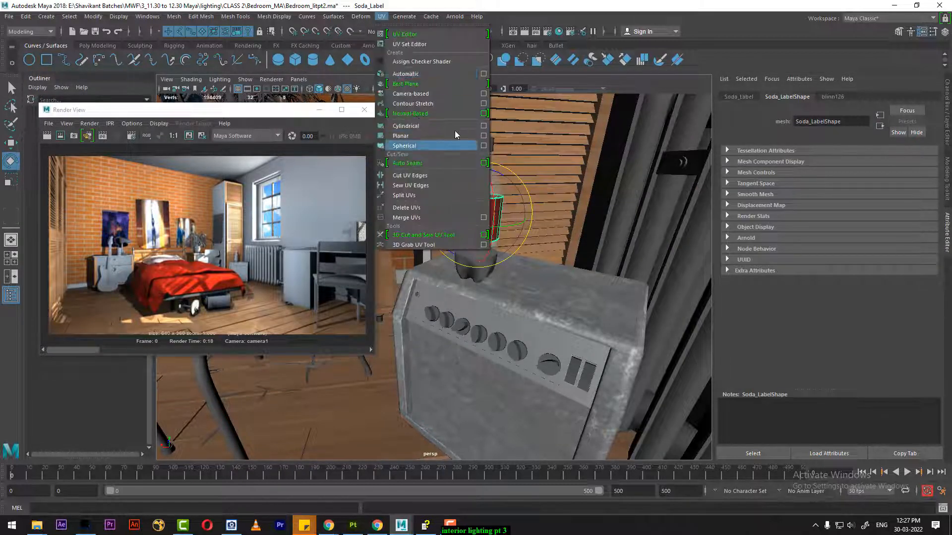
pyautogui.click(483, 126)
pyautogui.click(415, 252)
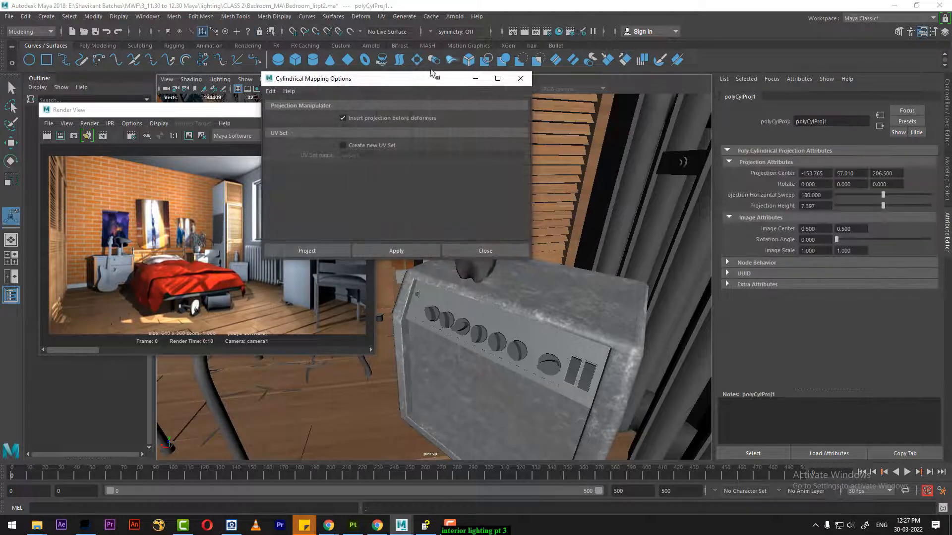
pyautogui.moveTo(433, 76); pyautogui.dragTo(736, 82)
pyautogui.keyDown('alt'); pyautogui.moveTo(451, 254); pyautogui.dragTo(477, 337); pyautogui.keyUp('alt')
pyautogui.press('f')
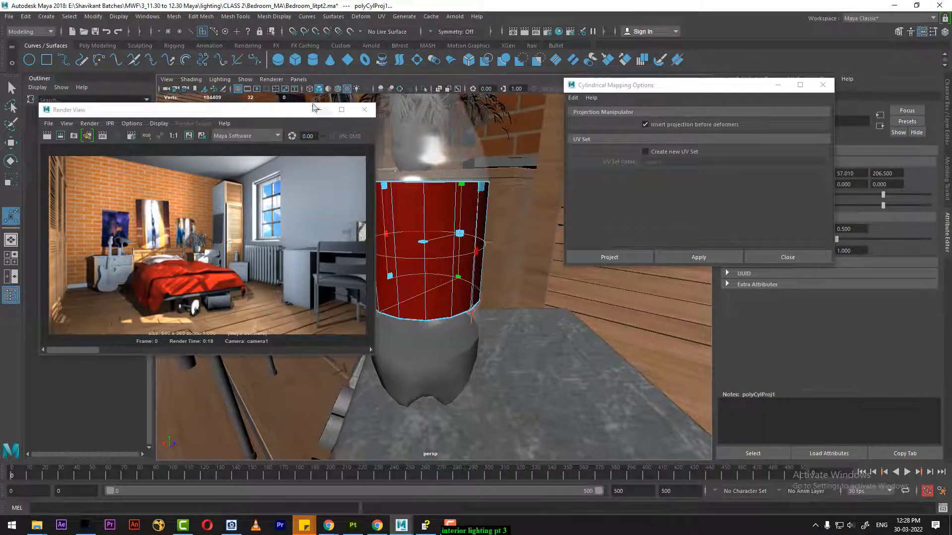
# Widen the cylindrical projection's horizontal sweep until it wraps fully around the label
pyautogui.click(320, 110)
pyautogui.keyDown('alt'); pyautogui.moveTo(437, 253); pyautogui.dragTo(414, 293); pyautogui.keyUp('alt')
pyautogui.keyDown('alt'); pyautogui.moveTo(413, 293); pyautogui.dragTo(416, 272, button='middle'); pyautogui.keyUp('alt')
pyautogui.keyDown('alt'); pyautogui.moveTo(416, 271); pyautogui.dragTo(350, 307); pyautogui.keyUp('alt')
pyautogui.moveTo(310, 257); pyautogui.dragTo(495, 260)
# Check the label's UV layout against the coke texture in the UV Editor and test-render the bottle close-up
pyautogui.click(381, 16)
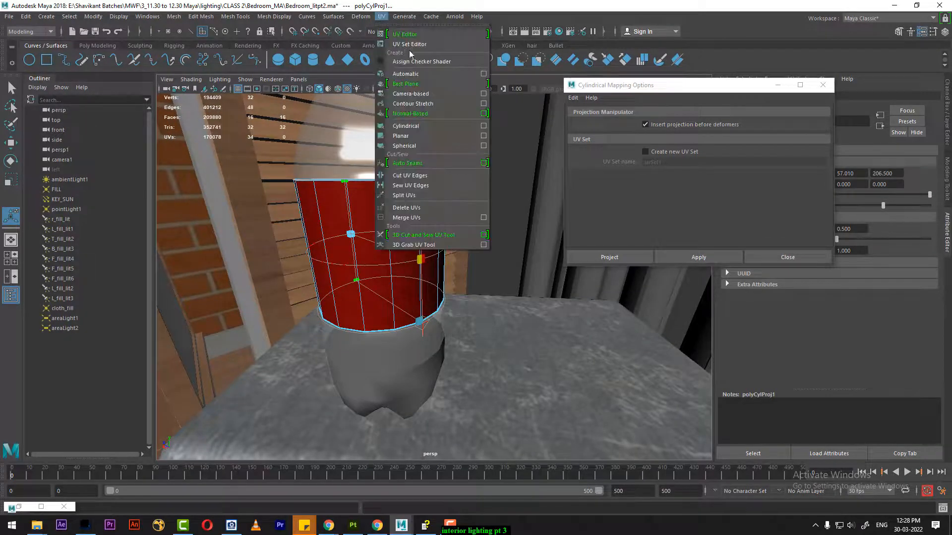
pyautogui.click(399, 34)
pyautogui.scroll(-3, 457, 309)
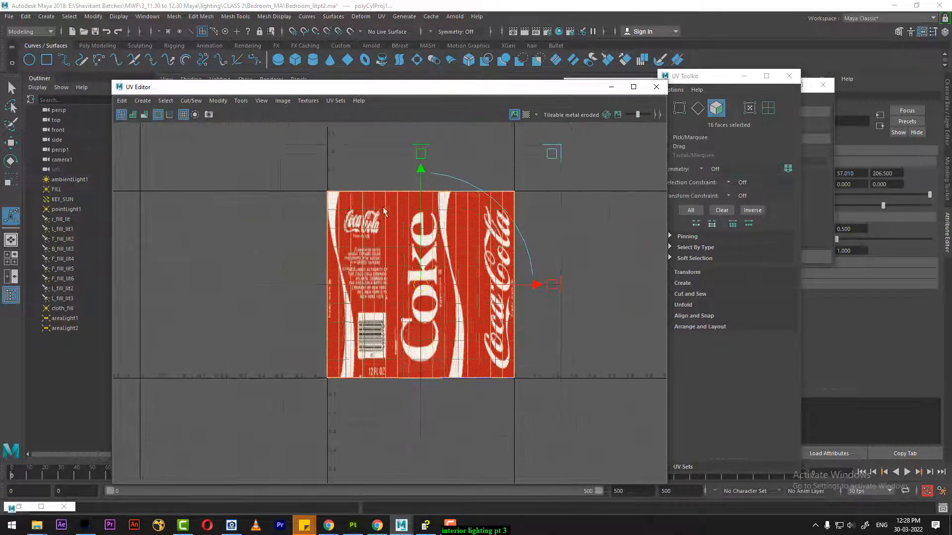
pyautogui.moveTo(571, 91); pyautogui.dragTo(290, 323)
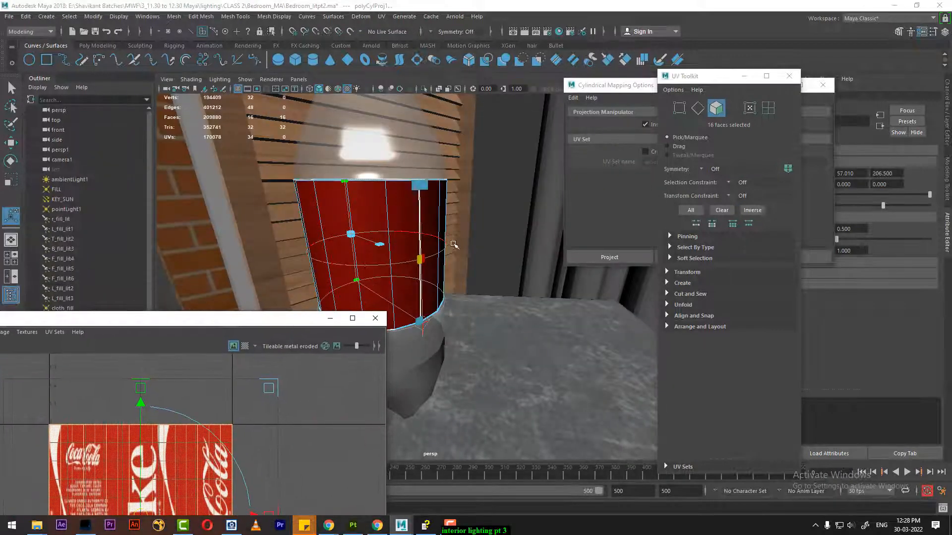
pyautogui.scroll(2, 454, 244)
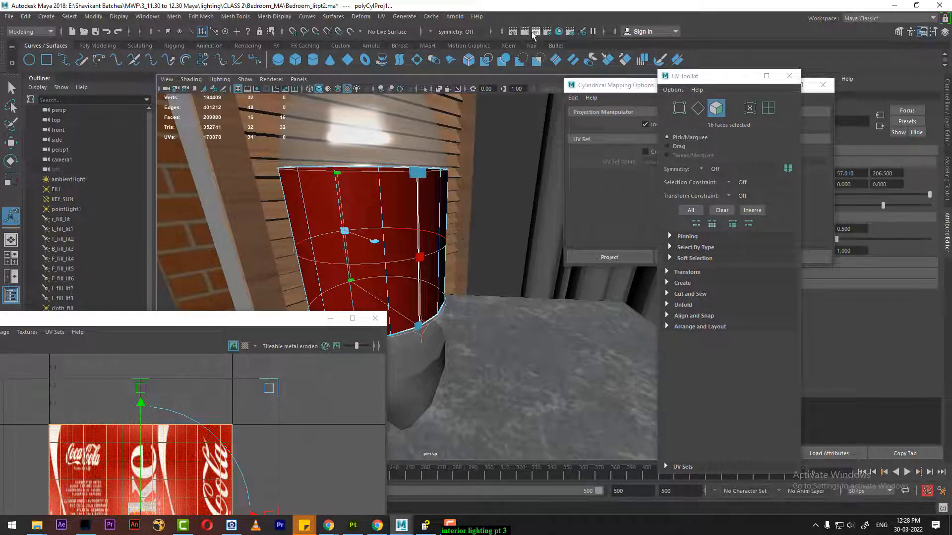
pyautogui.click(513, 32)
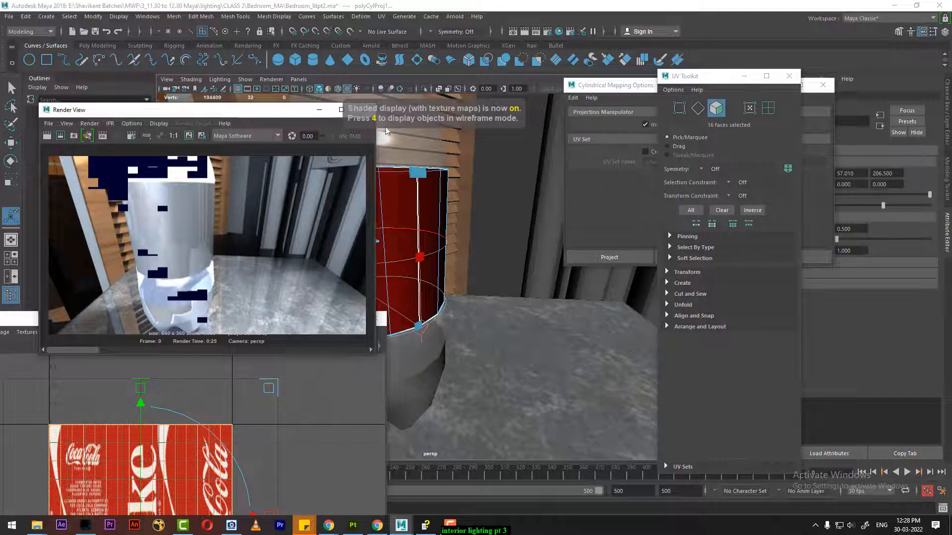
pyautogui.click(363, 109)
# Return the label to object selection and replace its cylindrical mapping with an automatic UV projection
pyautogui.click(408, 216)
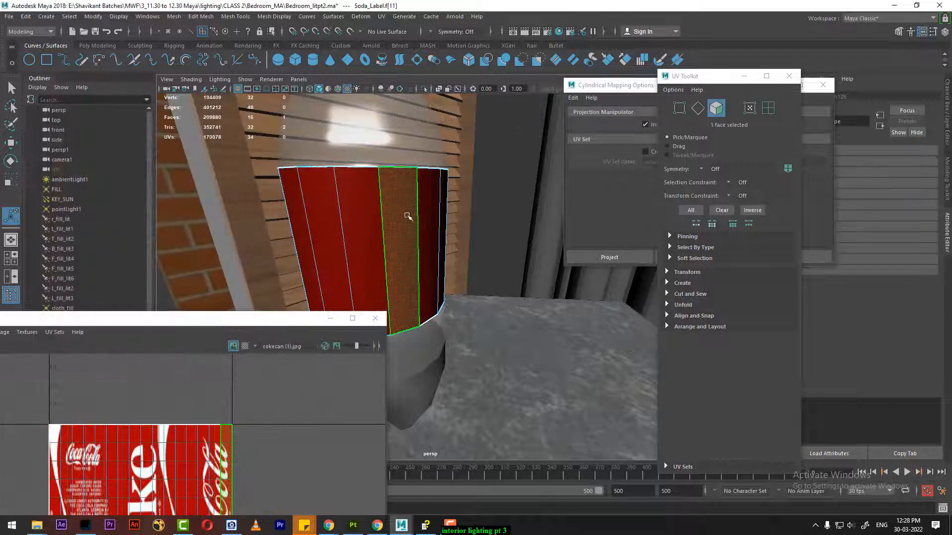
pyautogui.moveTo(407, 216); pyautogui.dragTo(421, 233, button='right')
pyautogui.click(425, 248)
pyautogui.press('w')
pyautogui.keyDown('alt'); pyautogui.moveTo(430, 266); pyautogui.dragTo(454, 297); pyautogui.keyUp('alt')
pyautogui.moveTo(401, 281); pyautogui.dragTo(466, 272)
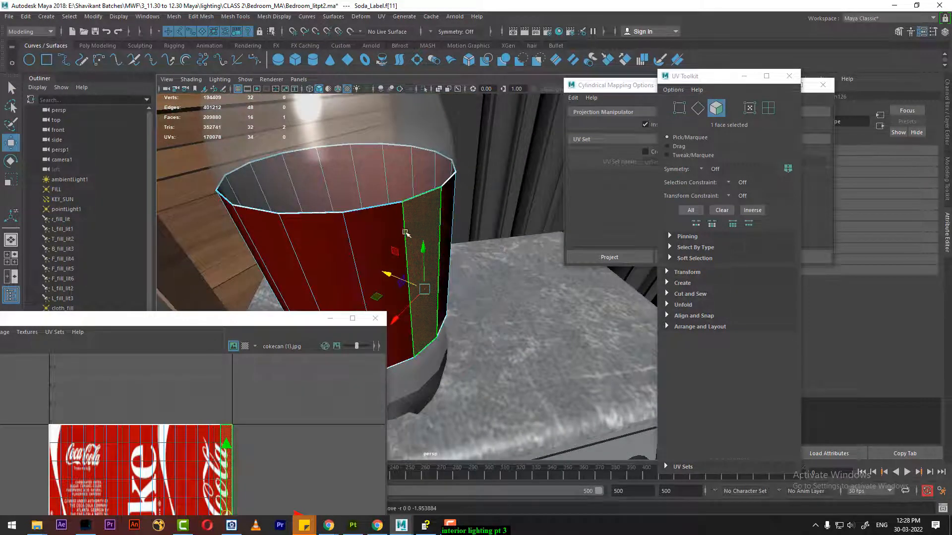
pyautogui.moveTo(399, 226); pyautogui.dragTo(426, 223, button='right')
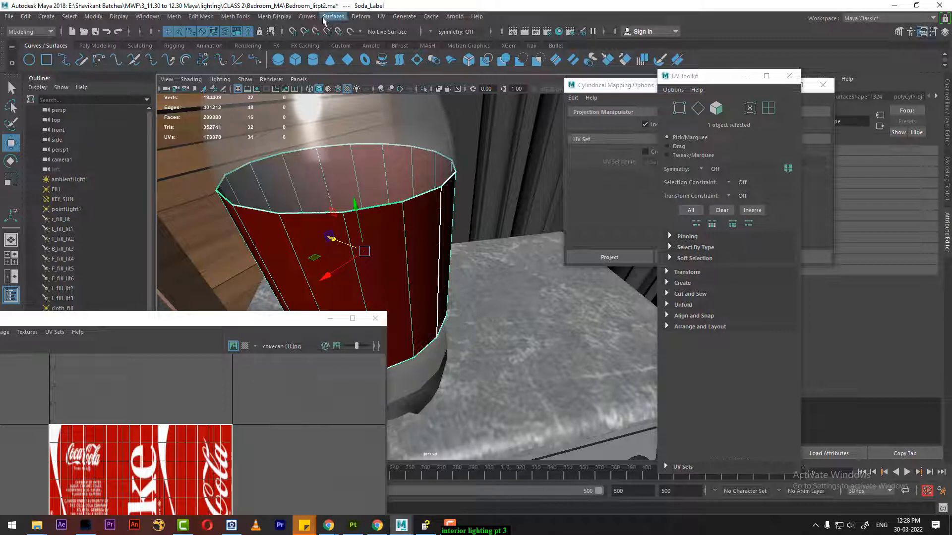
pyautogui.click(381, 16)
pyautogui.click(430, 77)
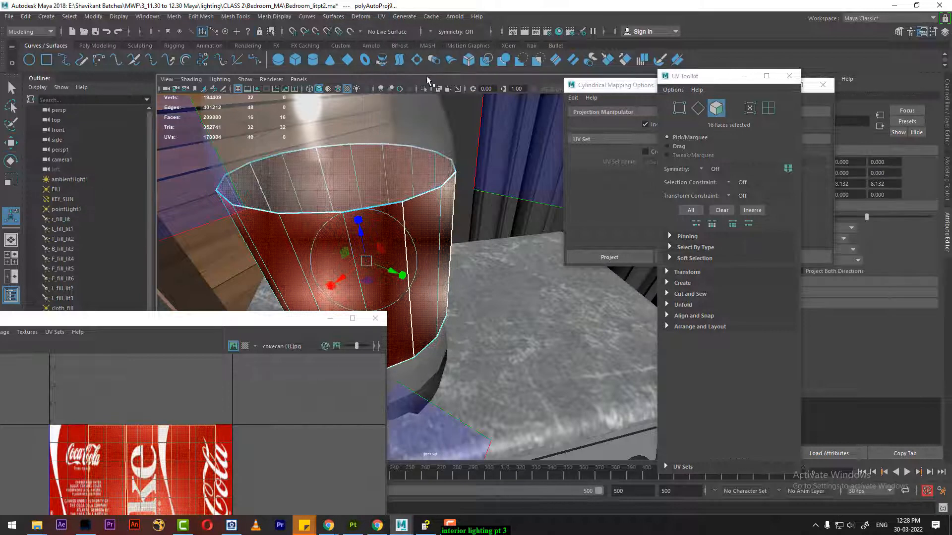
# Select all of the label's UVs in the UV Editor and delete them
pyautogui.moveTo(425, 233); pyautogui.dragTo(391, 221, button='right')
pyautogui.click(427, 242)
pyautogui.keyDown('alt'); pyautogui.moveTo(391, 221); pyautogui.dragTo(456, 280); pyautogui.keyUp('alt')
pyautogui.scroll(2, 456, 281)
pyautogui.moveTo(485, 251); pyautogui.dragTo(487, 280, button='right')
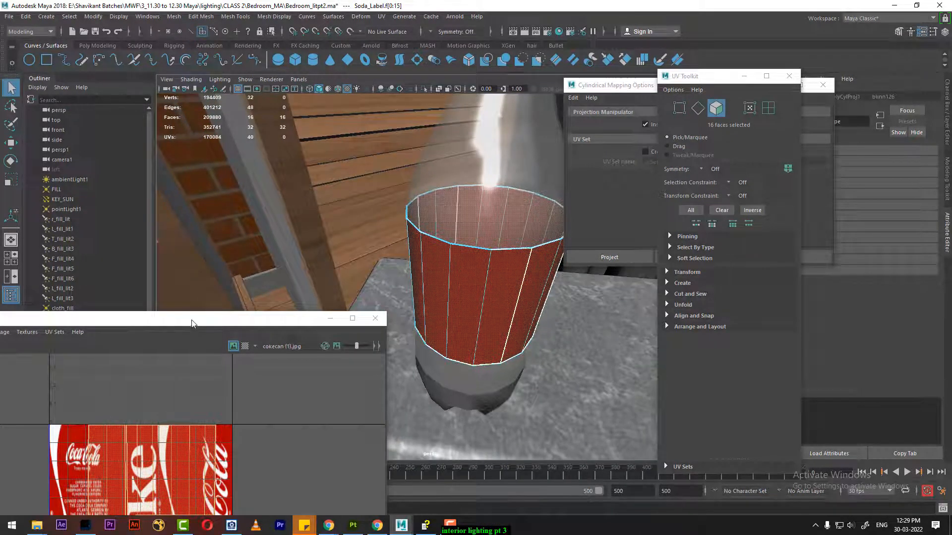
pyautogui.moveTo(183, 318); pyautogui.dragTo(420, 140)
pyautogui.scroll(-1, 421, 315)
pyautogui.moveTo(397, 288); pyautogui.dragTo(444, 292, button='right')
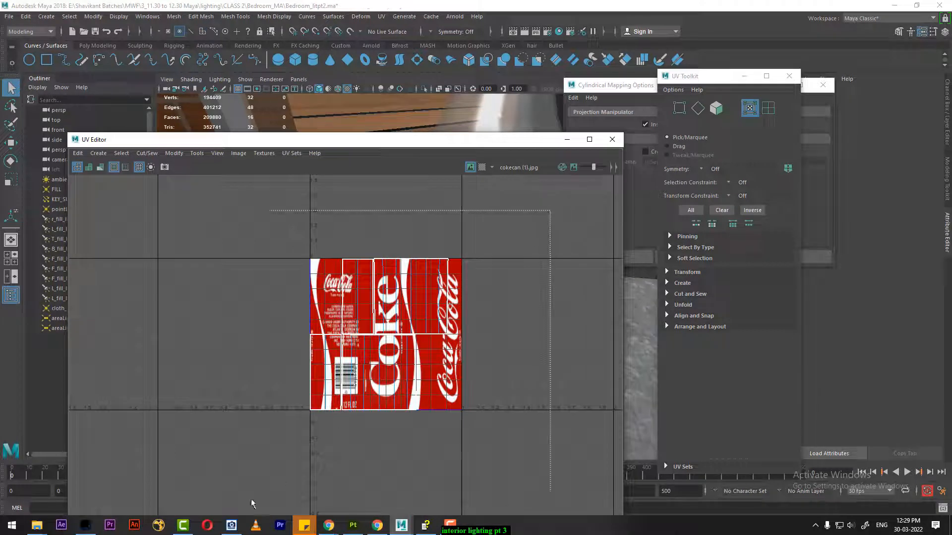
pyautogui.click(78, 154)
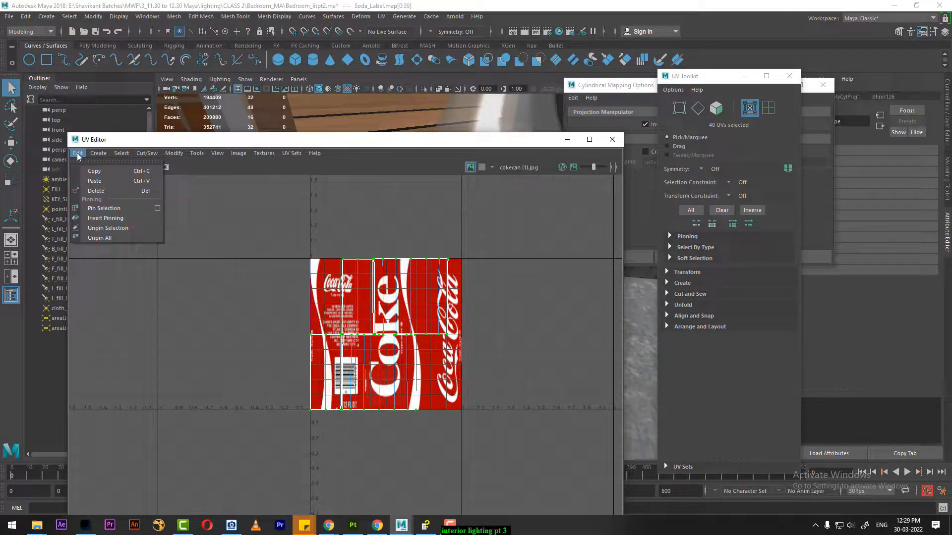
pyautogui.click(96, 191)
# Try a Best Plane UV projection on the soda label, using its front faces to define the projection plane
pyautogui.moveTo(418, 149); pyautogui.dragTo(265, 369)
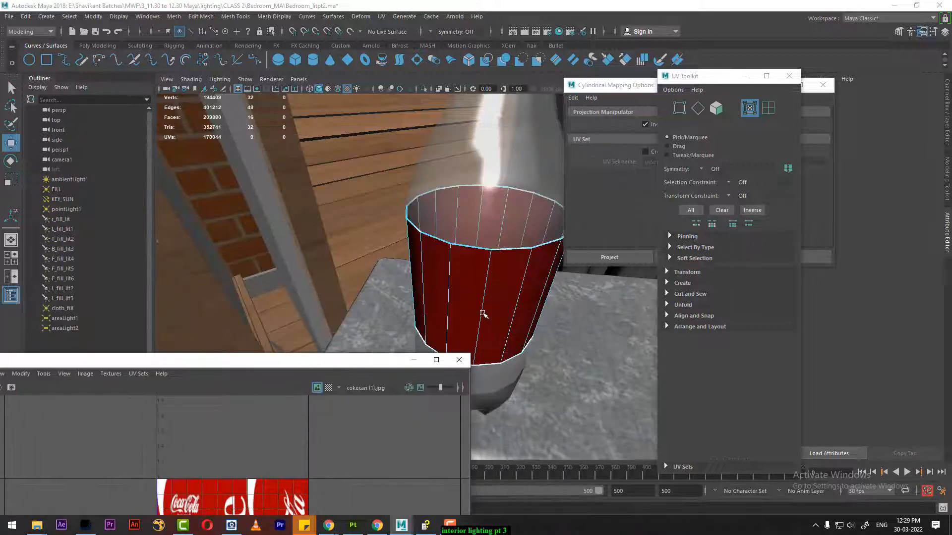
pyautogui.moveTo(483, 267); pyautogui.dragTo(524, 305, button='right')
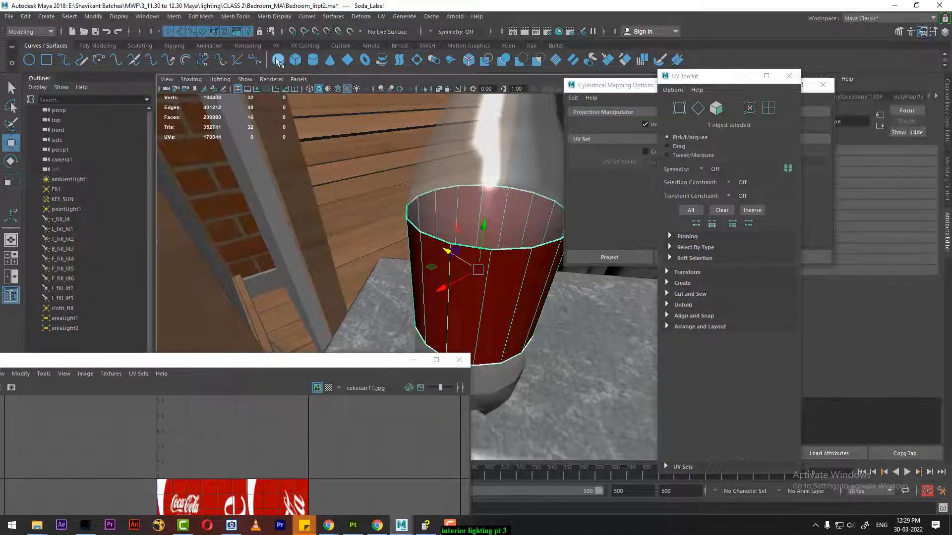
pyautogui.click(382, 17)
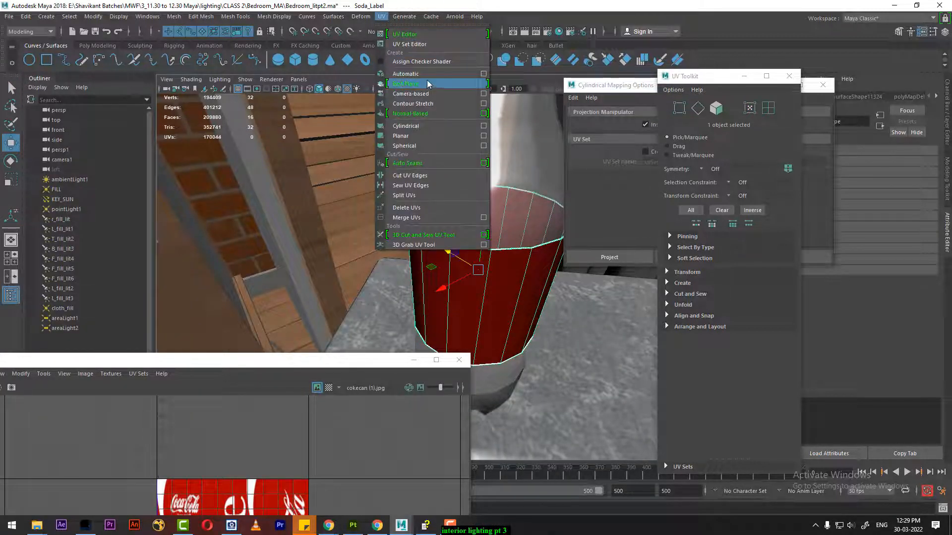
pyautogui.click(429, 84)
pyautogui.moveTo(453, 240); pyautogui.dragTo(453, 267, button='right')
pyautogui.click(511, 303)
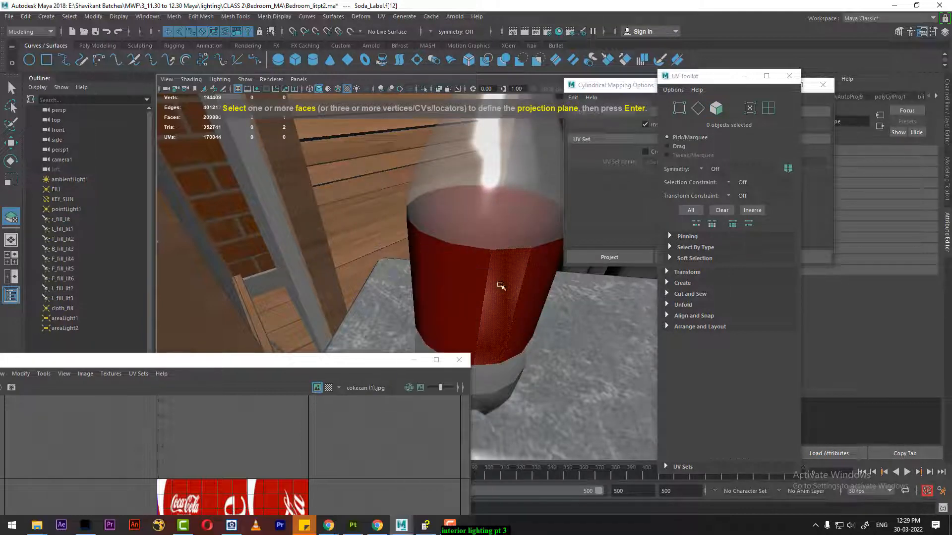
pyautogui.click(446, 303)
pyautogui.press('Return')
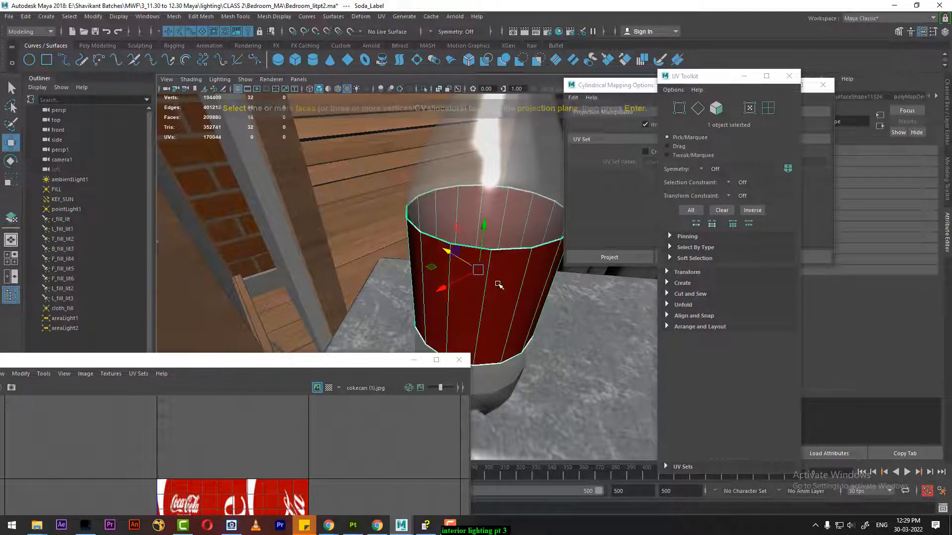
# Apply automatic UV mapping to the whole soda label and check the texture around the bottle
pyautogui.click(381, 16)
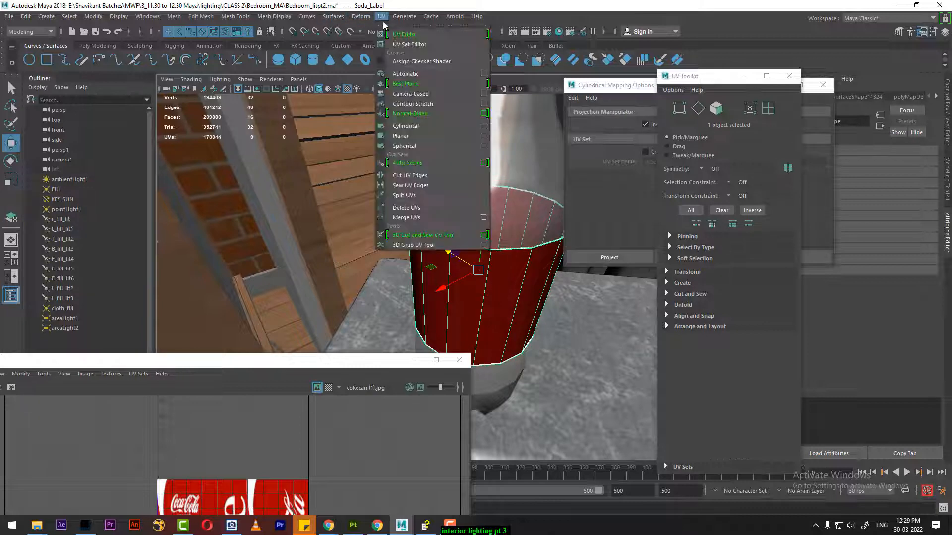
pyautogui.click(430, 77)
pyautogui.keyDown('alt'); pyautogui.moveTo(516, 297); pyautogui.dragTo(383, 232); pyautogui.keyUp('alt')
pyautogui.keyDown('alt'); pyautogui.moveTo(383, 232); pyautogui.dragTo(380, 261, button='right'); pyautogui.keyUp('alt')
pyautogui.keyDown('alt'); pyautogui.moveTo(380, 262); pyautogui.dragTo(389, 311); pyautogui.keyUp('alt')
pyautogui.moveTo(427, 233); pyautogui.dragTo(481, 202, button='right')
# Minimize the UV Editor and close the UV Toolkit and Cylindrical Mapping Options windows
pyautogui.click(414, 360)
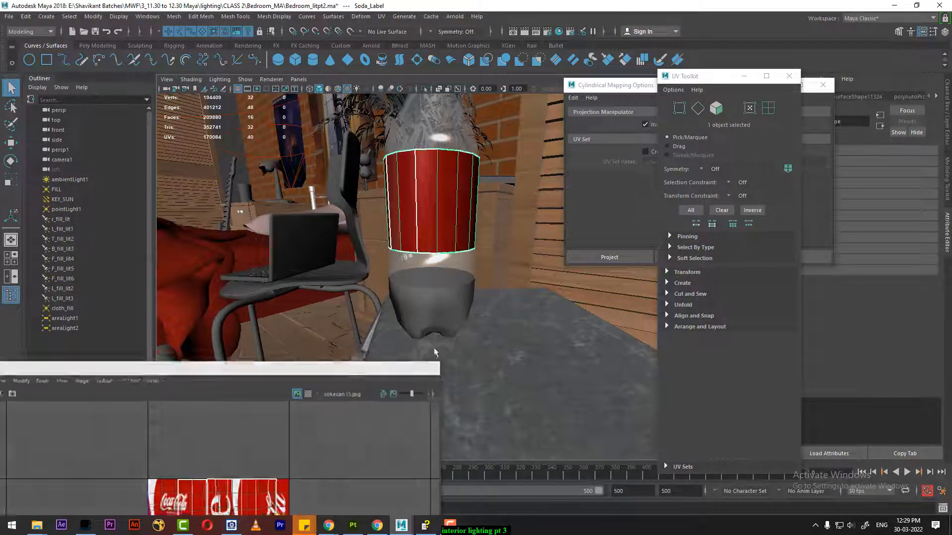
pyautogui.click(457, 322)
pyautogui.click(438, 227)
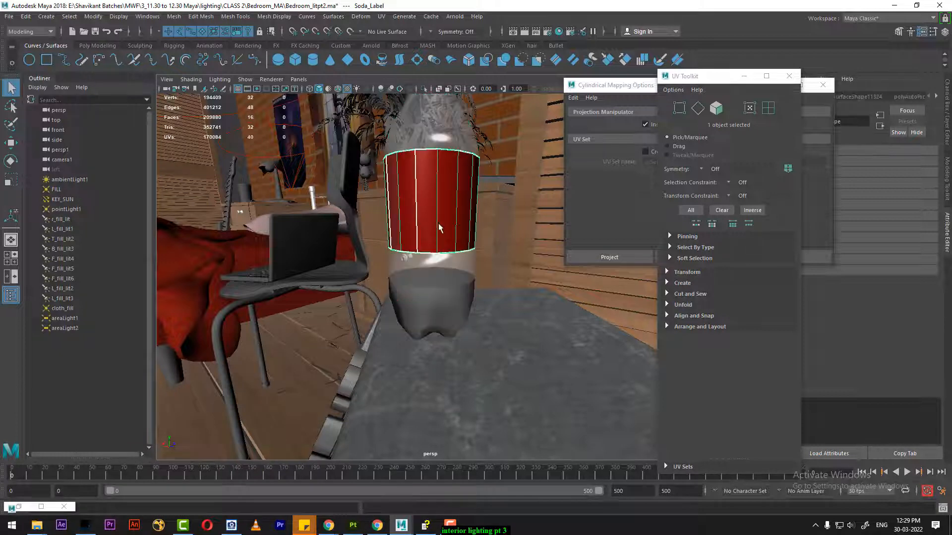
pyautogui.keyDown('alt'); pyautogui.moveTo(498, 303); pyautogui.dragTo(497, 268); pyautogui.keyUp('alt')
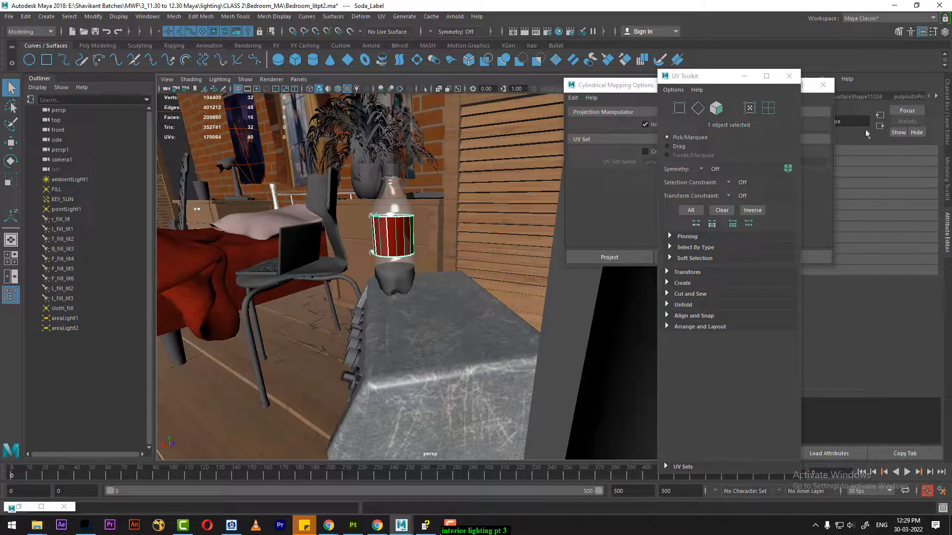
pyautogui.click(788, 75)
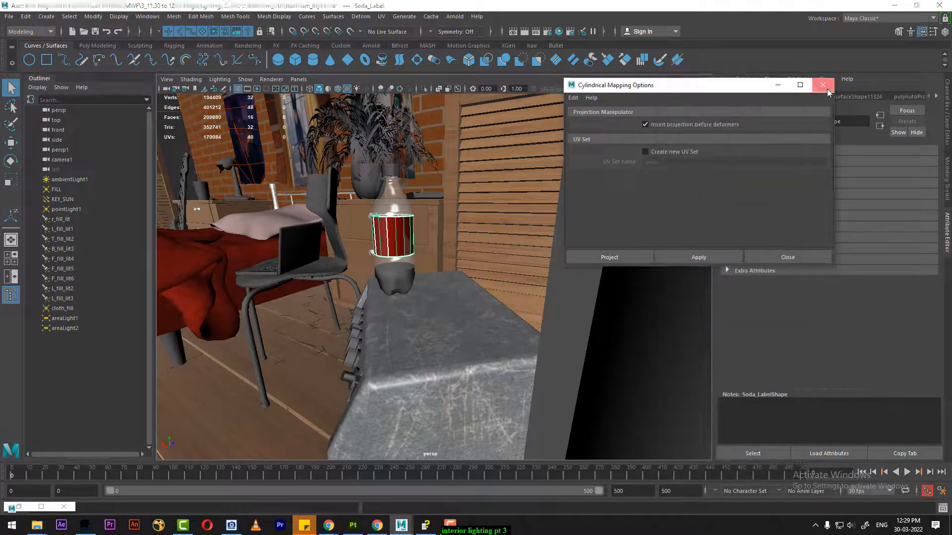
pyautogui.click(825, 87)
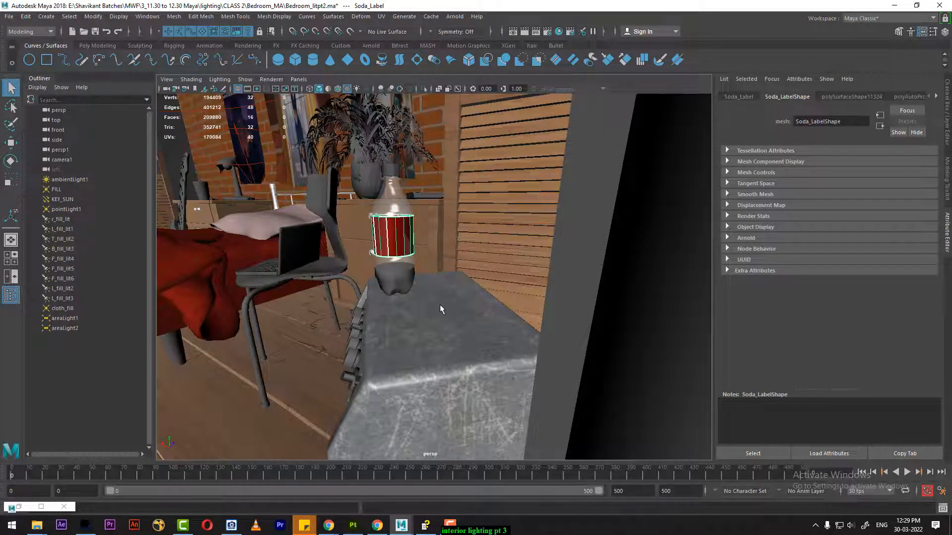
# Assign the existing chrome material to the louvered door's handle and the radiator with its pipes
pyautogui.keyDown('alt'); pyautogui.moveTo(439, 305); pyautogui.dragTo(401, 239, button='right'); pyautogui.keyUp('alt')
pyautogui.keyDown('alt'); pyautogui.moveTo(413, 260); pyautogui.dragTo(596, 313); pyautogui.keyUp('alt')
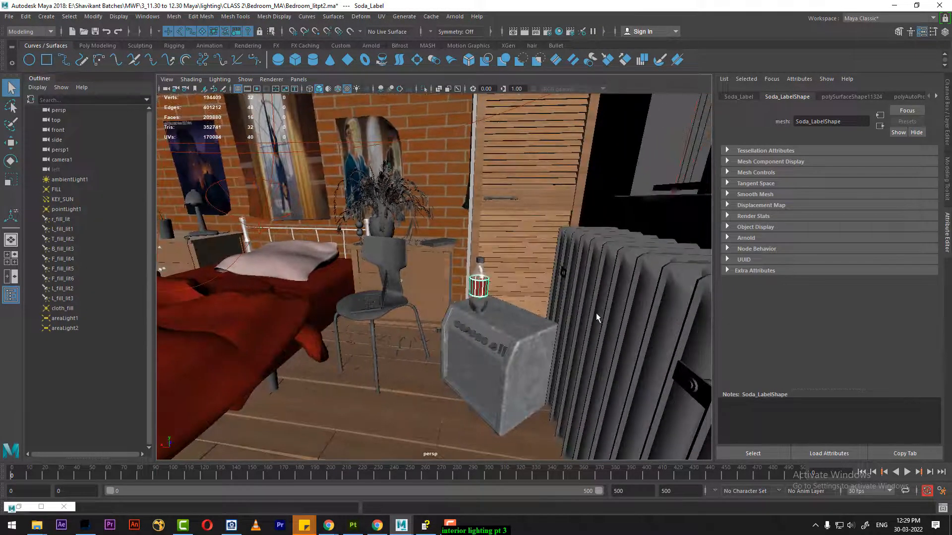
pyautogui.click(499, 199)
pyautogui.press('f')
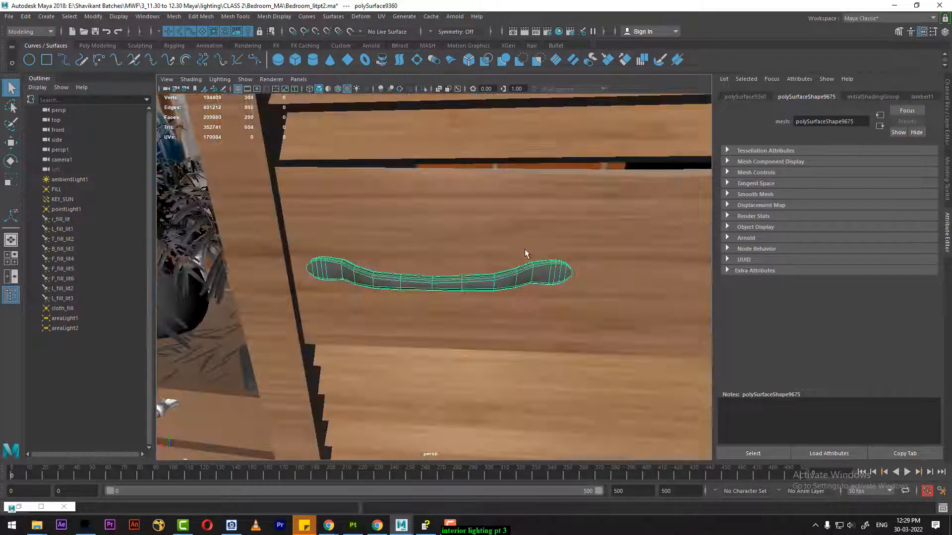
pyautogui.keyDown('alt'); pyautogui.moveTo(524, 249); pyautogui.dragTo(590, 278); pyautogui.keyUp('alt')
pyautogui.scroll(-5, 462, 305)
pyautogui.keyDown('shift'); pyautogui.click(615, 137); pyautogui.keyUp('shift')
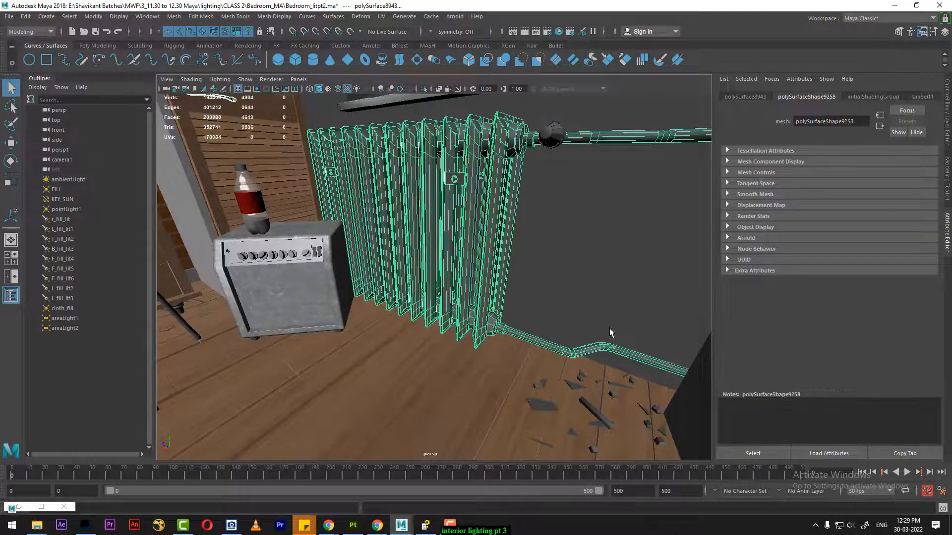
pyautogui.keyDown('alt'); pyautogui.moveTo(604, 346); pyautogui.dragTo(517, 266); pyautogui.keyUp('alt')
pyautogui.moveTo(294, 148); pyautogui.dragTo(367, 513, button='right')
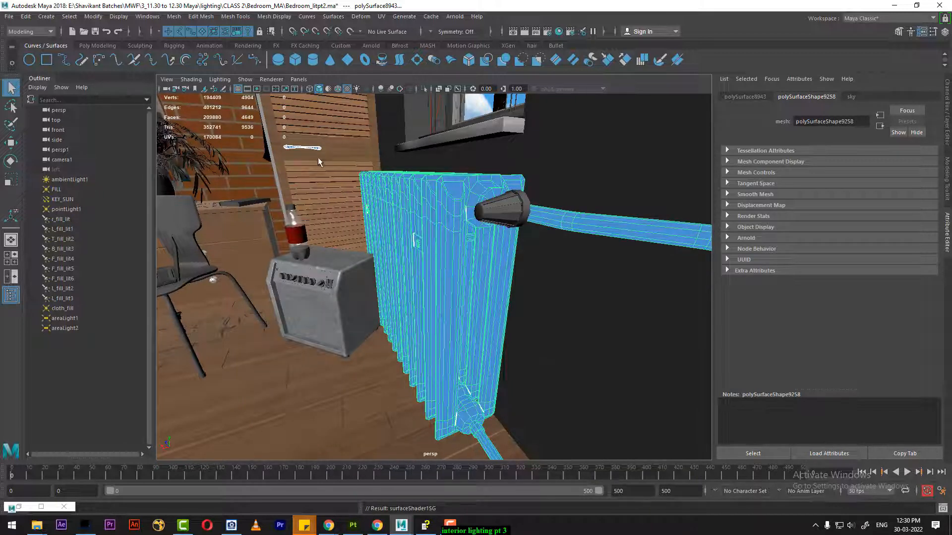
pyautogui.moveTo(315, 149); pyautogui.dragTo(389, 505, button='right')
# Assign the existing plastic material to the radiator's valve knob
pyautogui.scroll(-5, 516, 369)
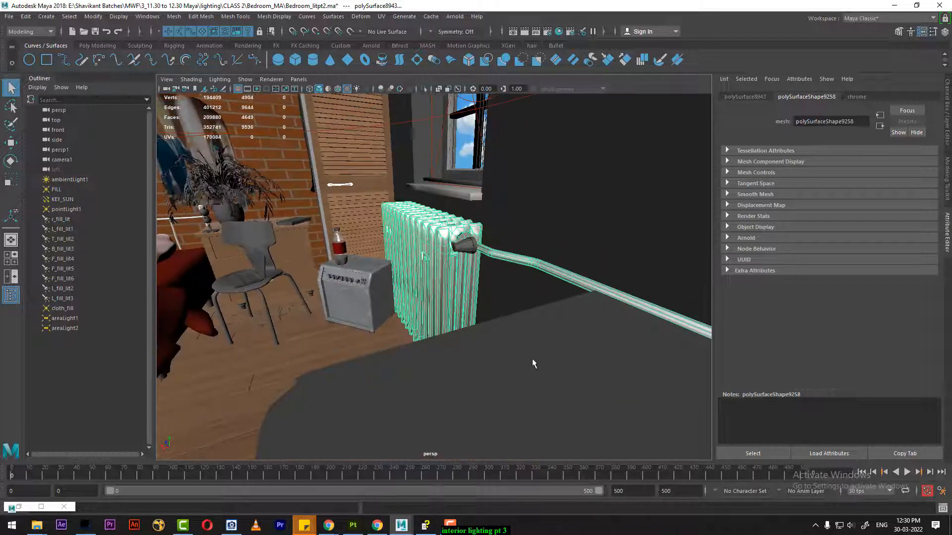
pyautogui.keyDown('alt'); pyautogui.moveTo(539, 270); pyautogui.dragTo(521, 298); pyautogui.keyUp('alt')
pyautogui.click(383, 199)
pyautogui.moveTo(383, 201); pyautogui.dragTo(444, 391, button='right')
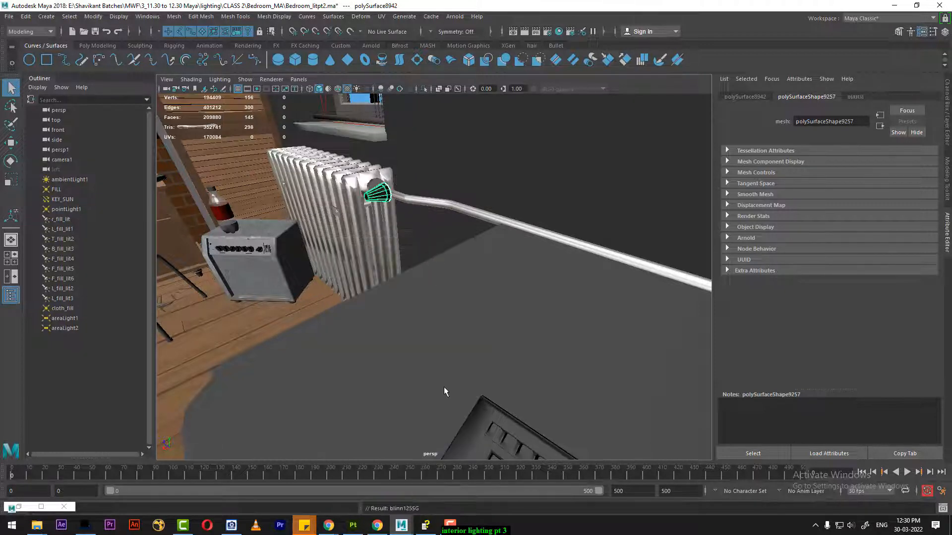
# Assign the existing plastic material to the keyboard's keys and its body on the desk
pyautogui.scroll(-5, 566, 373)
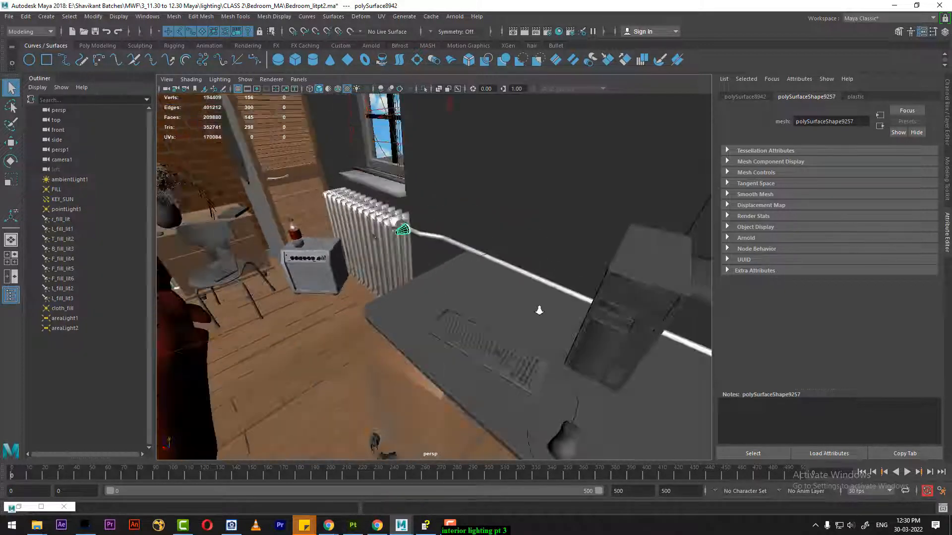
pyautogui.click(518, 365)
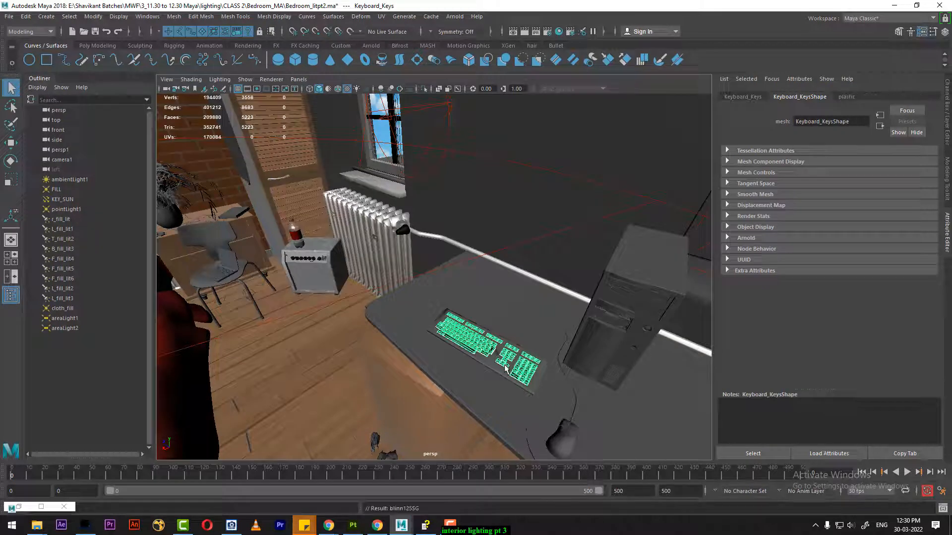
pyautogui.click(488, 369)
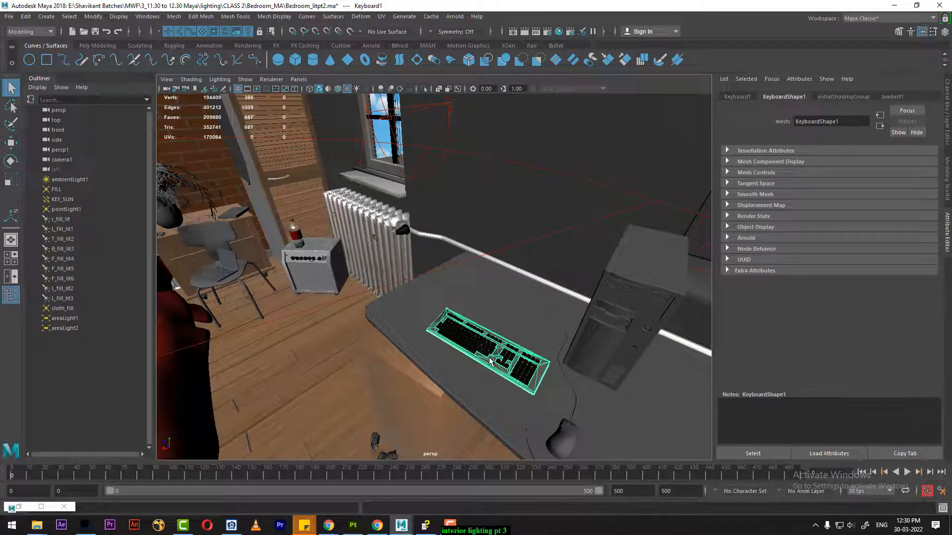
pyautogui.moveTo(490, 361); pyautogui.dragTo(530, 363, button='right')
pyautogui.click(664, 288)
pyautogui.keyDown('alt'); pyautogui.moveTo(664, 288); pyautogui.dragTo(619, 304); pyautogui.keyUp('alt')
# Assign the existing plastic material to the computer mouse and its cable, and select the monitor body
pyautogui.click(459, 319)
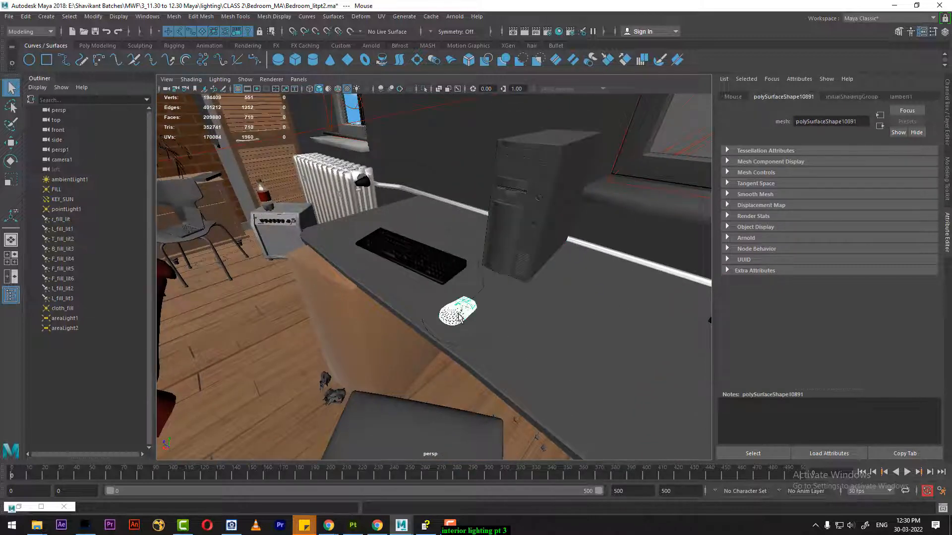
pyautogui.click(494, 331)
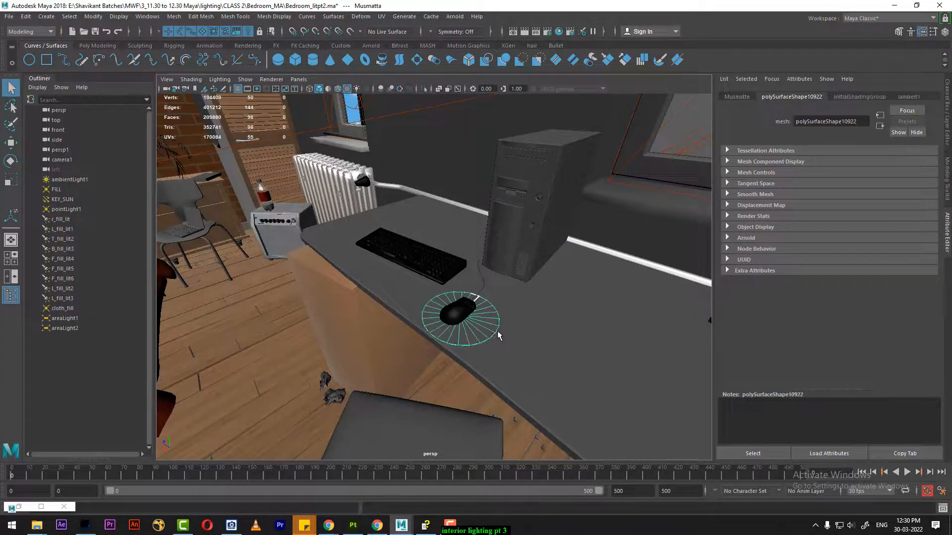
pyautogui.click(483, 290)
pyautogui.scroll(-5, 518, 318)
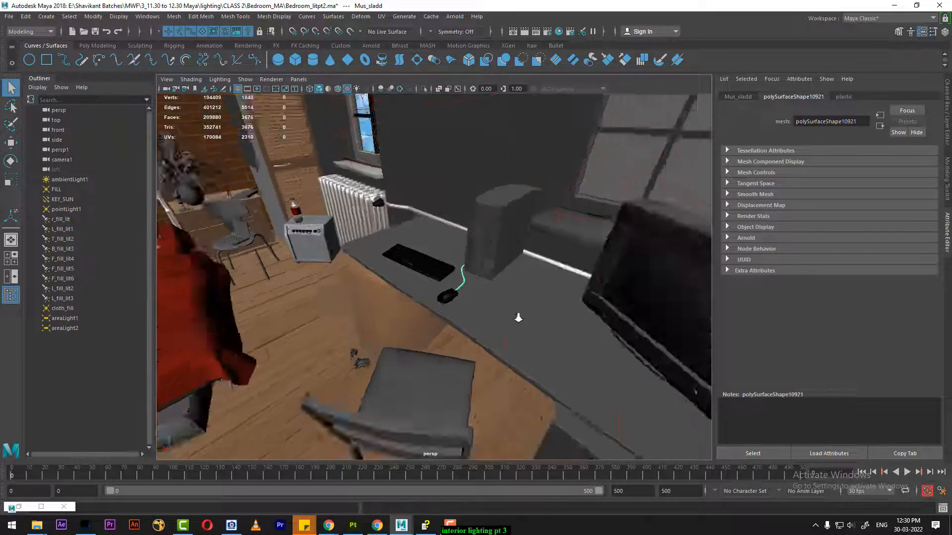
pyautogui.moveTo(516, 317)
pyautogui.keyDown('alt'); pyautogui.mouseDown()
pyautogui.moveTo(539, 322)
pyautogui.moveTo(529, 324)
pyautogui.mouseUp(); pyautogui.keyUp('alt')
pyautogui.click(573, 296)
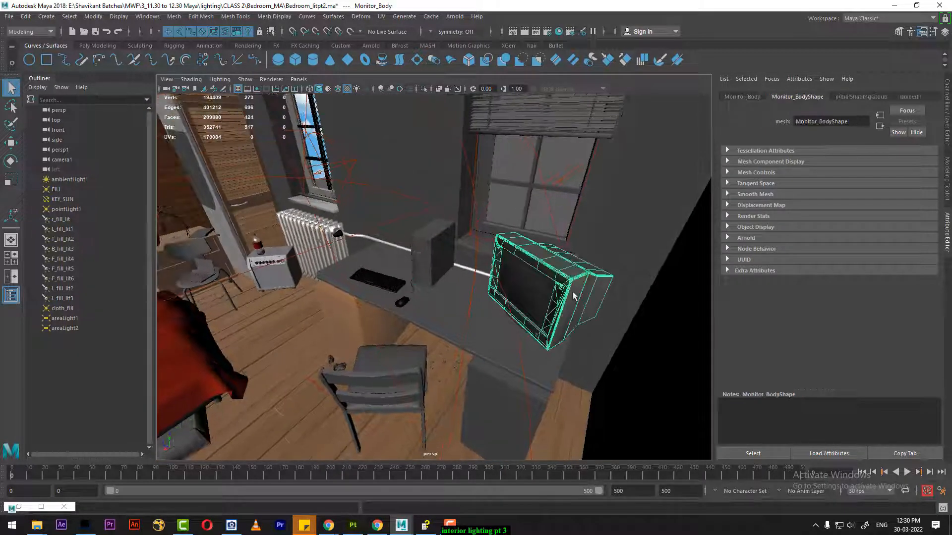
pyautogui.keyDown('alt'); pyautogui.moveTo(574, 349); pyautogui.dragTo(514, 331); pyautogui.keyUp('alt')
pyautogui.keyDown('alt'); pyautogui.moveTo(464, 314); pyautogui.dragTo(438, 315); pyautogui.keyUp('alt')
# Isolate the dumbbell beside the bed by hiding all other objects, and frame it up close
pyautogui.click(364, 255)
pyautogui.keyDown('alt'); pyautogui.moveTo(374, 258); pyautogui.dragTo(364, 281); pyautogui.keyUp('alt')
pyautogui.hotkey('alt', 'h')
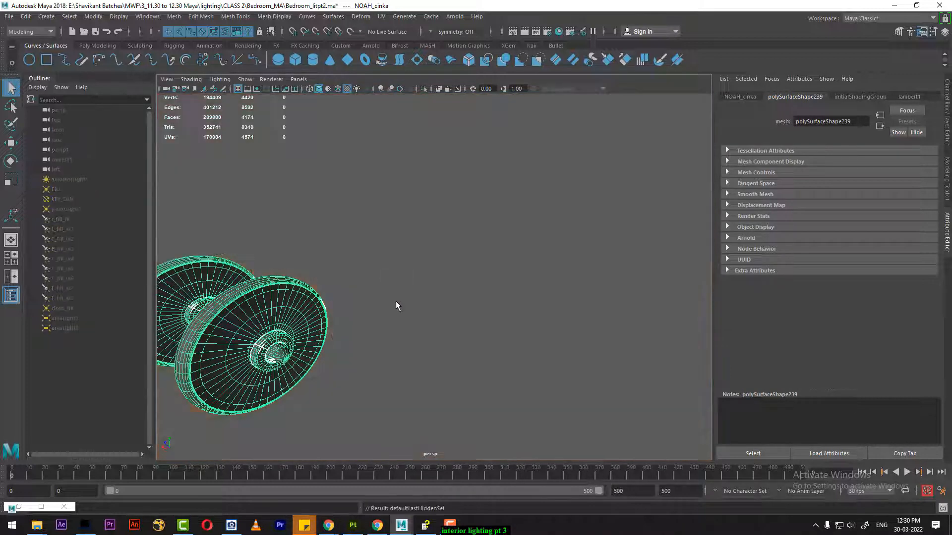
pyautogui.press('f')
pyautogui.click(591, 337)
pyautogui.click(468, 307)
pyautogui.keyDown('alt'); pyautogui.moveTo(468, 307); pyautogui.dragTo(351, 245); pyautogui.keyUp('alt')
pyautogui.keyDown('alt'); pyautogui.moveTo(350, 245); pyautogui.dragTo(377, 302, button='right'); pyautogui.keyUp('alt')
pyautogui.keyDown('alt'); pyautogui.moveTo(377, 303); pyautogui.dragTo(526, 325); pyautogui.keyUp('alt')
# Assign the existing metal material to the dumbbell
pyautogui.click(662, 355)
pyautogui.click(430, 250)
pyautogui.moveTo(401, 217)
pyautogui.mouseDown(button='right')
pyautogui.moveTo(431, 497)
pyautogui.moveTo(464, 483)
pyautogui.moveTo(475, 358)
pyautogui.moveTo(478, 510)
pyautogui.moveTo(475, 465)
pyautogui.mouseUp(button='right')
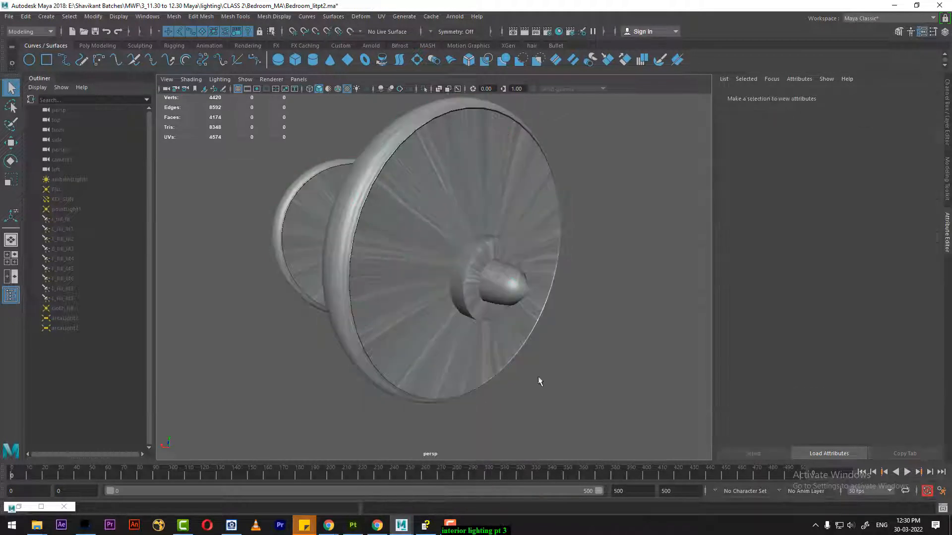
# Apply automatic UV mapping to the dumbbell and show the hidden scene objects again
pyautogui.click(381, 17)
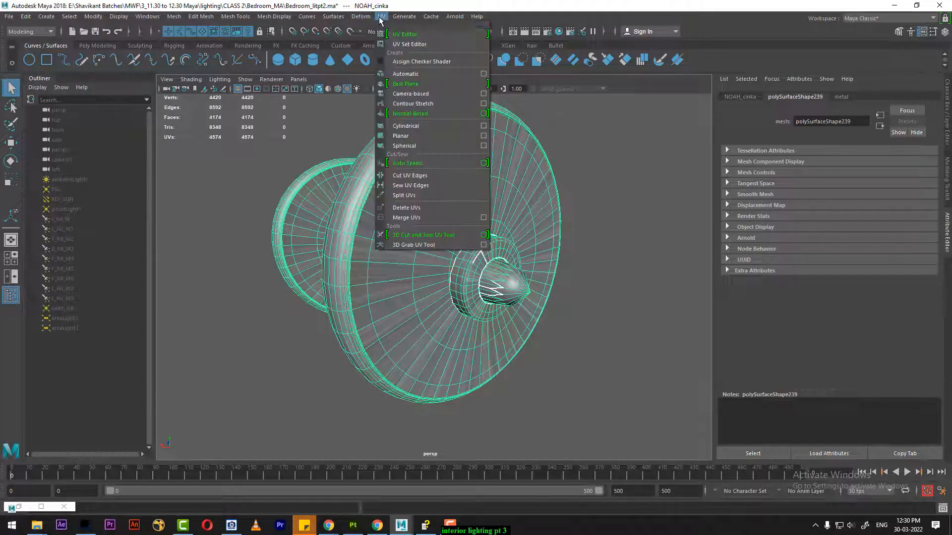
pyautogui.click(405, 73)
pyautogui.moveTo(465, 157); pyautogui.dragTo(533, 131, button='right')
pyautogui.click(572, 229)
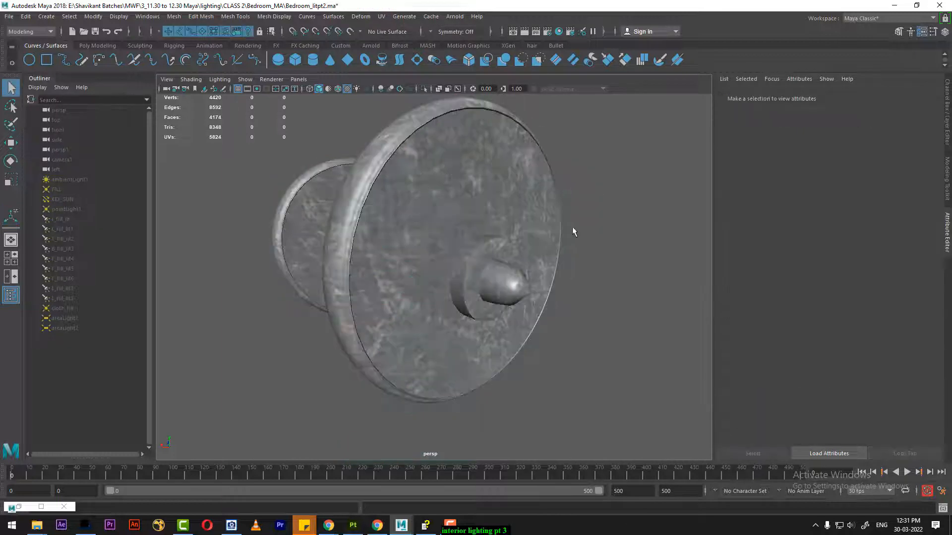
pyautogui.scroll(-5, 529, 298)
pyautogui.keyDown('alt'); pyautogui.moveTo(503, 275); pyautogui.dragTo(488, 287); pyautogui.keyUp('alt')
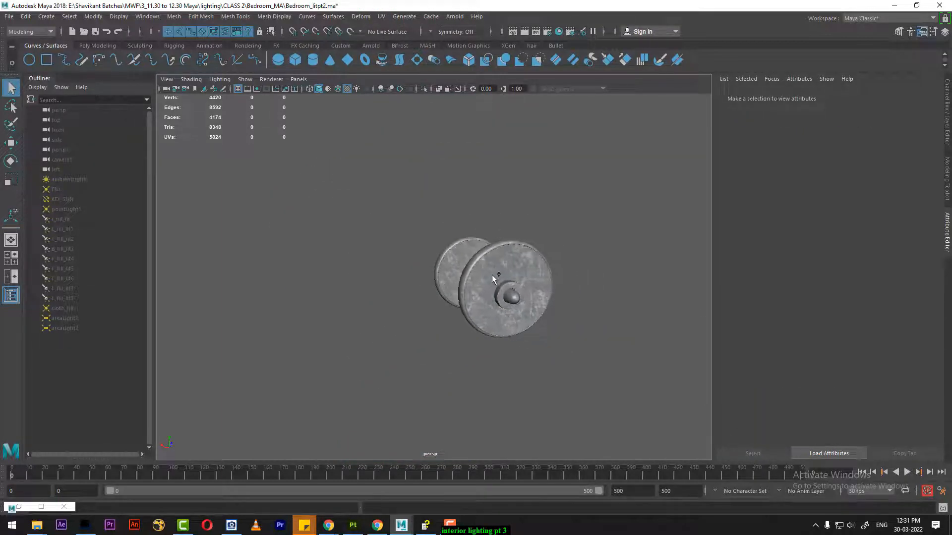
pyautogui.hotkey('ctrl', 'shift', 'h')
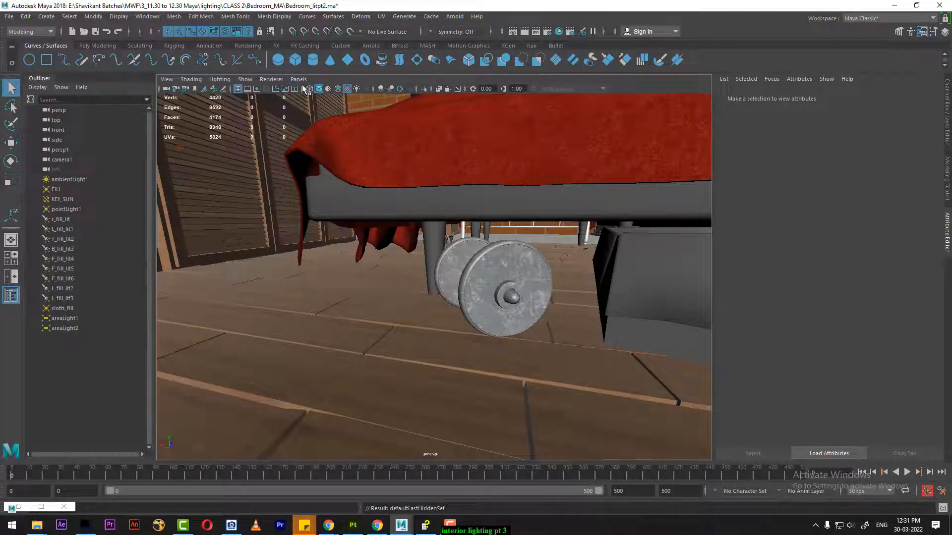
# Select the guitar body through the camera1 view and bring it up close in the perspective view
pyautogui.press('space')
pyautogui.click(296, 381)
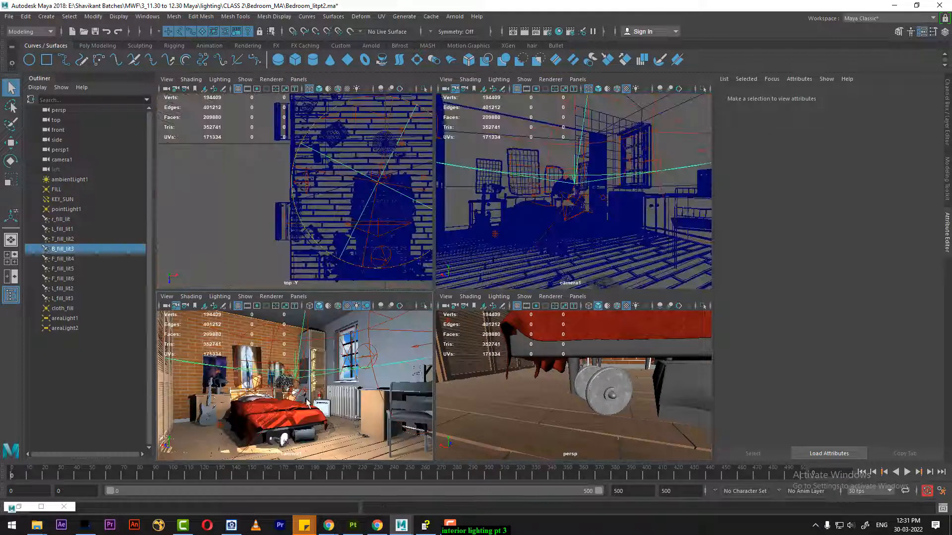
pyautogui.press('space')
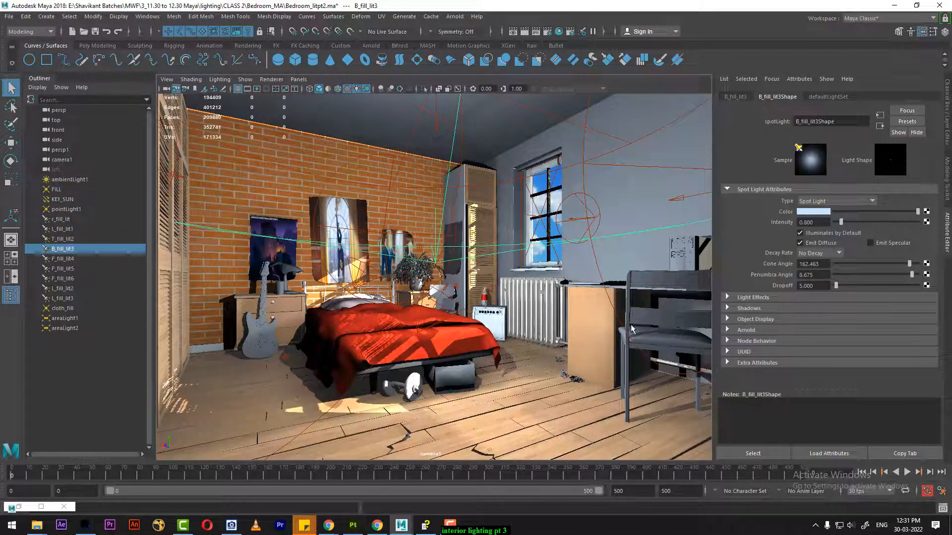
pyautogui.click(274, 331)
pyautogui.click(251, 329)
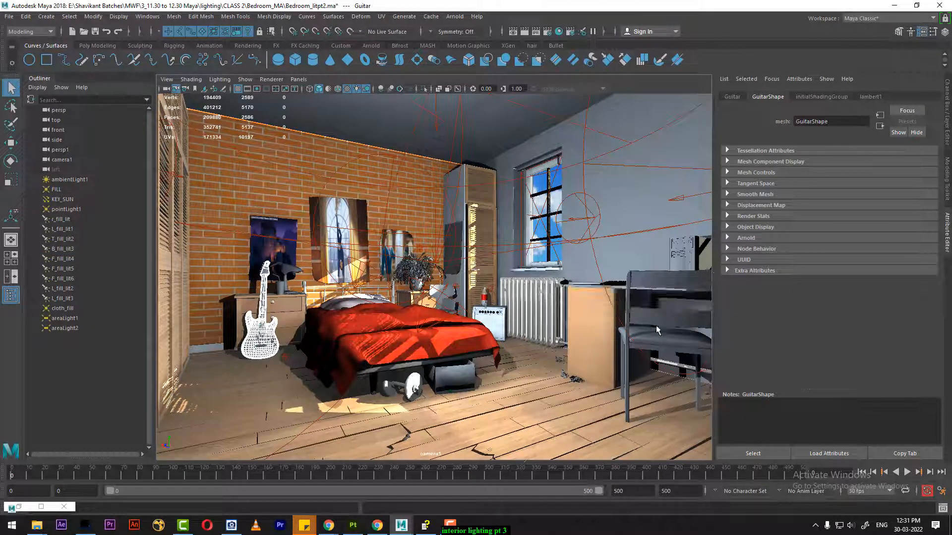
pyautogui.press('space')
pyautogui.press('space')
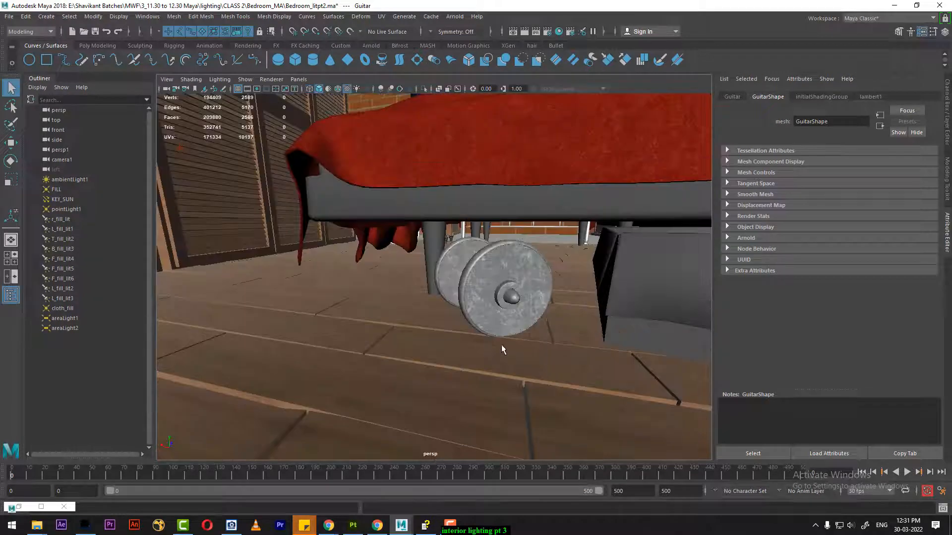
pyautogui.keyDown('alt'); pyautogui.moveTo(501, 344); pyautogui.dragTo(573, 312); pyautogui.keyUp('alt')
pyautogui.keyDown('alt'); pyautogui.moveTo(574, 312); pyautogui.dragTo(544, 447, button='right'); pyautogui.keyUp('alt')
pyautogui.keyDown('alt'); pyautogui.moveTo(544, 448); pyautogui.dragTo(499, 345); pyautogui.keyUp('alt')
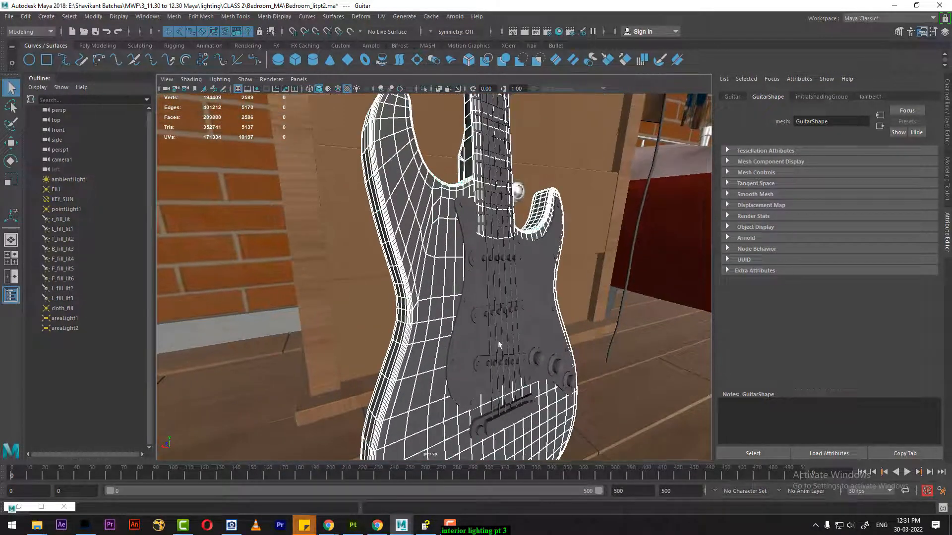
# Assign a new Phong E material to the guitar body and set its color to red
pyautogui.click(351, 357)
pyautogui.click(430, 296)
pyautogui.moveTo(409, 238); pyautogui.dragTo(507, 480, button='right')
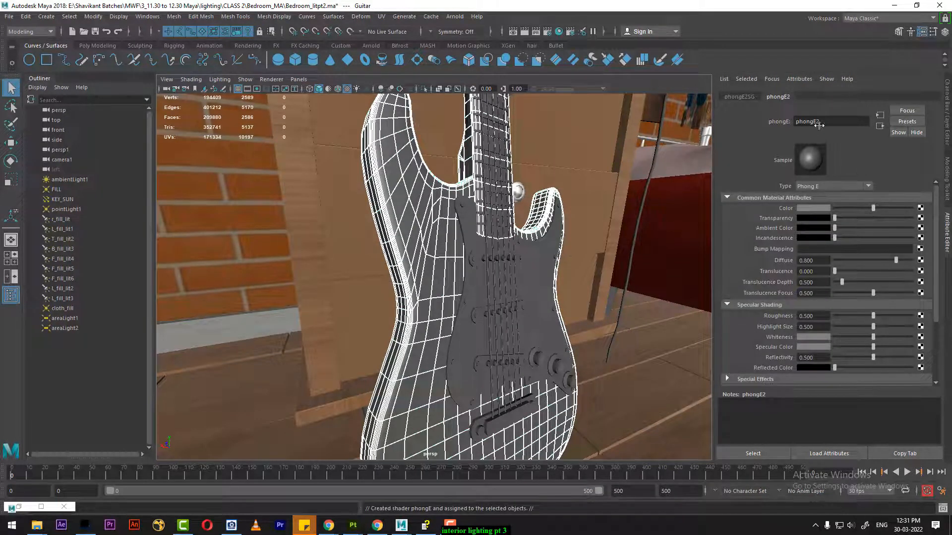
pyautogui.moveTo(832, 121); pyautogui.dragTo(711, 117)
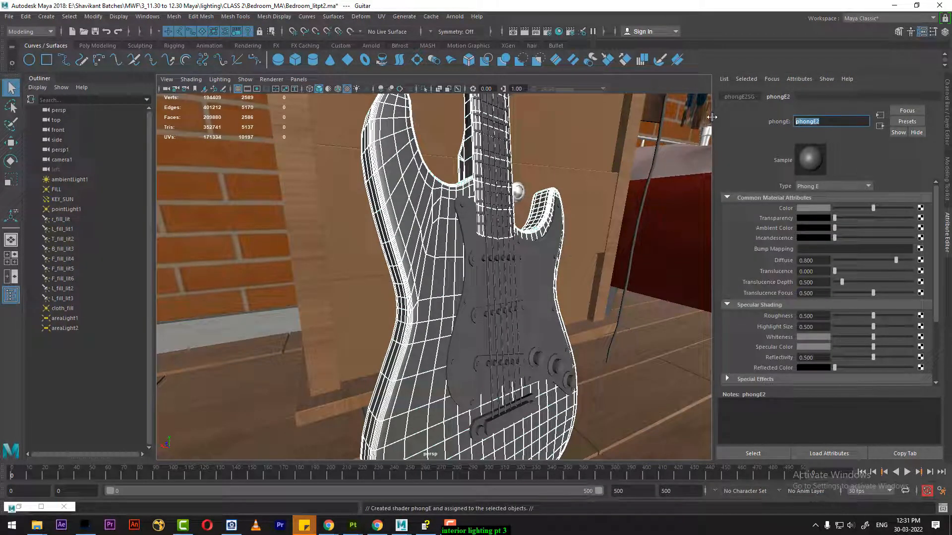
pyautogui.click(827, 208)
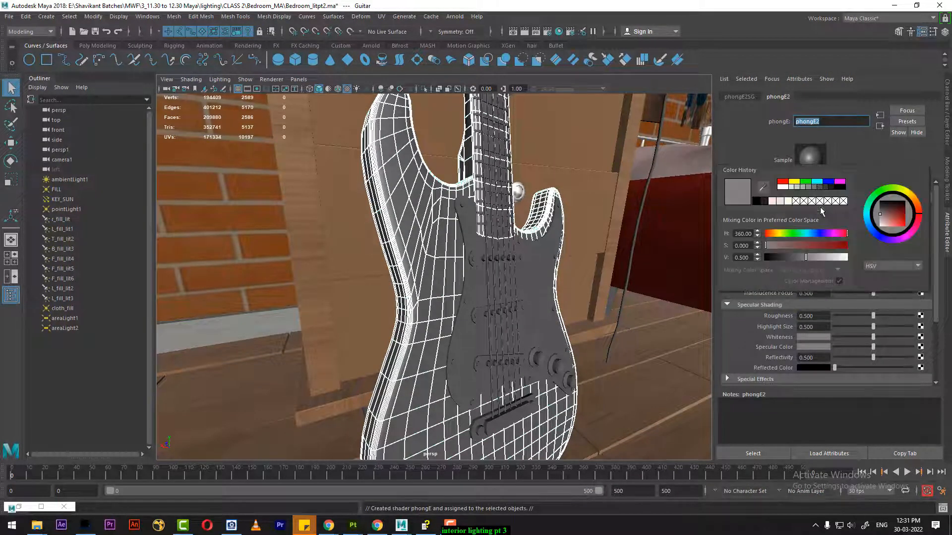
pyautogui.click(783, 182)
# Assign the existing chrome material to the guitar's pickguard and to its strings and metal parts
pyautogui.click(541, 282)
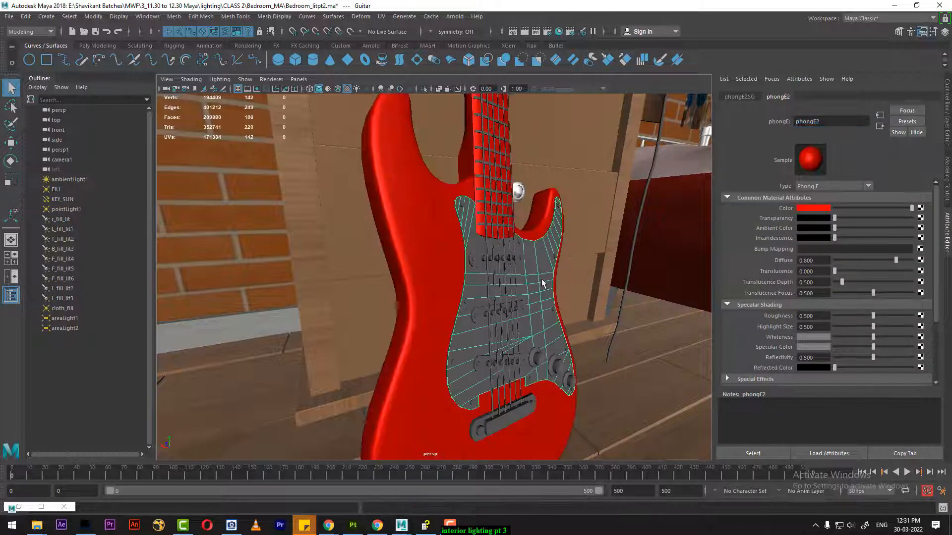
pyautogui.moveTo(536, 240); pyautogui.dragTo(605, 493, button='right')
pyautogui.click(520, 292)
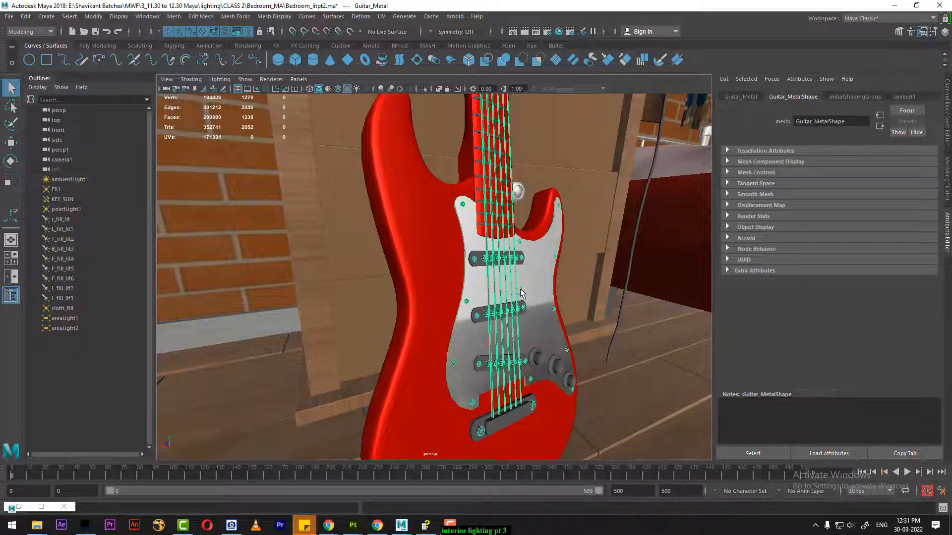
pyautogui.press('g')
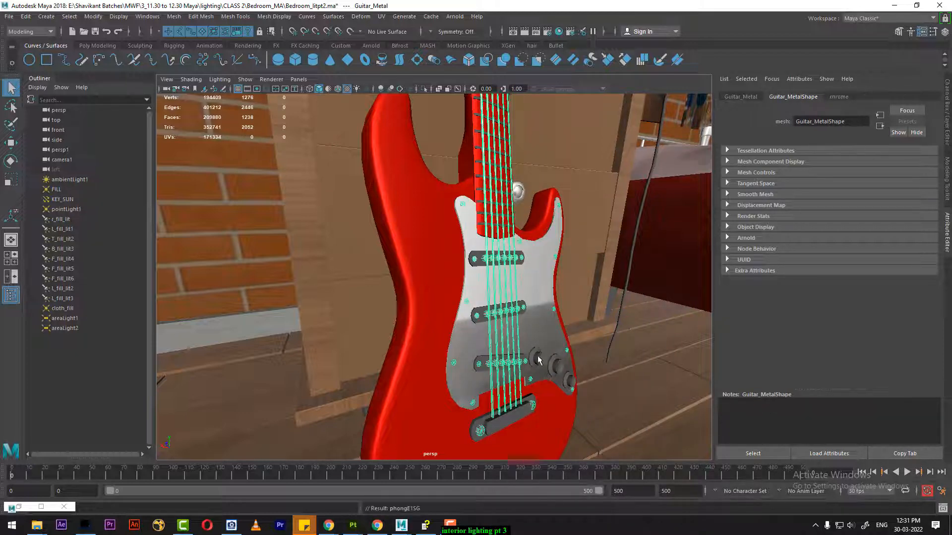
# Assign the existing plastic material to the guitar's pickups, bridge and control knobs
pyautogui.click(519, 425)
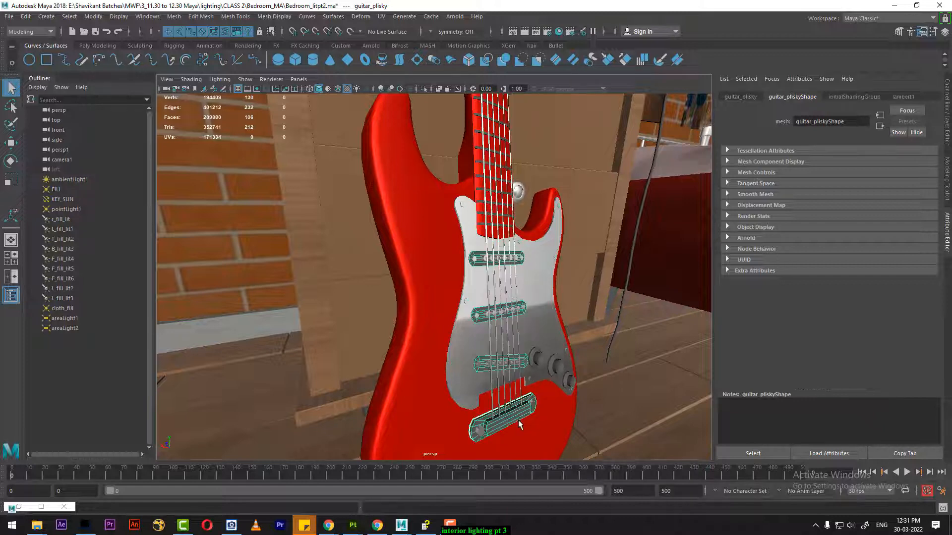
pyautogui.click(565, 383)
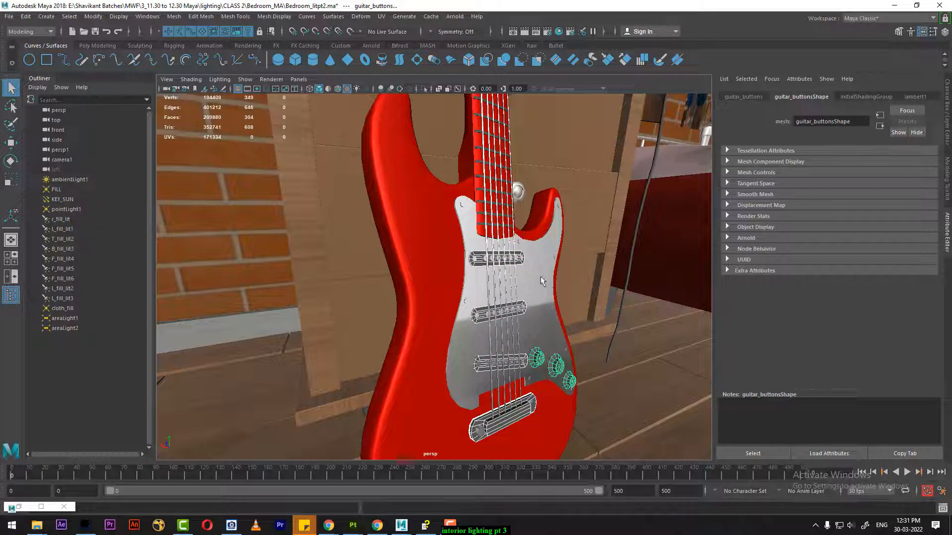
pyautogui.keyDown('shift'); pyautogui.click(520, 195); pyautogui.keyUp('shift')
pyautogui.keyDown('alt'); pyautogui.moveTo(562, 299); pyautogui.dragTo(590, 322); pyautogui.keyUp('alt')
pyautogui.click(648, 397)
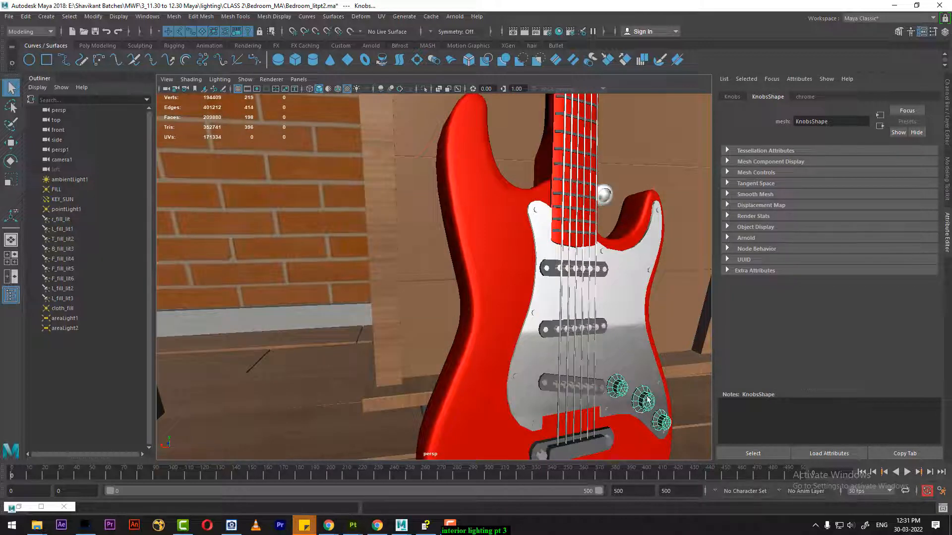
pyautogui.click(597, 448)
pyautogui.moveTo(599, 445); pyautogui.dragTo(680, 448, button='right')
pyautogui.click(677, 378)
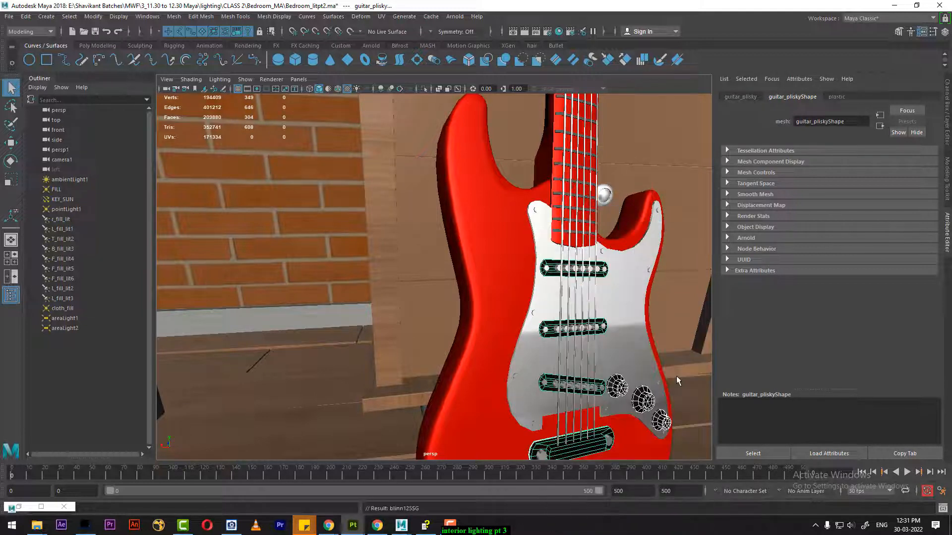
# Examine the guitar's neck, headstock and tuning pegs for their assigned materials
pyautogui.keyDown('alt'); pyautogui.moveTo(621, 396); pyautogui.dragTo(493, 254, button='right'); pyautogui.keyUp('alt')
pyautogui.keyDown('alt'); pyautogui.moveTo(493, 253); pyautogui.dragTo(501, 319, button='middle'); pyautogui.keyUp('alt')
pyautogui.keyDown('alt'); pyautogui.moveTo(501, 318); pyautogui.dragTo(516, 386, button='right'); pyautogui.keyUp('alt')
pyautogui.keyDown('alt'); pyautogui.moveTo(498, 292); pyautogui.dragTo(501, 386, button='middle'); pyautogui.keyUp('alt')
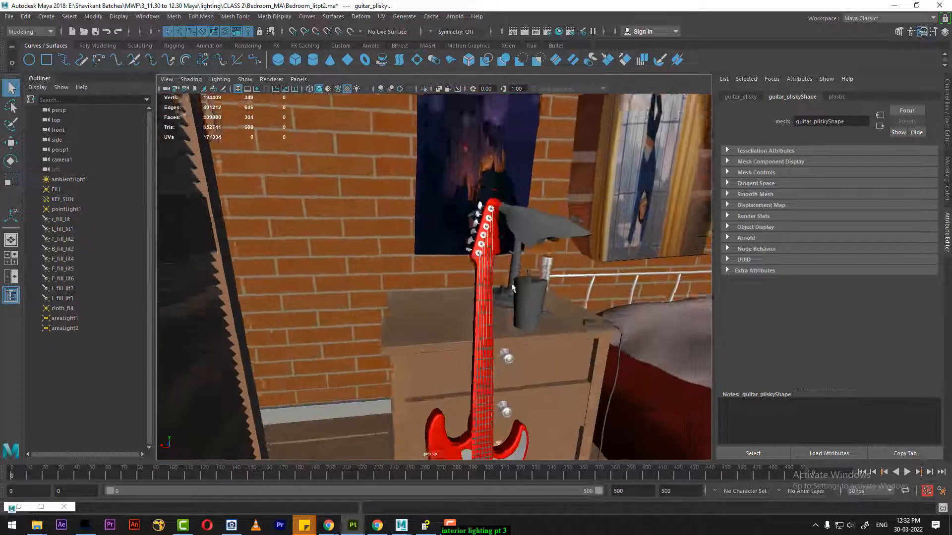
pyautogui.keyDown('alt'); pyautogui.moveTo(500, 308); pyautogui.dragTo(560, 366, button='right'); pyautogui.keyUp('alt')
pyautogui.keyDown('alt'); pyautogui.moveTo(560, 223); pyautogui.dragTo(520, 307, button='middle'); pyautogui.keyUp('alt')
pyautogui.keyDown('alt'); pyautogui.moveTo(520, 307); pyautogui.dragTo(543, 329, button='right'); pyautogui.keyUp('alt')
pyautogui.click(527, 287)
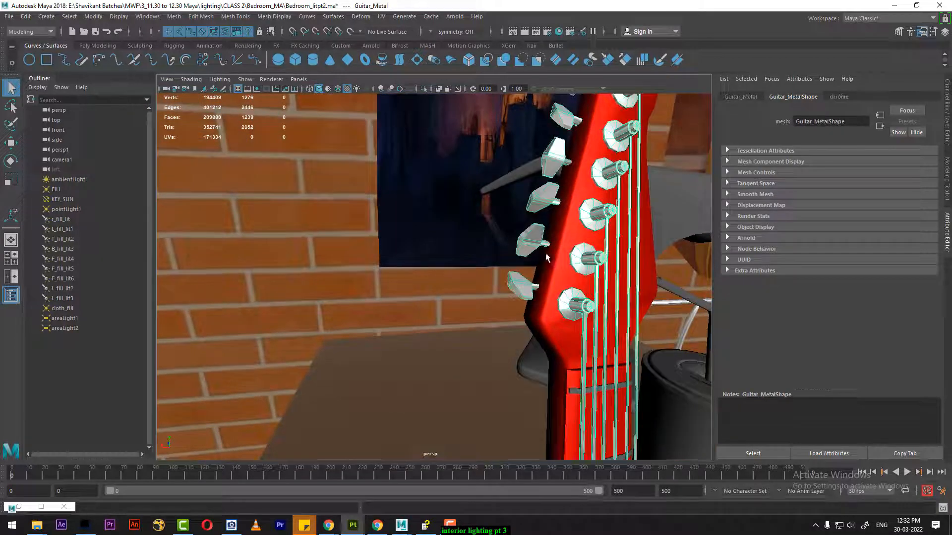
pyautogui.keyDown('alt'); pyautogui.moveTo(527, 286); pyautogui.dragTo(501, 308, button='right'); pyautogui.keyUp('alt')
# Check the common render settings and render the bedroom from camera1 with Maya Software at 640 × 360 pixels
pyautogui.press('space')
pyautogui.click(335, 426)
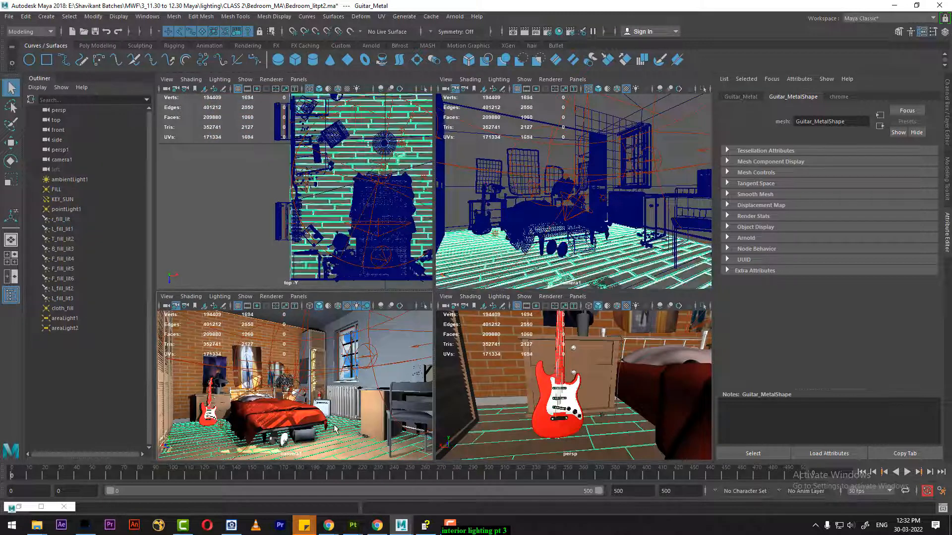
pyautogui.press('space')
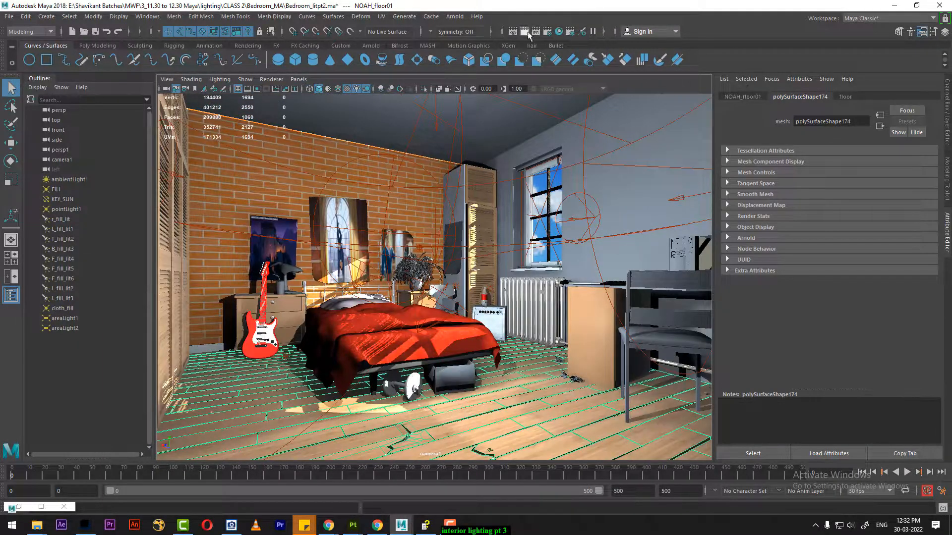
pyautogui.click(547, 32)
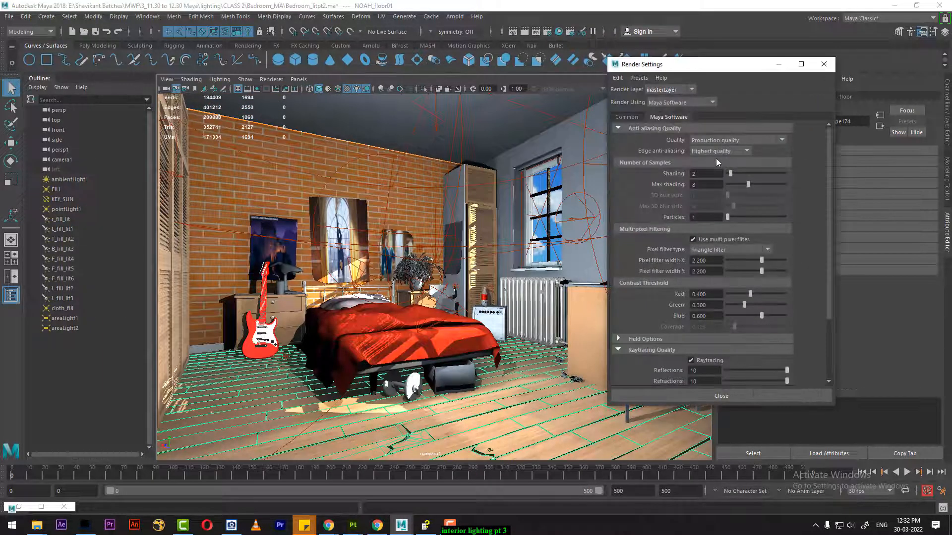
pyautogui.click(626, 117)
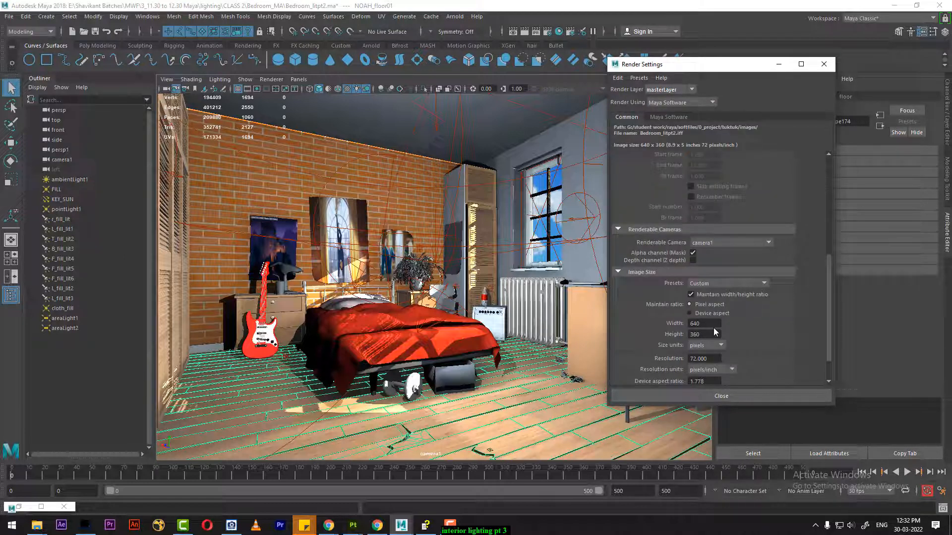
pyautogui.click(524, 31)
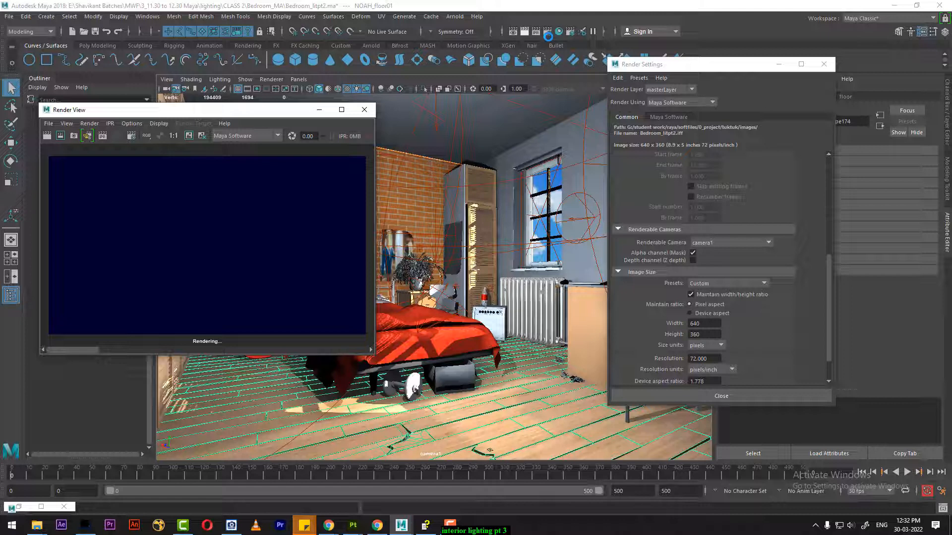
pyautogui.click(449, 524)
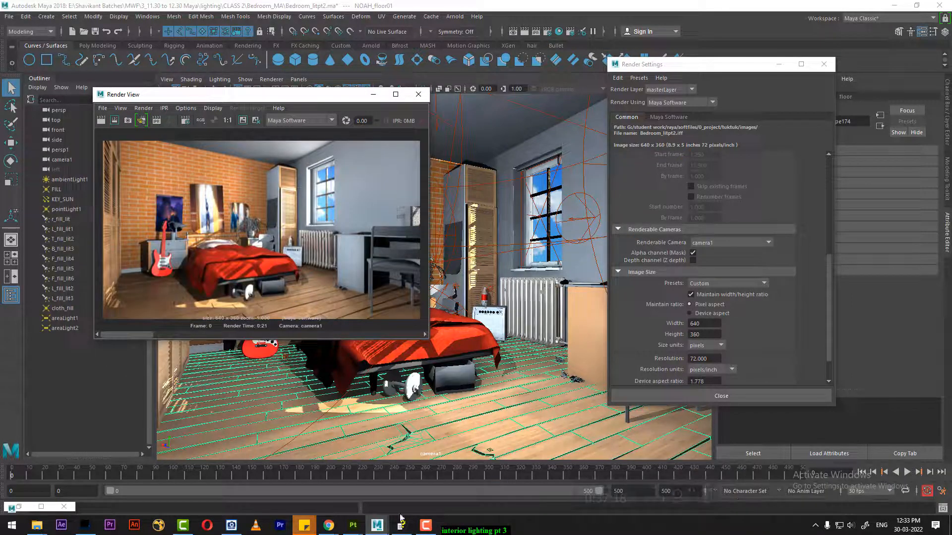